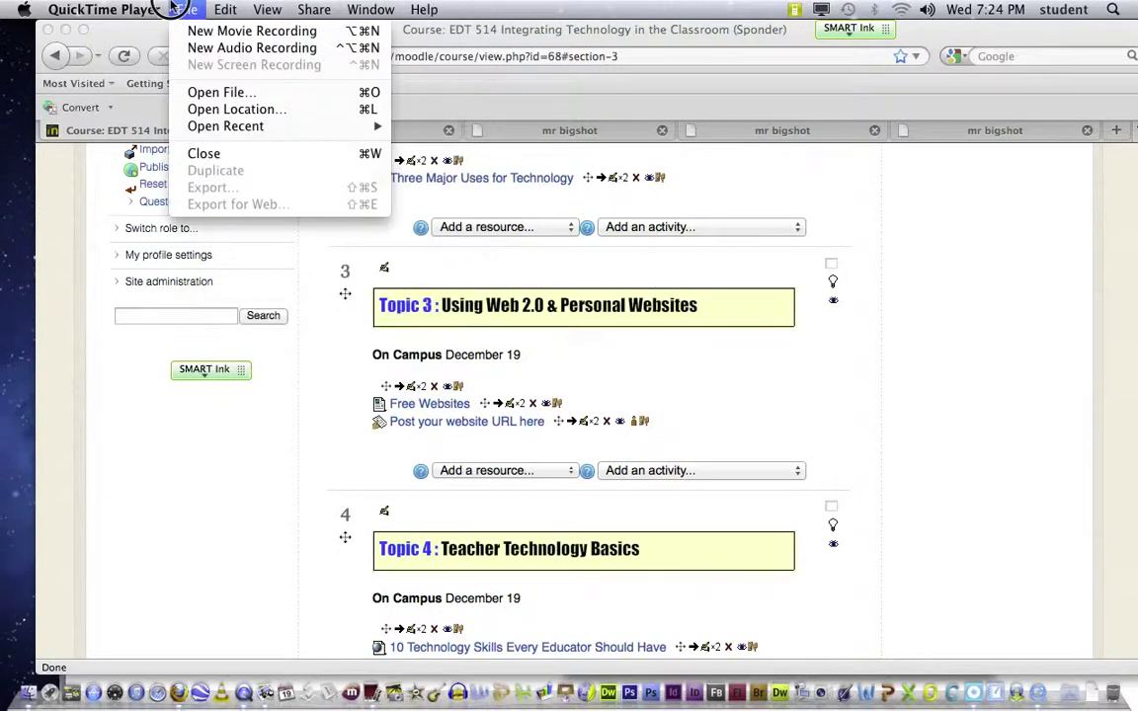
# Step: Close QuickTime's new audio recording and About windows, move the SMART Ink toolbar, and bring Firefox forward
pyautogui.click(178, 47)
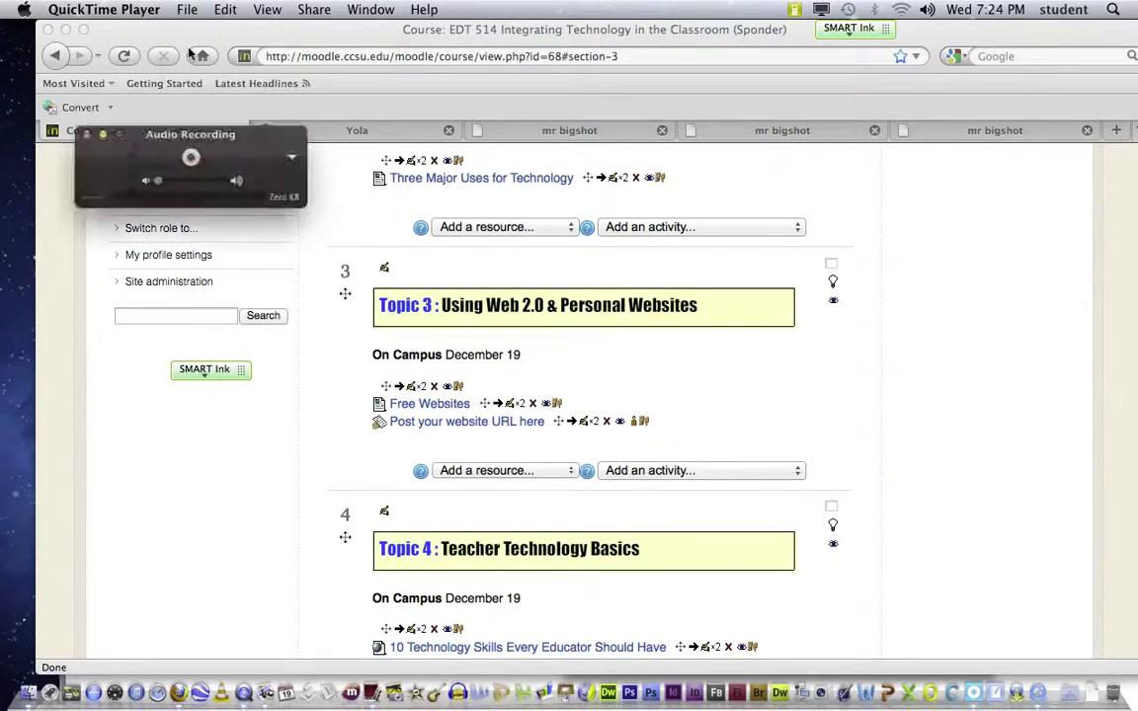
pyautogui.click(86, 133)
pyautogui.click(124, 10)
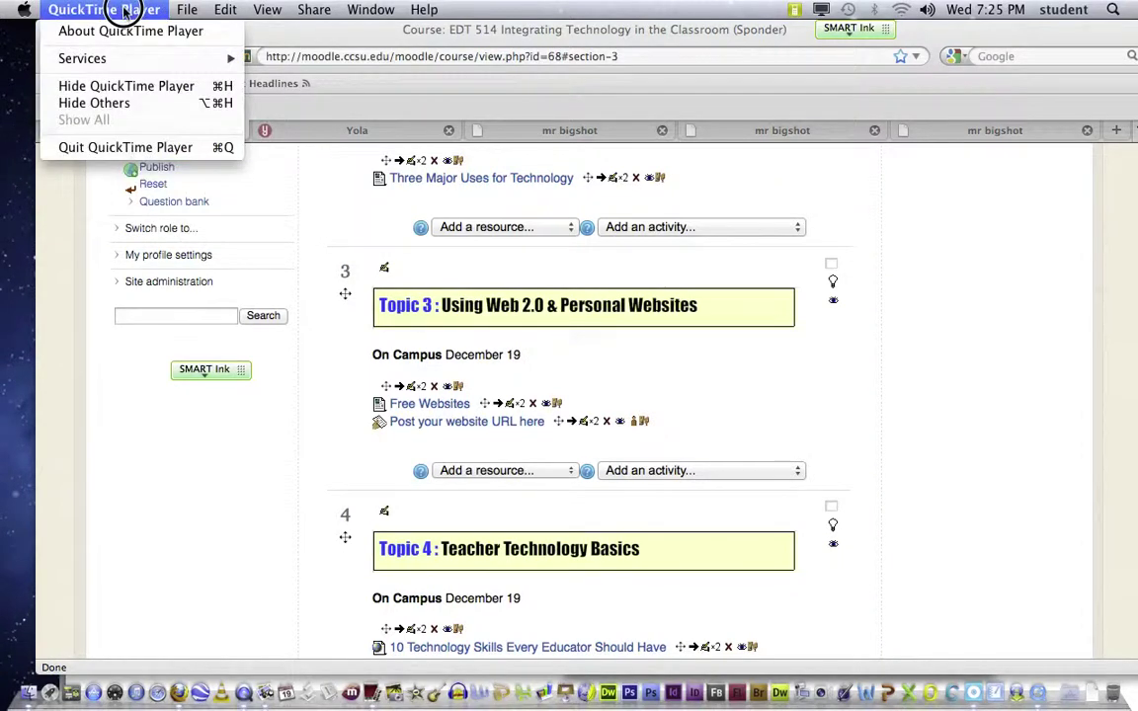
pyautogui.click(123, 33)
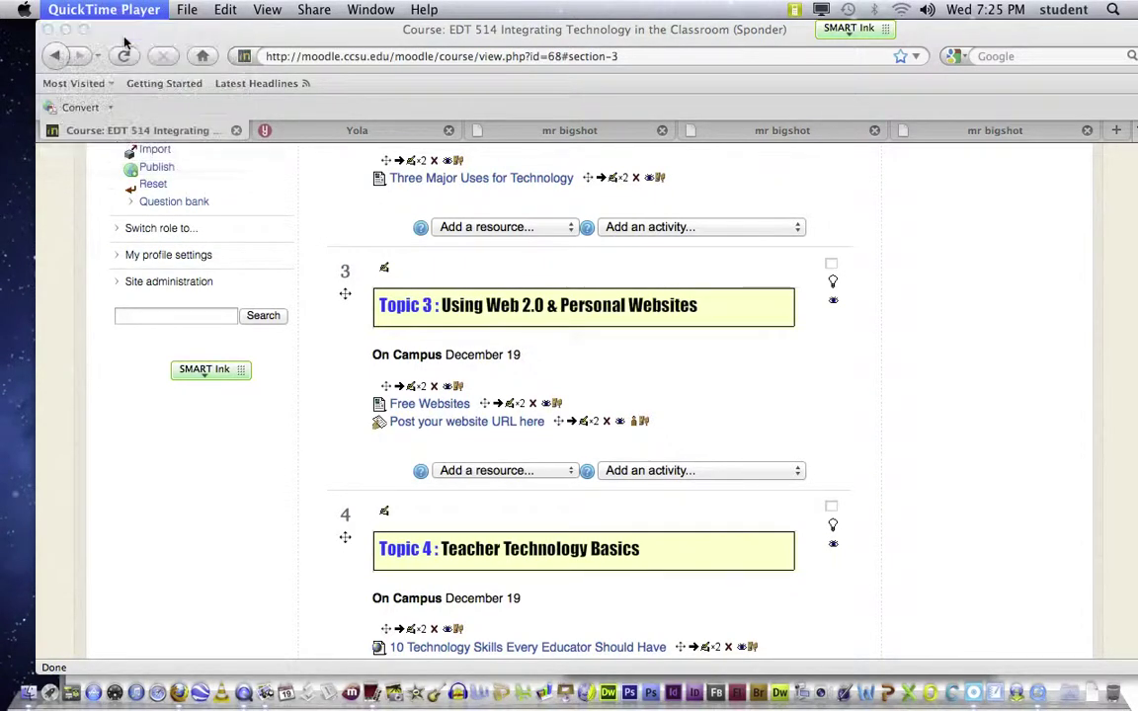
pyautogui.click(425, 135)
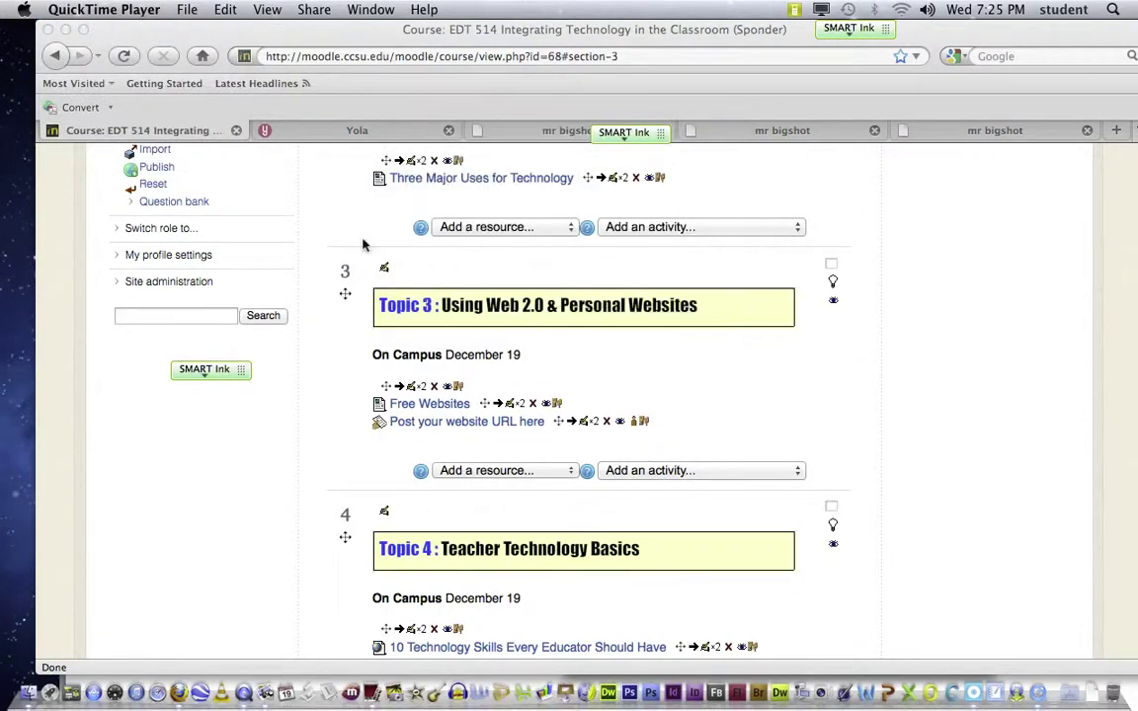
pyautogui.moveTo(219, 373)
pyautogui.mouseDown()
pyautogui.moveTo(262, 152)
pyautogui.moveTo(219, 203)
pyautogui.moveTo(204, 254)
pyautogui.moveTo(224, 377)
pyautogui.mouseUp()
pyautogui.moveTo(268, 31); pyautogui.dragTo(229, 33)
# Step: Load dropbox.com in the first Firefox tab, fixing a typo in the address
pyautogui.click(600, 56)
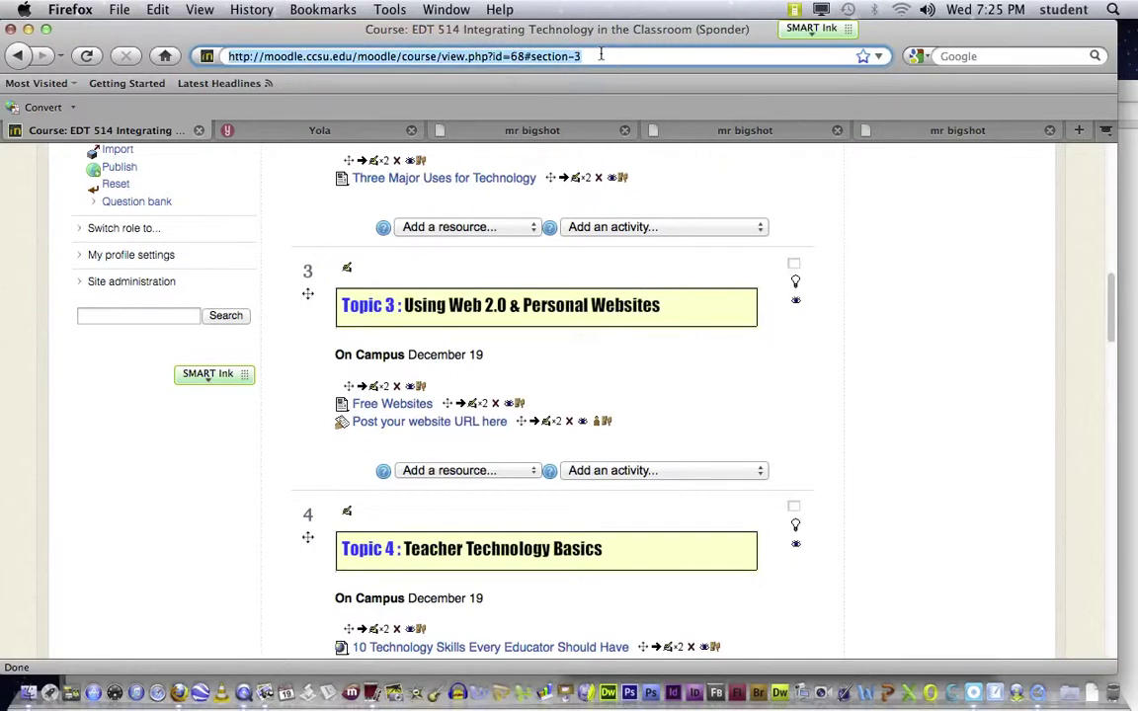
pyautogui.write('droph')
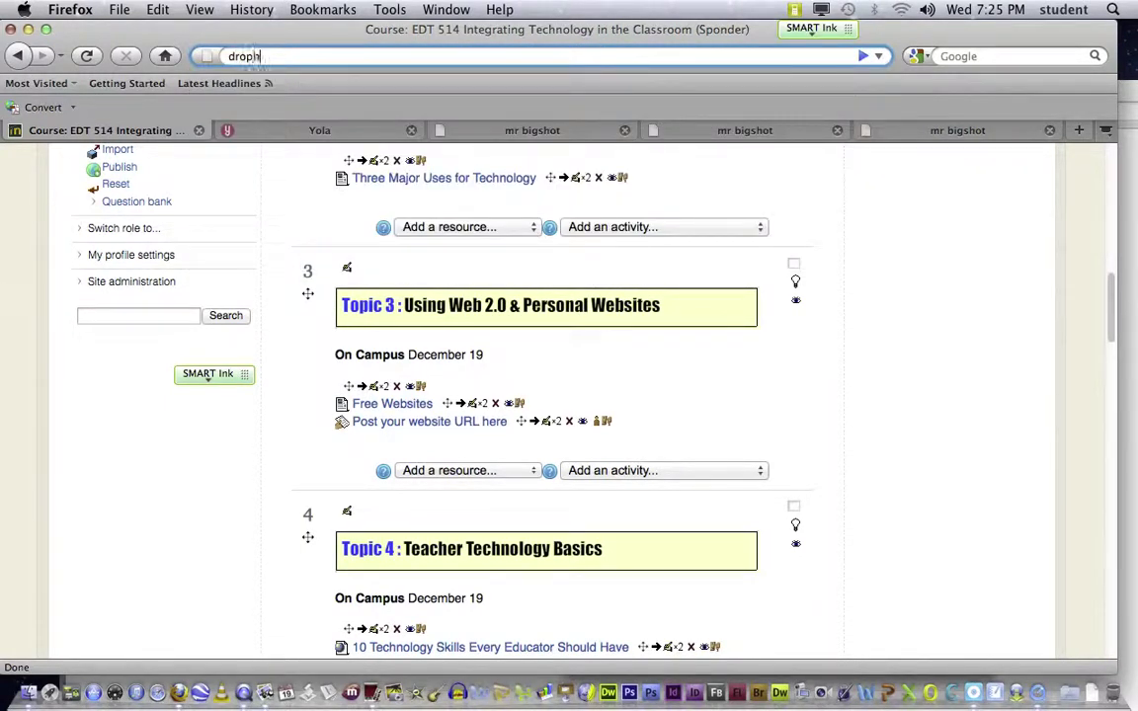
pyautogui.press('BackSpace')
pyautogui.write('box.com')
pyautogui.press('Return')
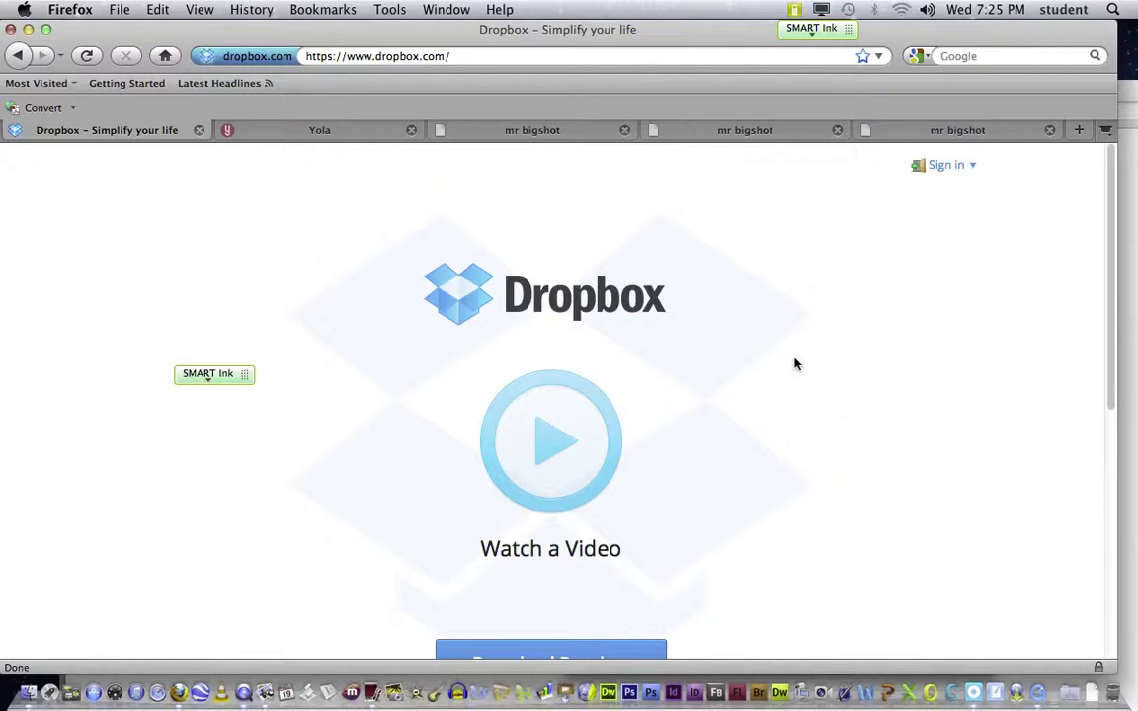
# Step: Scroll down the Dropbox home page and back up, nudging the window slightly right
pyautogui.click(1110, 425)
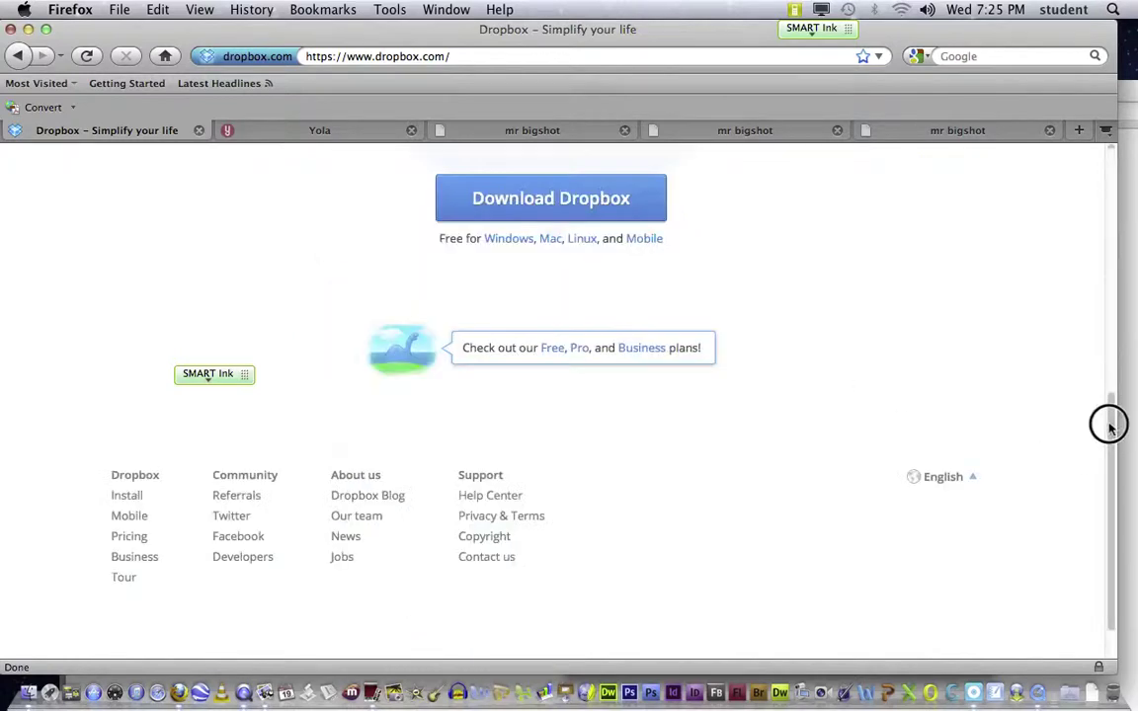
pyautogui.click(1110, 158)
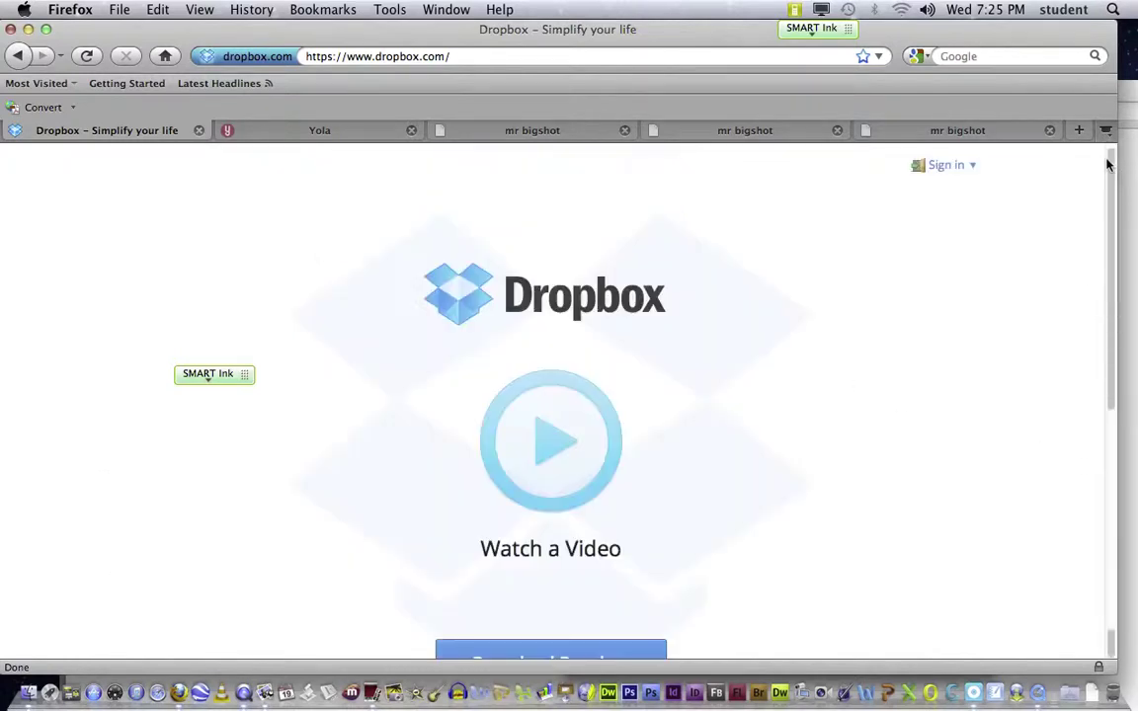
pyautogui.moveTo(400, 31)
pyautogui.mouseDown()
pyautogui.moveTo(417, 25)
pyautogui.moveTo(403, 23)
pyautogui.mouseUp()
# Step: Sign in to Dropbox with the account e-mail and password, declining Firefox's offer to save it
pyautogui.click(948, 166)
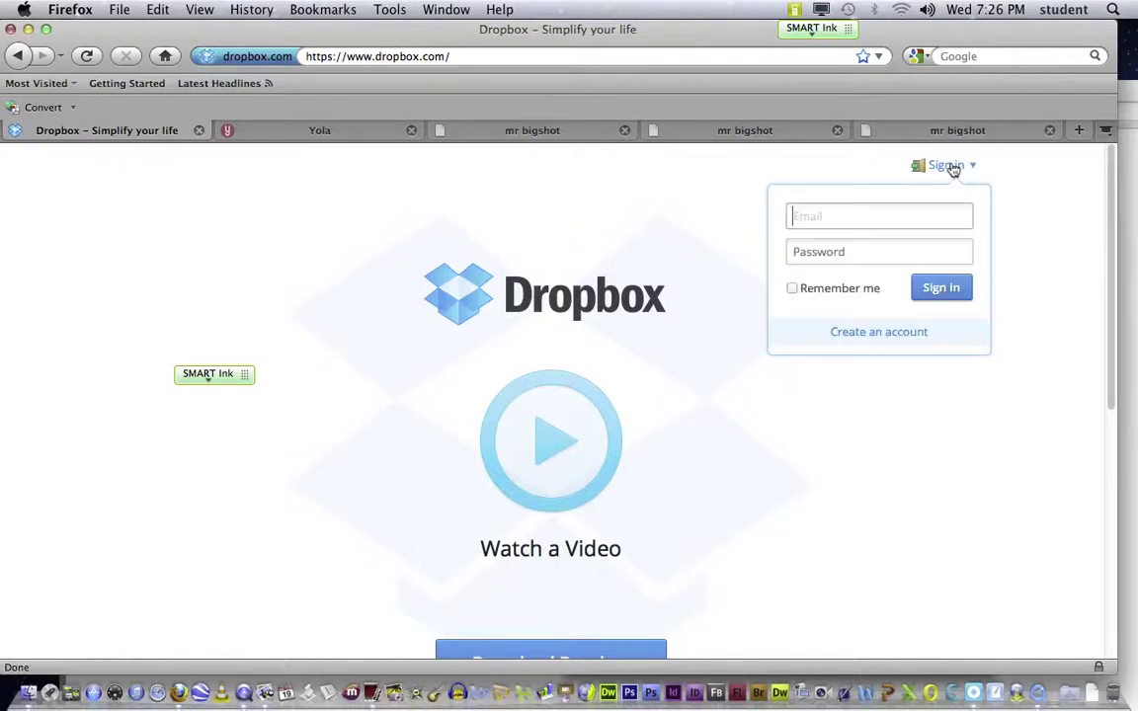
pyautogui.click(858, 255)
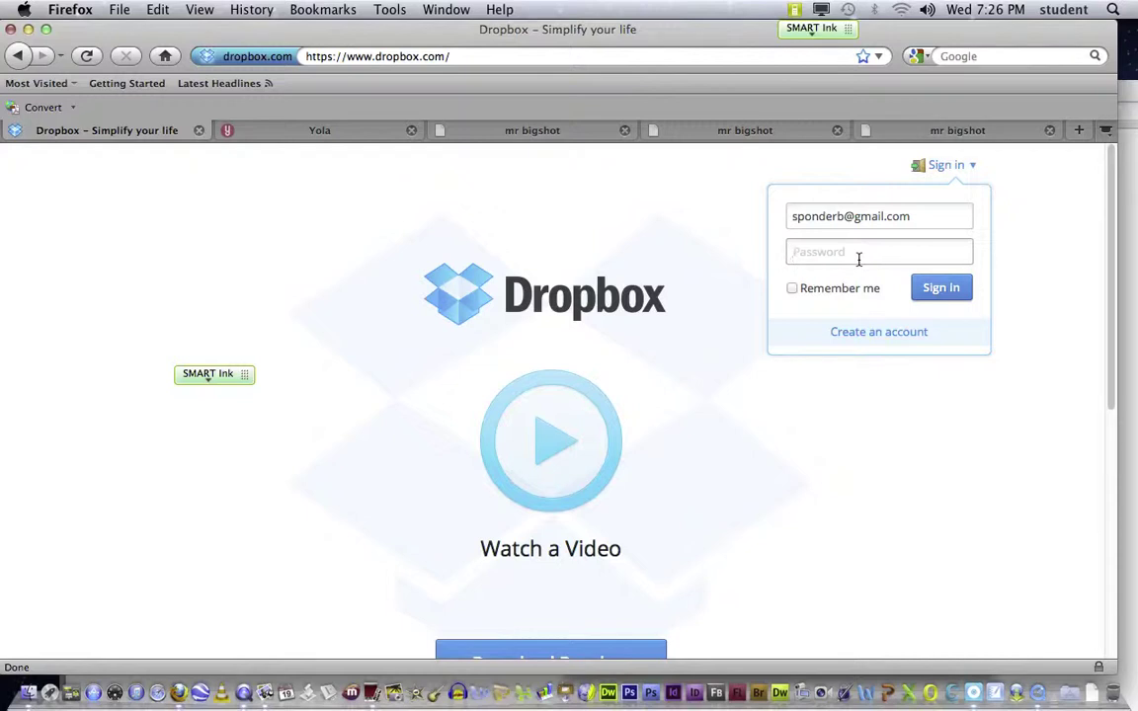
pyautogui.write('••')
pyautogui.click(943, 293)
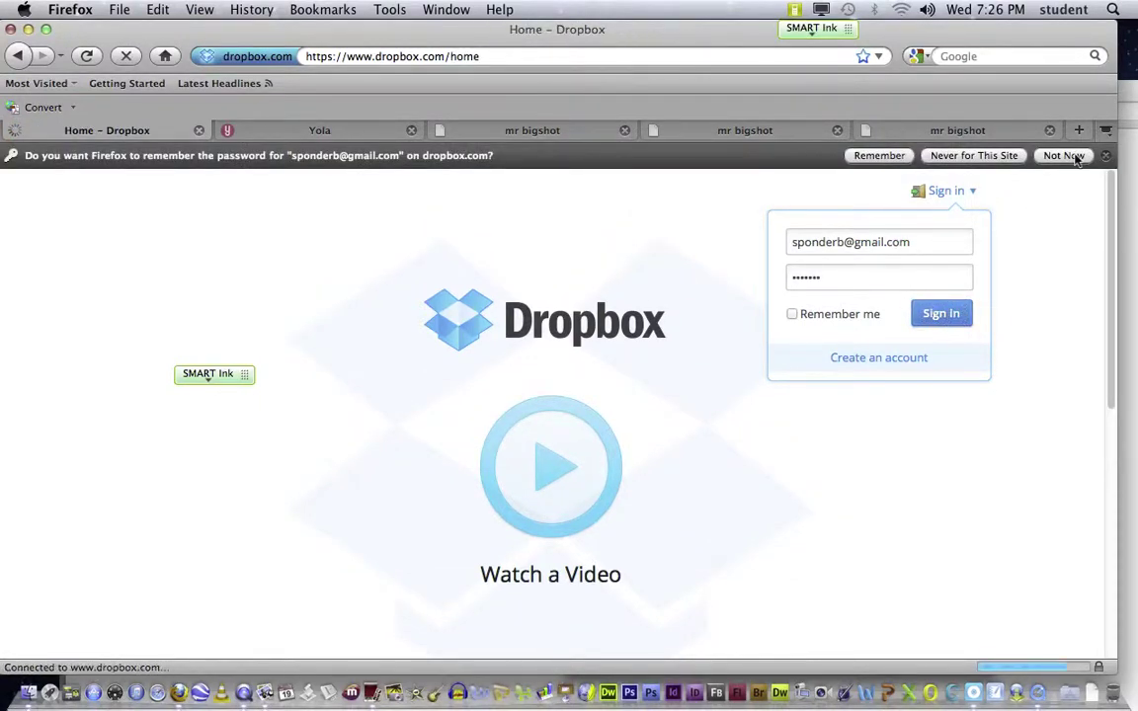
pyautogui.click(1063, 156)
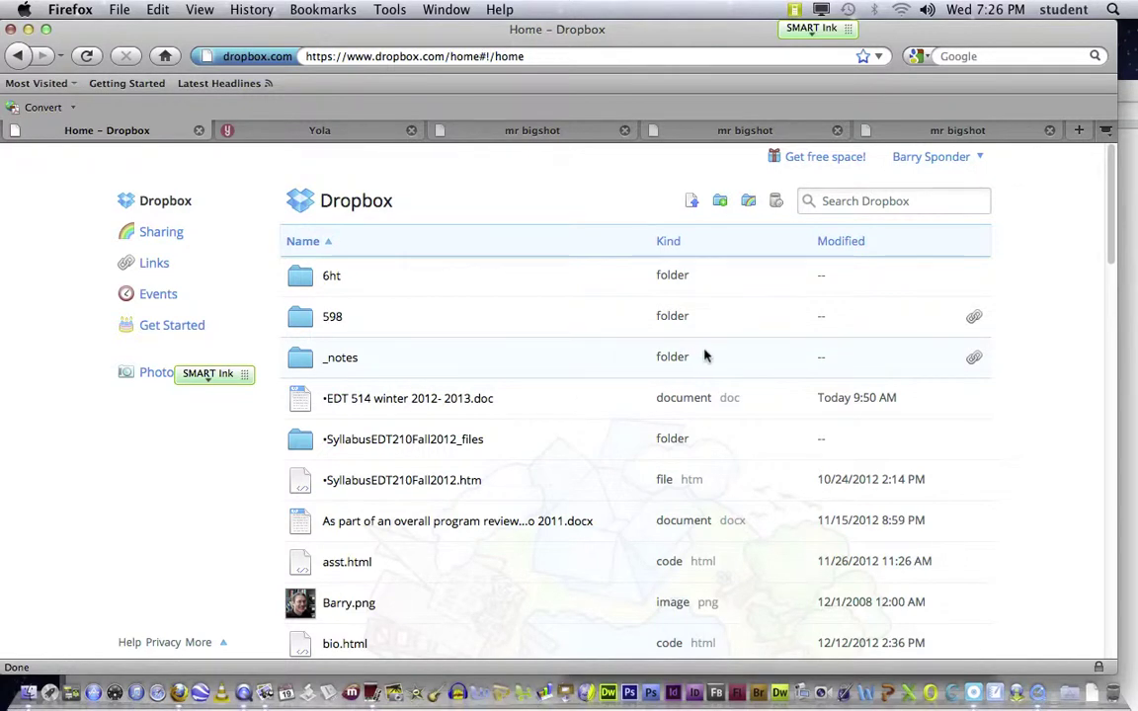
pyautogui.scroll(-5, 705, 357)
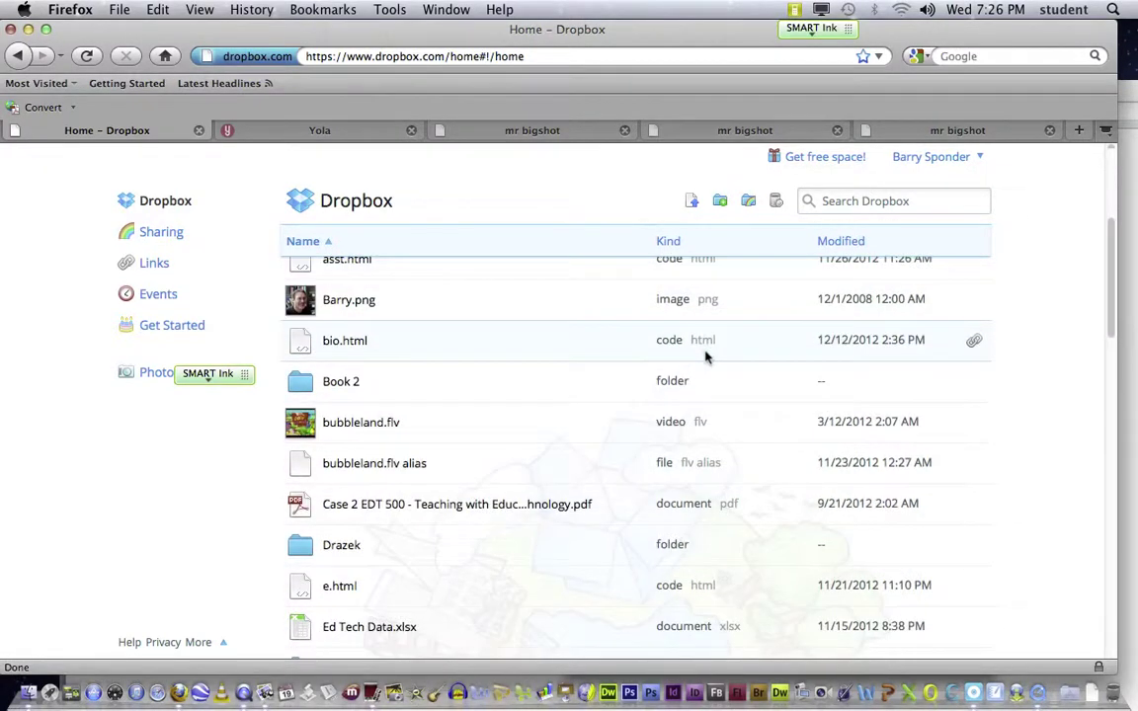
pyautogui.scroll(-3, 705, 356)
pyautogui.scroll(-3, 705, 357)
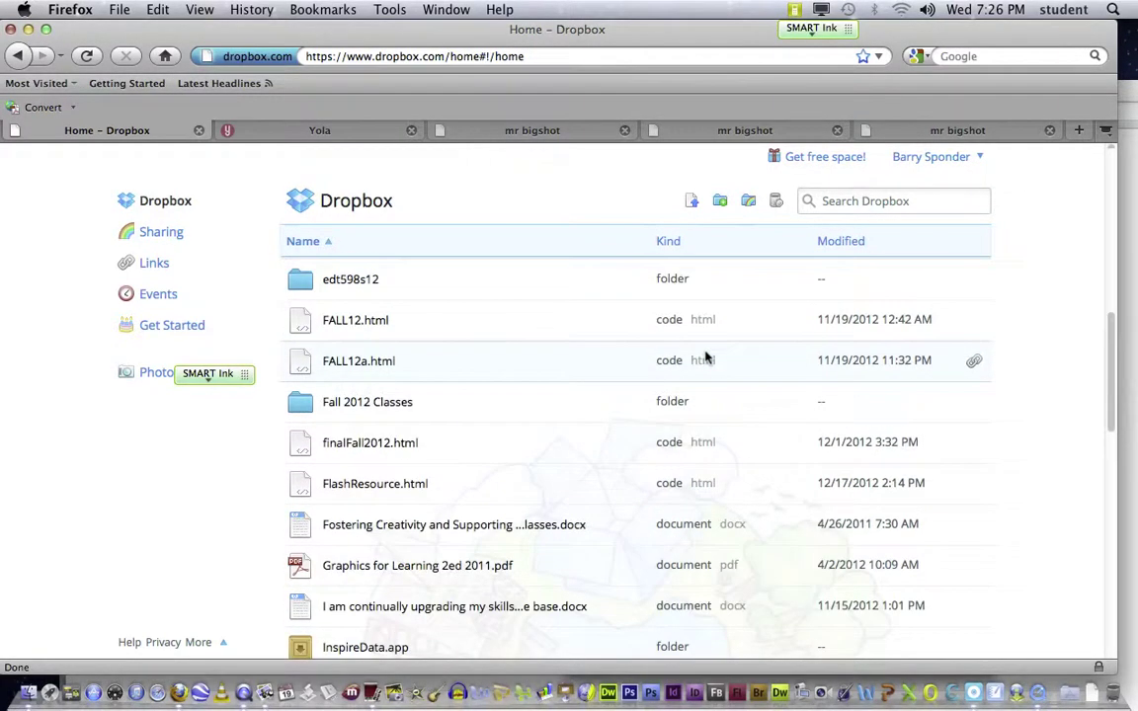
pyautogui.scroll(-3, 705, 356)
pyautogui.scroll(-3, 705, 356)
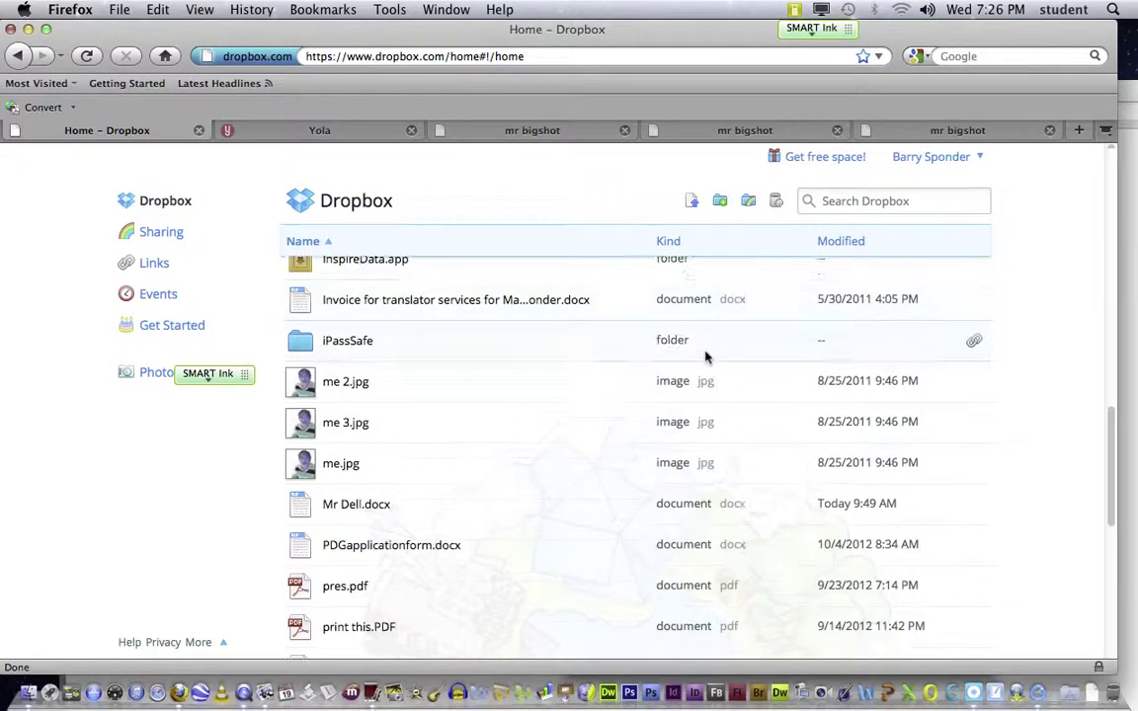
pyautogui.scroll(-3, 705, 356)
pyautogui.scroll(-3, 705, 356)
pyautogui.scroll(-3, 705, 357)
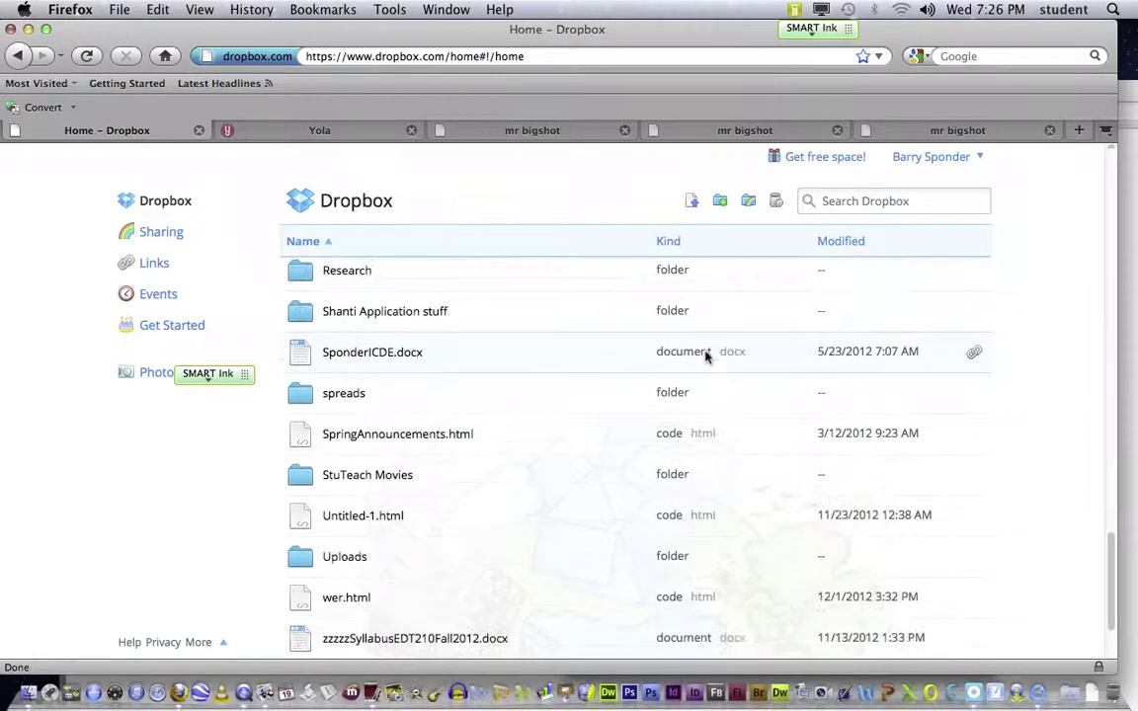
pyautogui.scroll(4, 705, 356)
pyautogui.scroll(20, 705, 357)
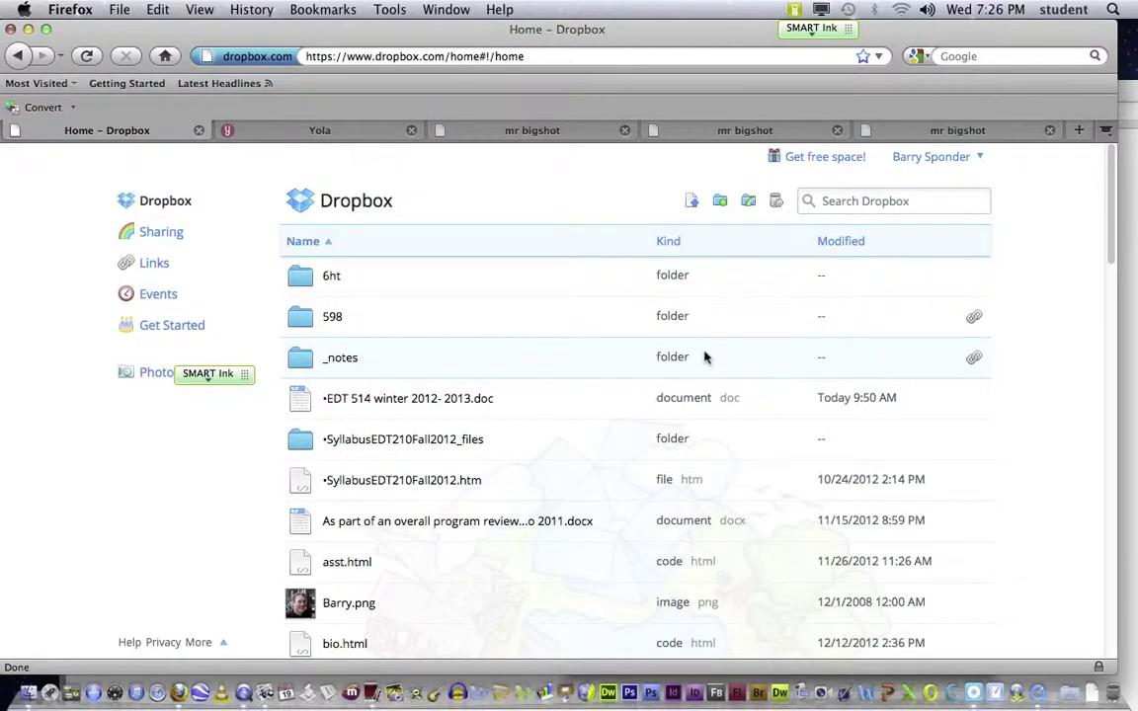
pyautogui.scroll(-5, 705, 357)
pyautogui.scroll(-8, 708, 356)
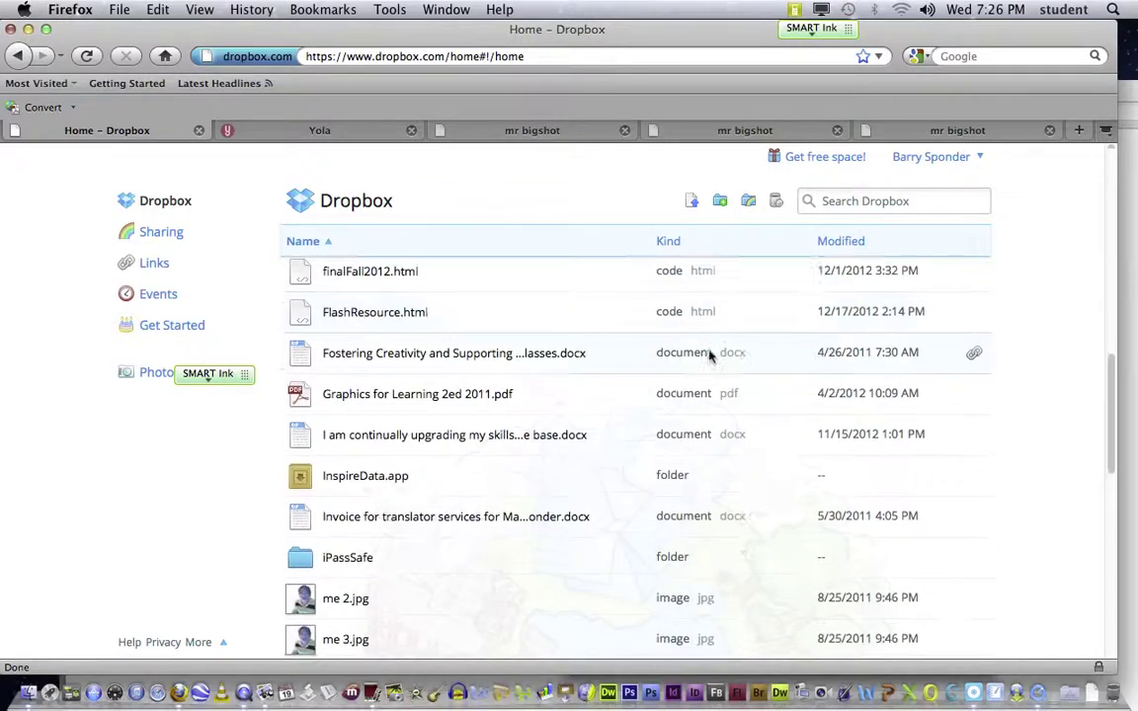
pyautogui.scroll(-10, 708, 357)
pyautogui.scroll(-4, 708, 357)
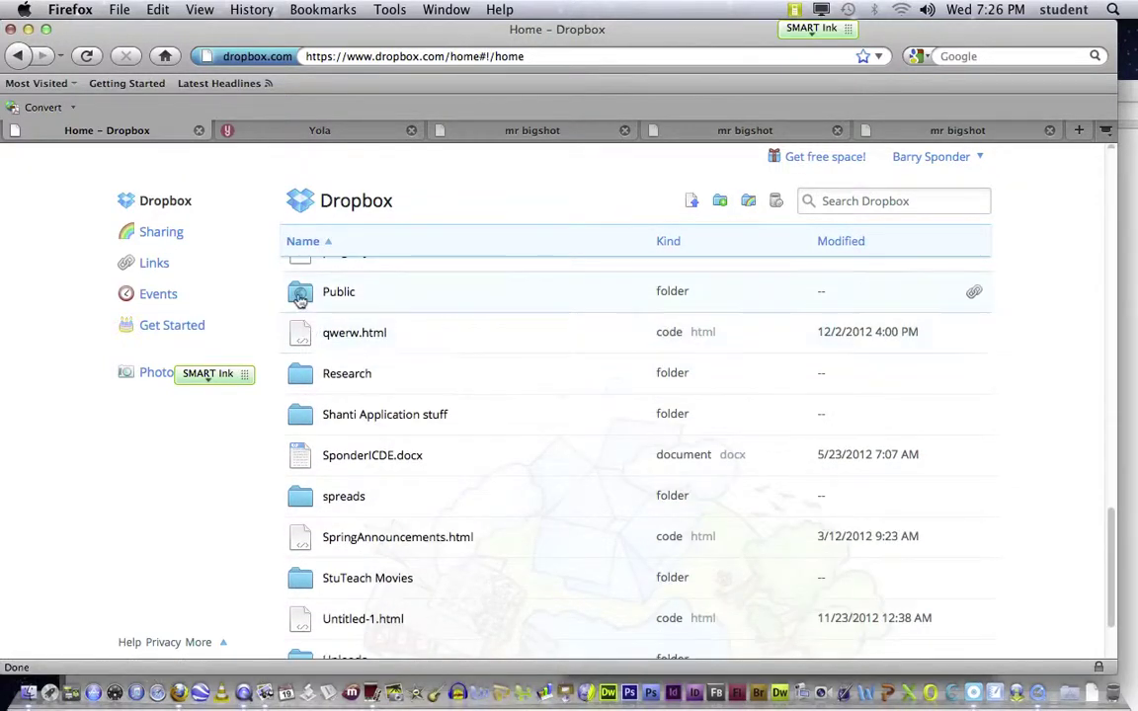
# Step: Open the Public folder and 2012_FAQ.html in its own tab, then return to the Public listing
pyautogui.doubleClick(300, 299)
pyautogui.doubleClick(300, 299)
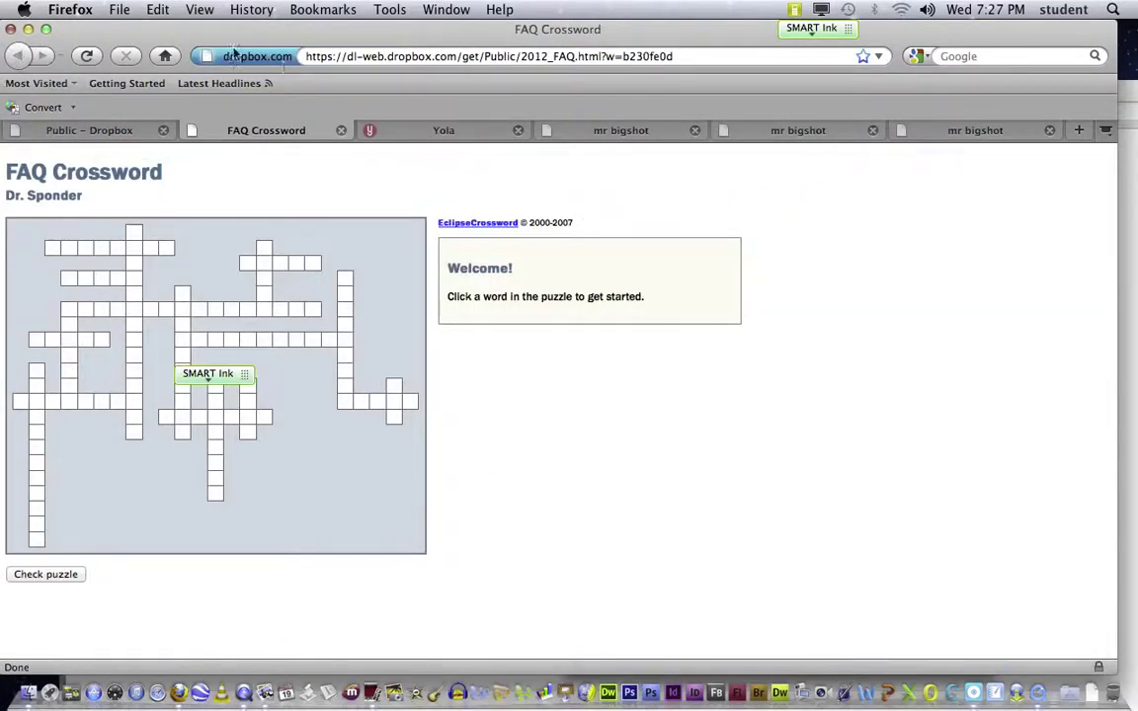
pyautogui.click(77, 137)
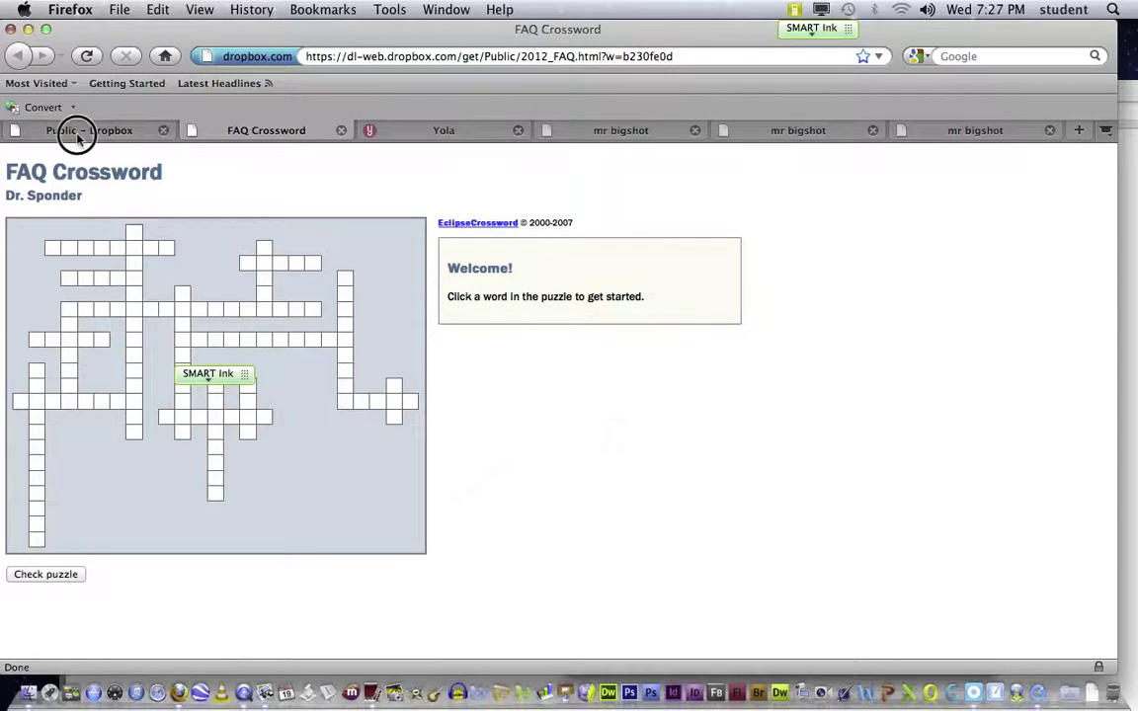
pyautogui.moveTo(244, 373); pyautogui.dragTo(155, 478)
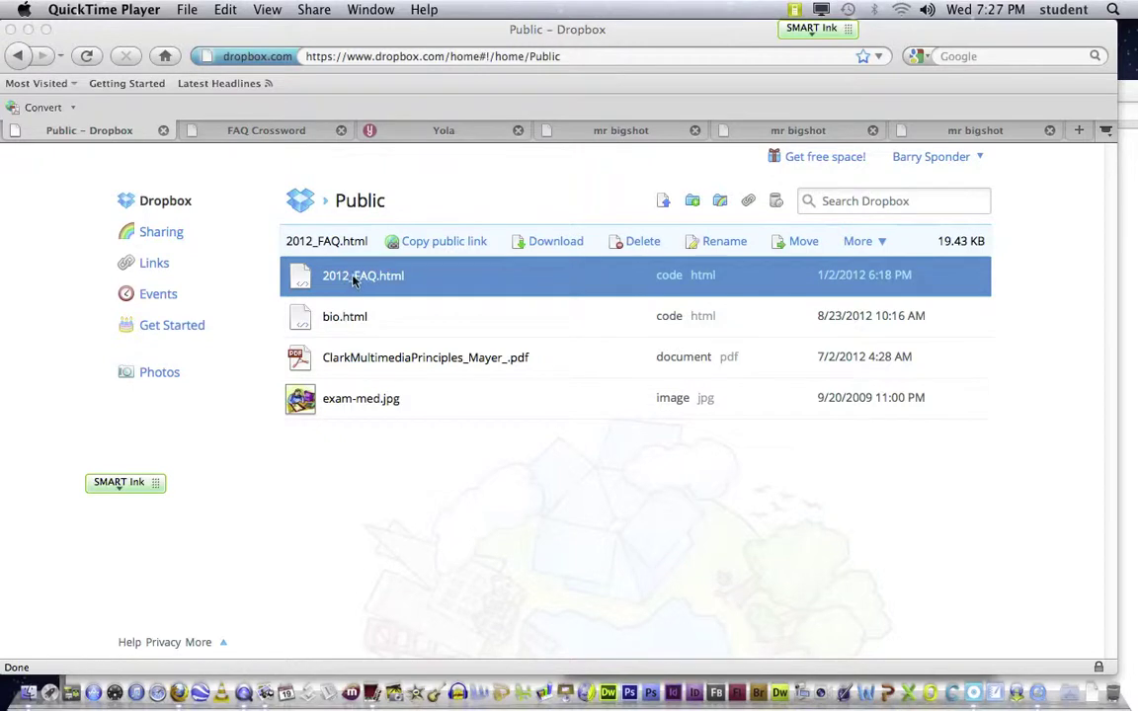
pyautogui.click(449, 243)
pyautogui.click(451, 247)
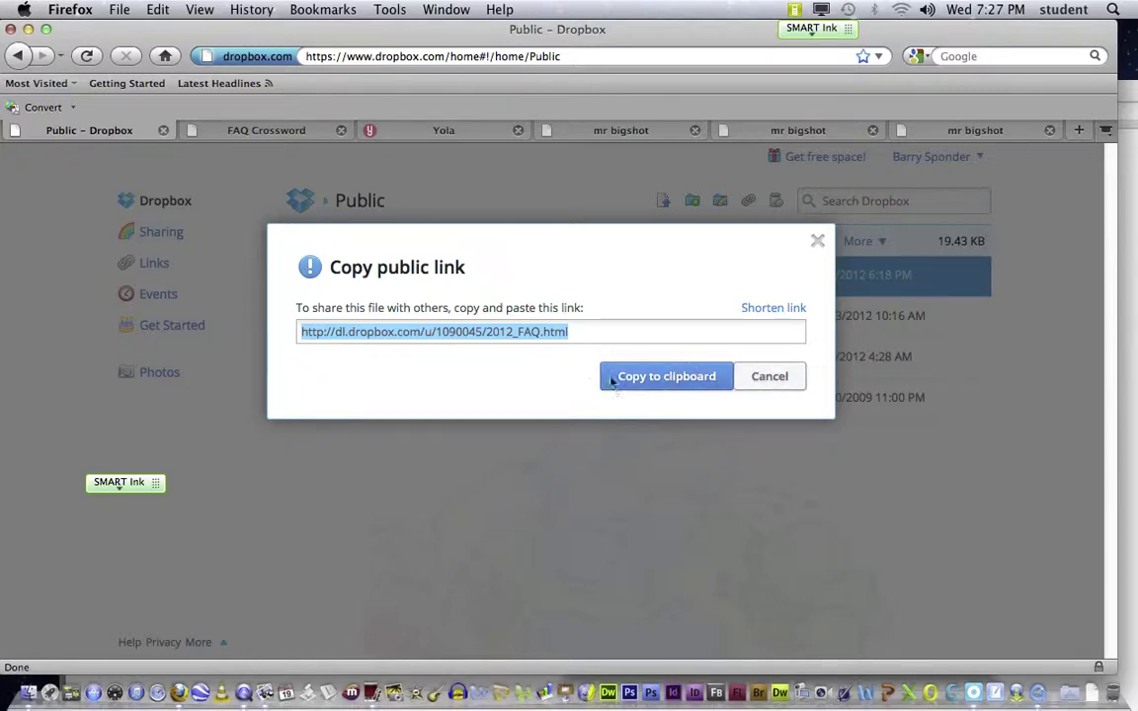
pyautogui.click(772, 387)
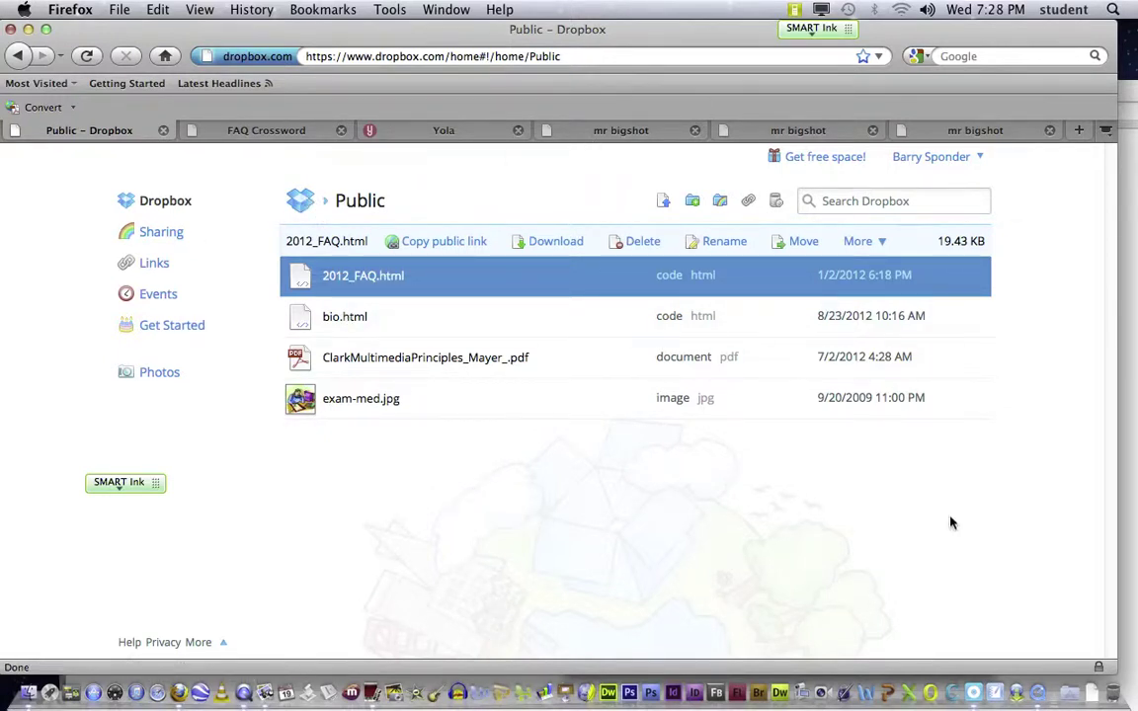
pyautogui.click(1071, 700)
pyautogui.scroll(-5, 966, 632)
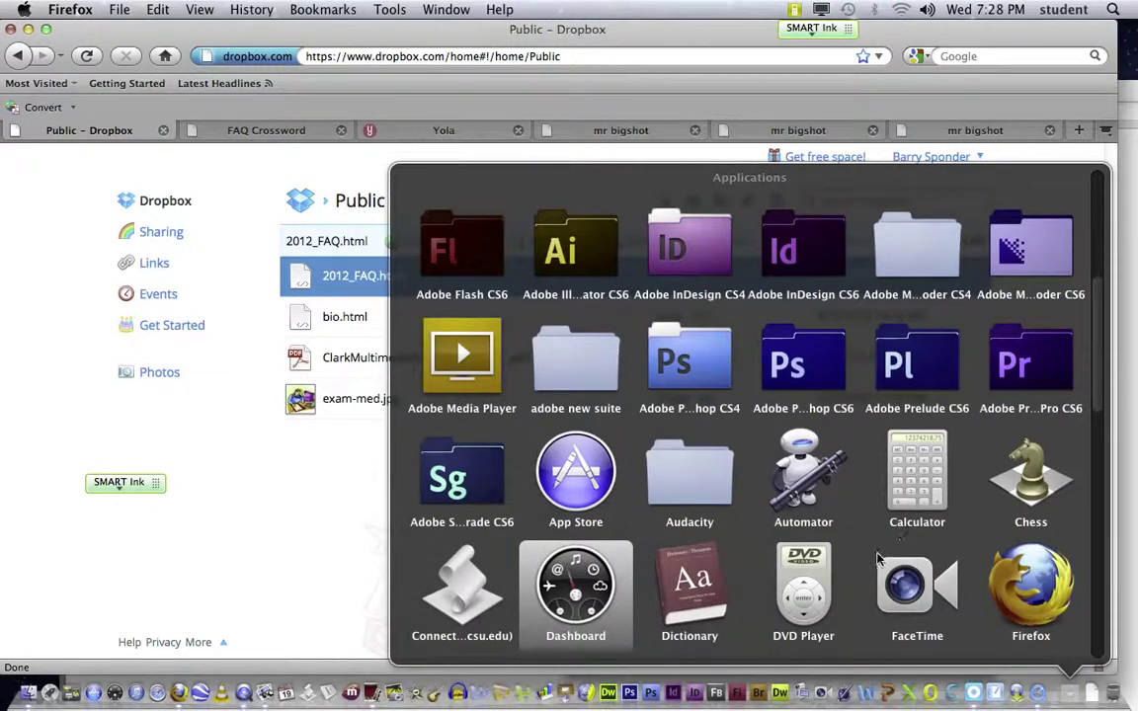
pyautogui.scroll(-3, 792, 501)
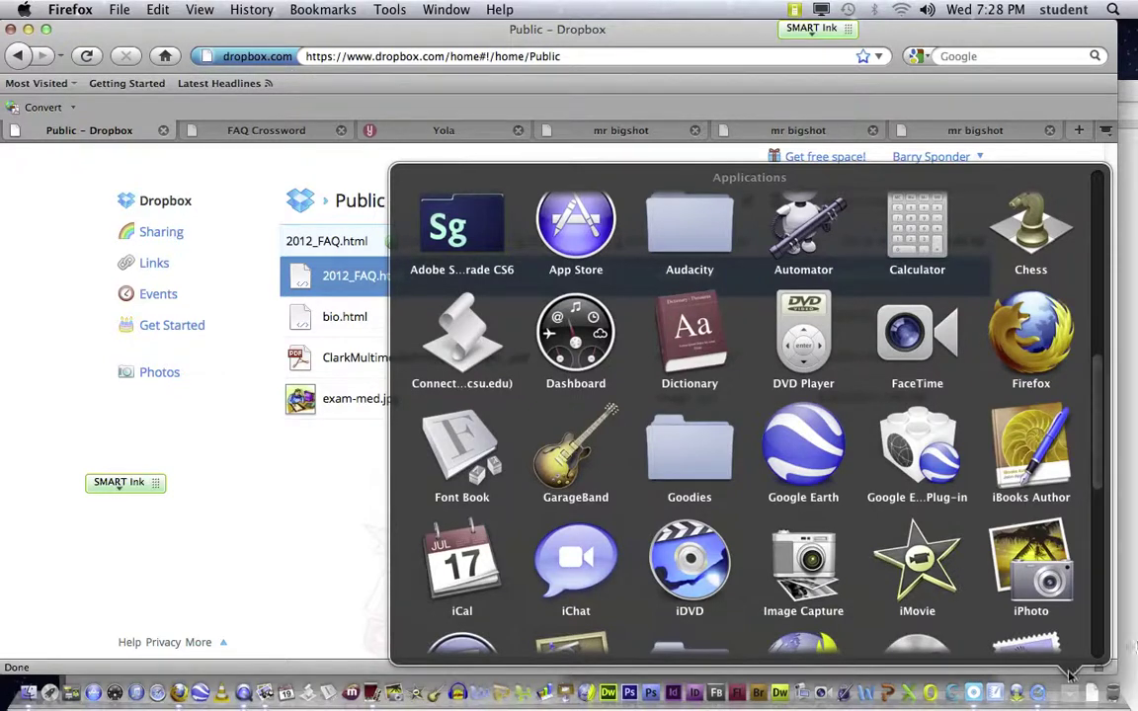
pyautogui.click(247, 188)
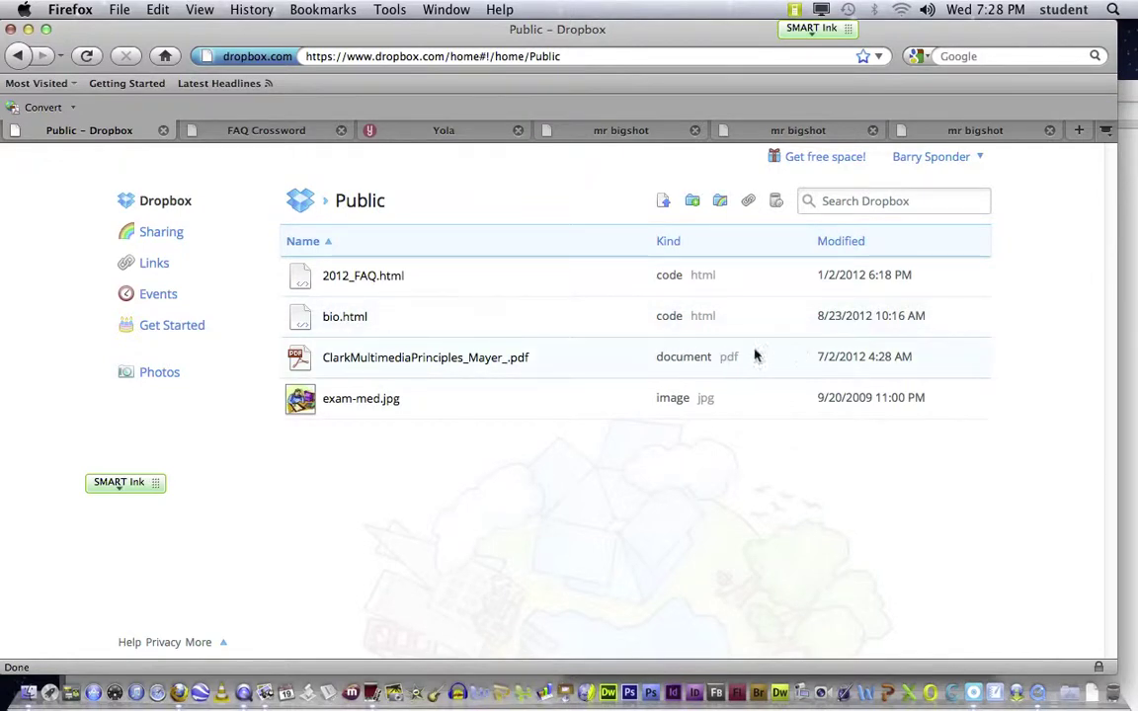
# Step: Return to the top-level Dropbox home folder listing 6ht, 598 and _notes
pyautogui.click(163, 202)
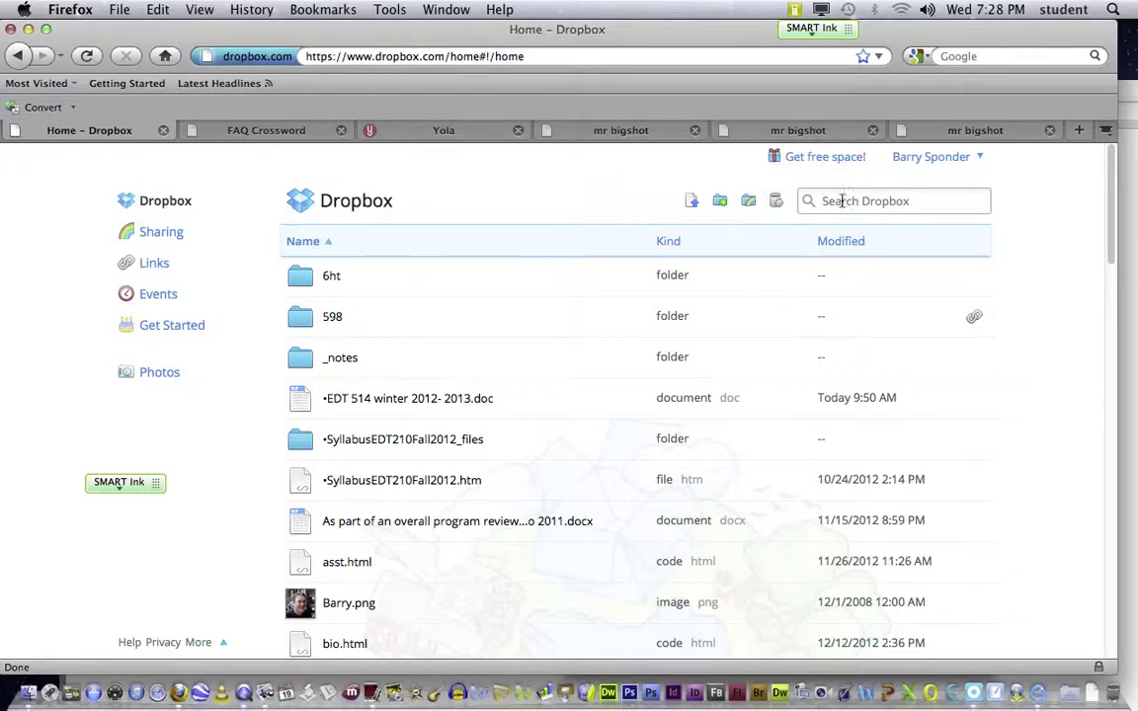
# Step: Choose Install from the account menu to open the Download Dropbox page for Mac
pyautogui.click(982, 161)
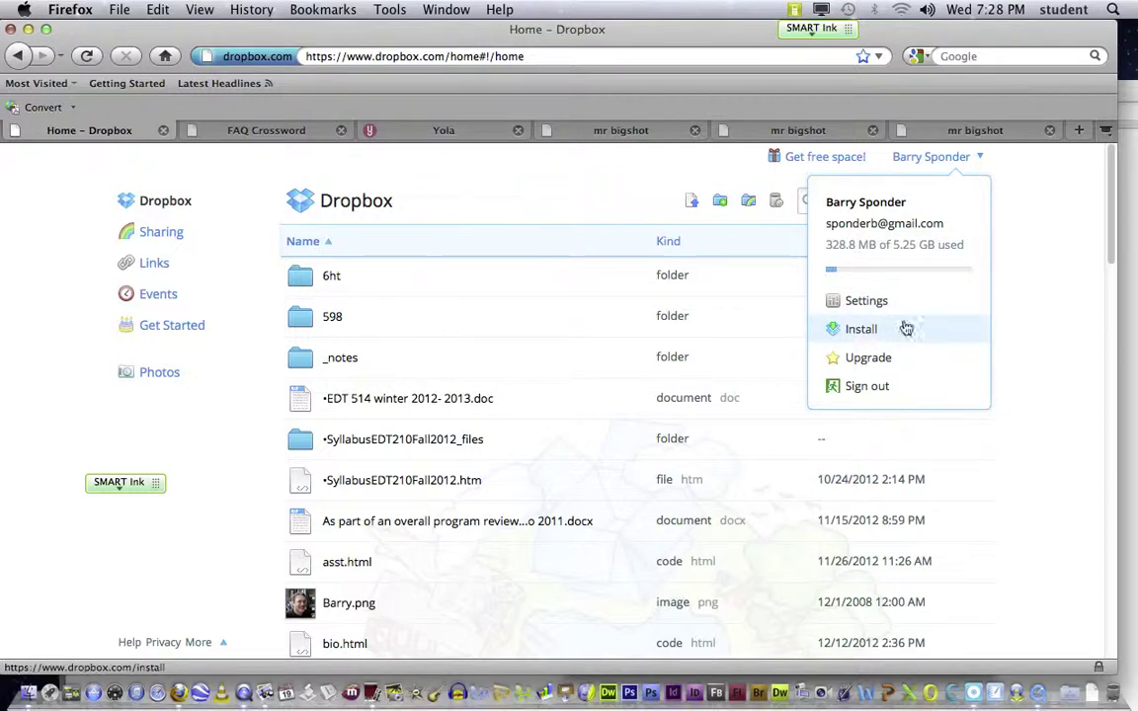
pyautogui.click(1075, 191)
pyautogui.click(978, 158)
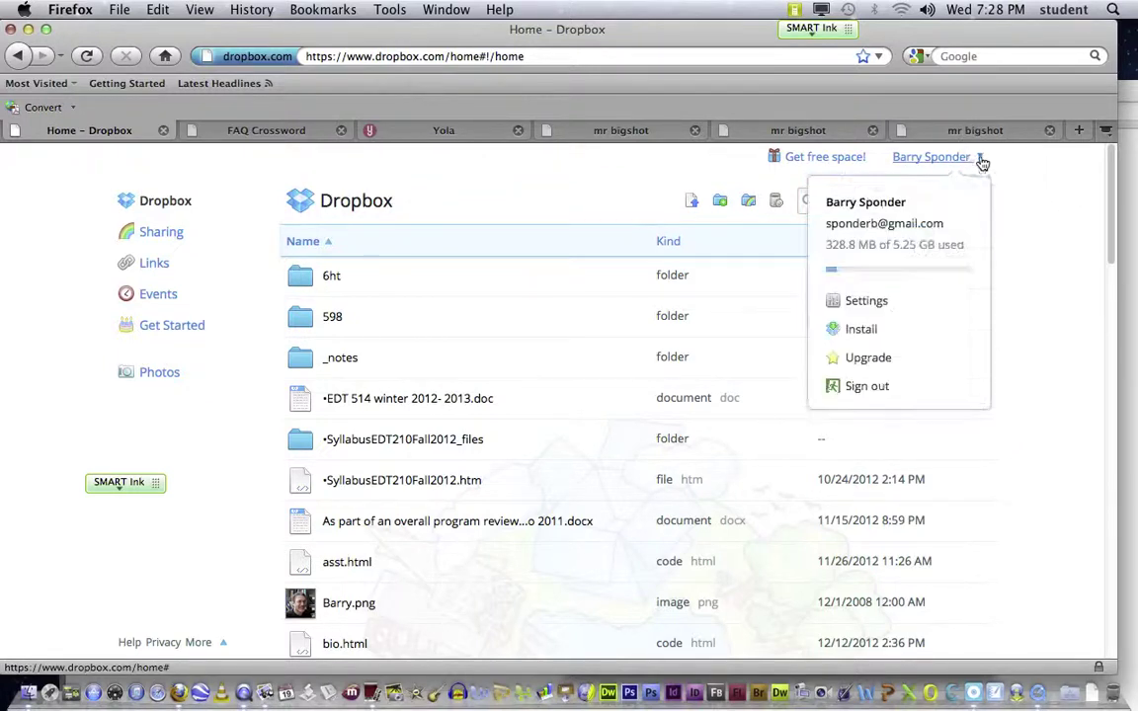
pyautogui.click(858, 329)
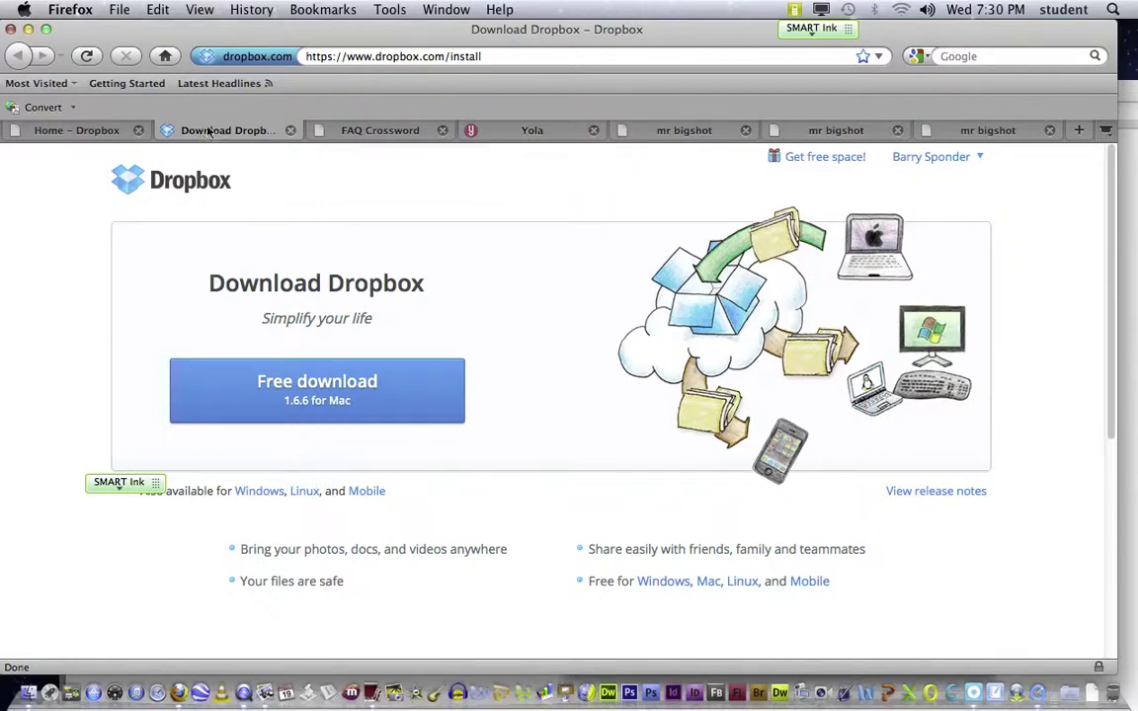
# Step: View the EDT 514 winter document's context menu in the home list, then go to Photos
pyautogui.click(69, 133)
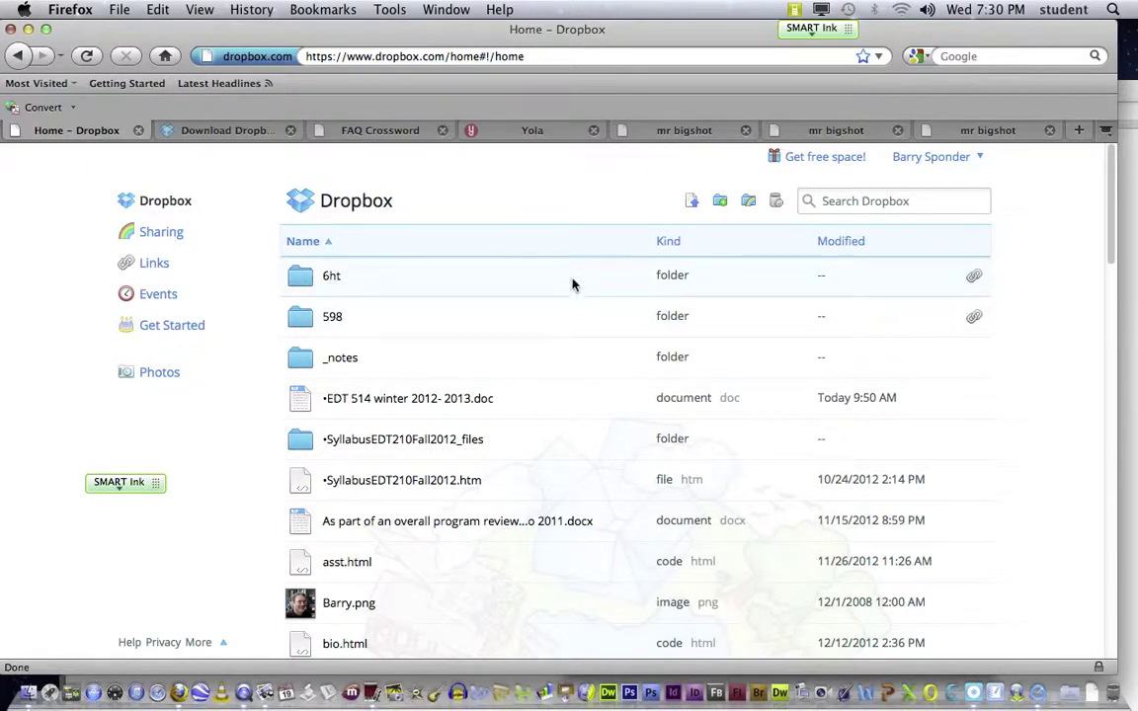
pyautogui.rightClick(331, 406)
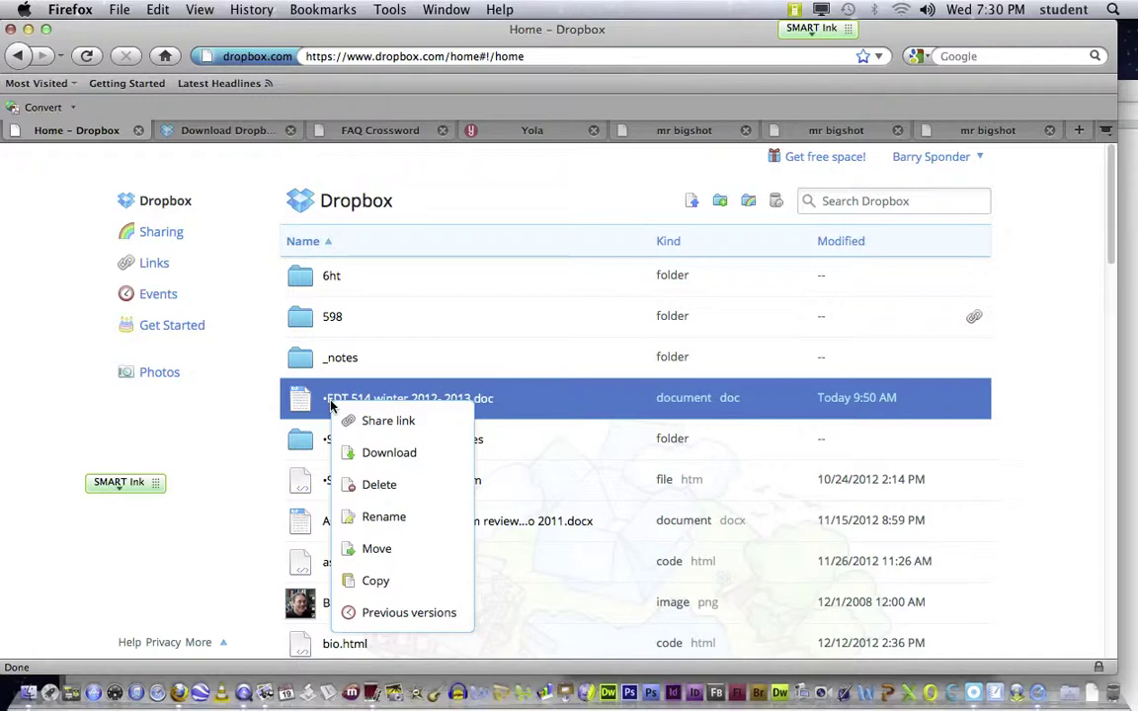
pyautogui.click(231, 370)
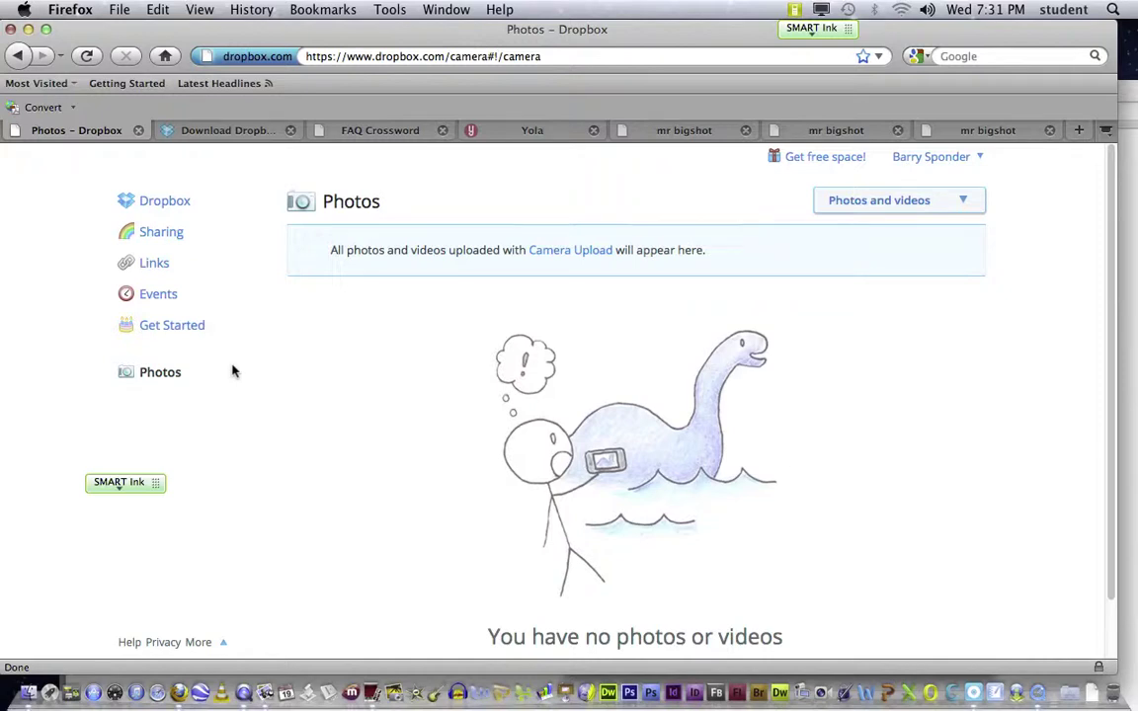
pyautogui.click(19, 56)
# Step: Open and dismiss the account menu, then return to the Dropbox home file list from the sidebar
pyautogui.click(980, 158)
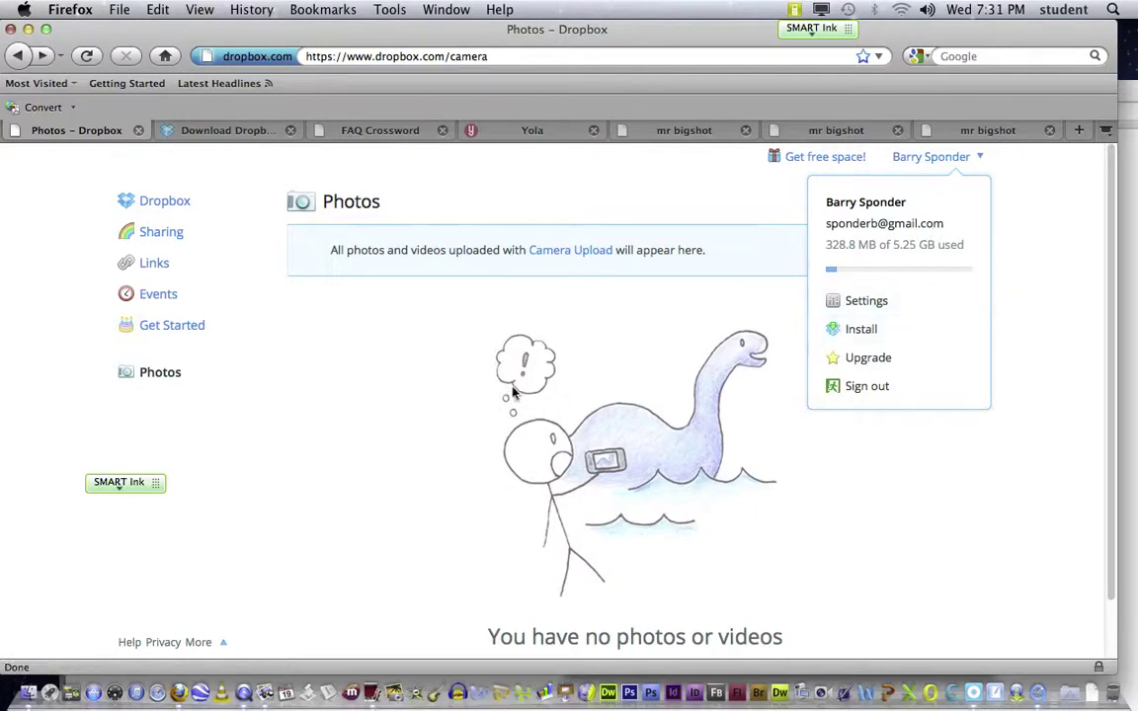
pyautogui.click(400, 347)
pyautogui.click(145, 205)
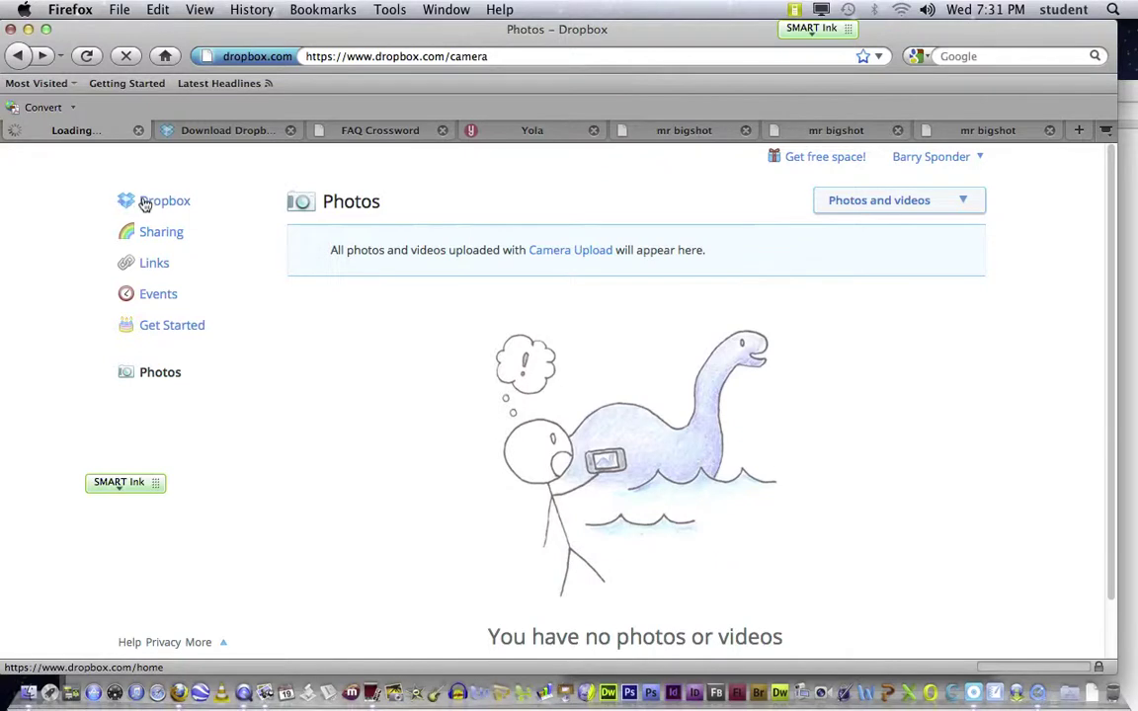
pyautogui.click(143, 201)
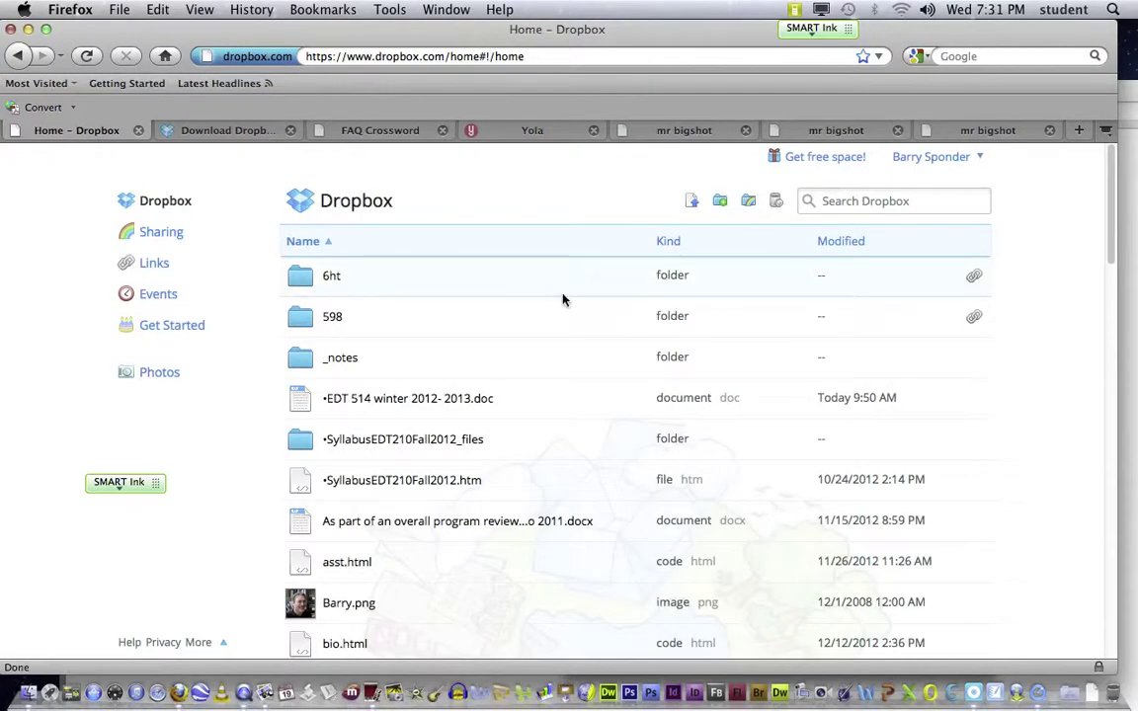
# Step: Open the Public folder and copy exam-med.jpg's public link to the clipboard
pyautogui.scroll(-20, 494, 372)
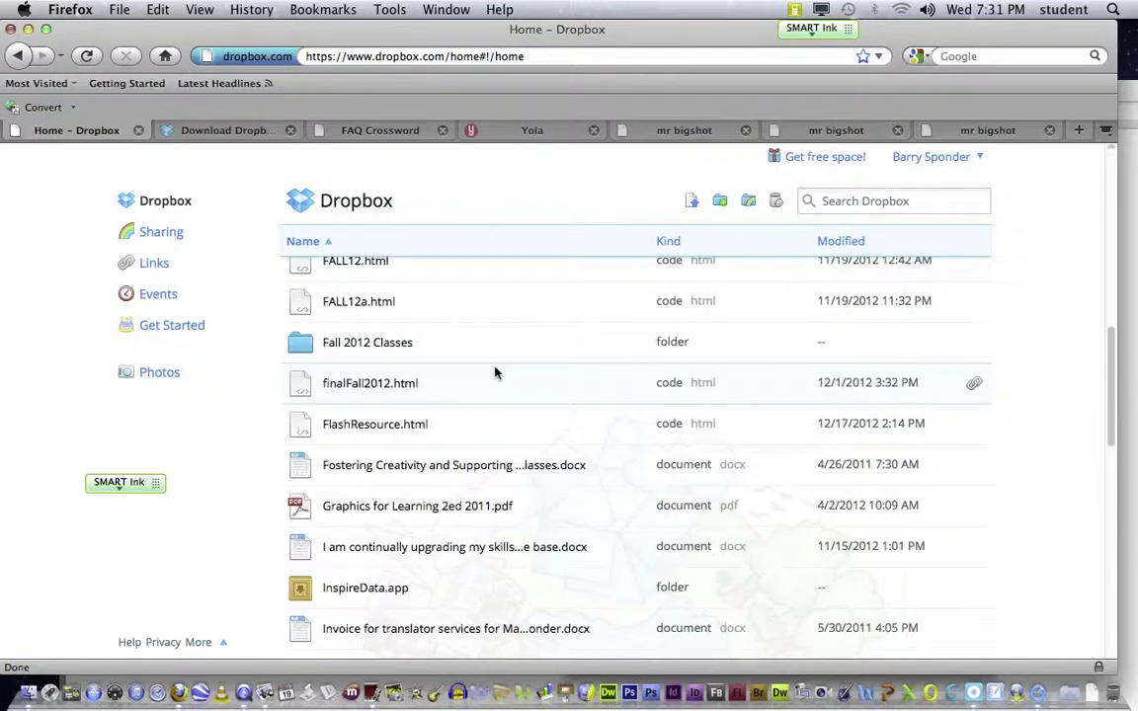
pyautogui.scroll(-5, 496, 373)
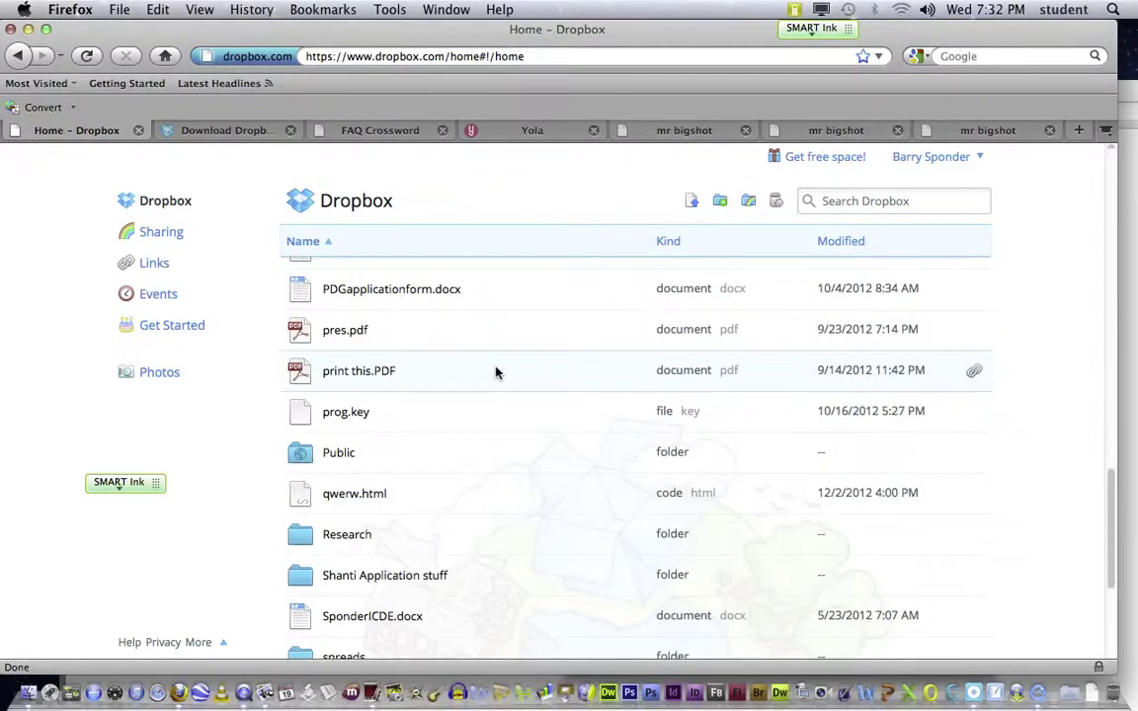
pyautogui.click(317, 460)
pyautogui.doubleClick(310, 461)
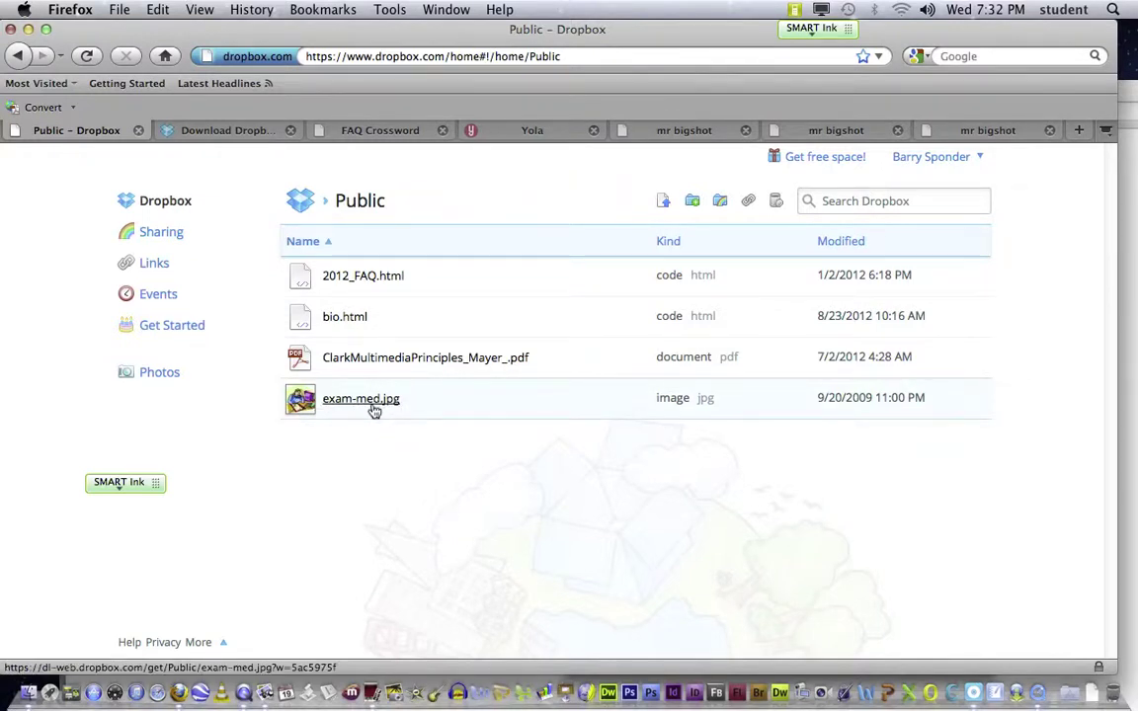
pyautogui.click(439, 405)
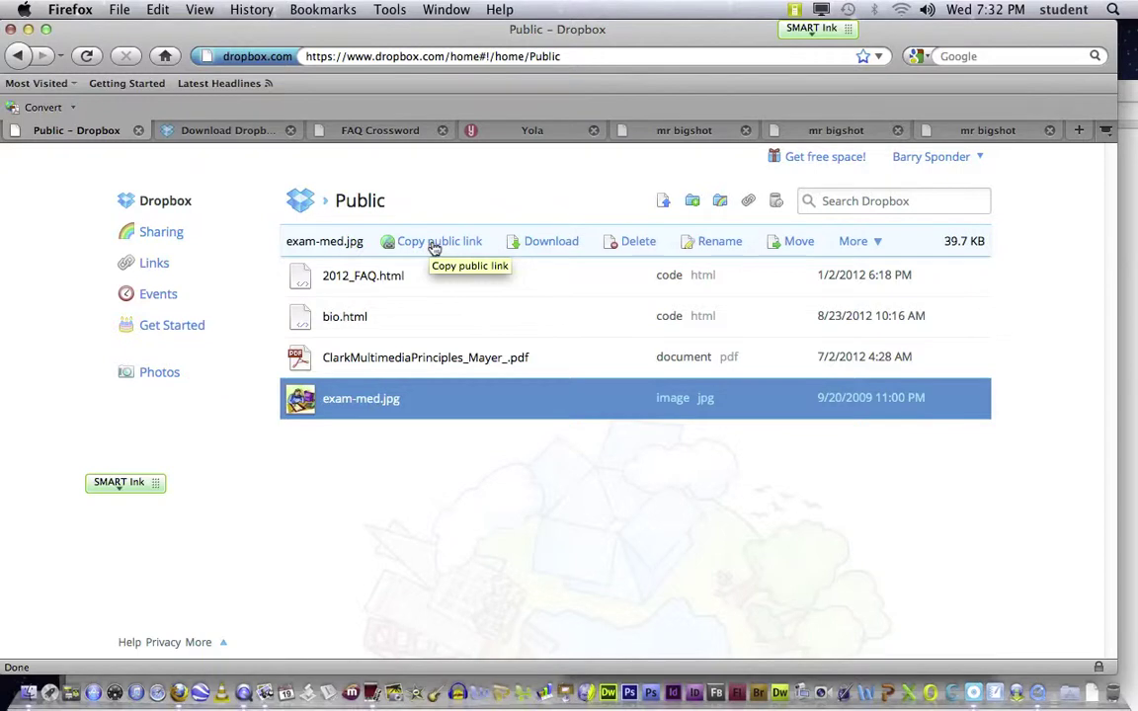
pyautogui.click(434, 245)
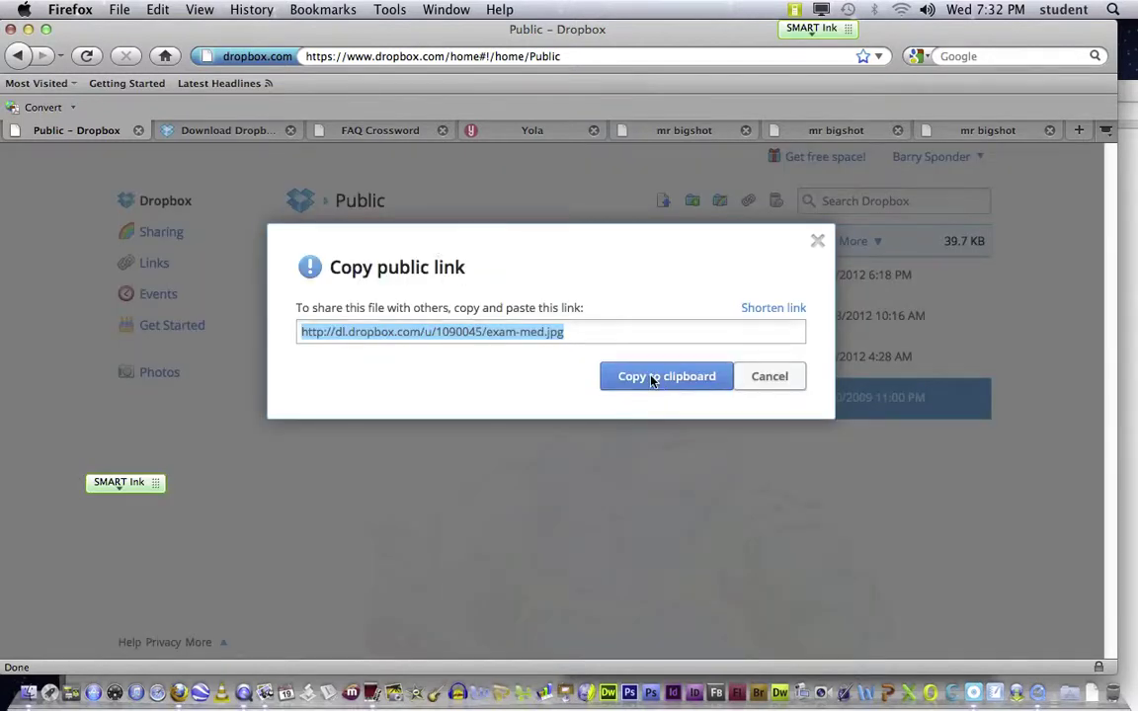
pyautogui.click(652, 381)
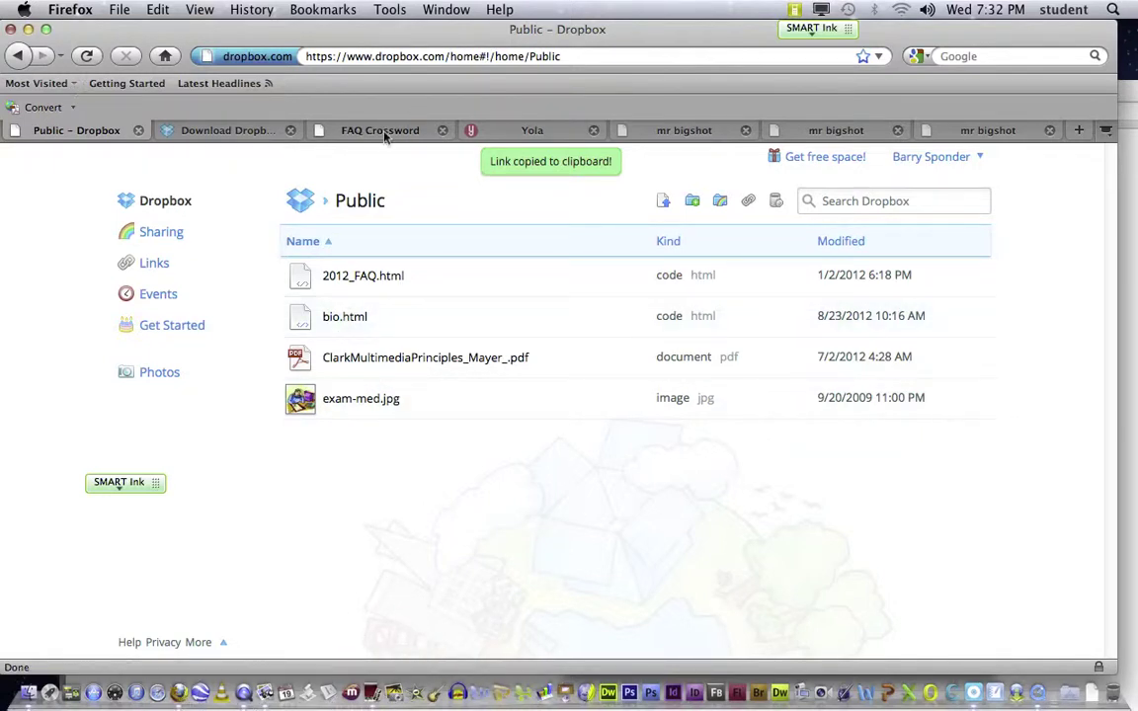
# Step: Type 'Get jpg' into the empty text block on the Yola assignments page and select it
pyautogui.click(538, 132)
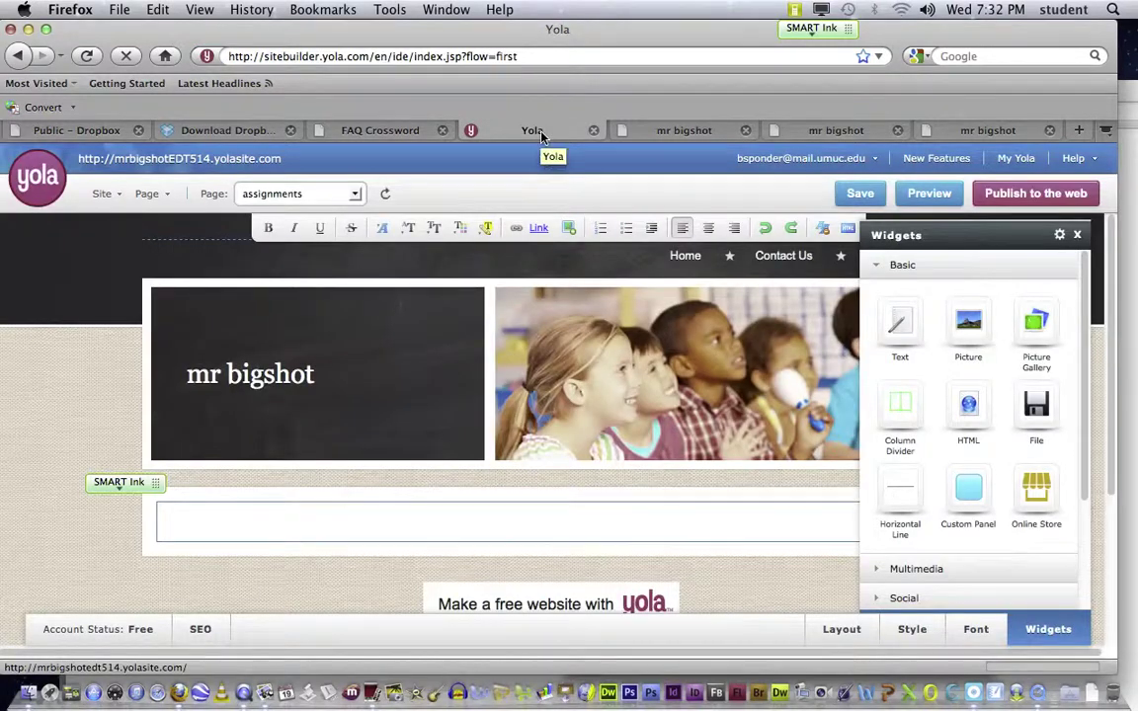
pyautogui.moveTo(156, 483)
pyautogui.mouseDown()
pyautogui.moveTo(148, 574)
pyautogui.moveTo(158, 584)
pyautogui.mouseUp()
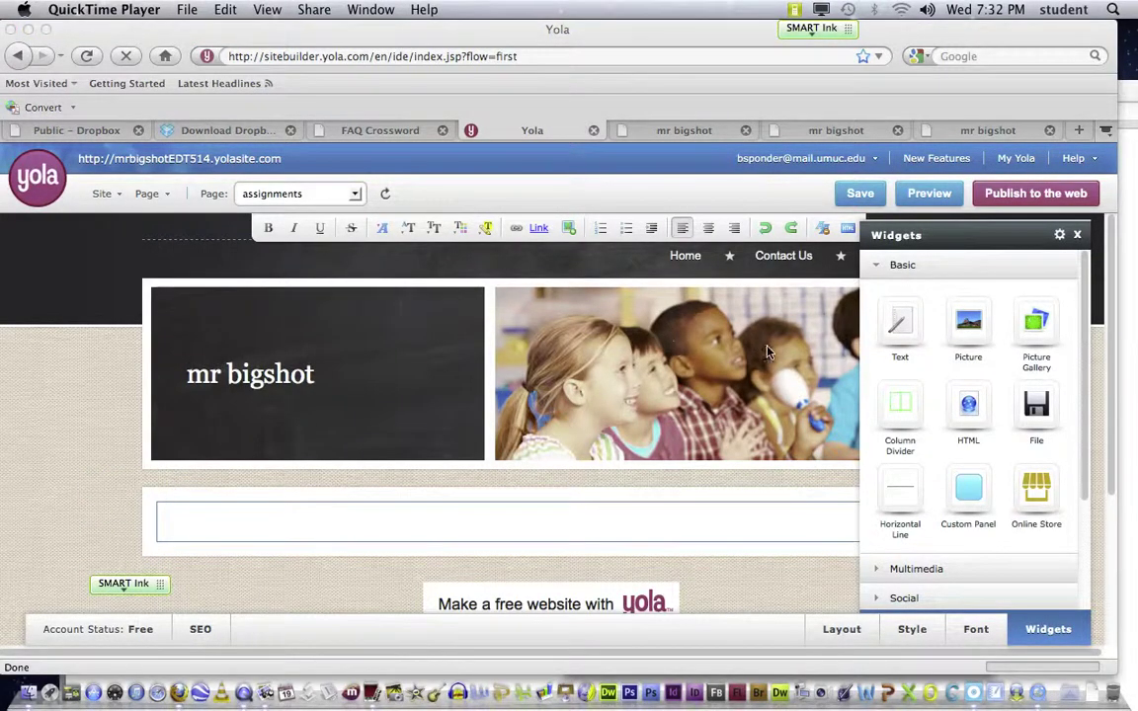
pyautogui.click(900, 329)
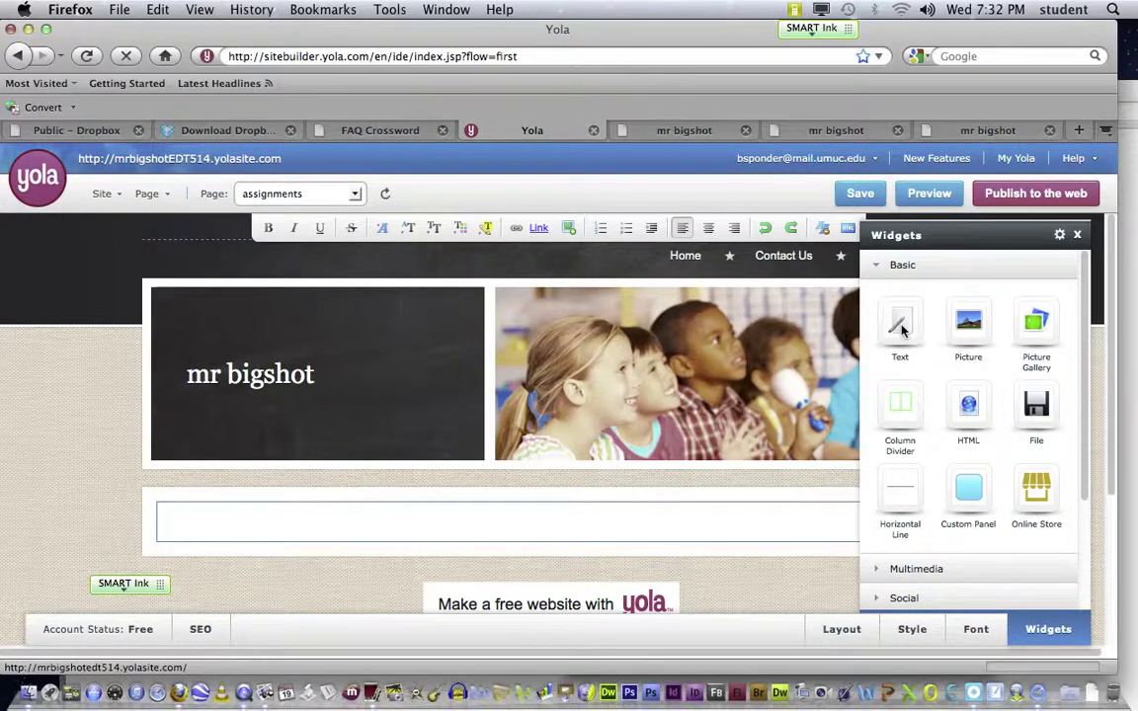
pyautogui.click(178, 519)
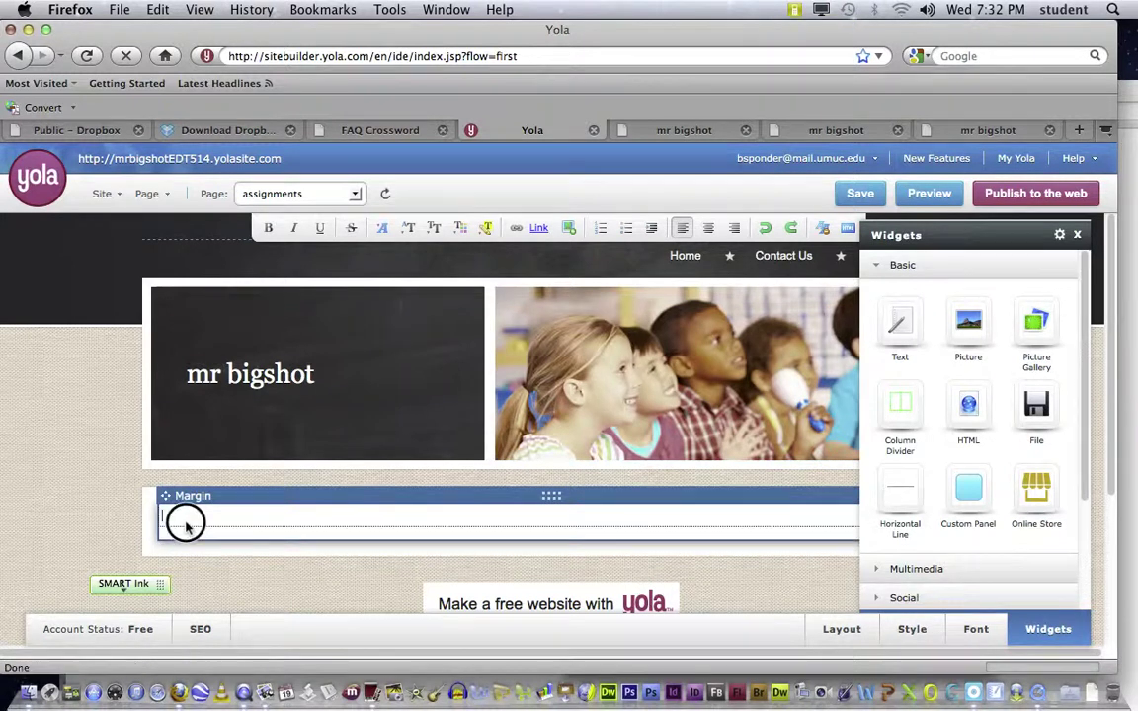
pyautogui.write('Get jpg')
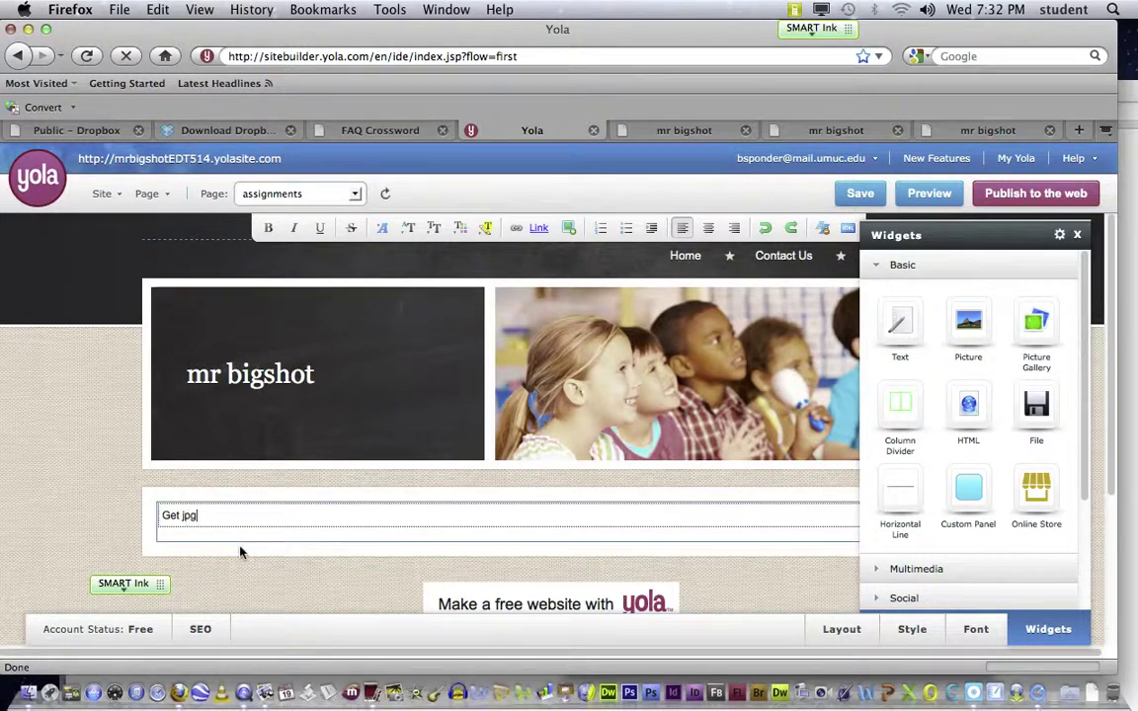
pyautogui.click(178, 518)
pyautogui.moveTo(179, 517); pyautogui.dragTo(161, 519)
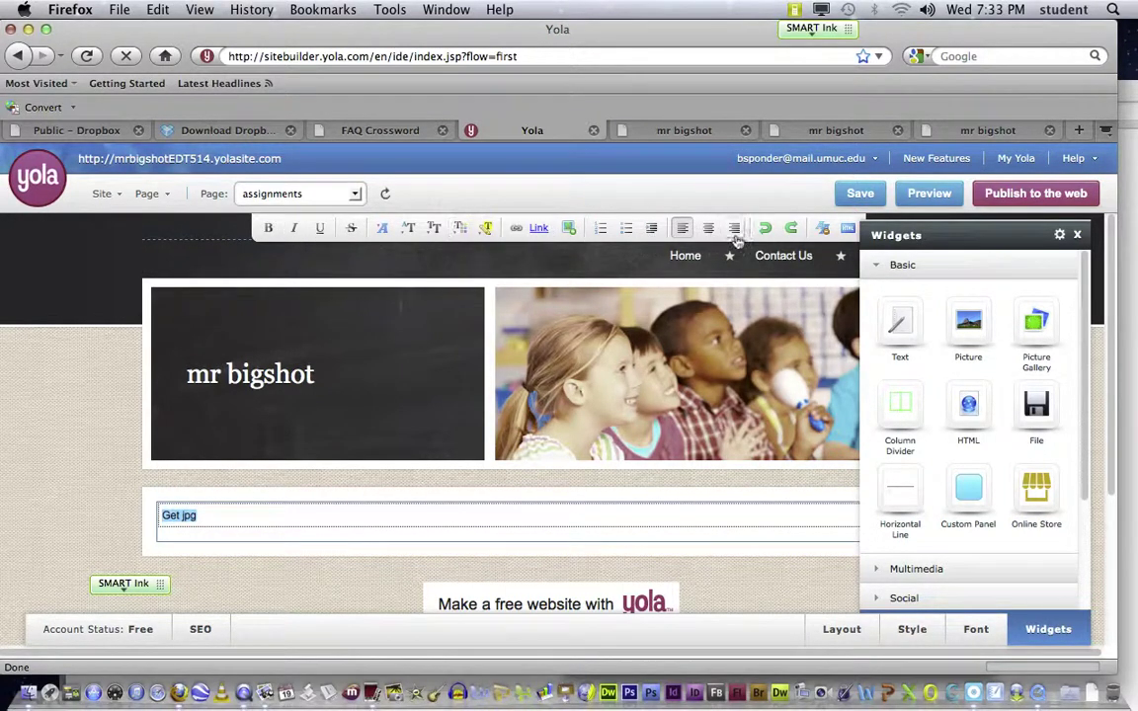
# Step: Make the Get jpg text an external link to the pasted Dropbox URL for exam-med.jpg
pyautogui.click(516, 231)
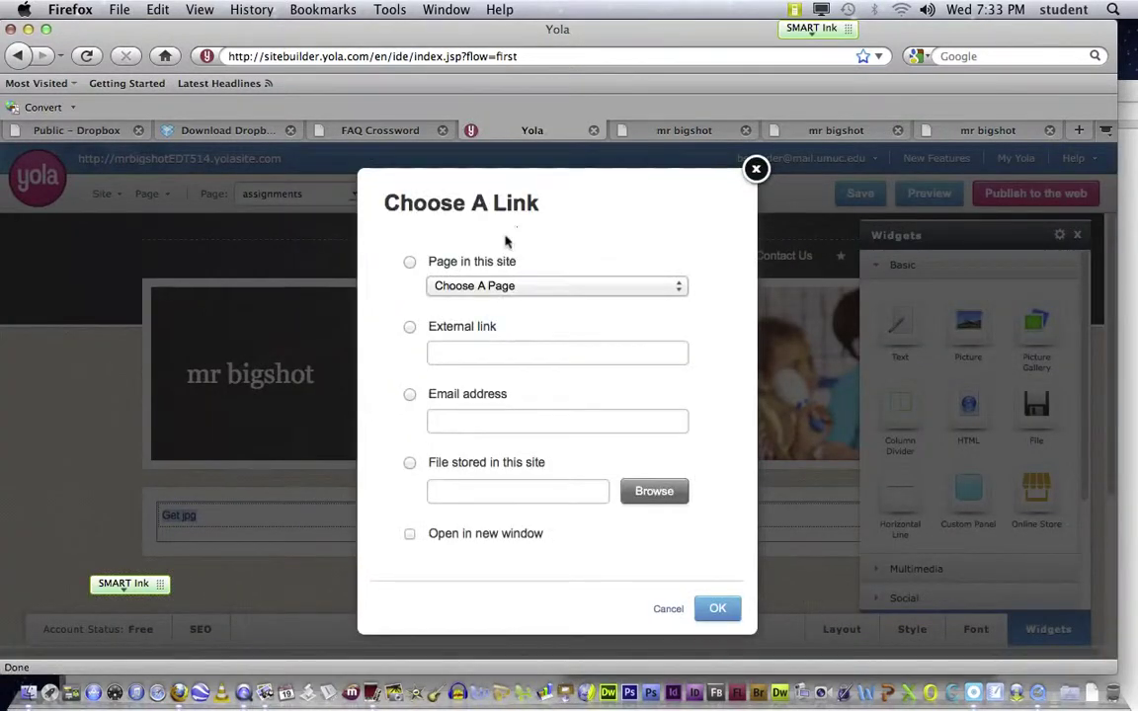
pyautogui.click(410, 327)
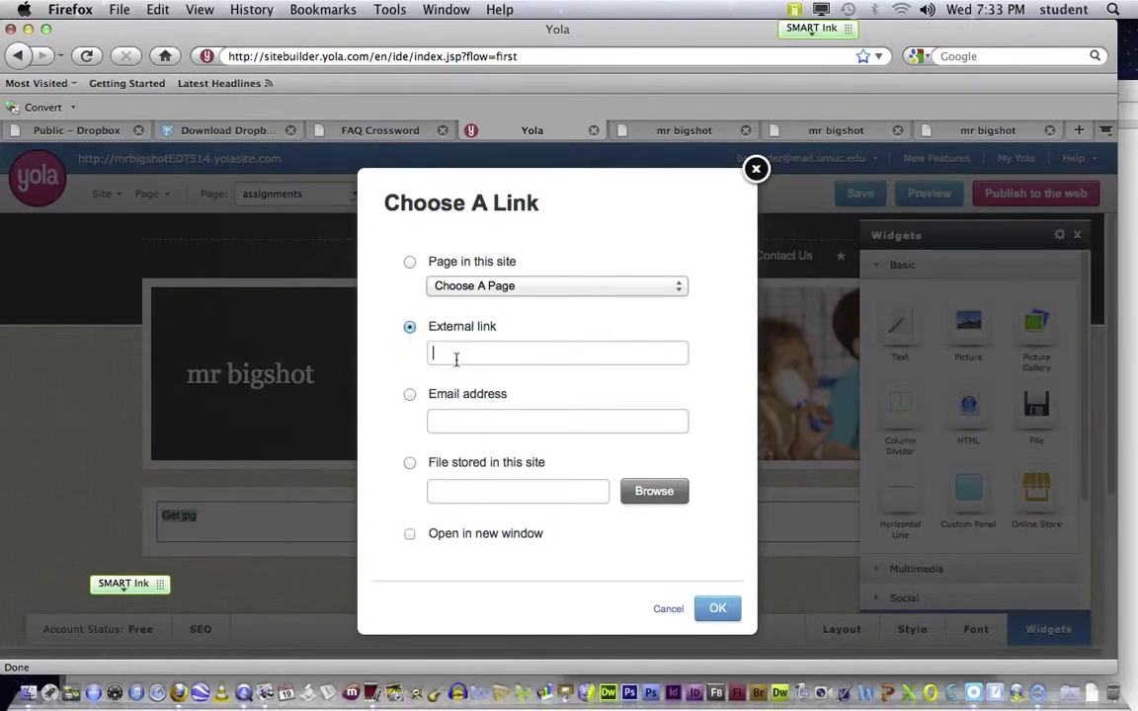
pyautogui.press('super+v')
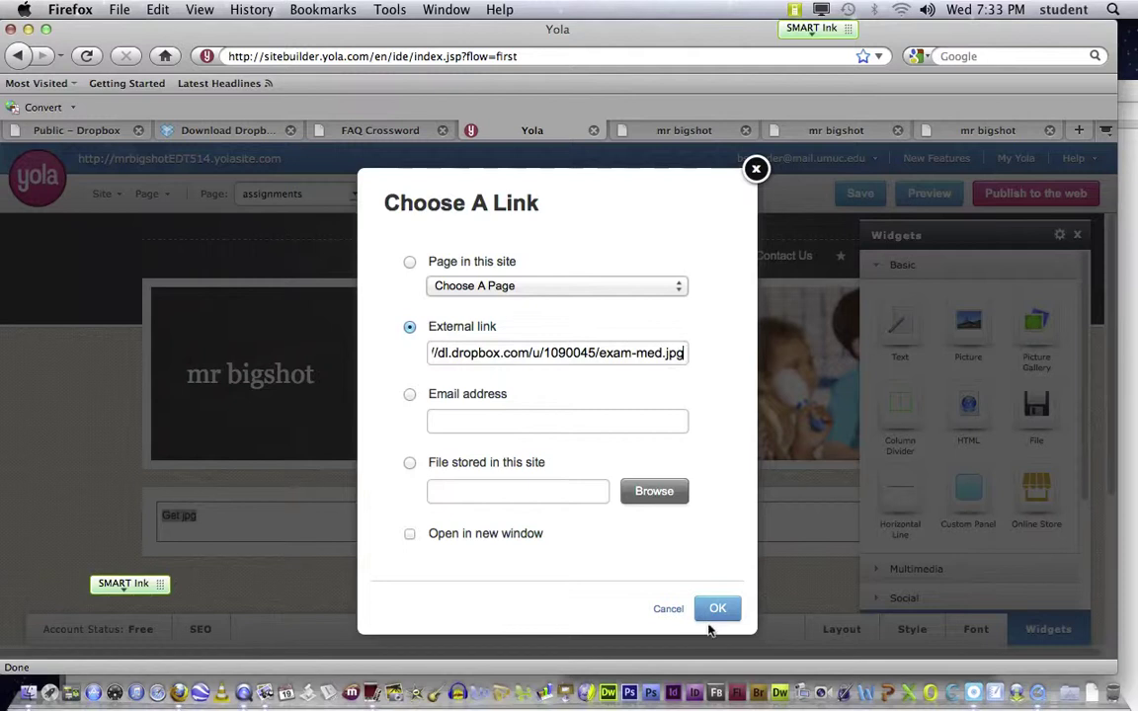
pyautogui.click(717, 609)
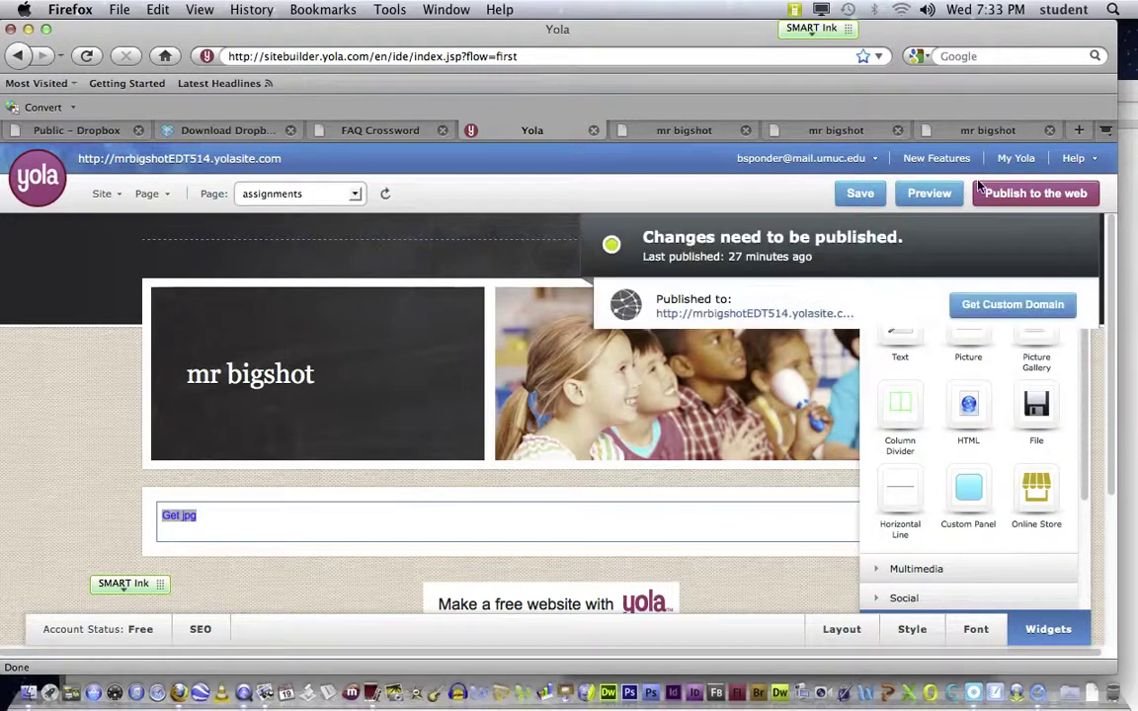
# Step: Publish the site, preview the assignments page, and check that Get jpg opens exam-med.jpg
pyautogui.click(1010, 194)
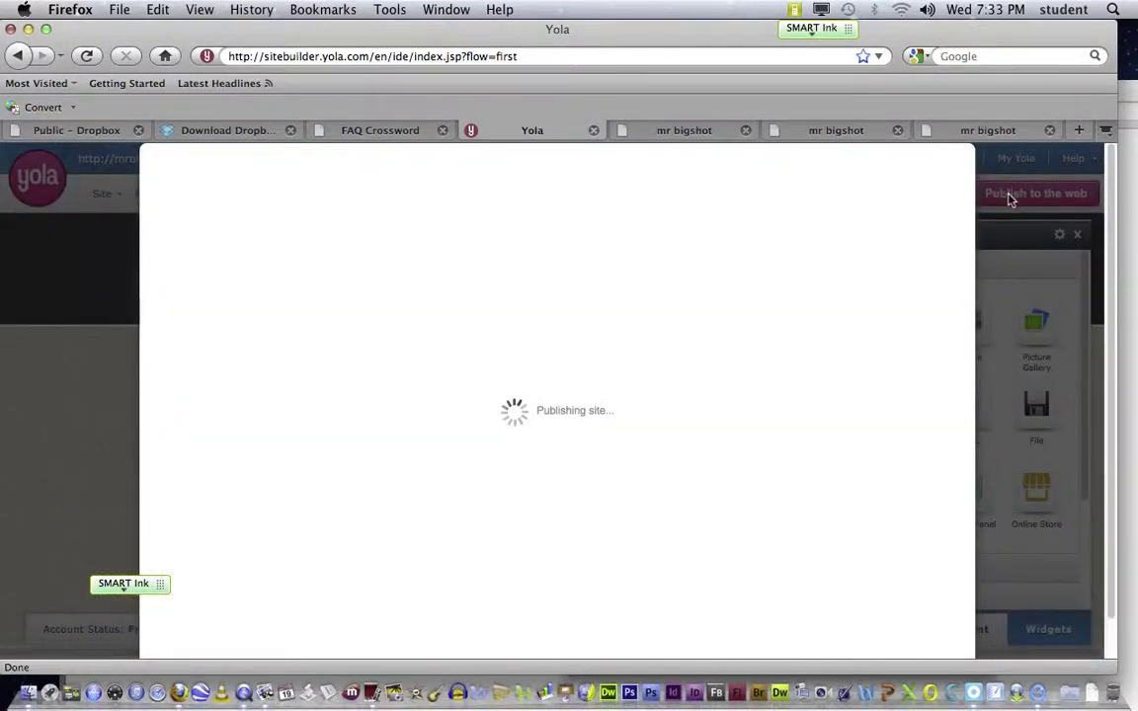
pyautogui.click(974, 143)
pyautogui.click(938, 197)
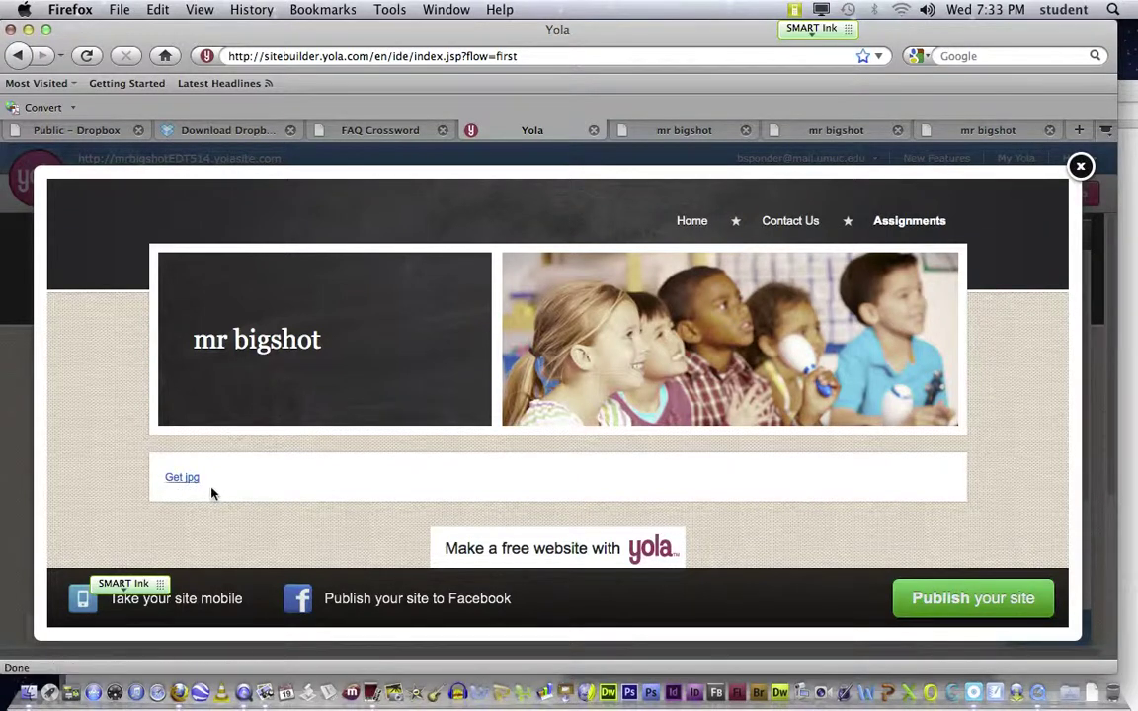
pyautogui.click(182, 483)
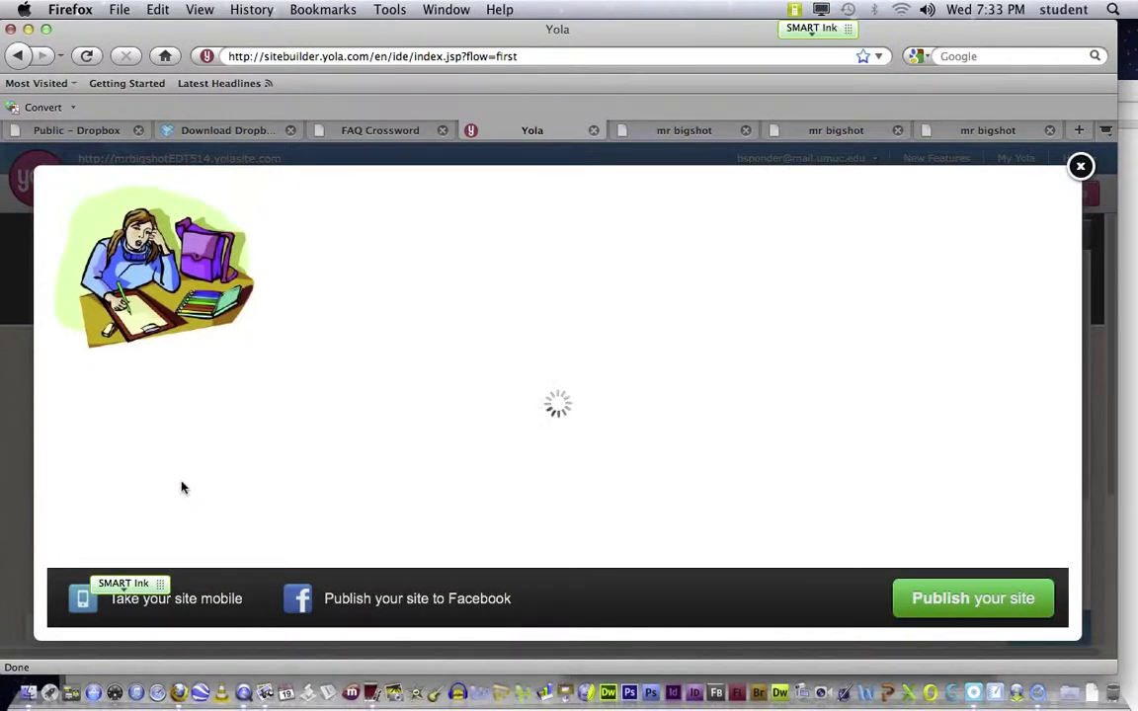
pyautogui.click(1082, 166)
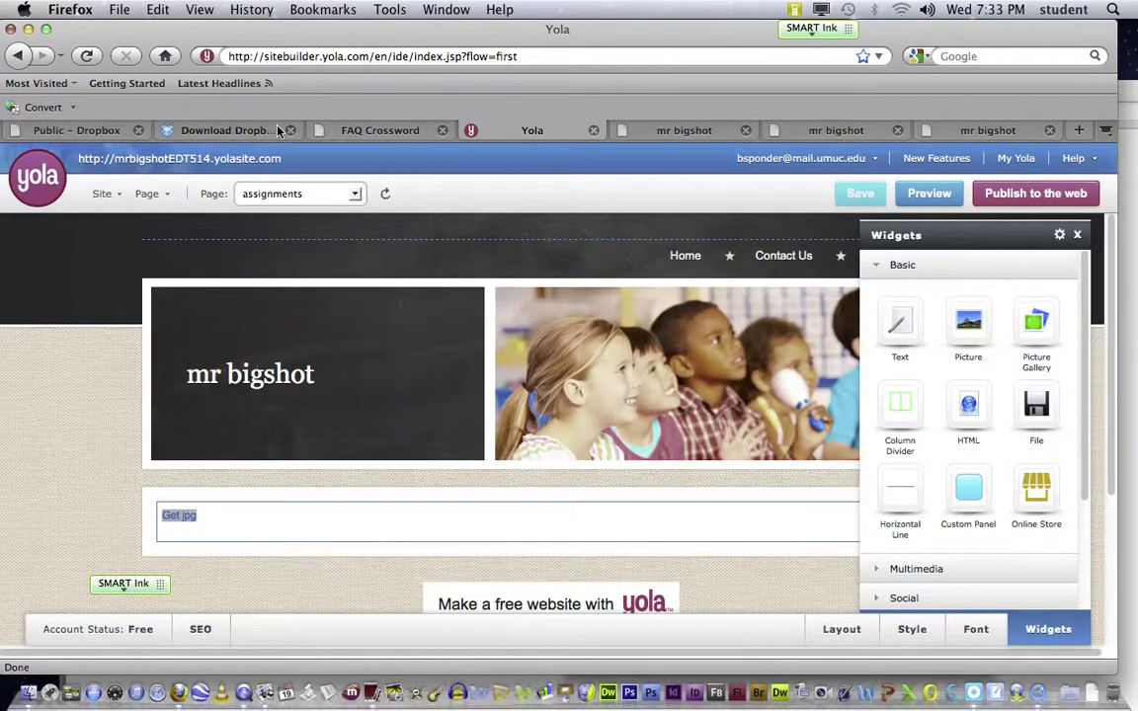
# Step: In the Dropbox Public folder, select ClarkMultimediaPrinciples_Mayer_.pdf and look over its extra actions
pyautogui.click(123, 130)
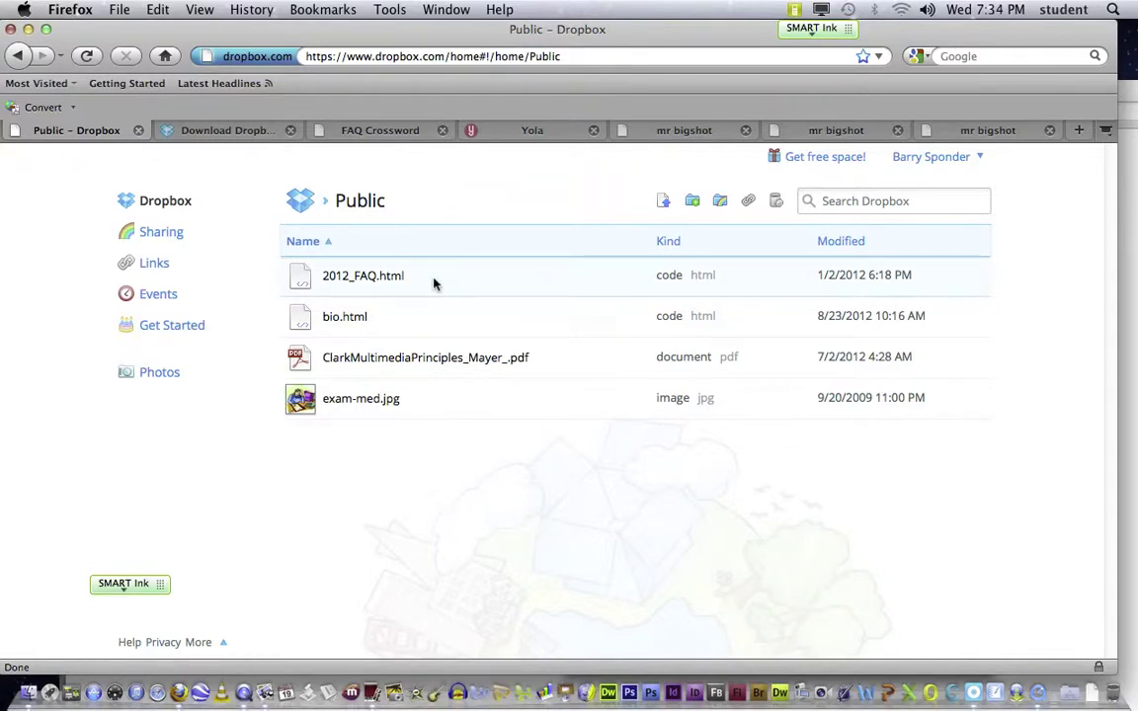
pyautogui.click(436, 365)
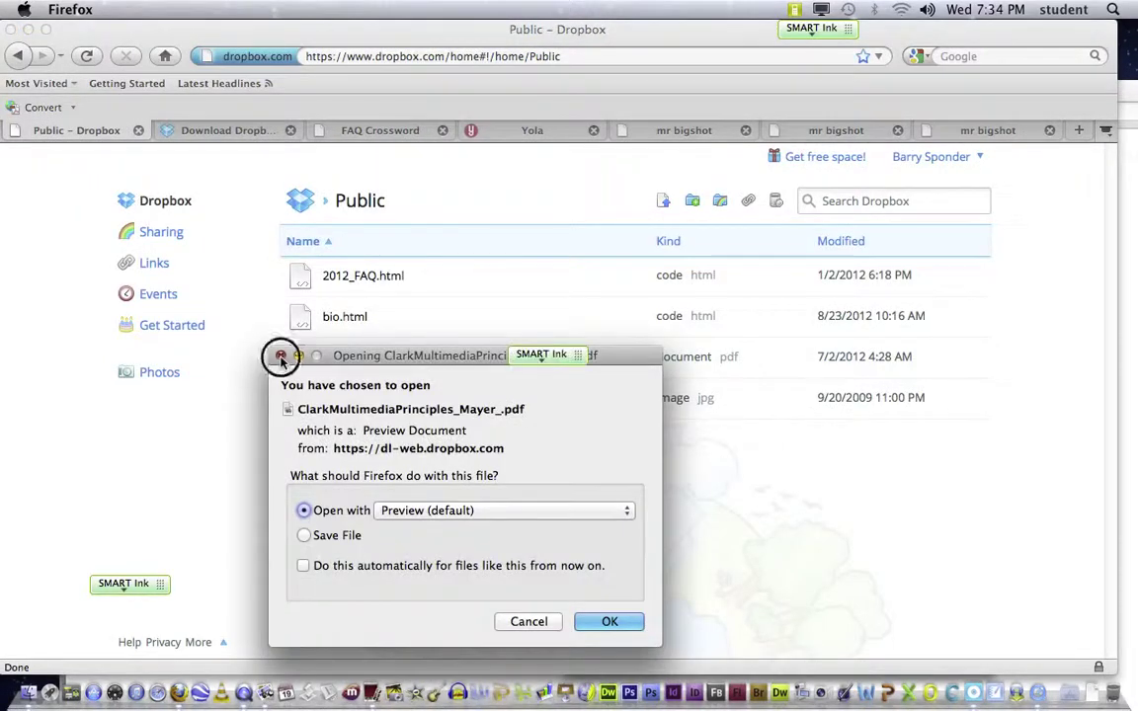
pyautogui.click(280, 356)
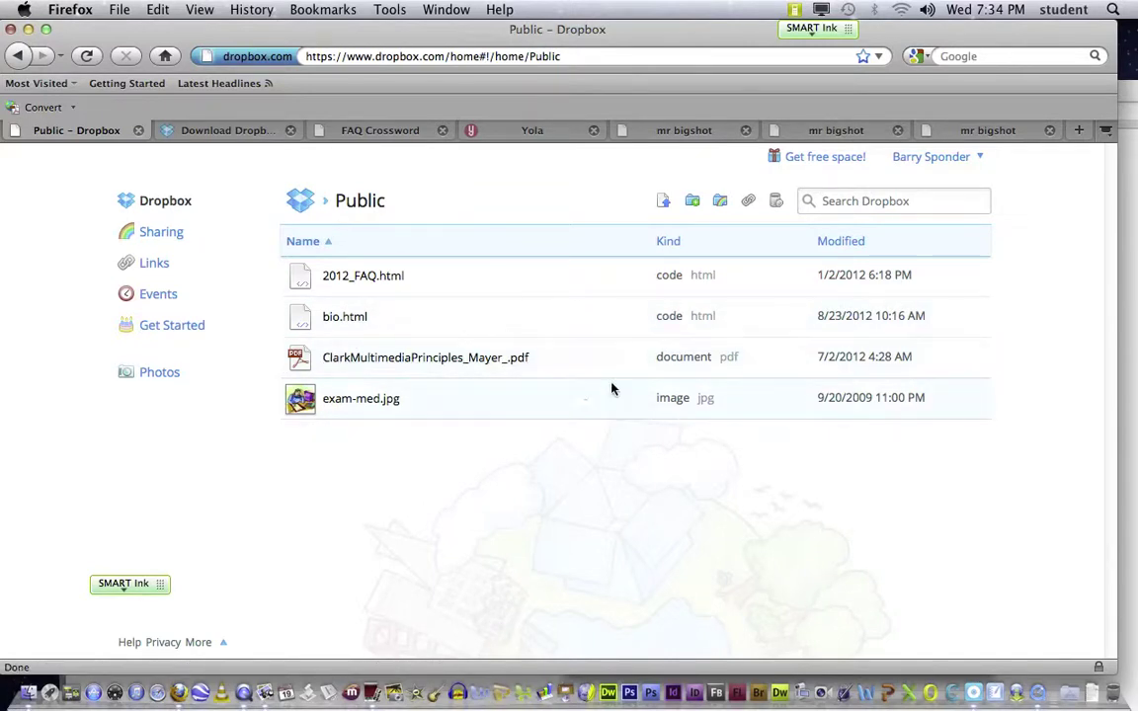
pyautogui.click(582, 363)
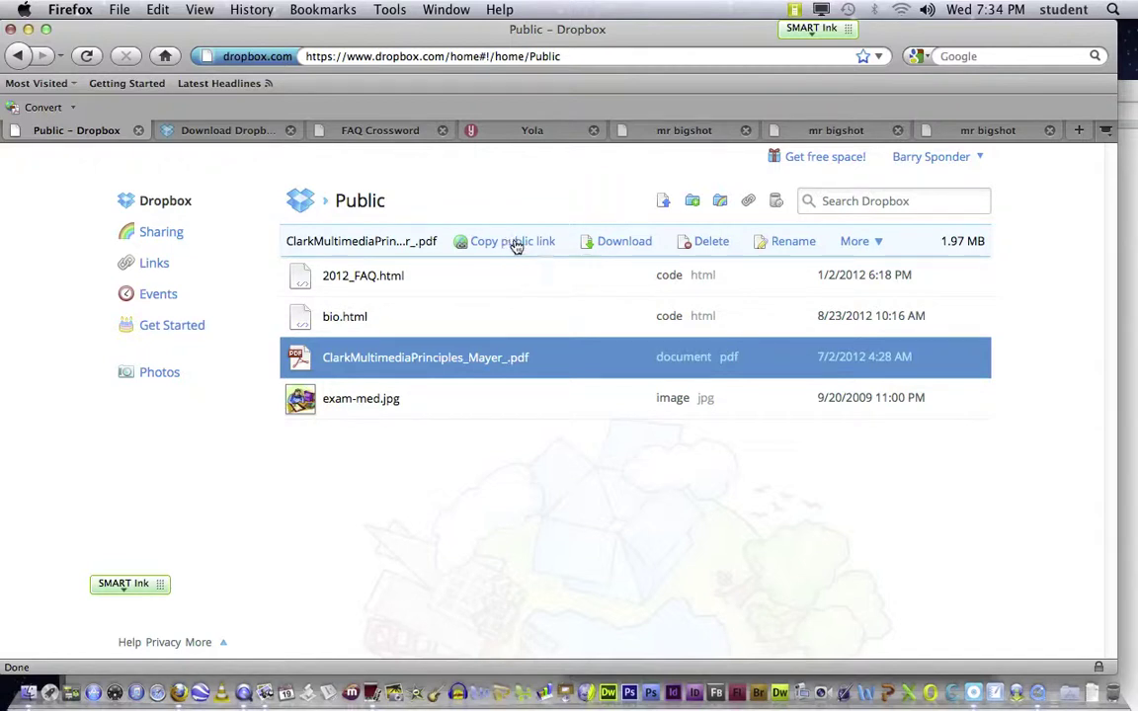
pyautogui.click(879, 242)
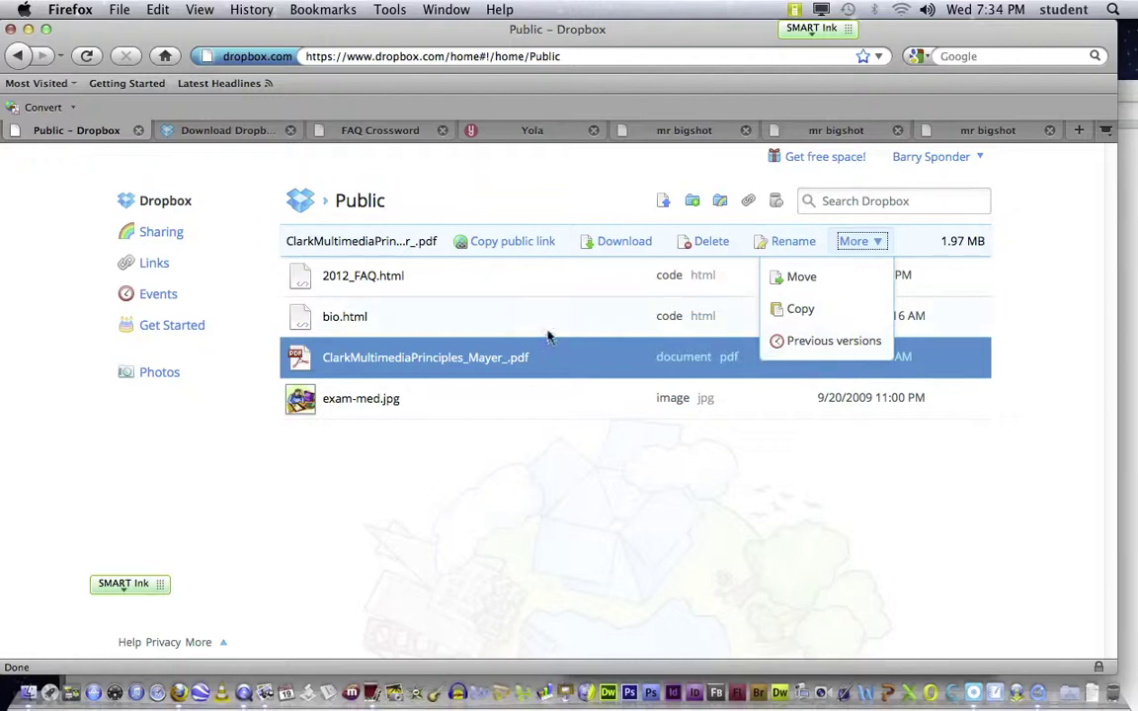
pyautogui.click(581, 326)
# Step: Copy the PDF's public link to the clipboard and open a new Firefox window
pyautogui.click(465, 361)
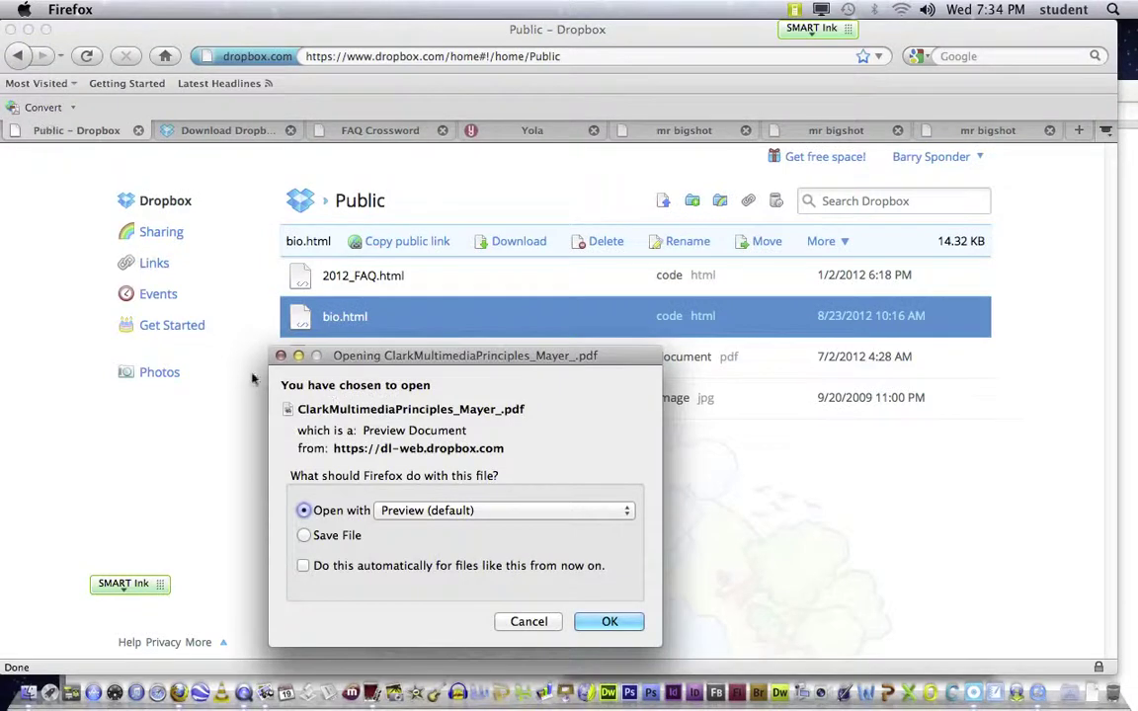
pyautogui.click(280, 356)
pyautogui.click(582, 357)
pyautogui.click(517, 244)
pyautogui.click(704, 377)
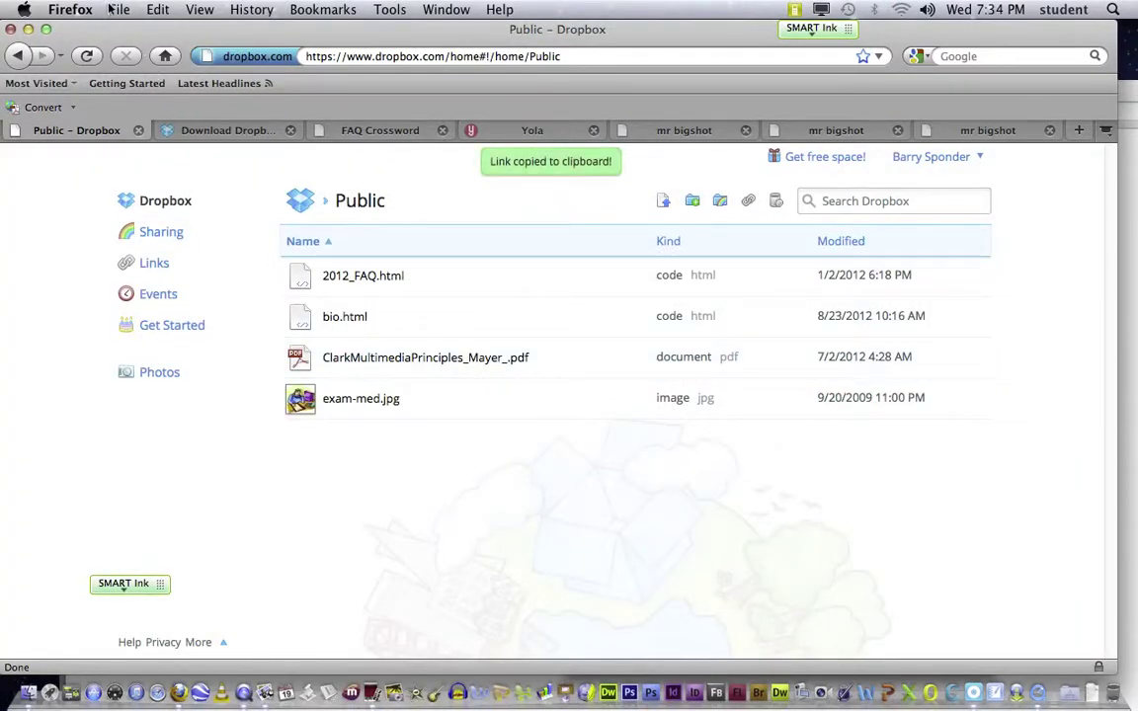
pyautogui.click(116, 9)
pyautogui.click(124, 31)
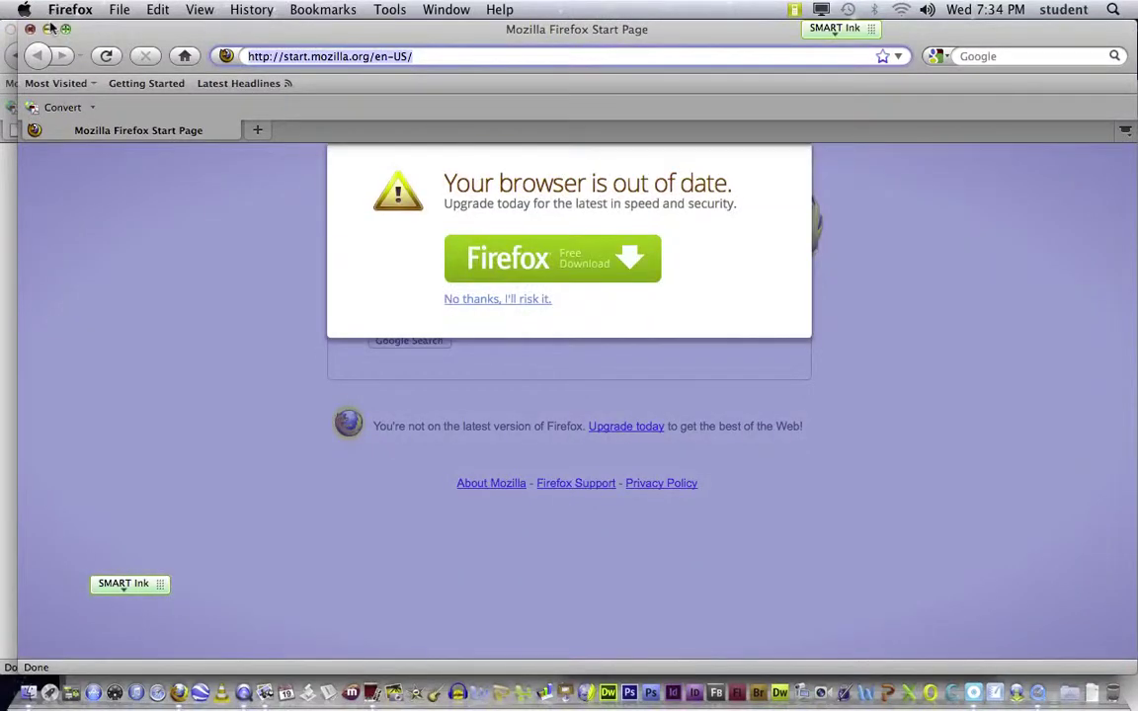
# Step: Load the copied PDF link in the new window, cancel its download prompt, and nudge the window aside
pyautogui.press('super+v')
pyautogui.press('Return')
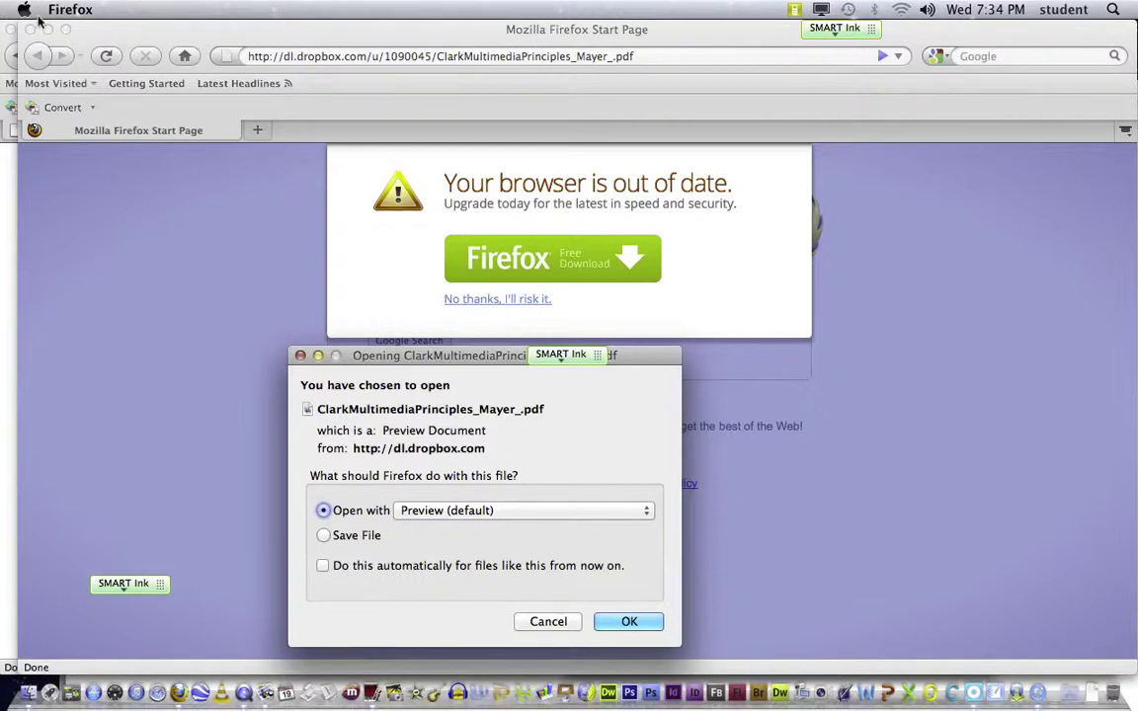
pyautogui.click(301, 357)
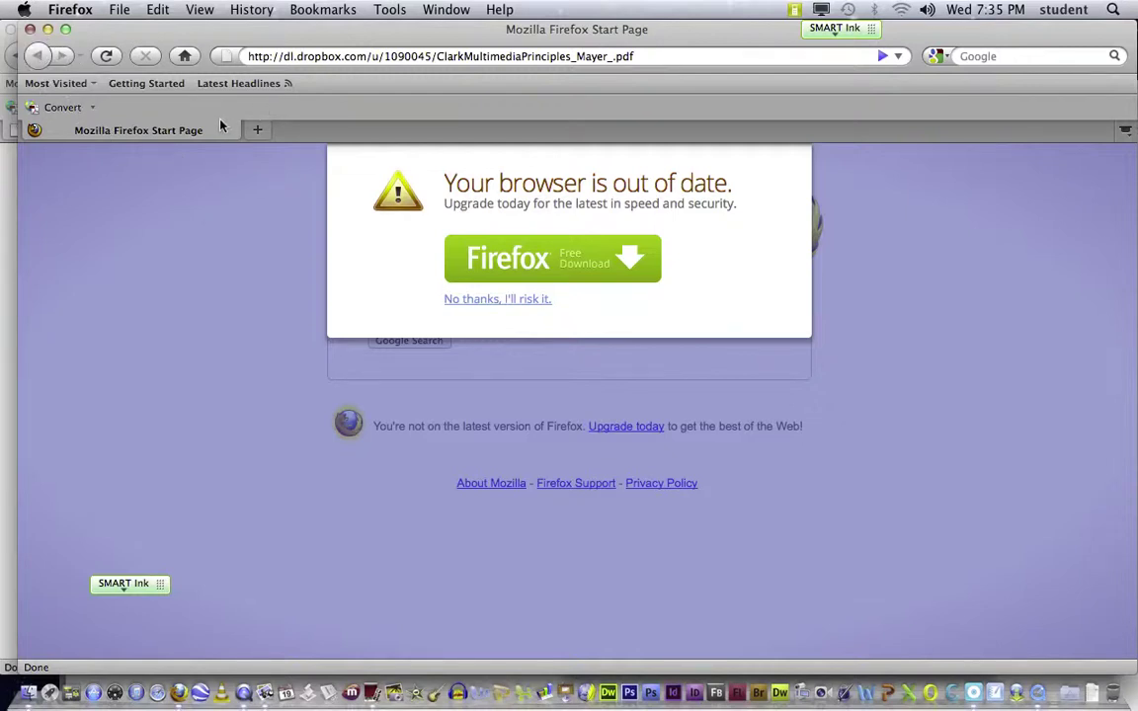
pyautogui.moveTo(695, 35)
pyautogui.mouseDown()
pyautogui.moveTo(805, 71)
pyautogui.moveTo(706, 38)
pyautogui.mouseUp()
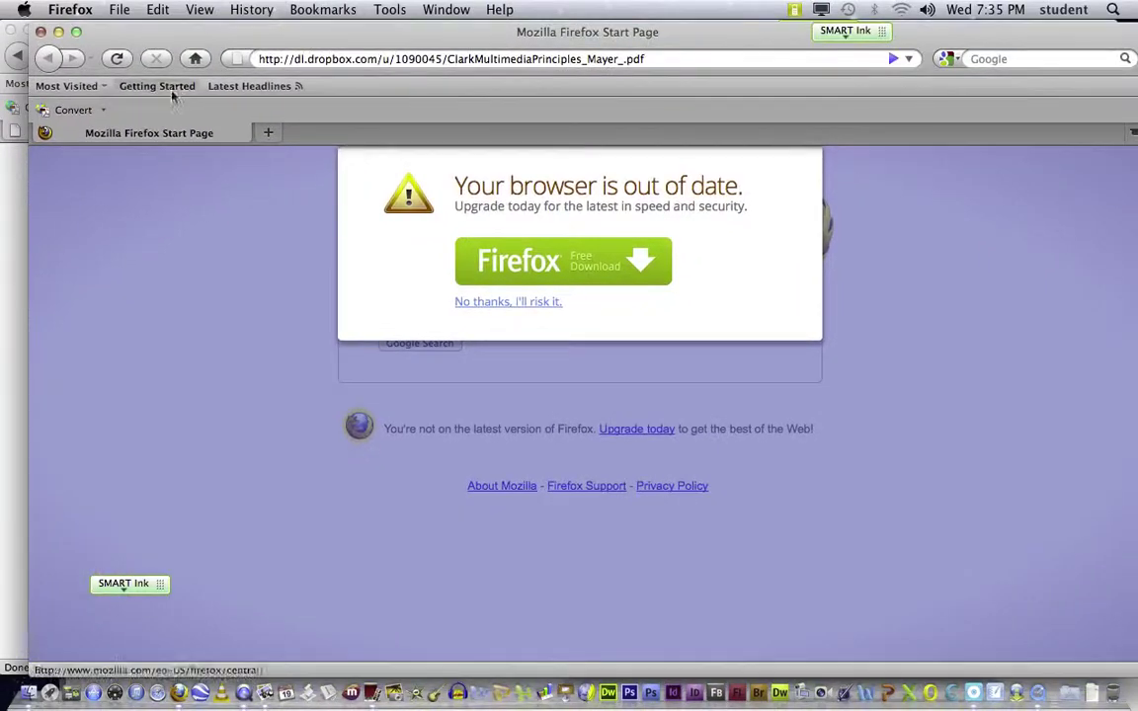
# Step: Close the extra Firefox window to get back to Dropbox's Public folder
pyautogui.click(41, 32)
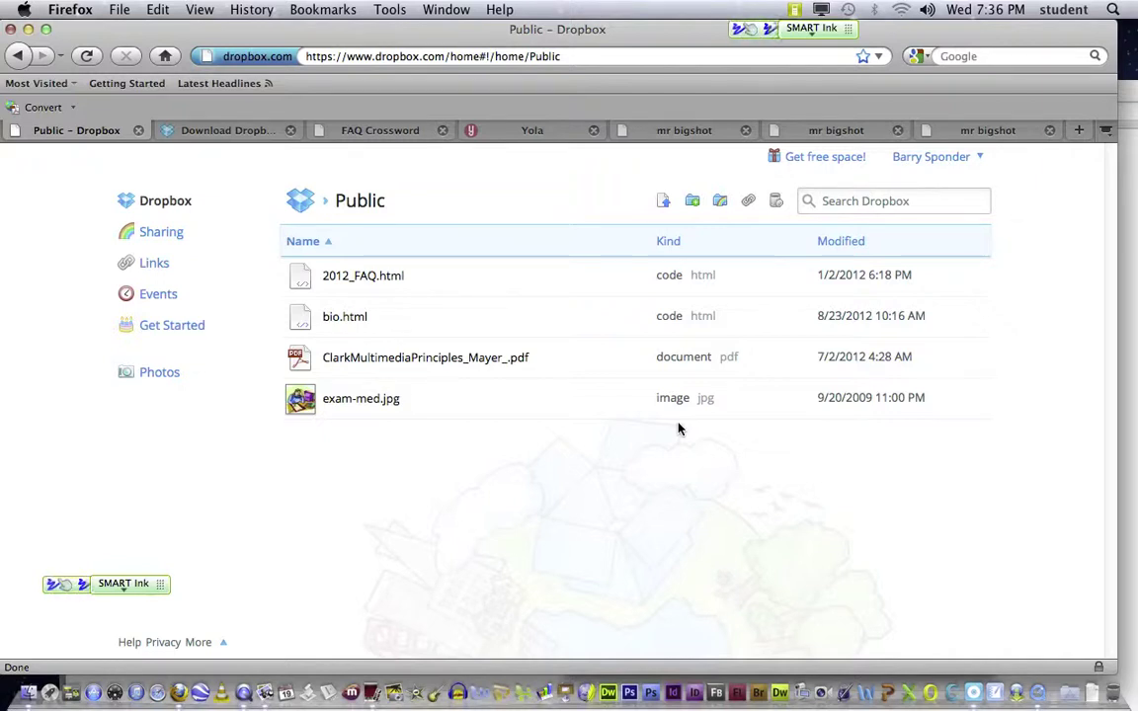
# Step: Draw blue SMART Ink strokes: a scribble and a rounded loop at lower right, plus a curve near the top
pyautogui.moveTo(884, 475)
pyautogui.mouseDown()
pyautogui.moveTo(886, 435)
pyautogui.moveTo(931, 443)
pyautogui.moveTo(968, 474)
pyautogui.moveTo(948, 495)
pyautogui.moveTo(945, 529)
pyautogui.moveTo(901, 568)
pyautogui.moveTo(835, 539)
pyautogui.moveTo(828, 490)
pyautogui.moveTo(875, 482)
pyautogui.moveTo(917, 506)
pyautogui.moveTo(867, 494)
pyautogui.mouseUp()
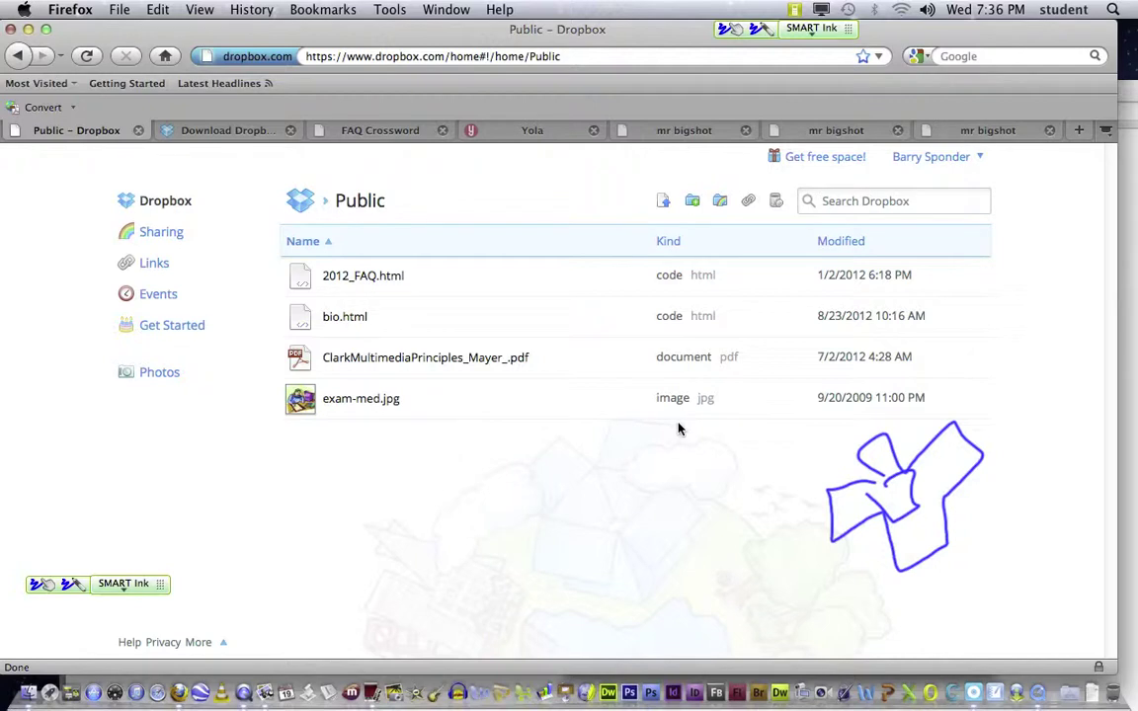
pyautogui.moveTo(793, 68)
pyautogui.mouseDown()
pyautogui.moveTo(752, 67)
pyautogui.moveTo(713, 35)
pyautogui.mouseUp()
pyautogui.moveTo(1009, 541)
pyautogui.mouseDown()
pyautogui.moveTo(1091, 535)
pyautogui.moveTo(1082, 622)
pyautogui.moveTo(983, 610)
pyautogui.moveTo(1009, 541)
pyautogui.mouseUp()
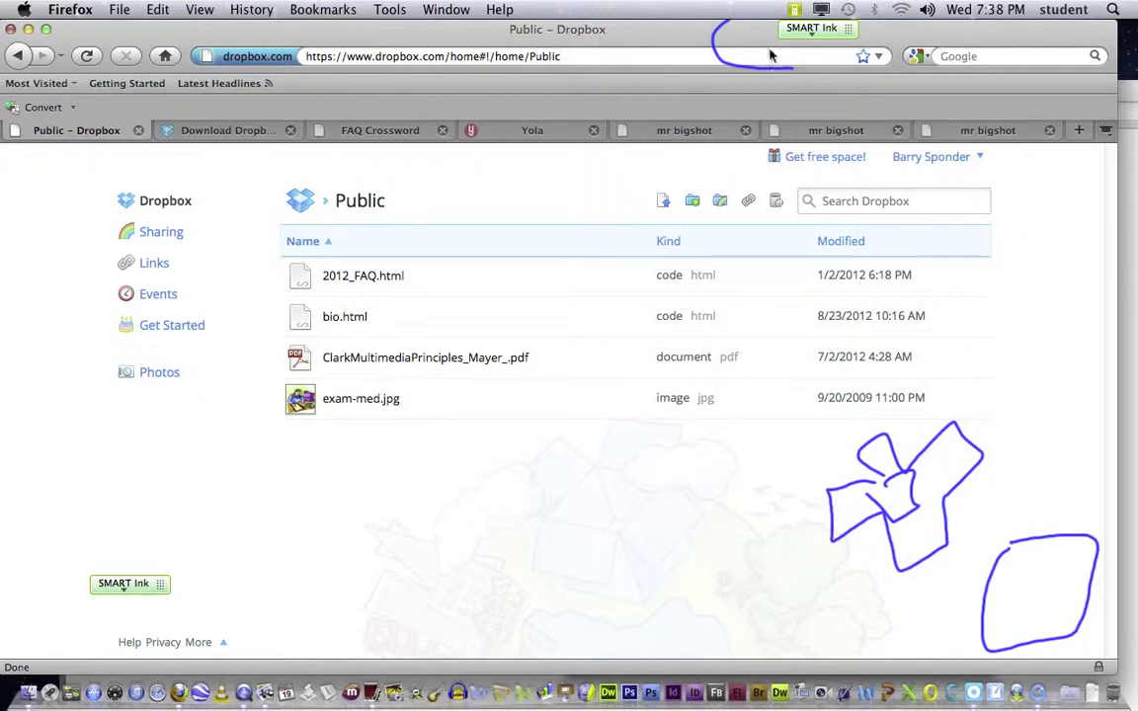
# Step: Delete the three ink drawings: the top curve, the scribble, and the loop
pyautogui.click(713, 52)
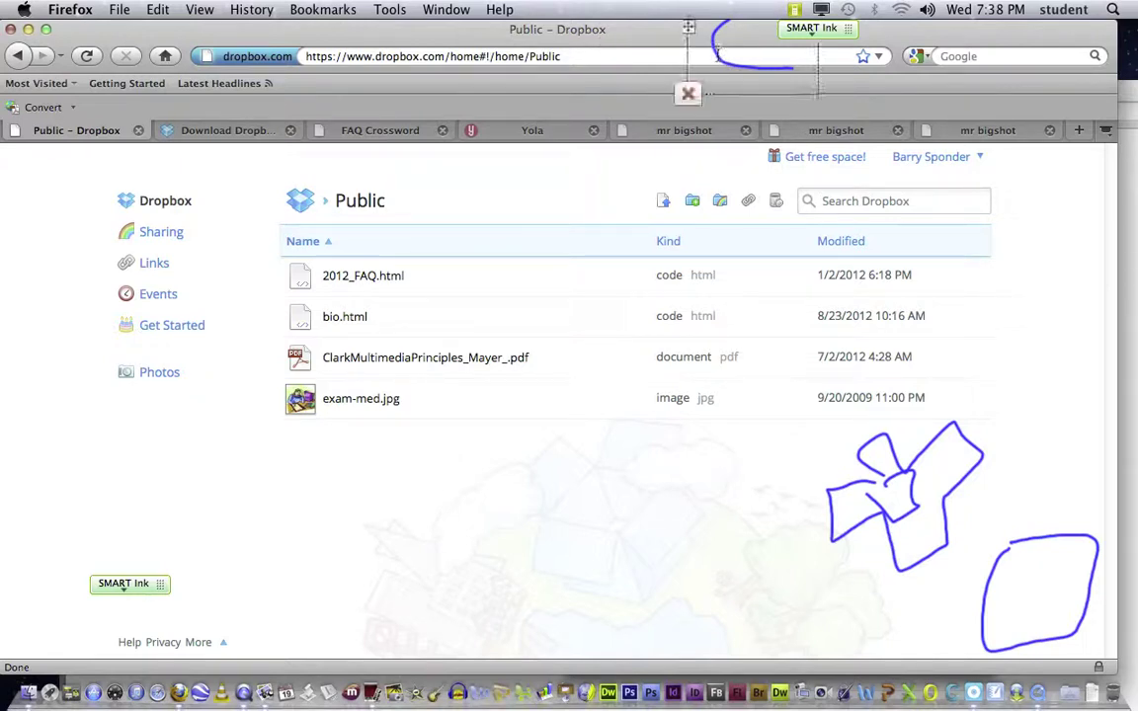
pyautogui.click(689, 96)
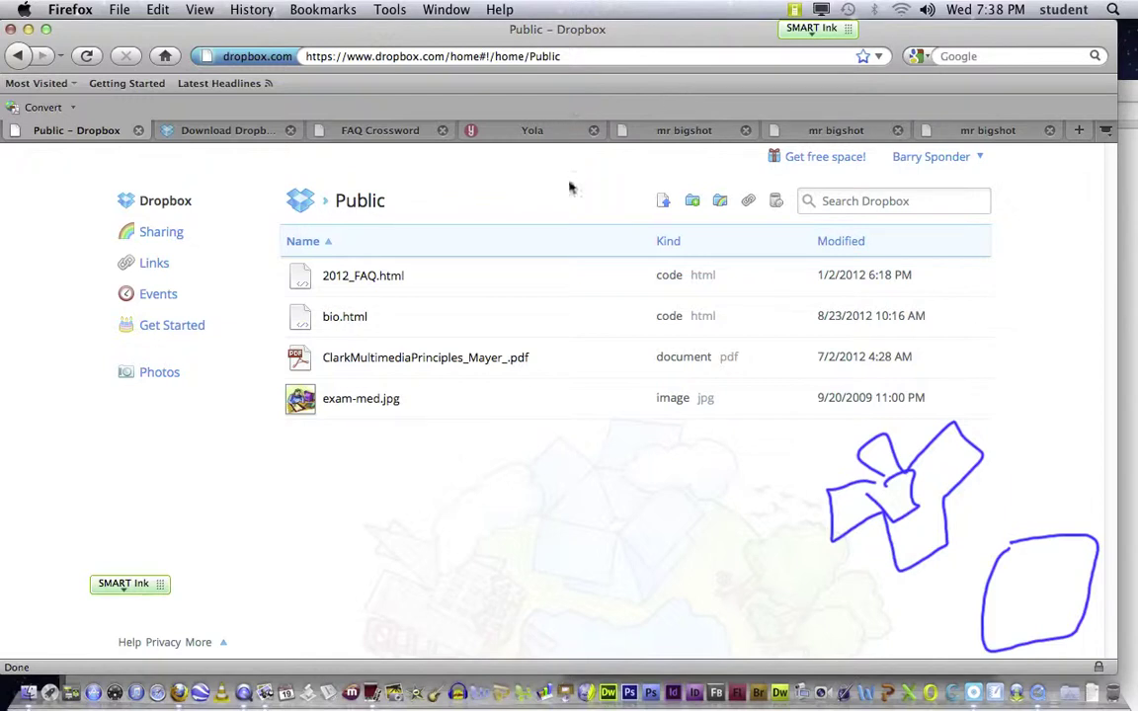
pyautogui.click(939, 546)
pyautogui.click(801, 597)
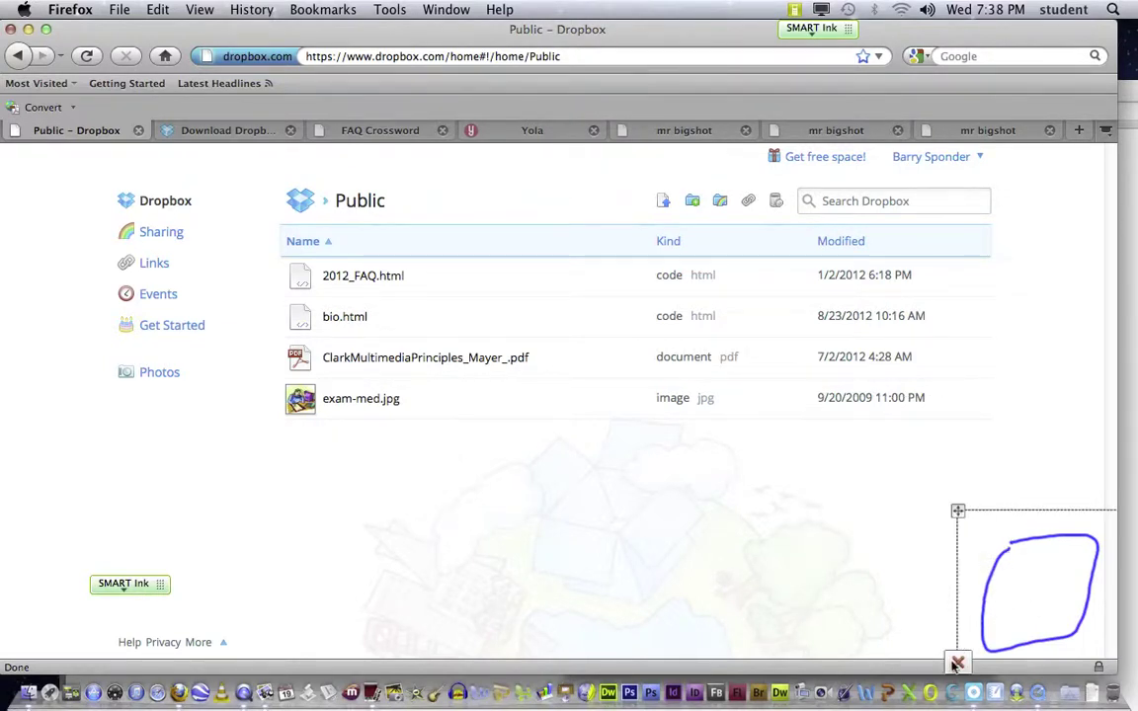
pyautogui.click(957, 662)
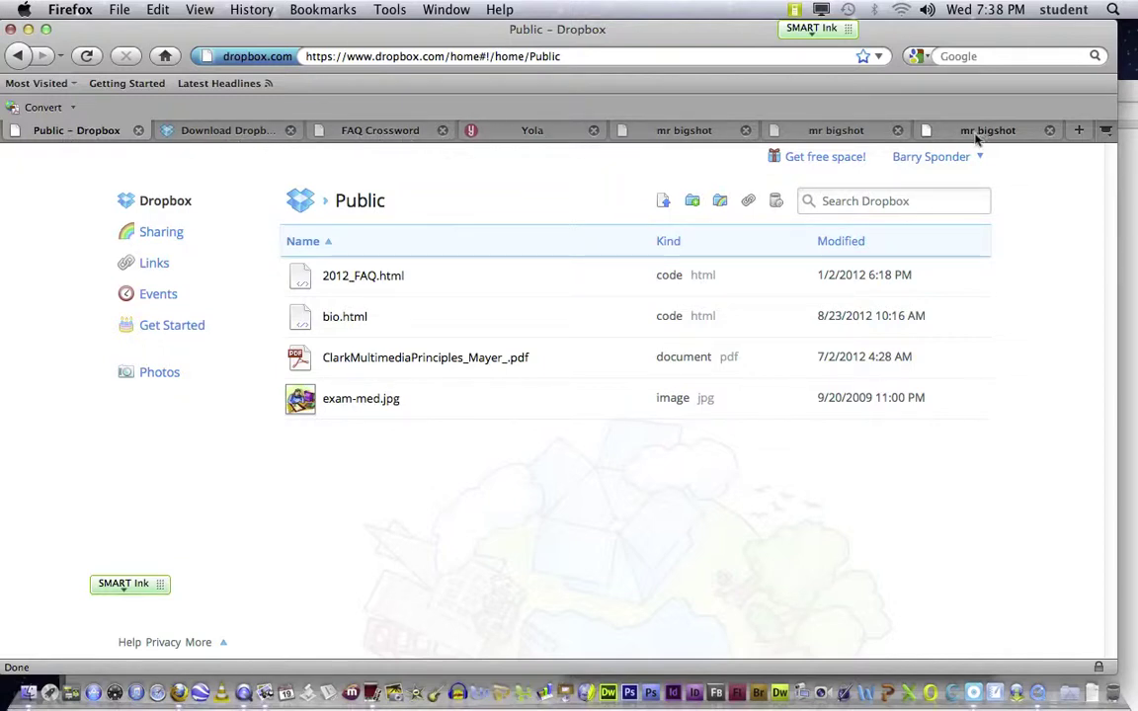
# Step: Shift the browser window slightly and dismiss the Window menu without choosing anything
pyautogui.moveTo(606, 35)
pyautogui.mouseDown()
pyautogui.moveTo(711, 74)
pyautogui.moveTo(929, 268)
pyautogui.moveTo(779, 196)
pyautogui.moveTo(642, 26)
pyautogui.moveTo(618, 27)
pyautogui.mouseUp()
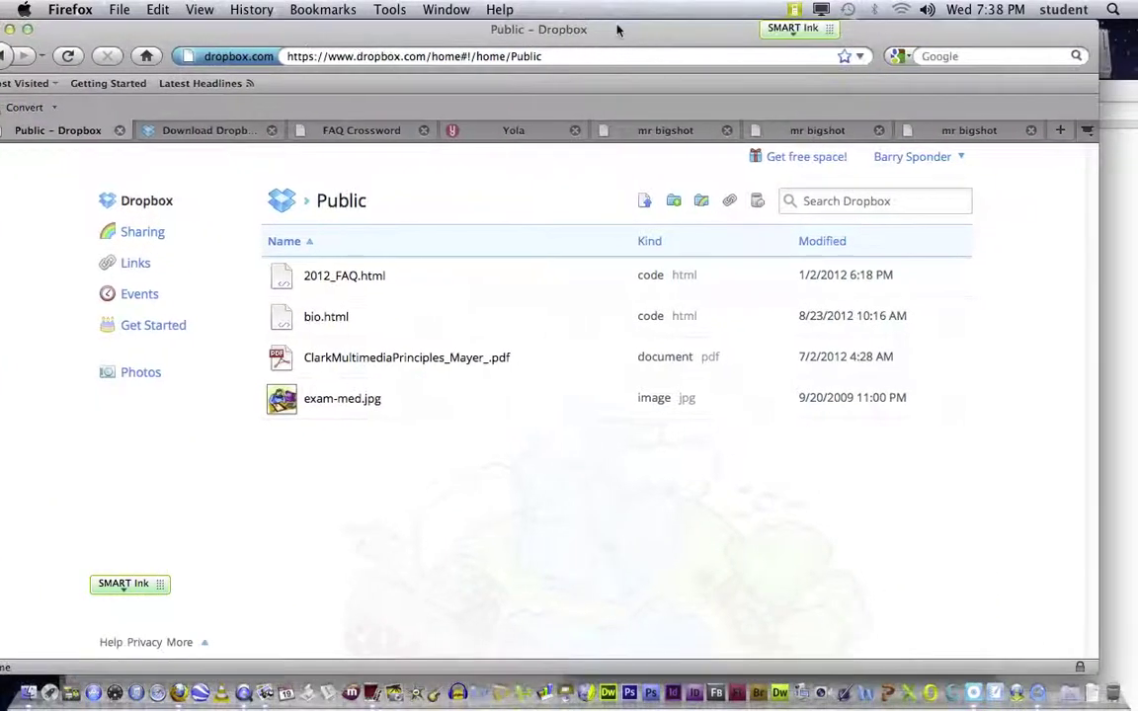
pyautogui.click(444, 9)
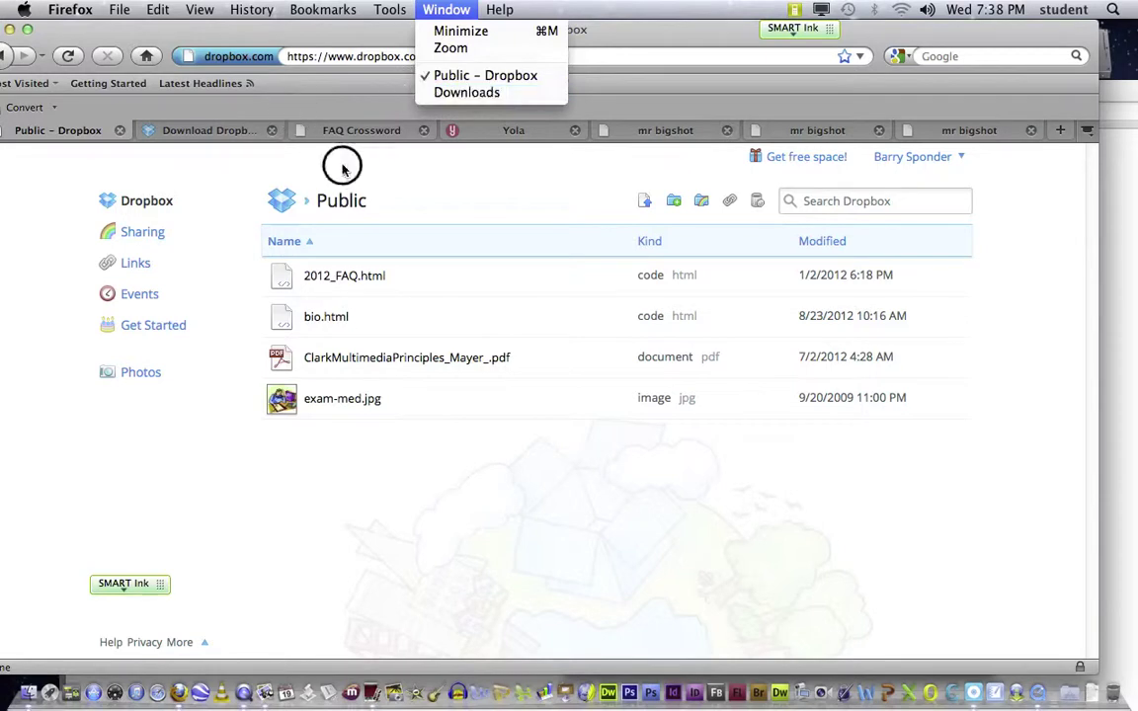
pyautogui.click(445, 225)
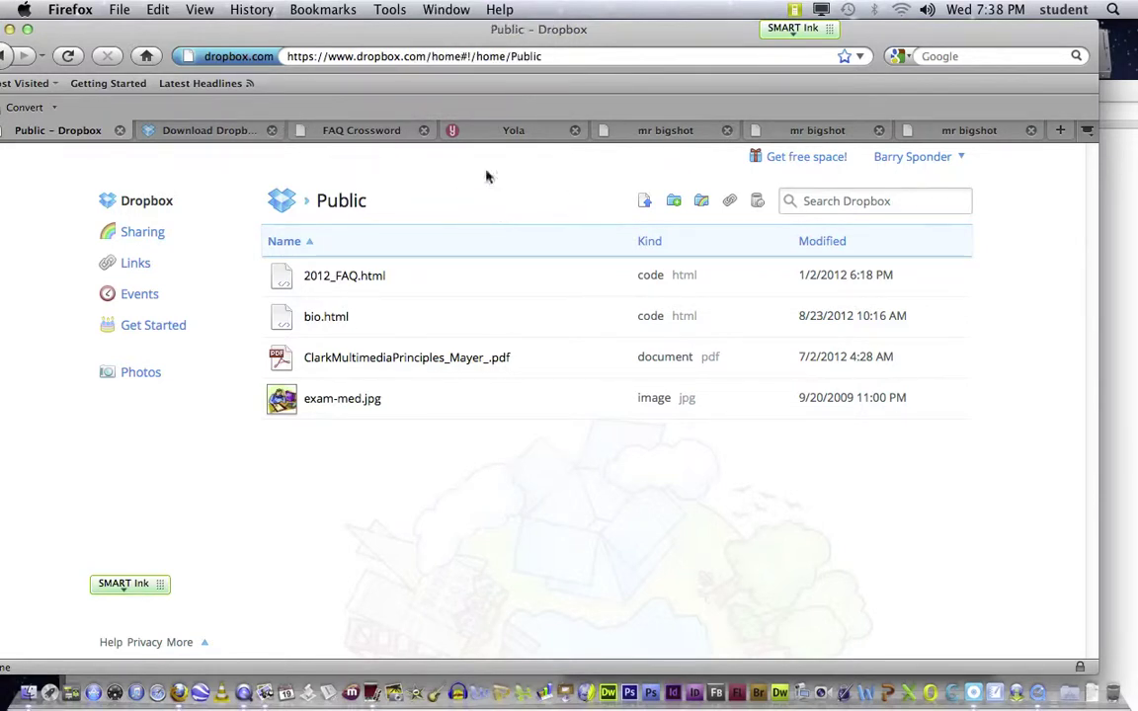
# Step: Move from the Yola editor tab to the published mr bigshot site tab and select its address
pyautogui.click(388, 56)
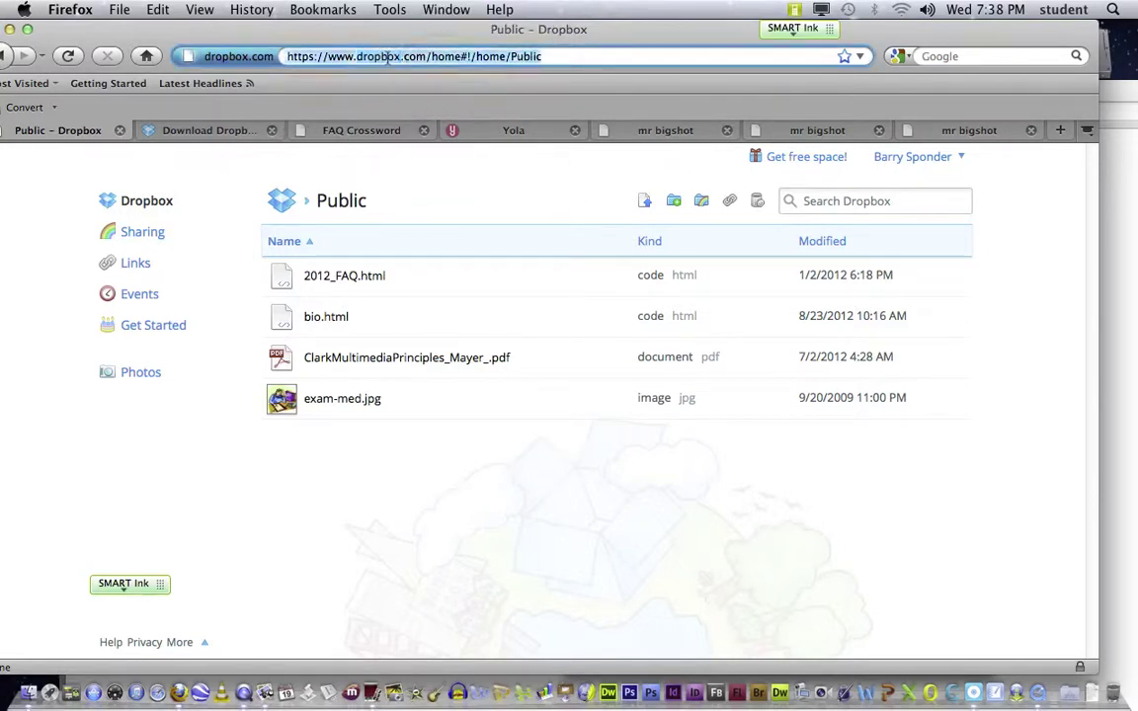
pyautogui.click(513, 130)
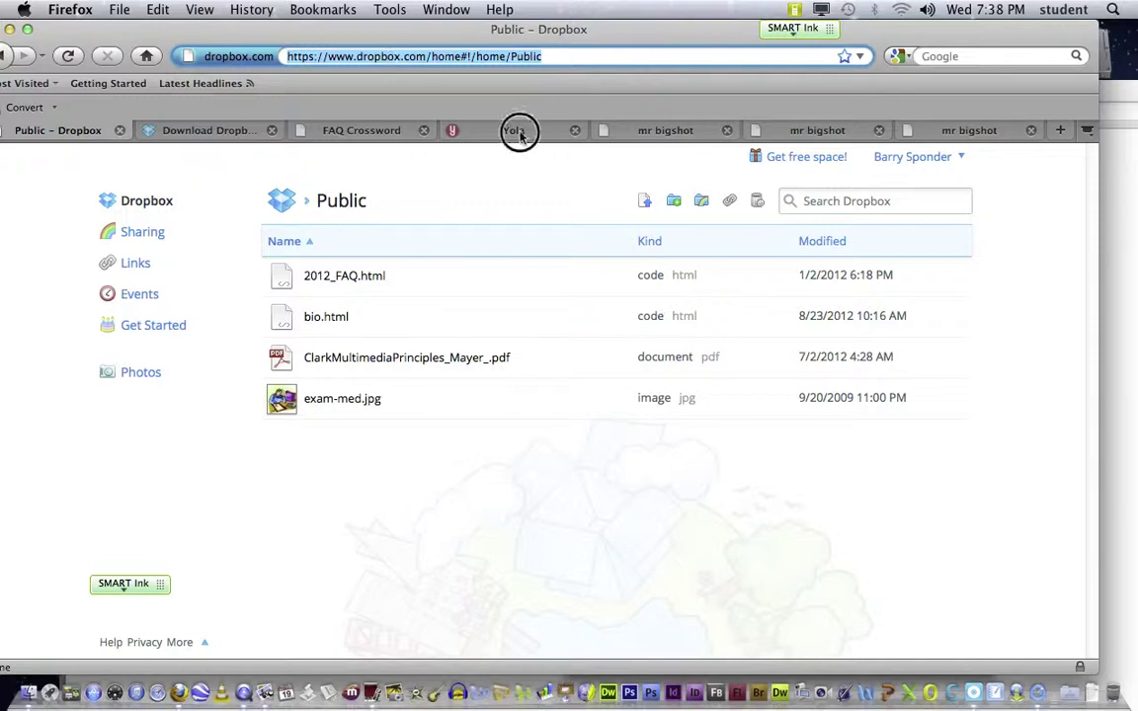
pyautogui.click(444, 56)
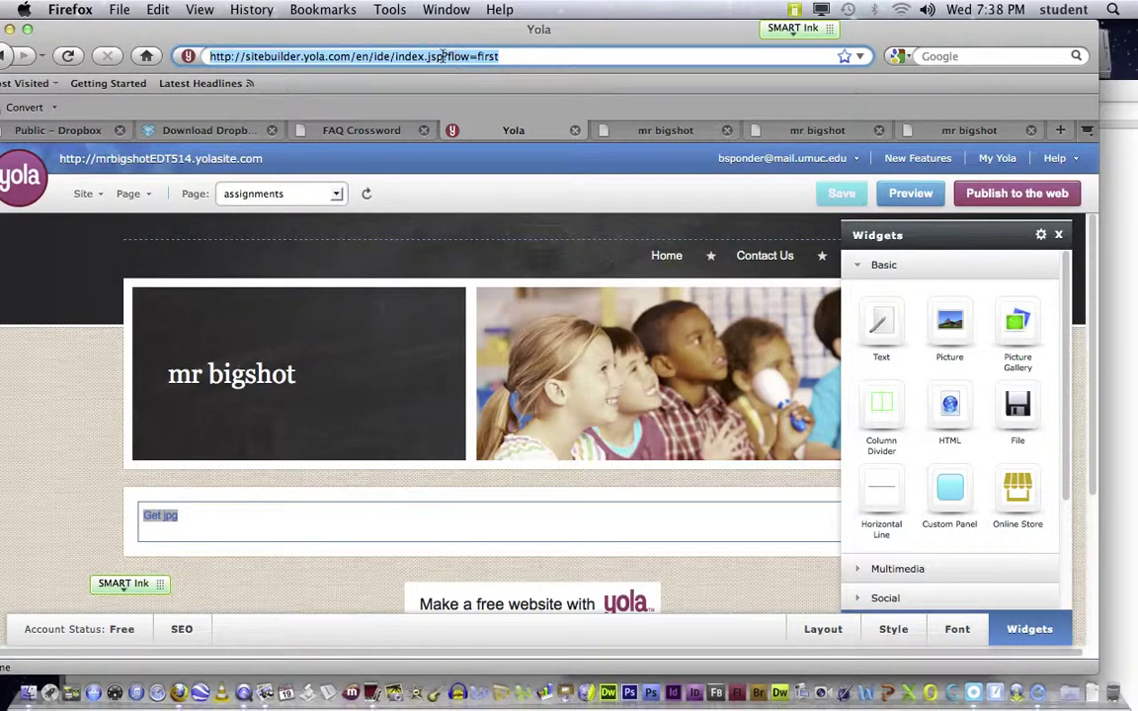
pyautogui.click(663, 130)
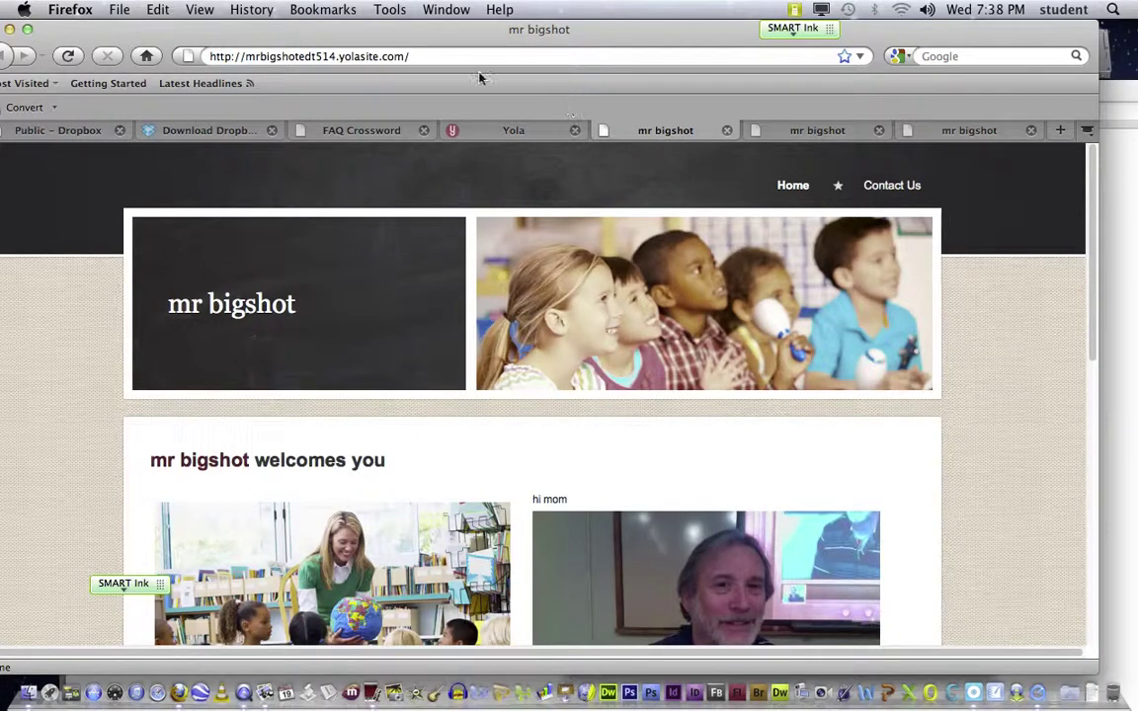
pyautogui.click(428, 56)
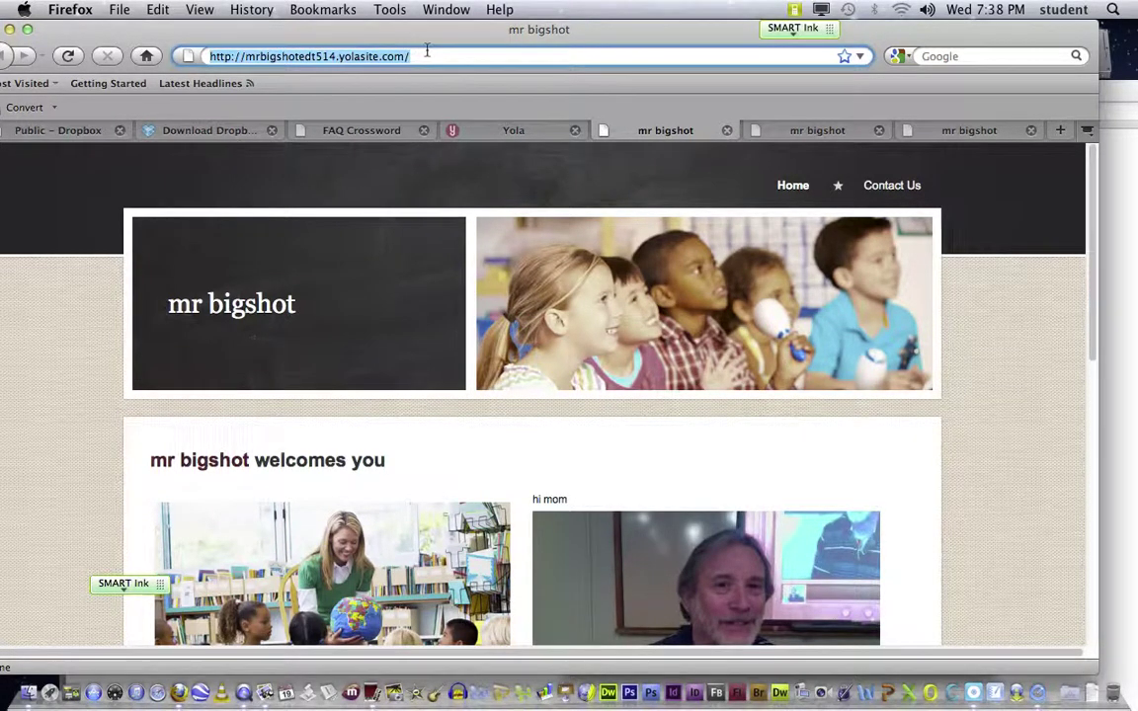
# Step: Go to moodle.ccsu.edu and open the Winter 2013 Educational Technology course category
pyautogui.write('moodle.cc')
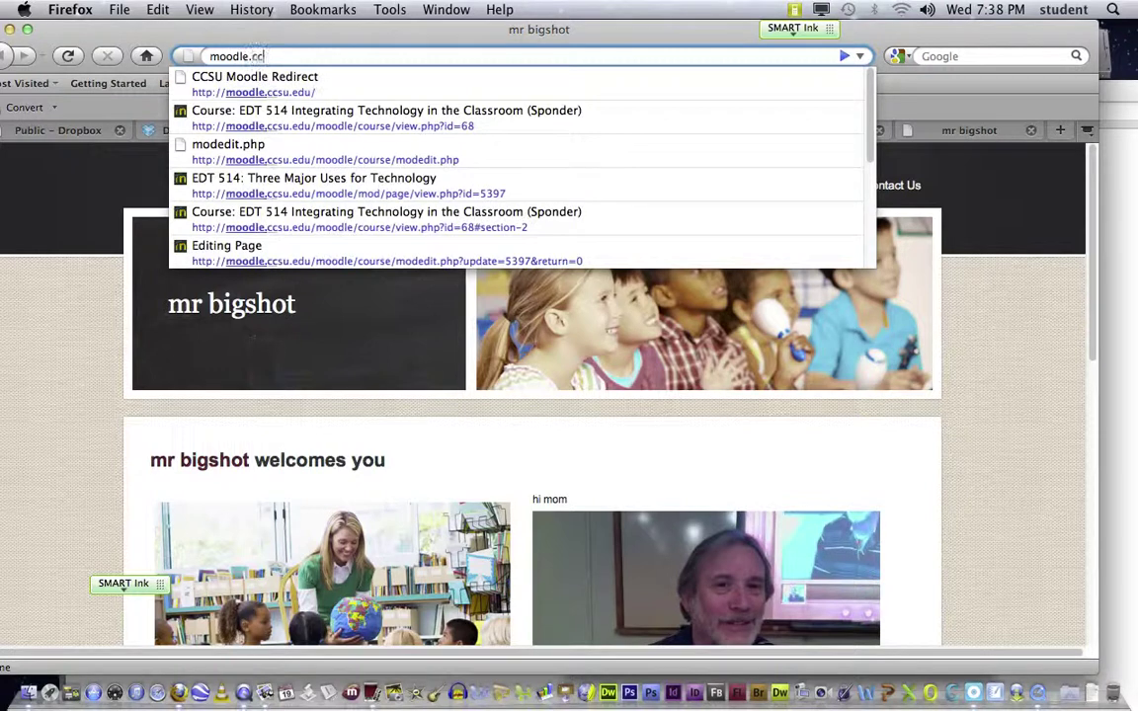
pyautogui.write('su.edu')
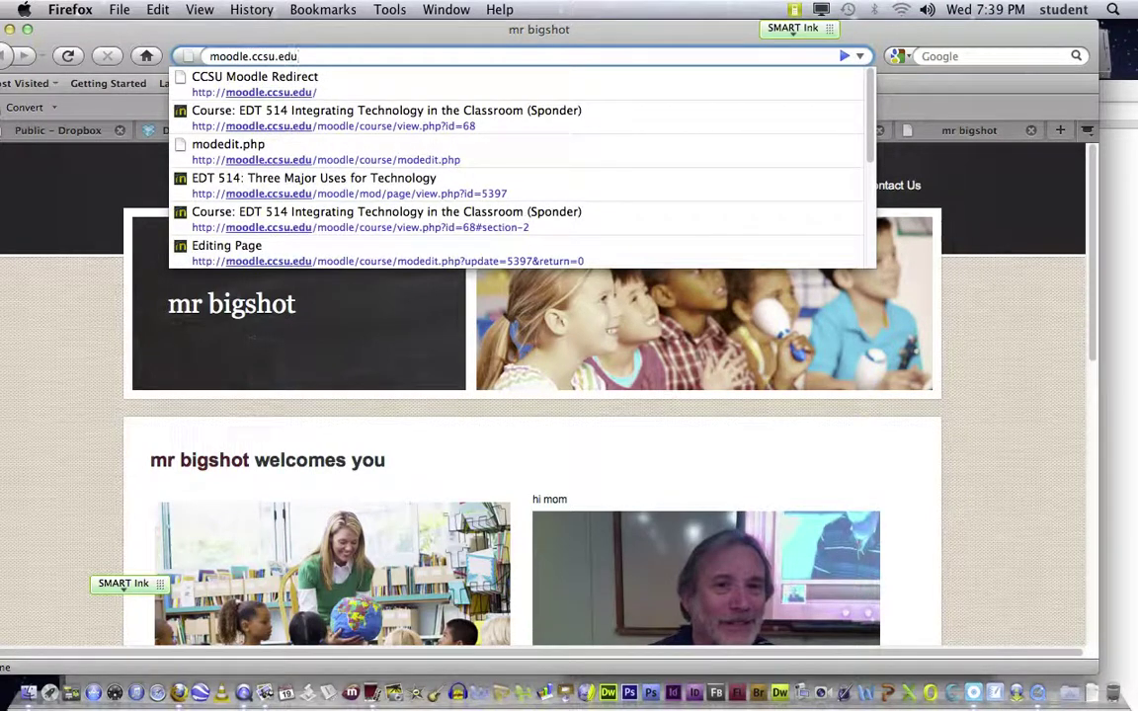
pyautogui.press('Return')
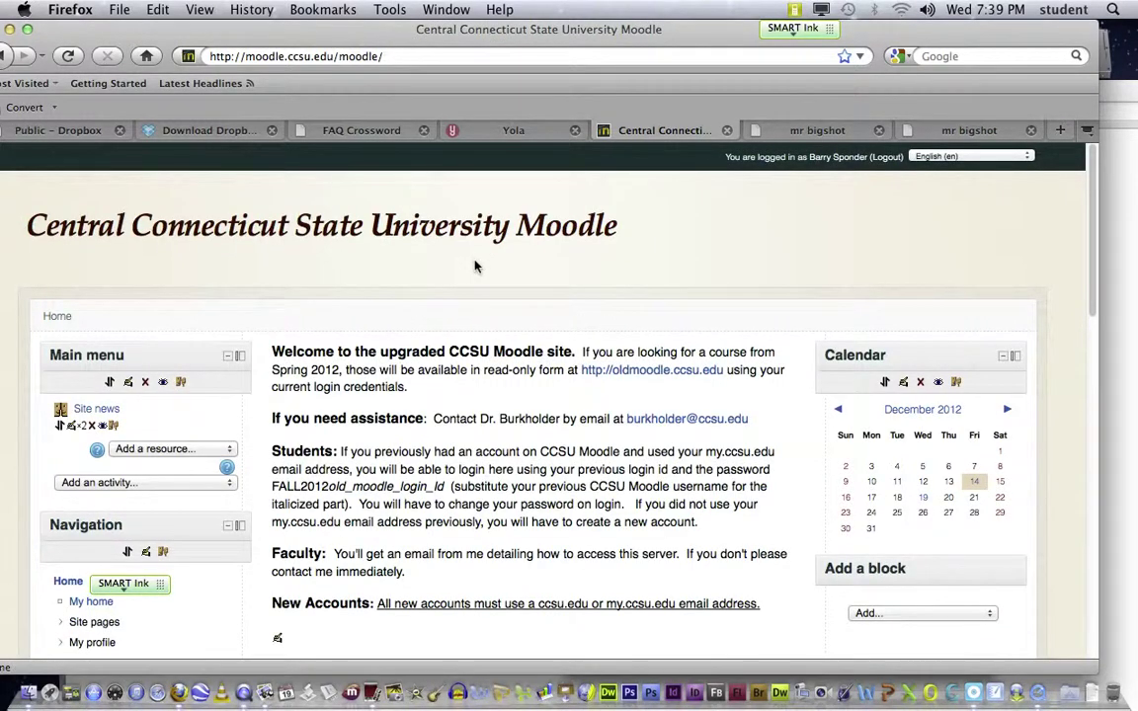
pyautogui.scroll(-3, 472, 259)
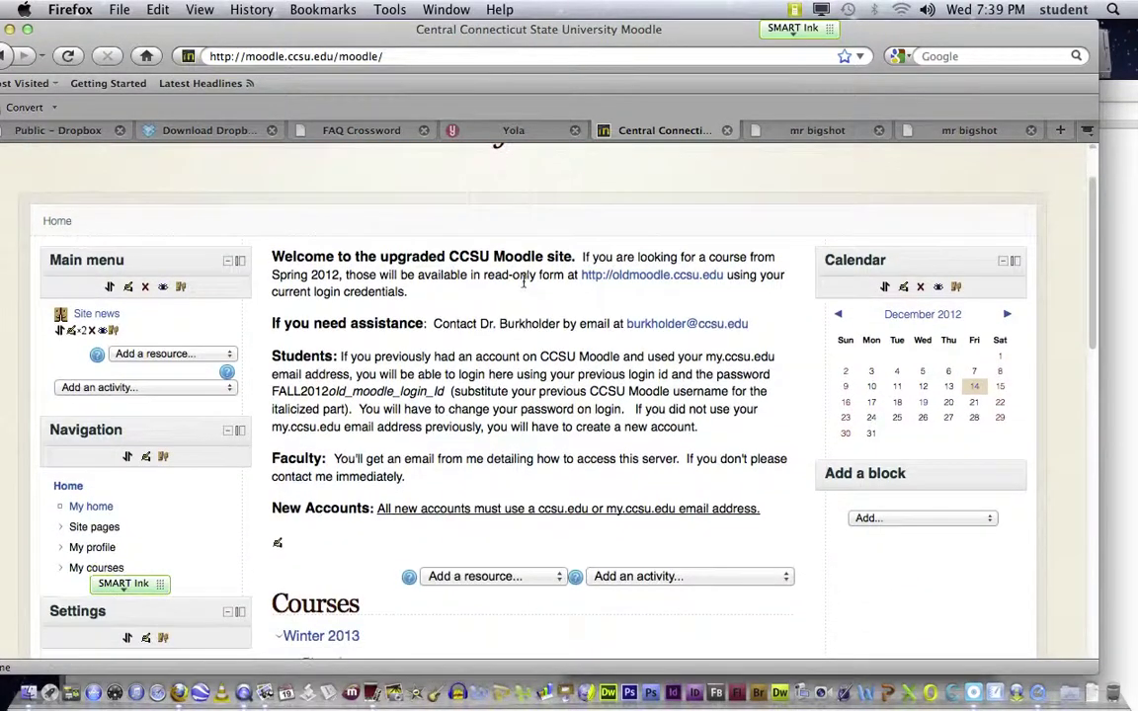
pyautogui.scroll(-10, 523, 284)
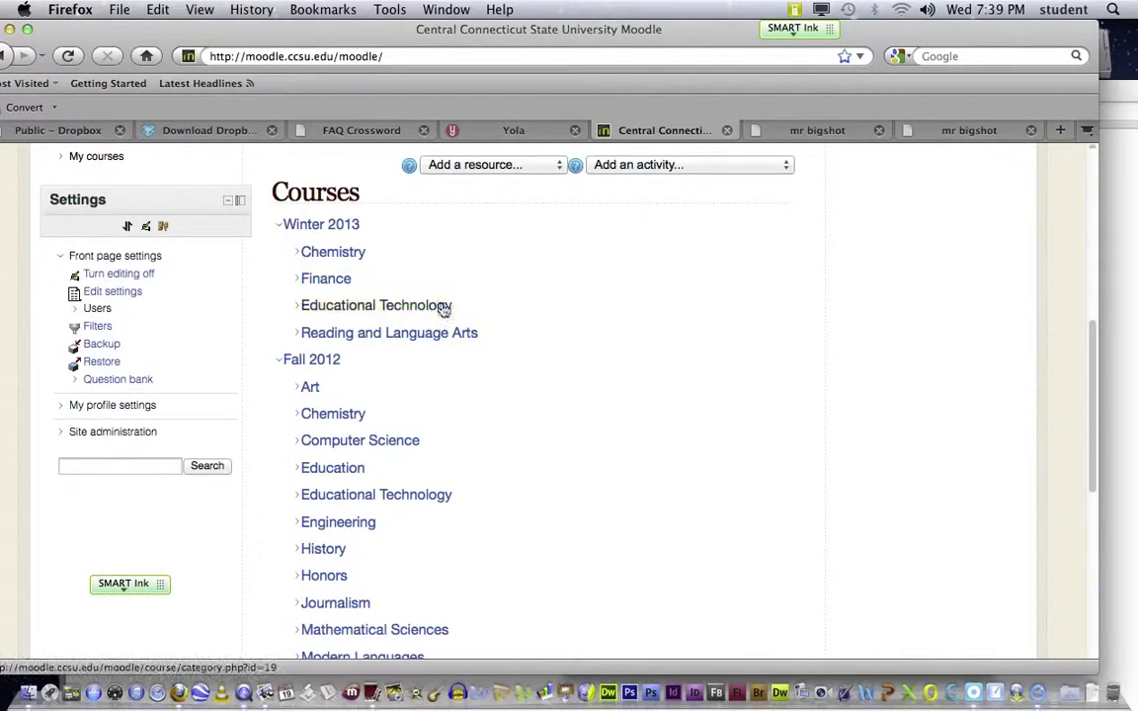
pyautogui.click(420, 307)
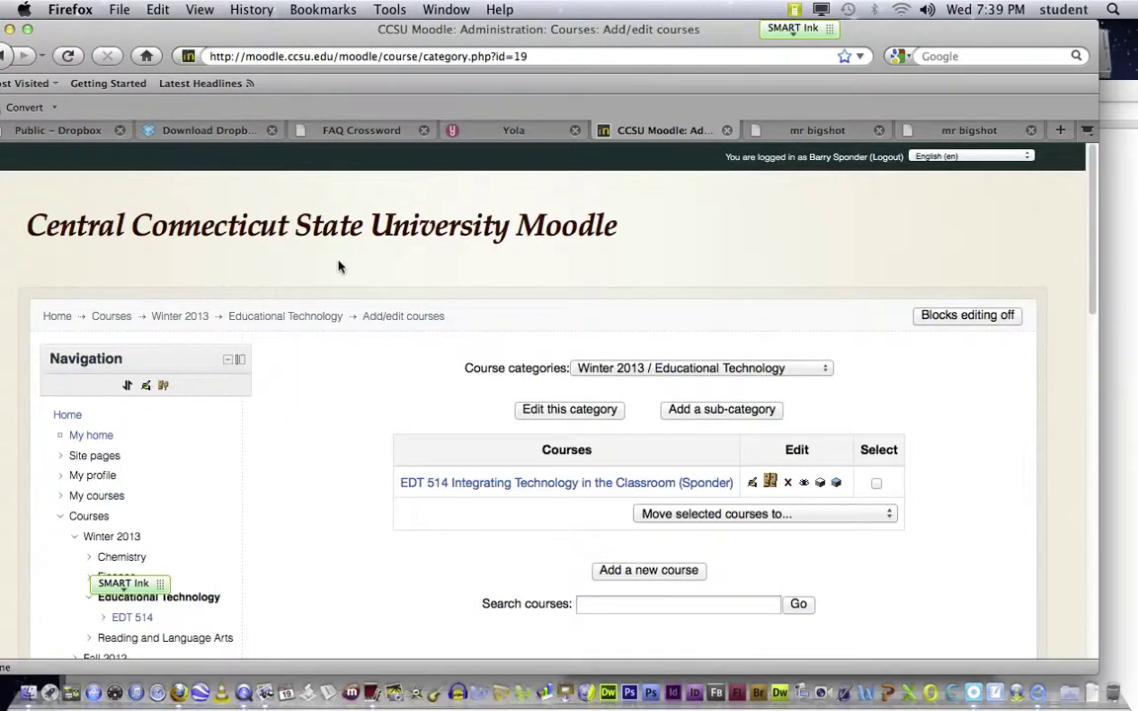
# Step: Open EDT 514 Integrating Technology in the Classroom and scroll through Topics 1 and 2
pyautogui.click(466, 484)
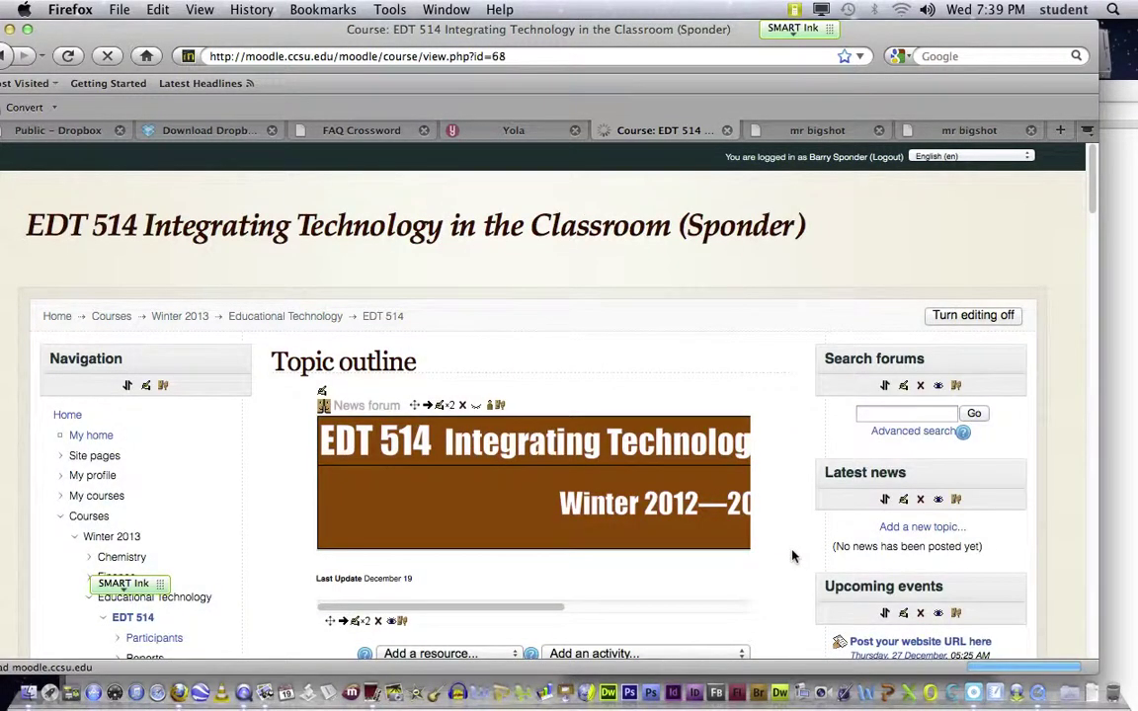
pyautogui.scroll(-5, 792, 555)
pyautogui.scroll(3, 781, 556)
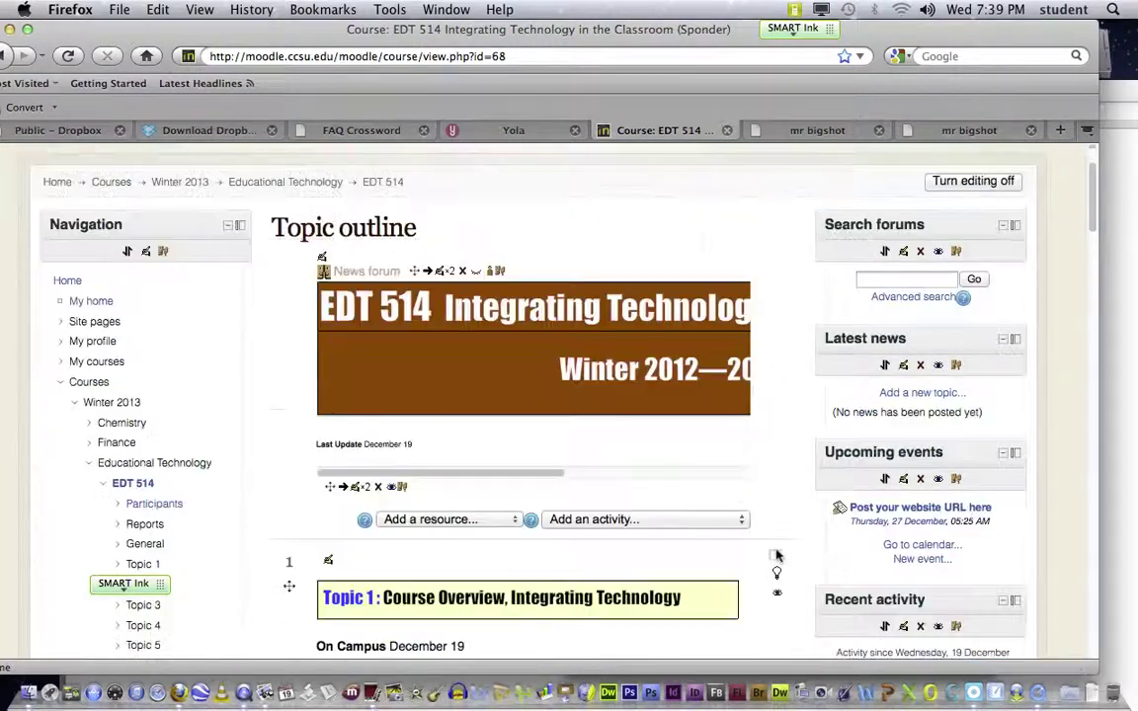
pyautogui.scroll(-3, 777, 556)
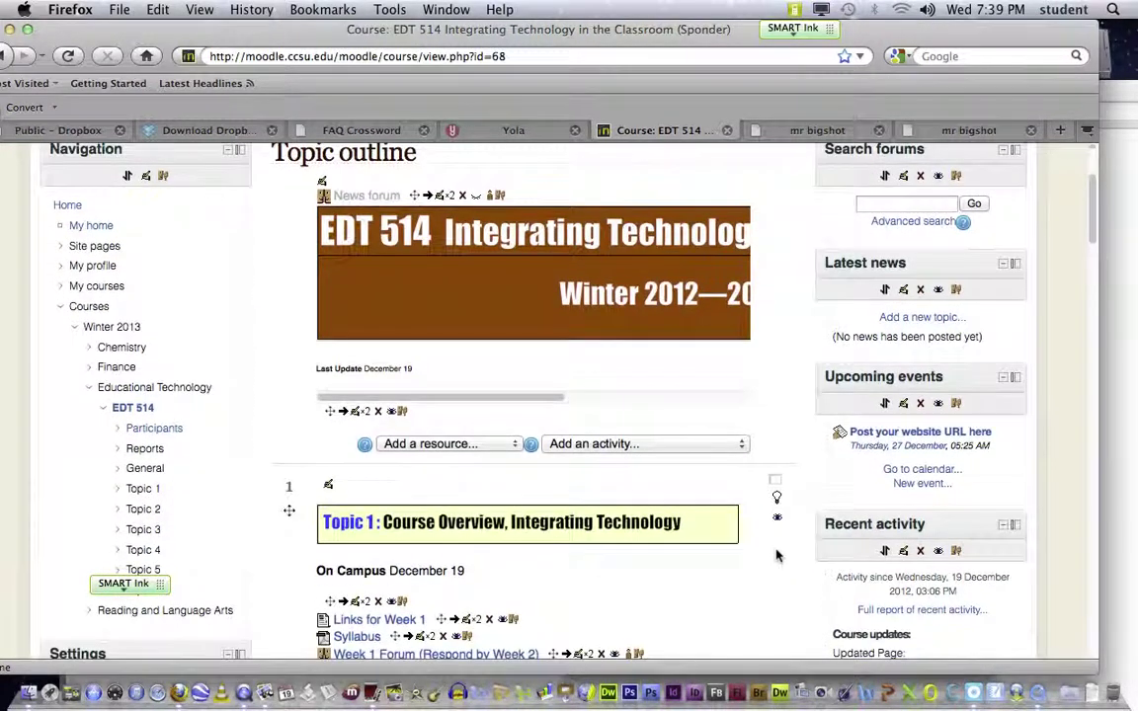
pyautogui.scroll(-6, 776, 556)
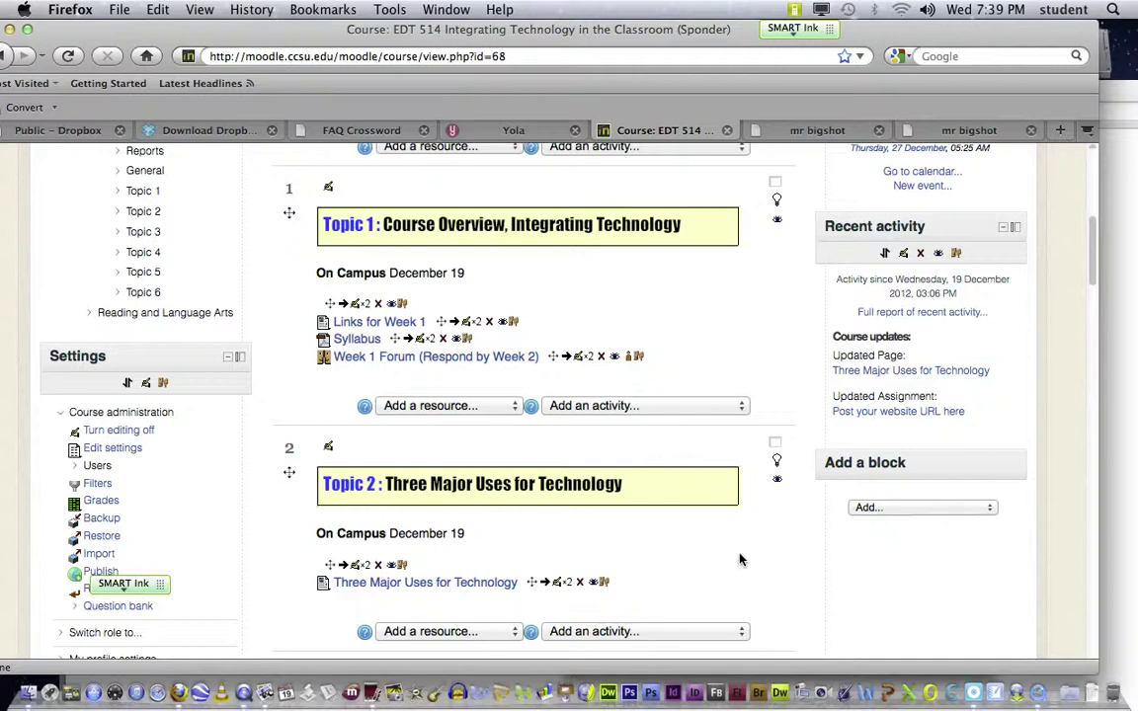
pyautogui.scroll(-2, 766, 575)
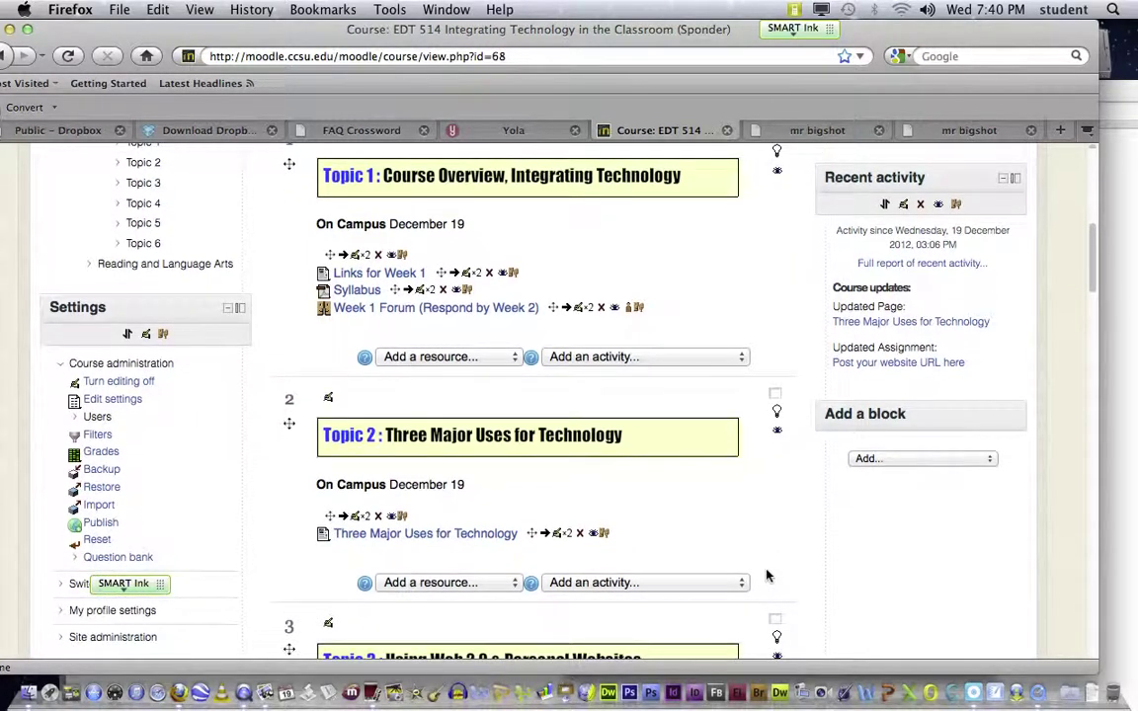
pyautogui.scroll(-1, 766, 575)
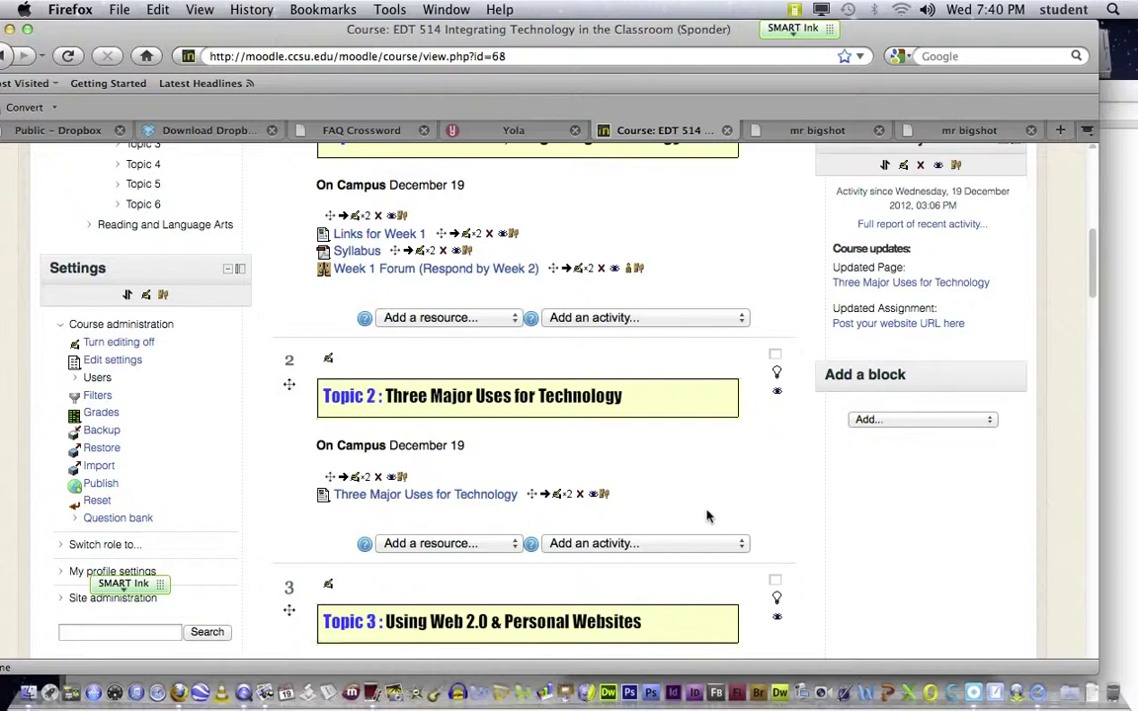
pyautogui.scroll(-2, 709, 518)
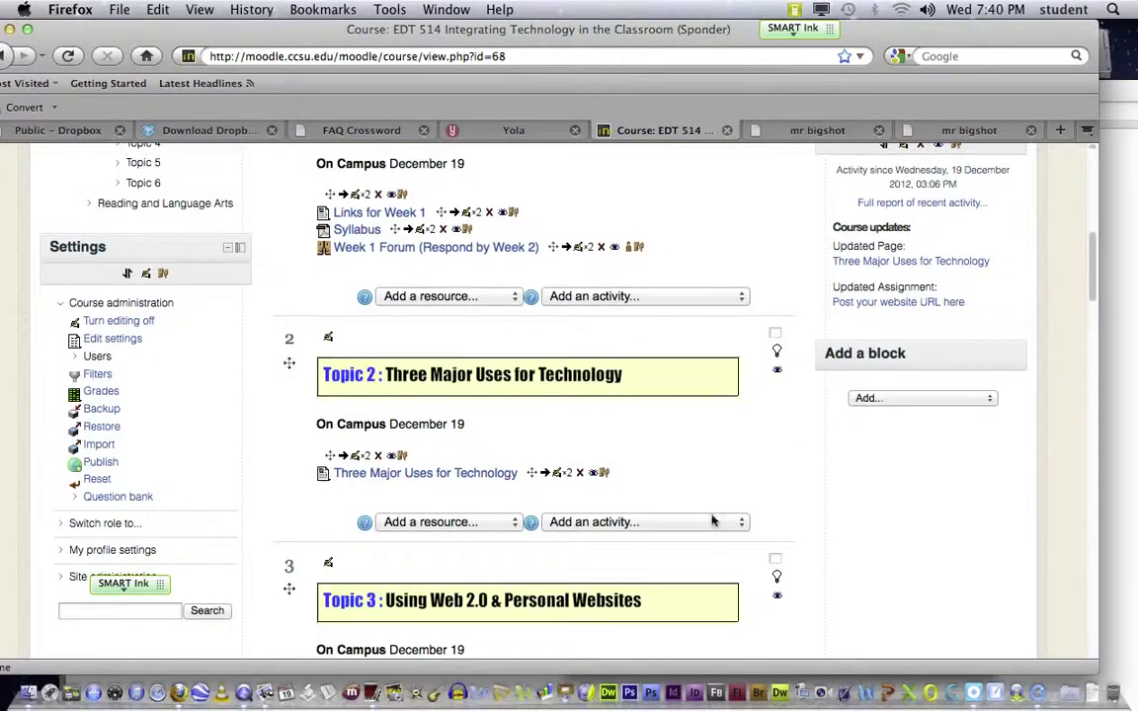
pyautogui.scroll(-10, 731, 527)
pyautogui.scroll(-5, 735, 527)
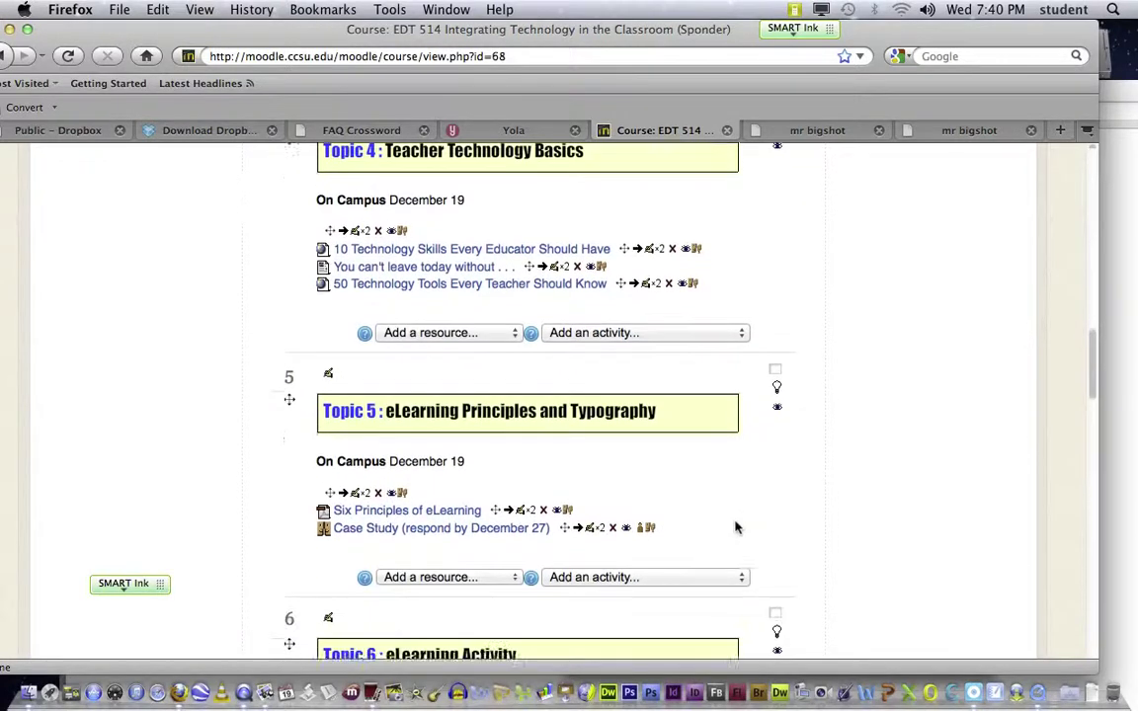
pyautogui.scroll(-1, 735, 527)
pyautogui.scroll(2, 735, 527)
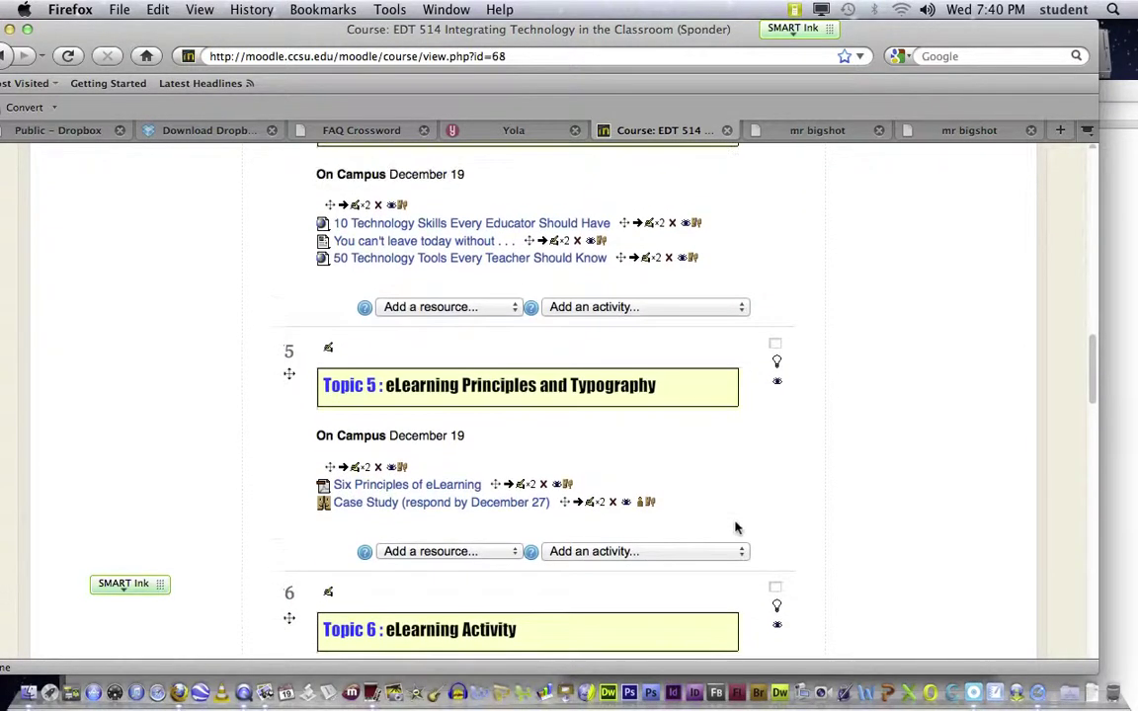
pyautogui.scroll(-1, 735, 528)
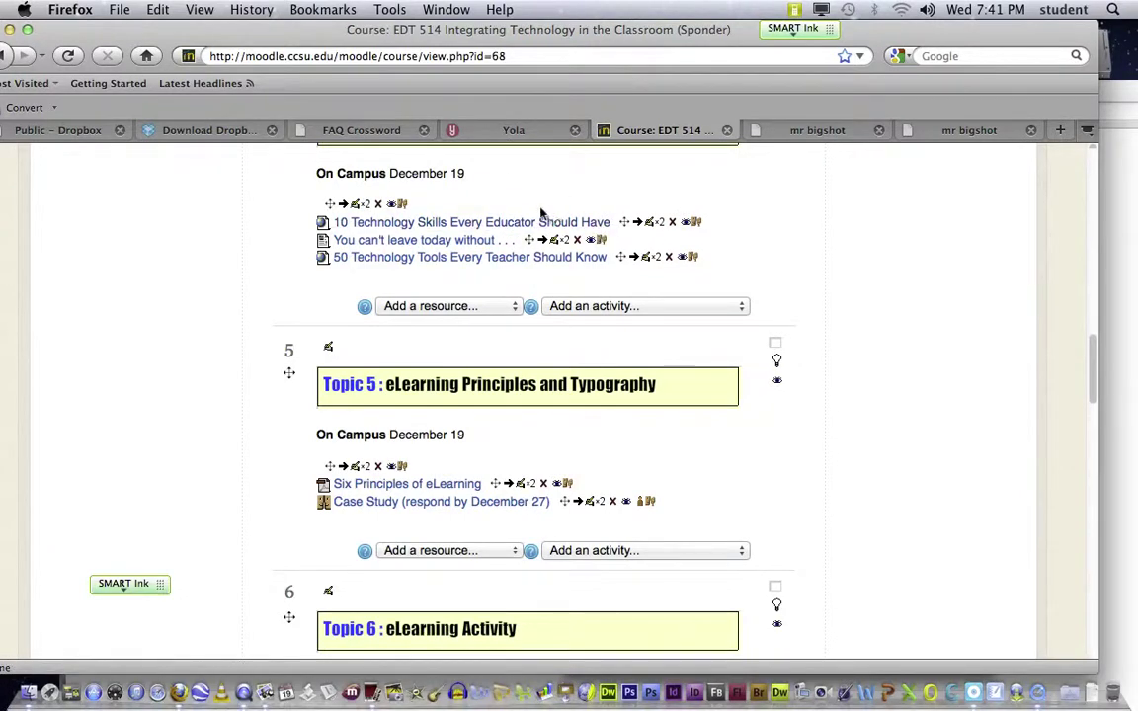
# Step: Open the '10 Technology Skills Every Educator Should Have' blog post from Topic 4
pyautogui.click(500, 224)
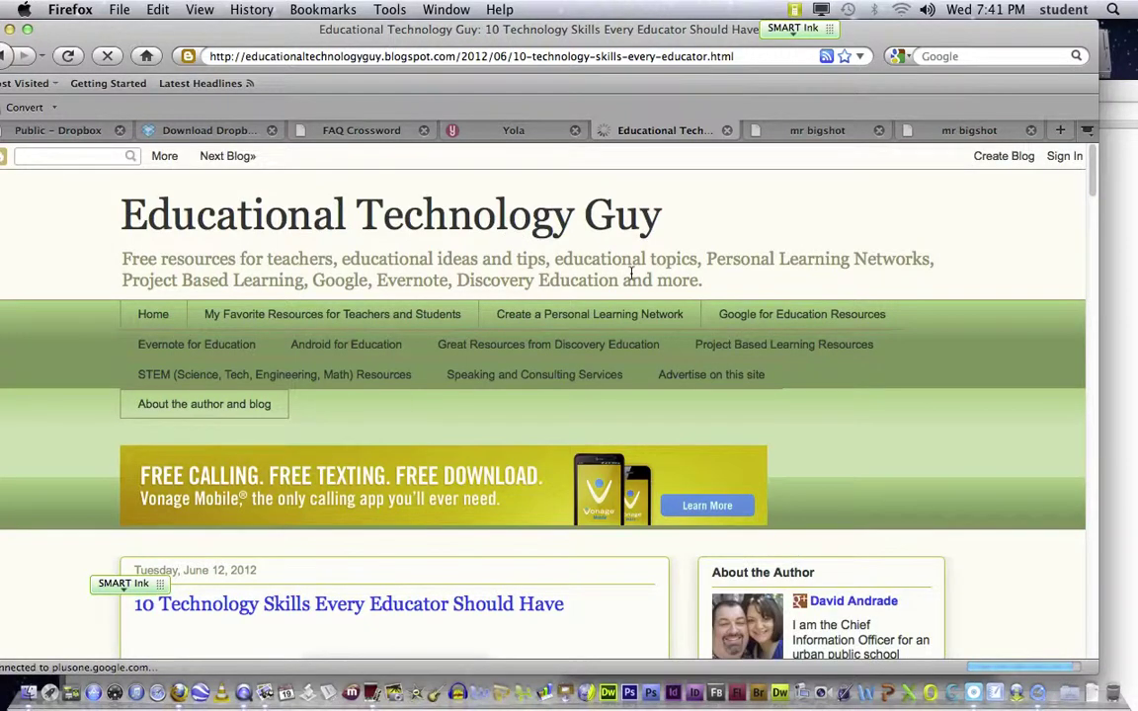
pyautogui.scroll(-3, 637, 276)
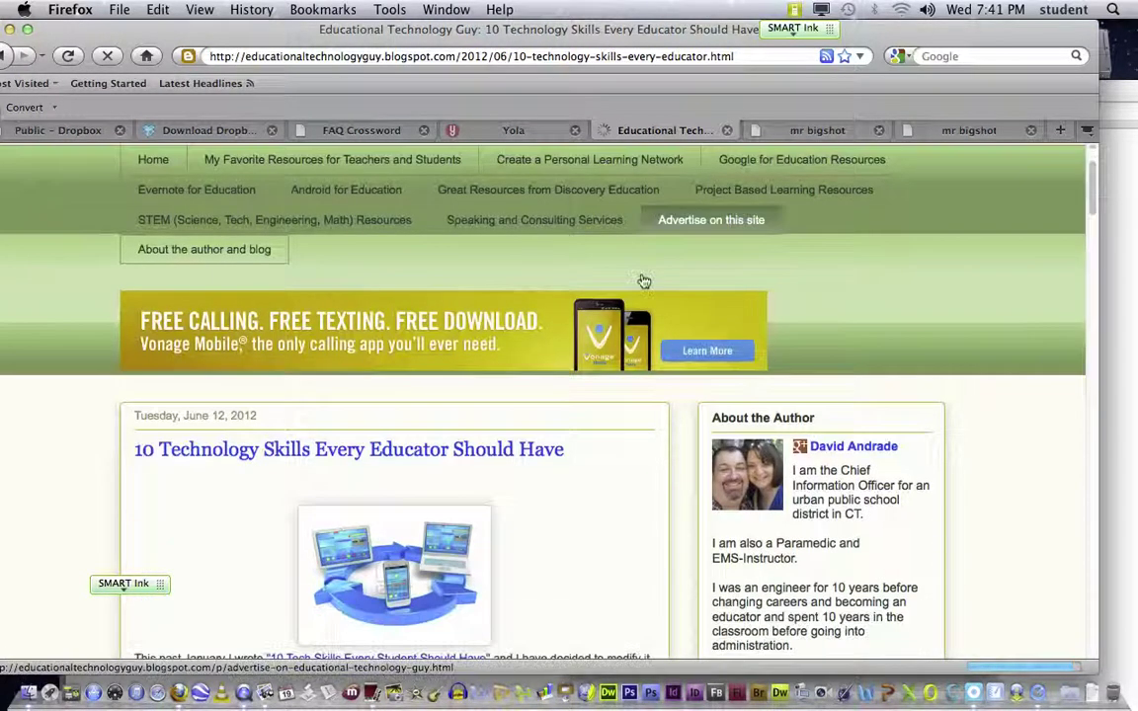
pyautogui.scroll(-2, 641, 280)
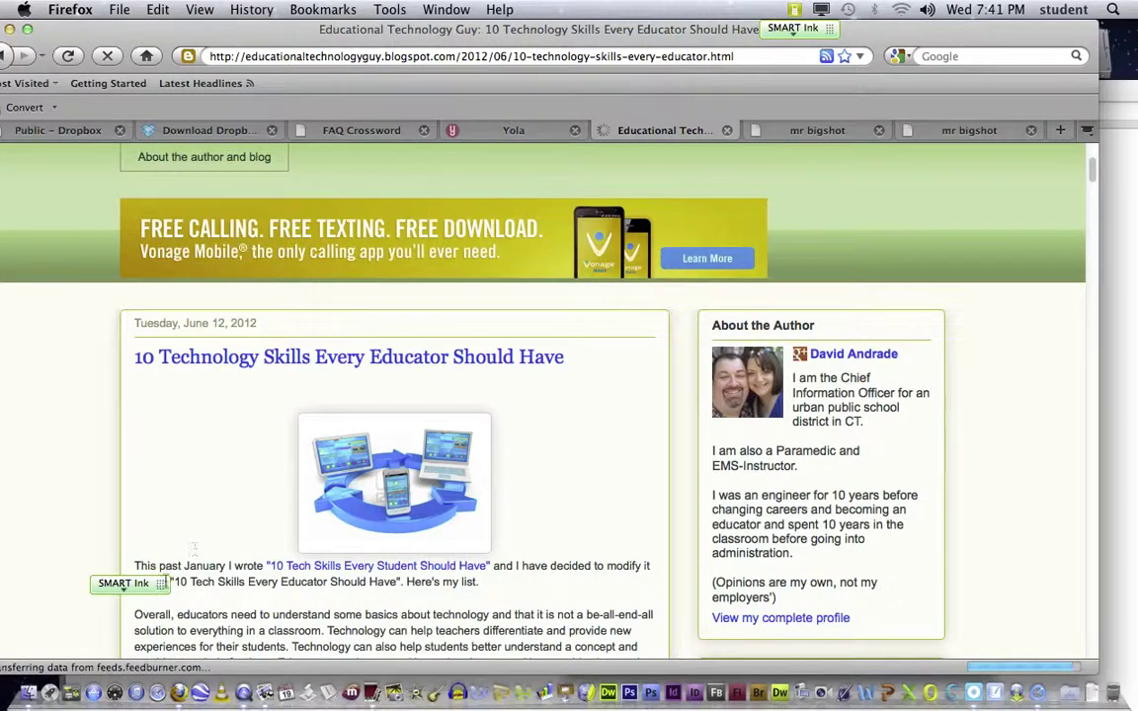
# Step: Move the annotation toolbar off the article text and scroll down through the post
pyautogui.moveTo(158, 580)
pyautogui.mouseDown()
pyautogui.moveTo(31, 414)
pyautogui.moveTo(10, 422)
pyautogui.mouseUp()
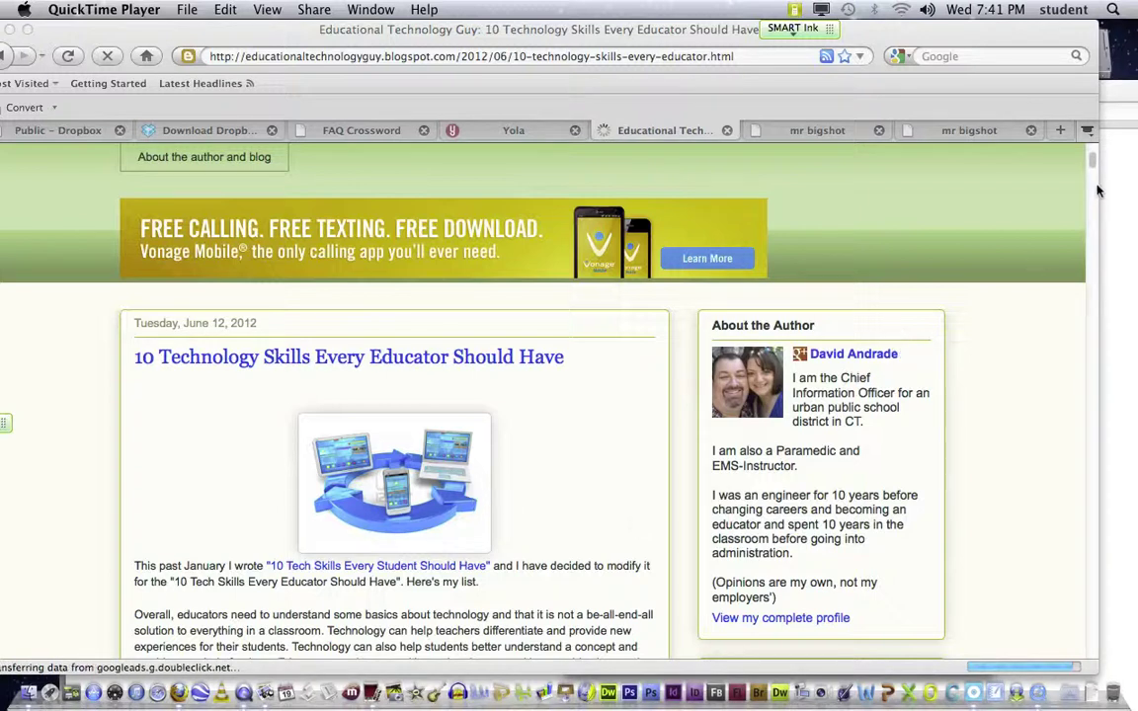
pyautogui.moveTo(1092, 159); pyautogui.dragTo(1093, 171)
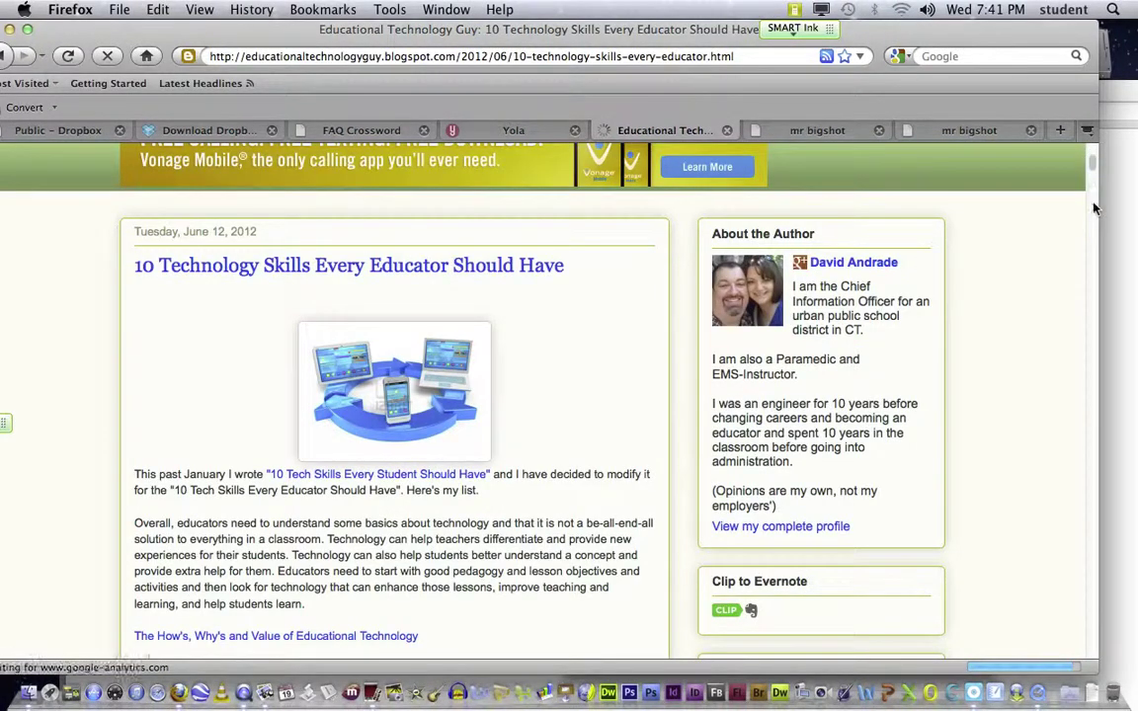
pyautogui.click(1092, 656)
pyautogui.click(1092, 655)
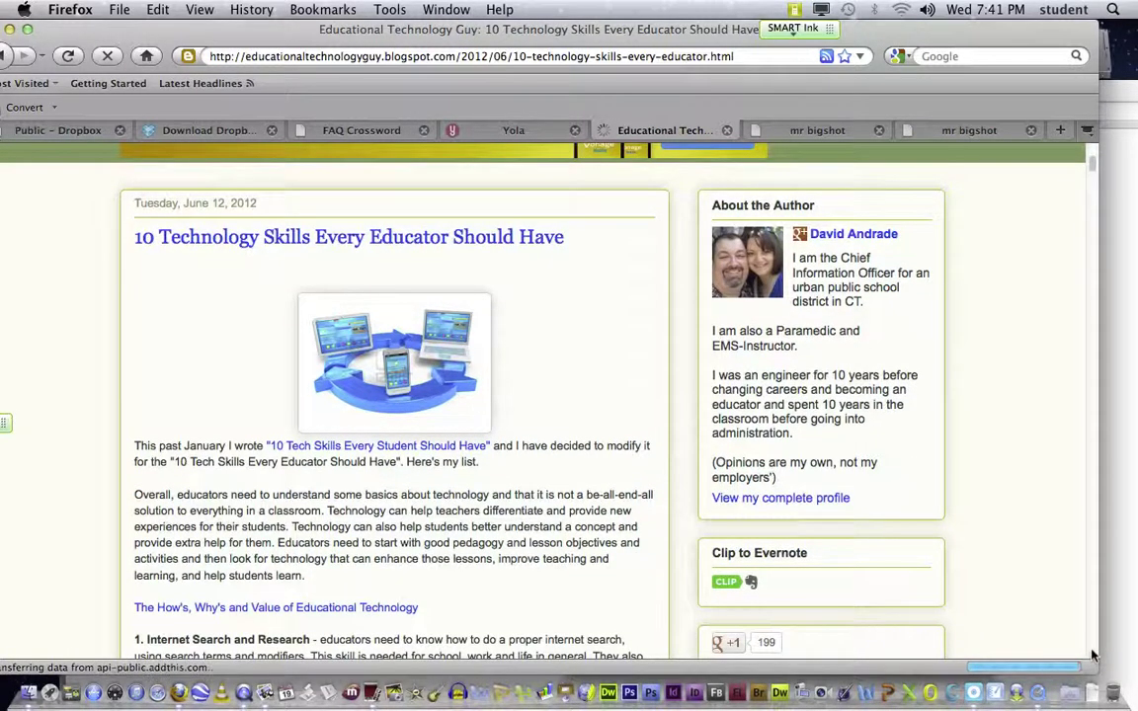
pyautogui.click(1092, 655)
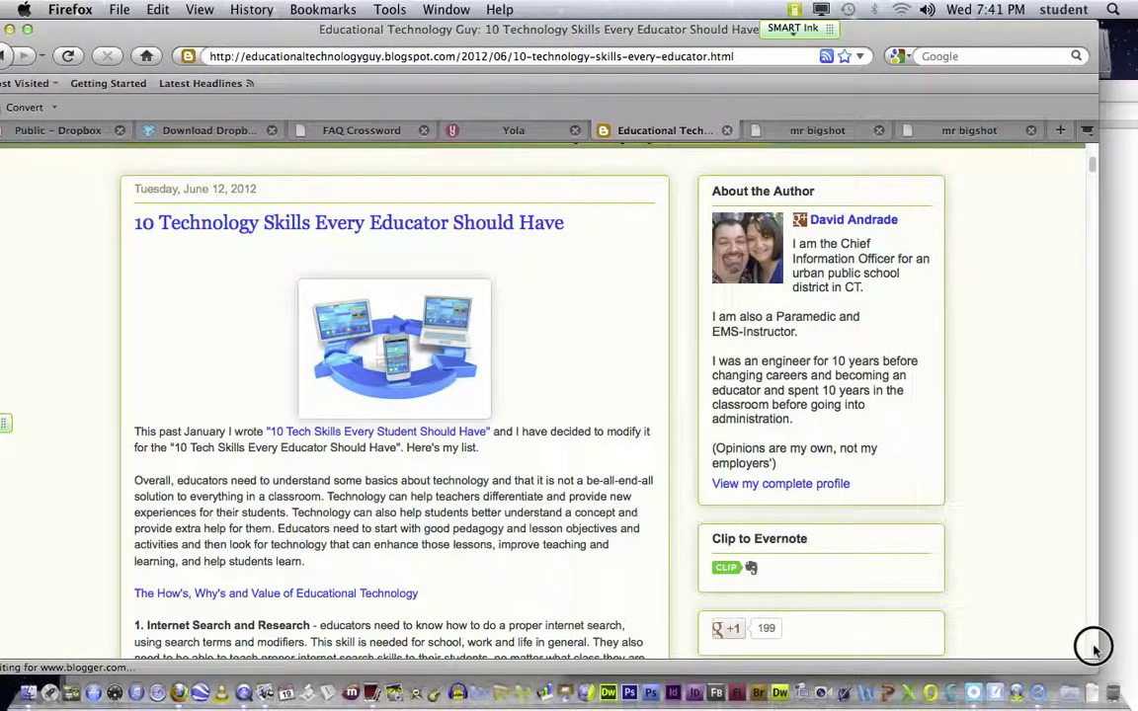
pyautogui.scroll(-1, 592, 632)
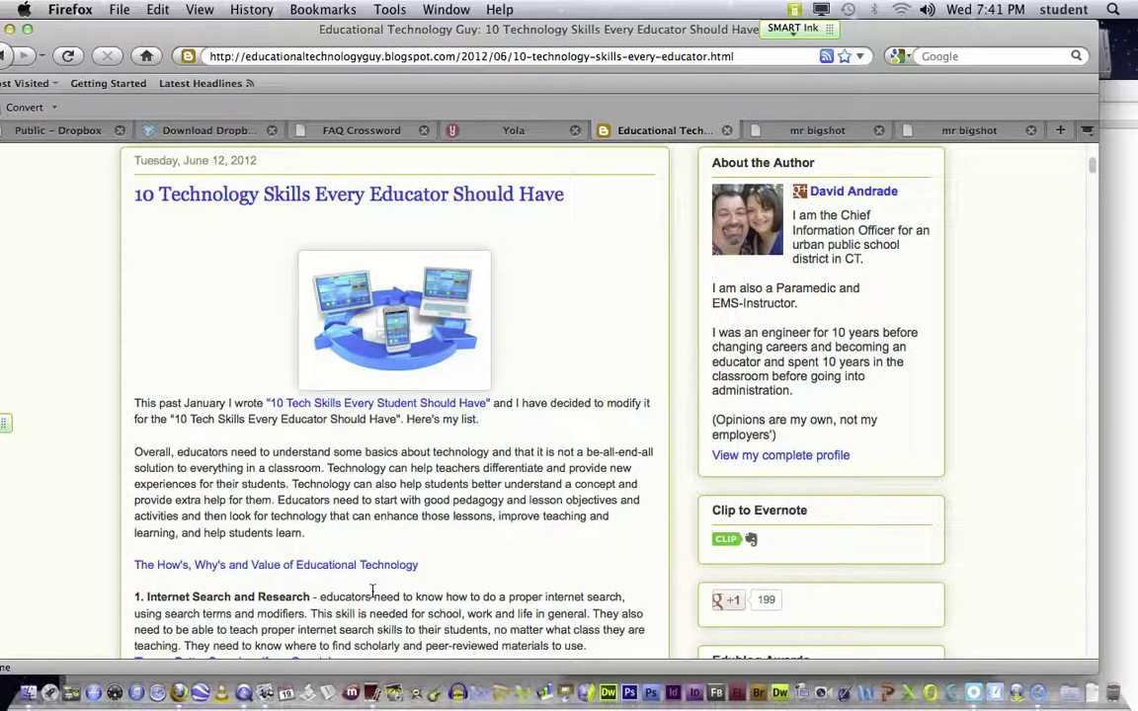
pyautogui.scroll(-1, 376, 592)
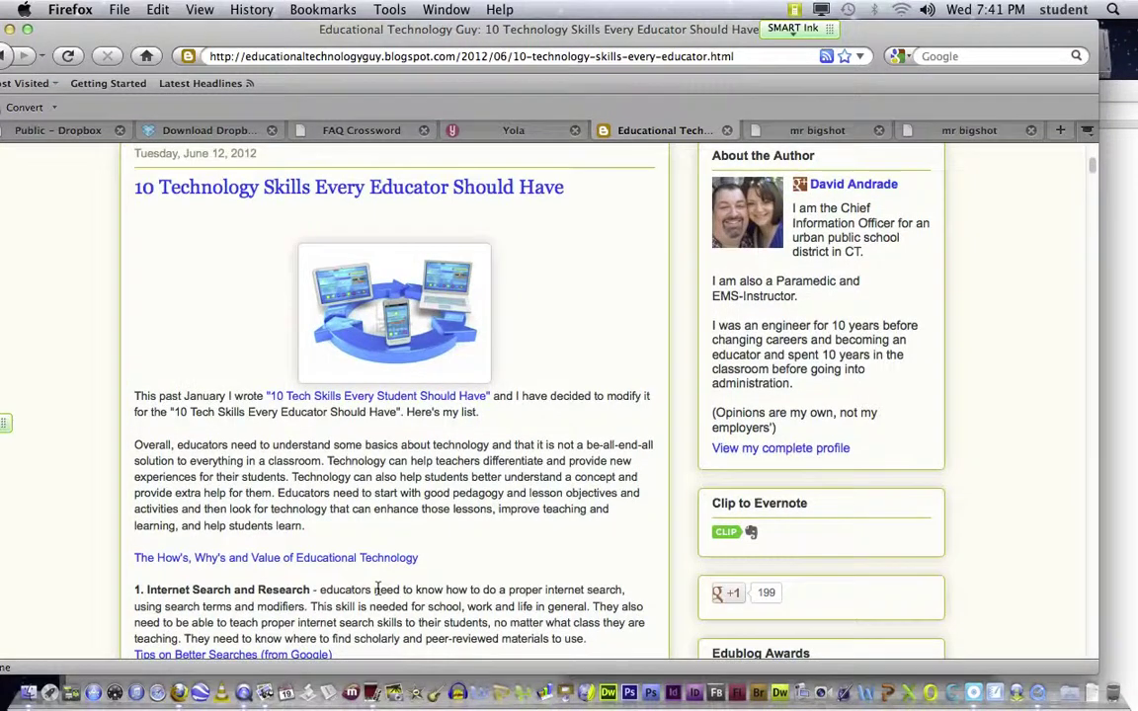
pyautogui.scroll(-3, 376, 589)
pyautogui.scroll(-3, 373, 587)
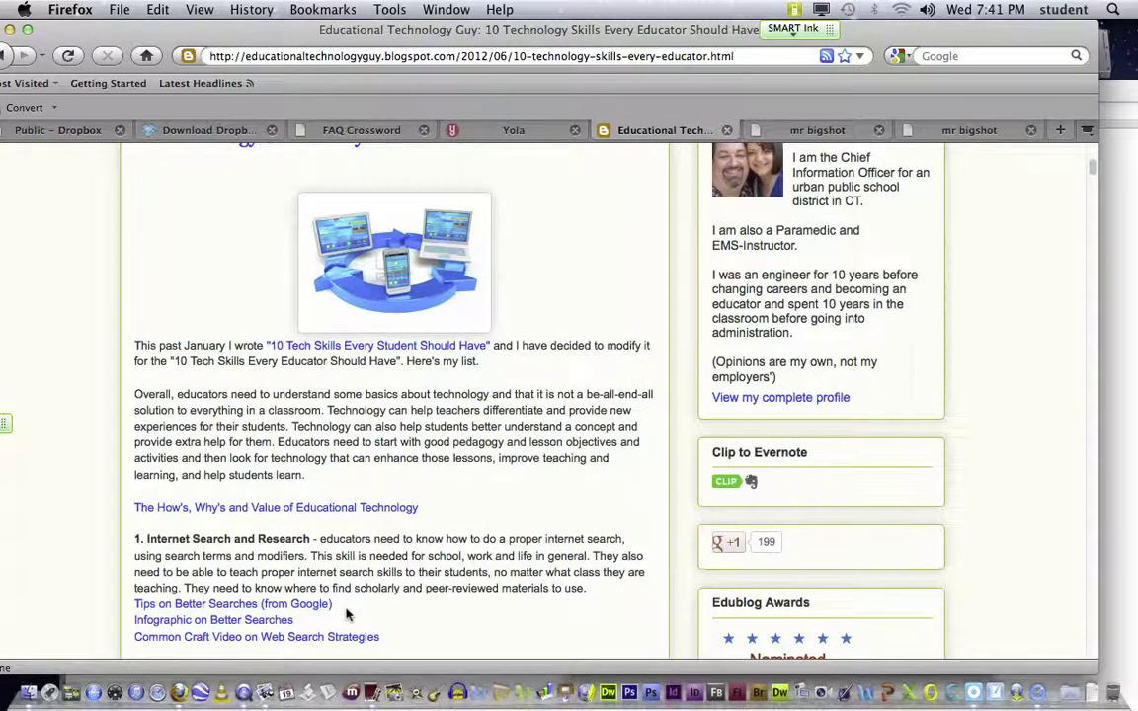
pyautogui.scroll(-10, 350, 609)
pyautogui.scroll(-5, 346, 607)
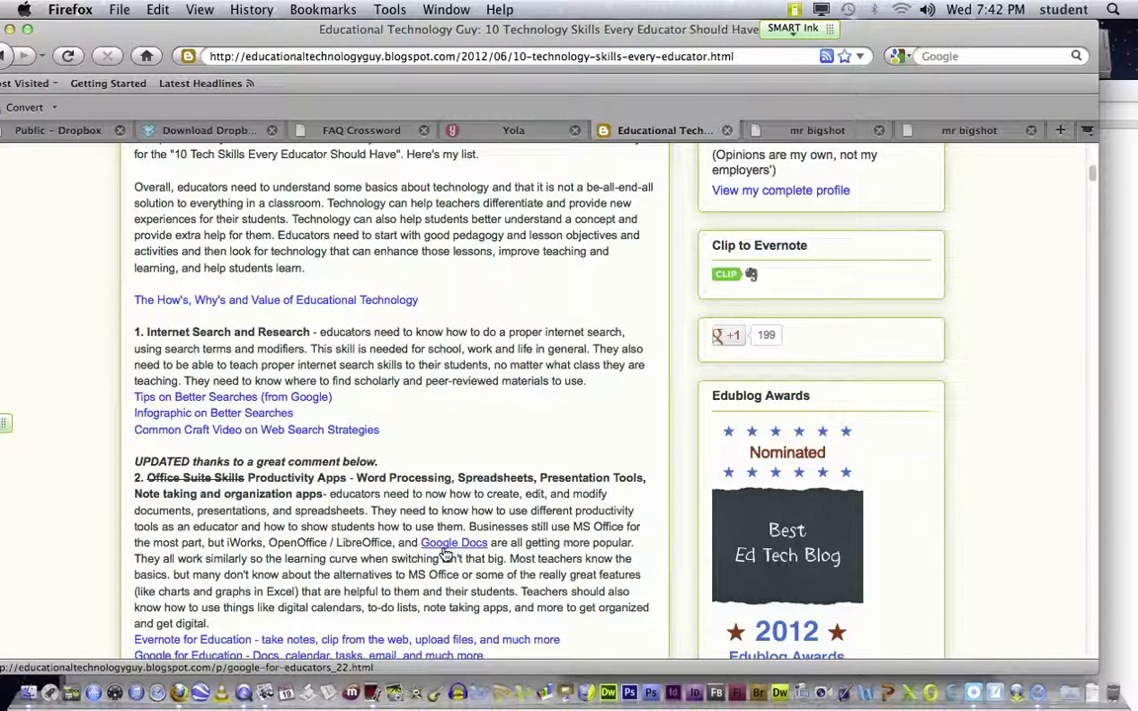
pyautogui.scroll(-2, 435, 551)
pyautogui.scroll(-1, 444, 553)
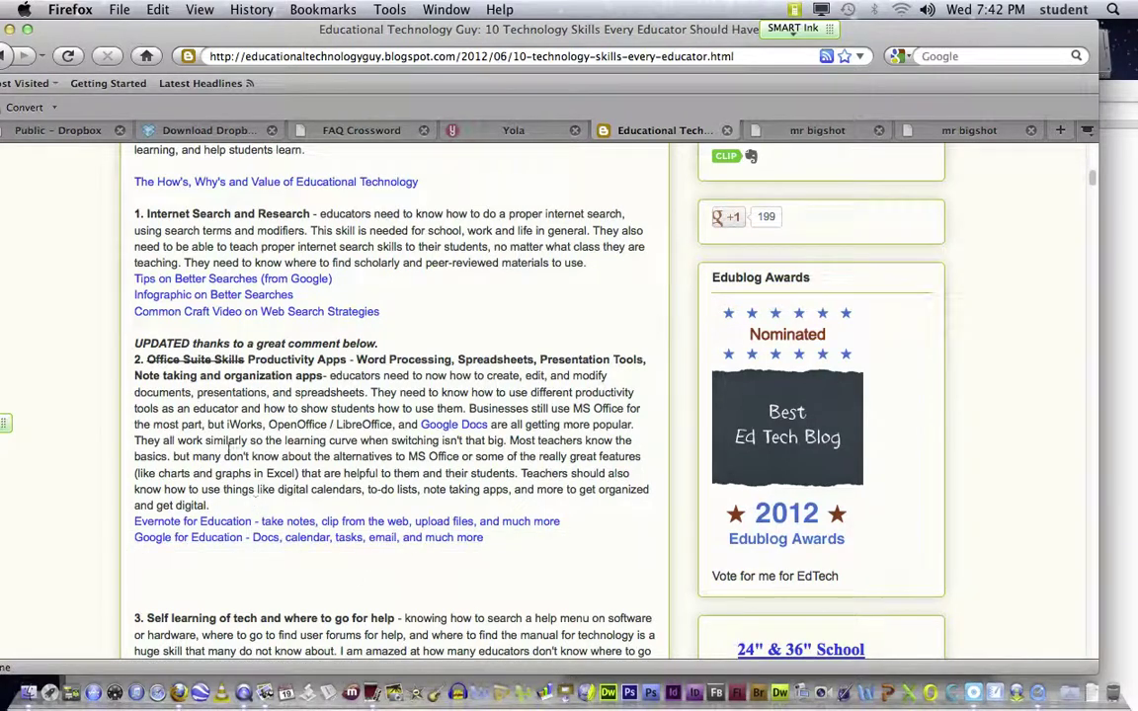
pyautogui.scroll(-3, 329, 516)
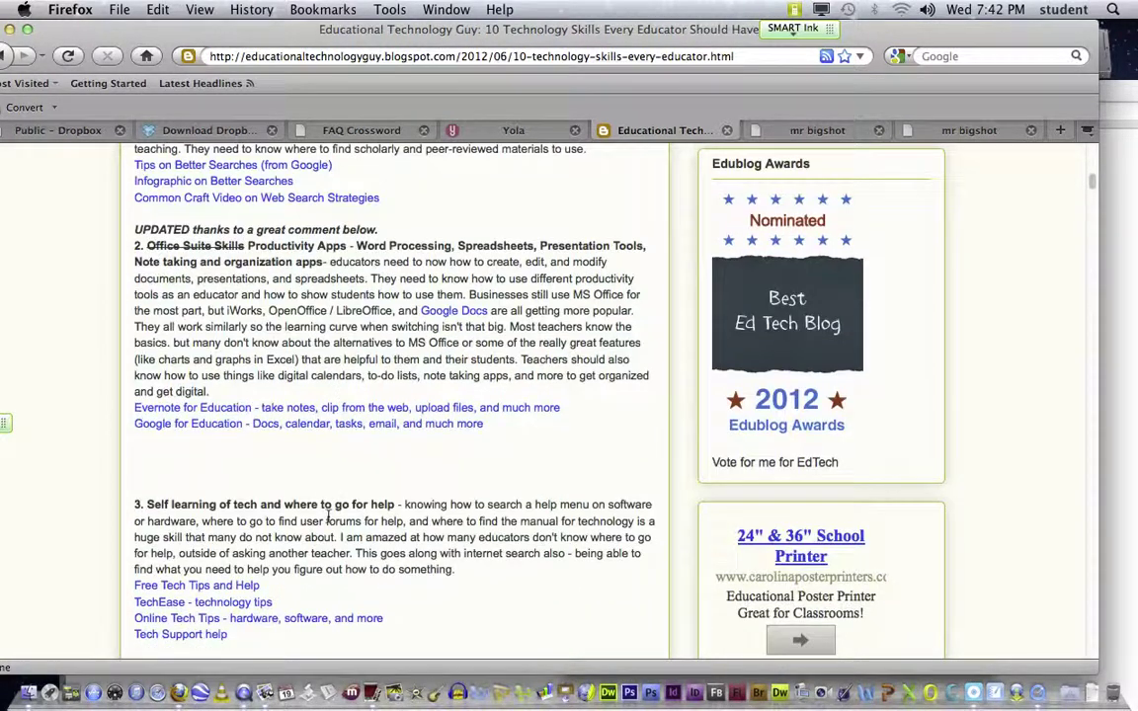
pyautogui.scroll(-4, 329, 516)
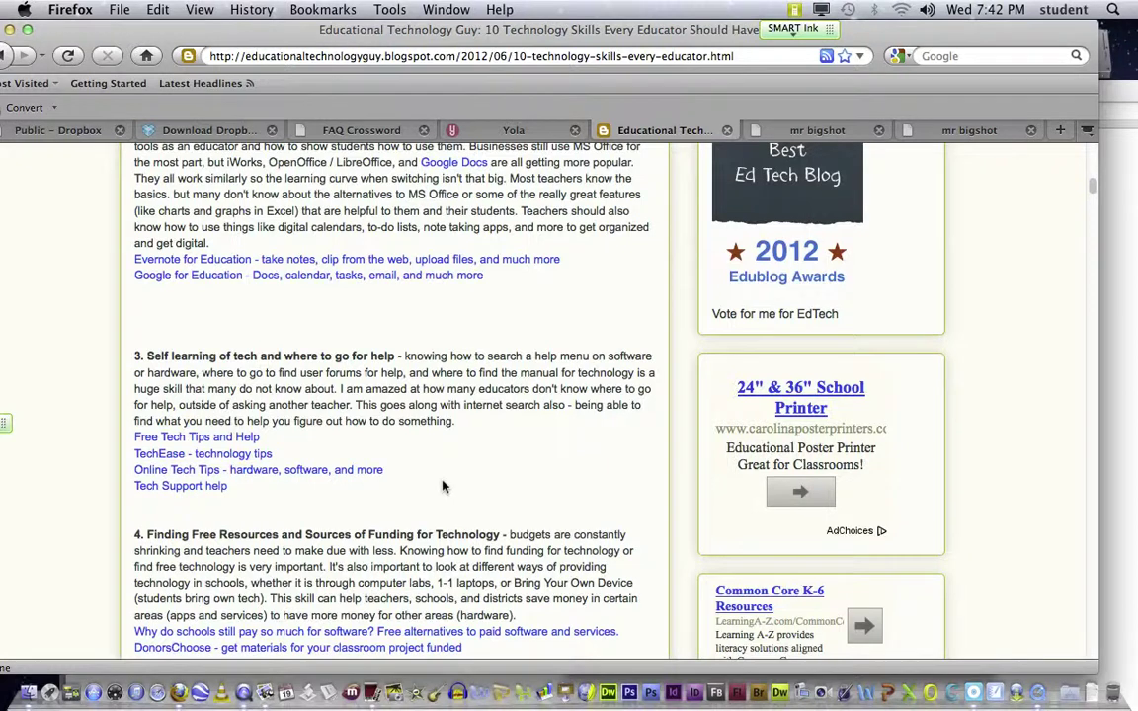
pyautogui.scroll(-2, 442, 486)
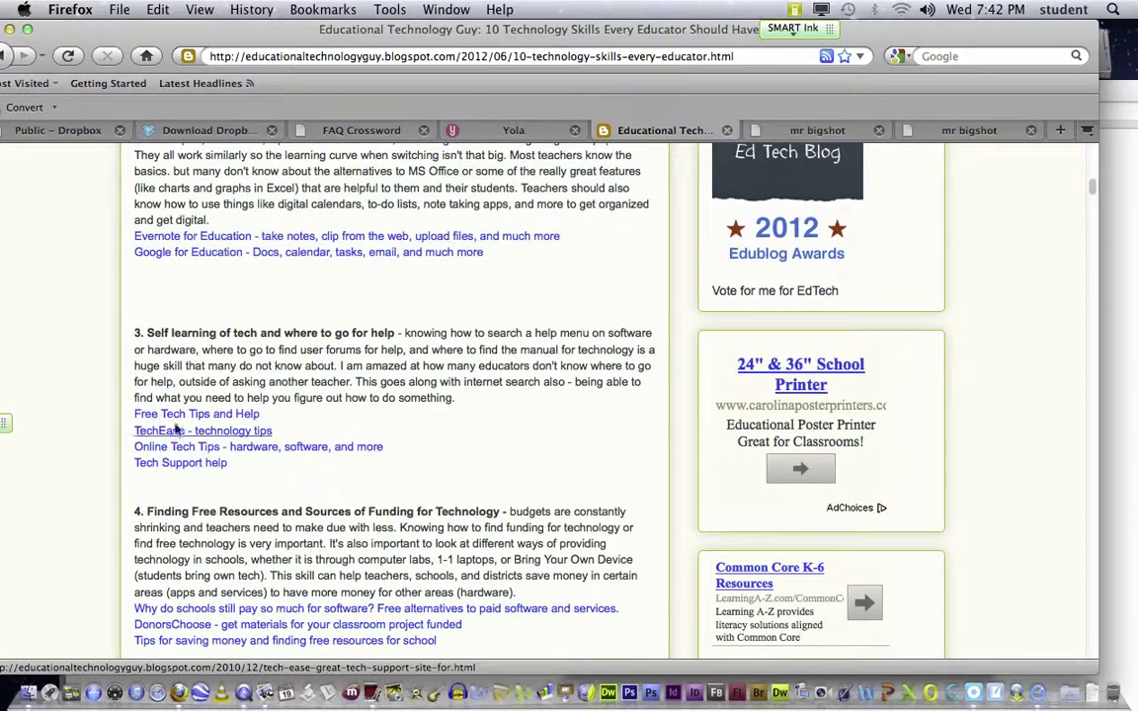
pyautogui.scroll(-5, 223, 470)
pyautogui.scroll(-5, 229, 475)
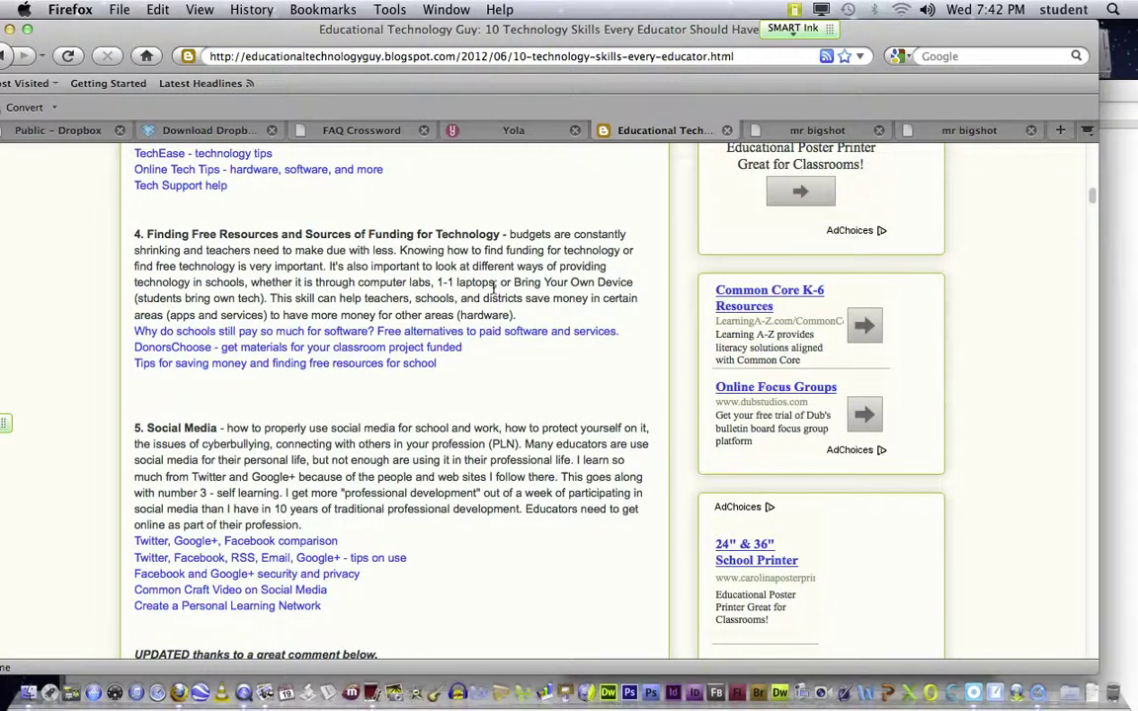
pyautogui.click(371, 234)
pyautogui.moveTo(371, 234); pyautogui.dragTo(498, 234)
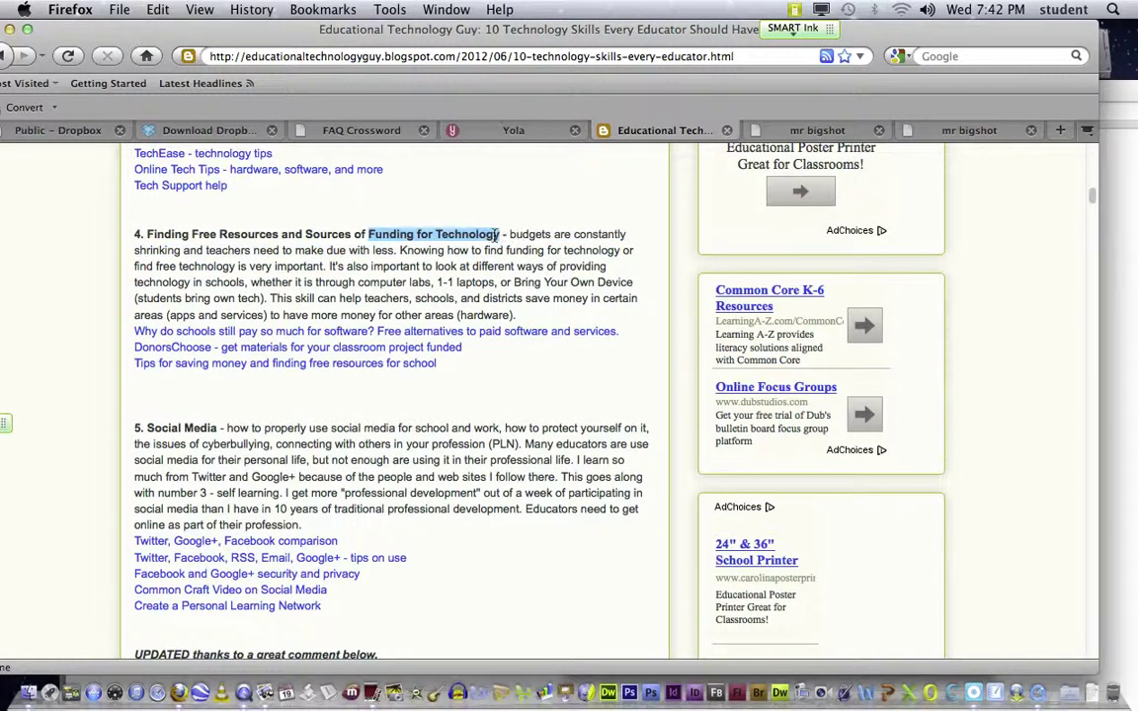
pyautogui.click(503, 235)
pyautogui.moveTo(503, 235); pyautogui.dragTo(367, 231)
pyautogui.scroll(-5, 431, 302)
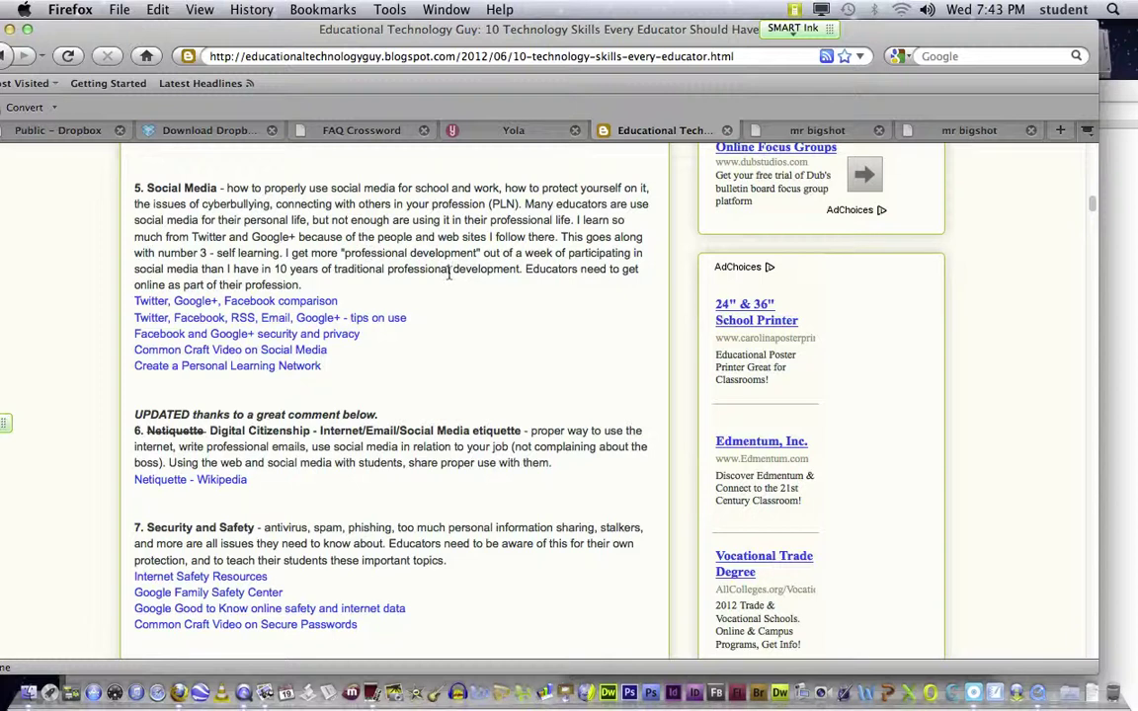
pyautogui.scroll(-1, 449, 282)
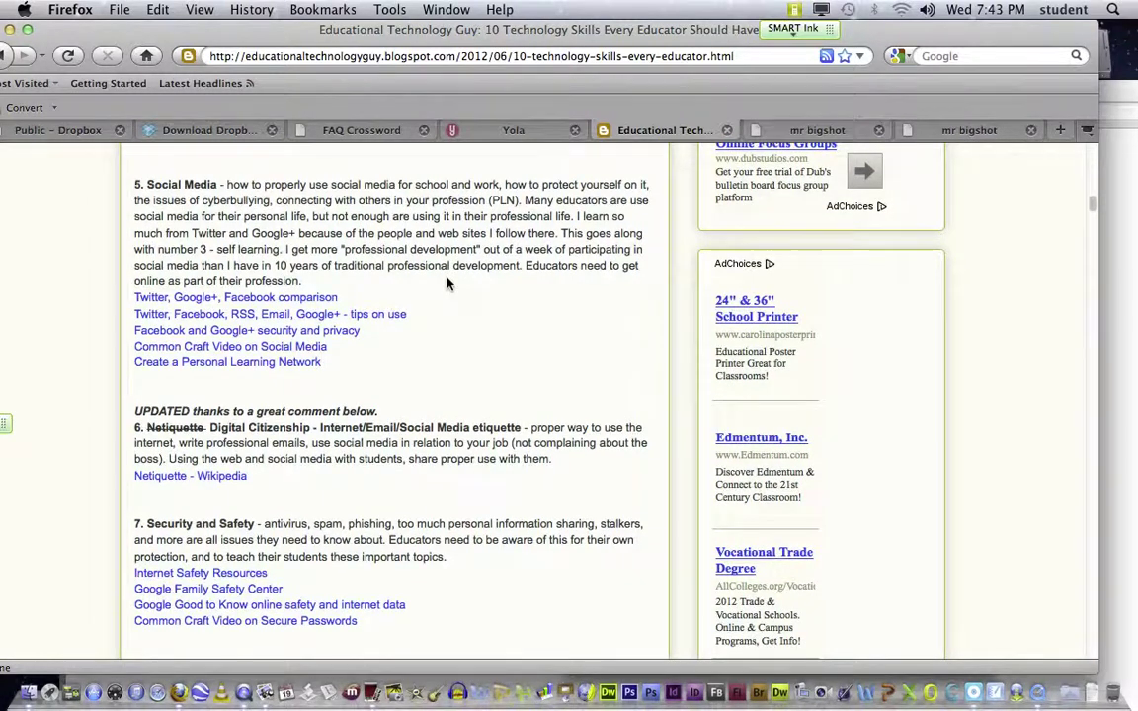
pyautogui.scroll(-3, 446, 285)
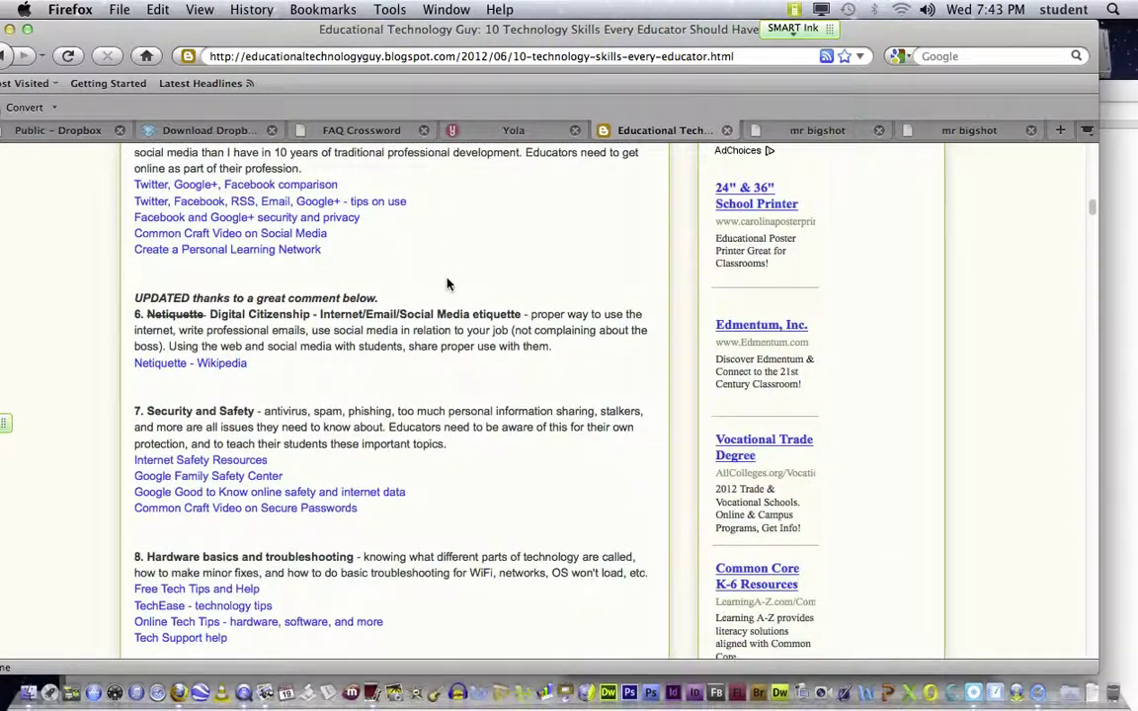
pyautogui.scroll(-2, 447, 284)
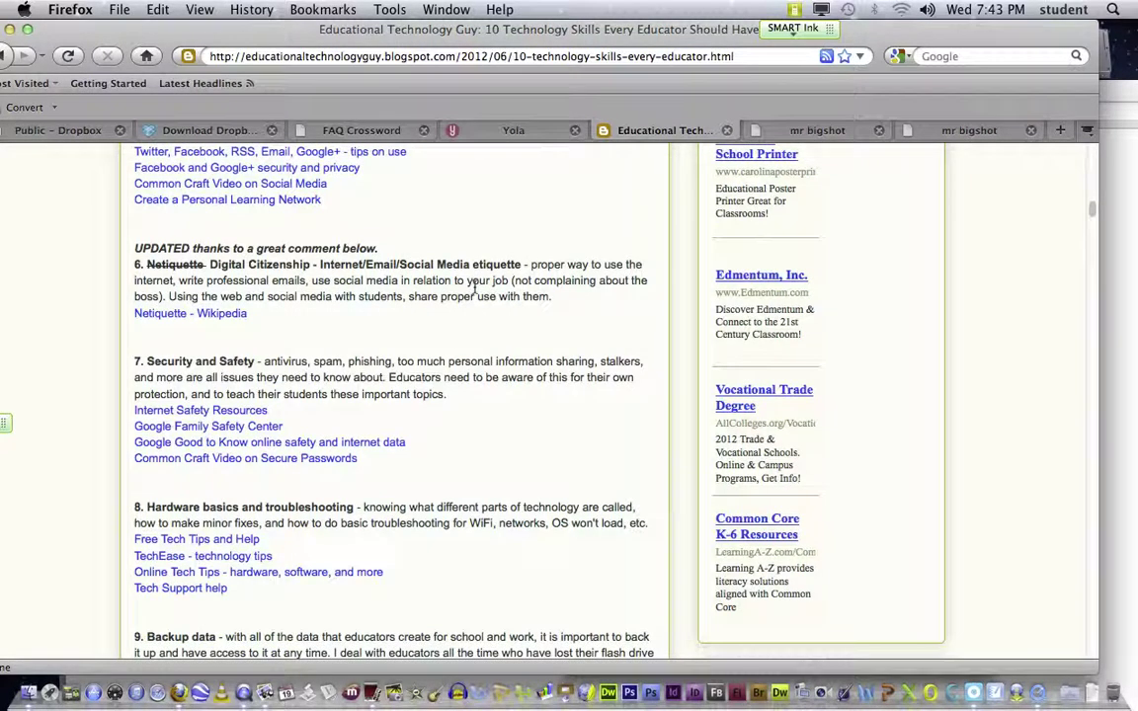
pyautogui.scroll(-3, 475, 287)
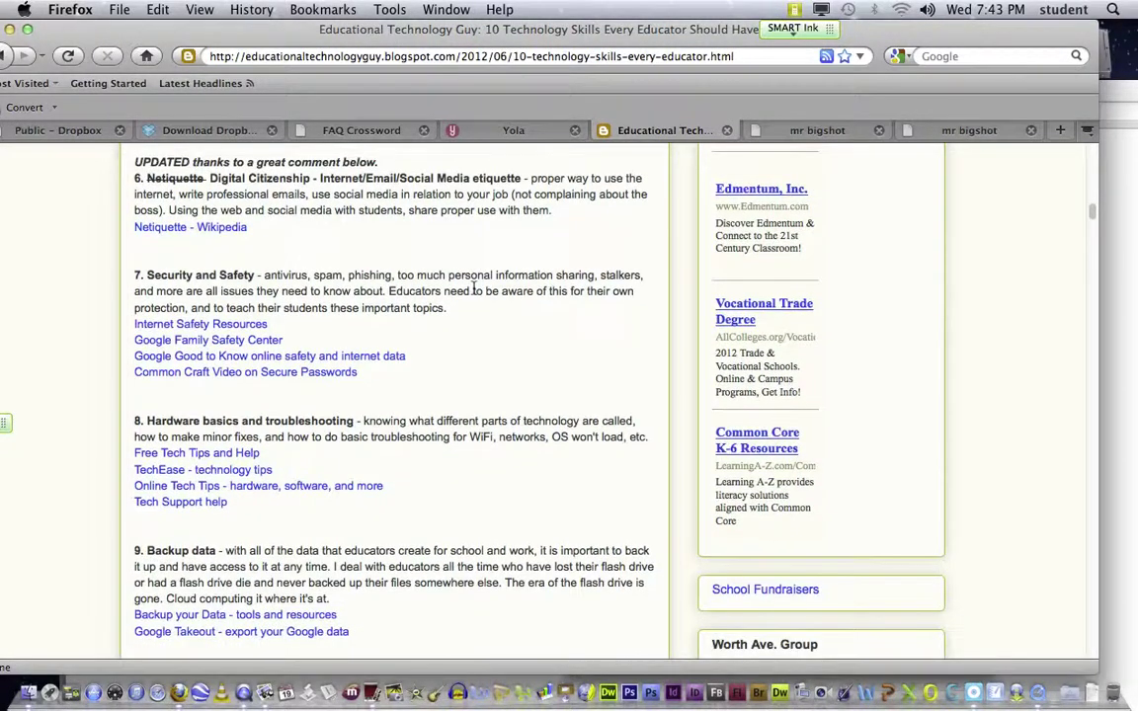
pyautogui.scroll(1, 475, 291)
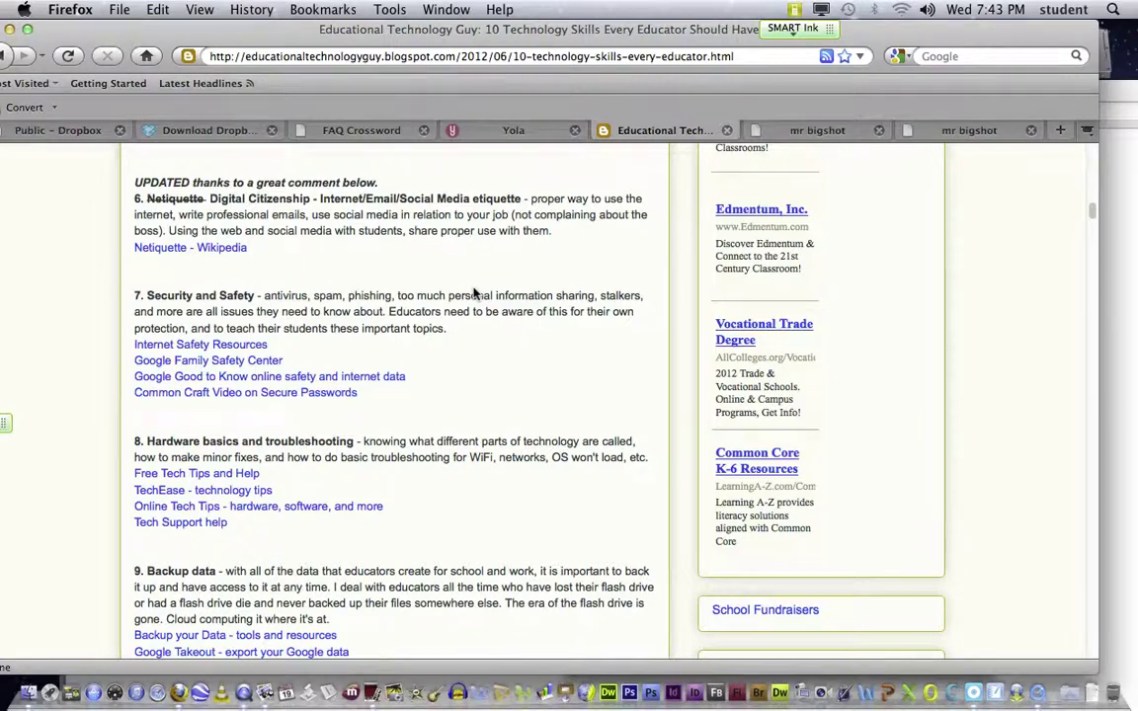
pyautogui.scroll(-2, 473, 293)
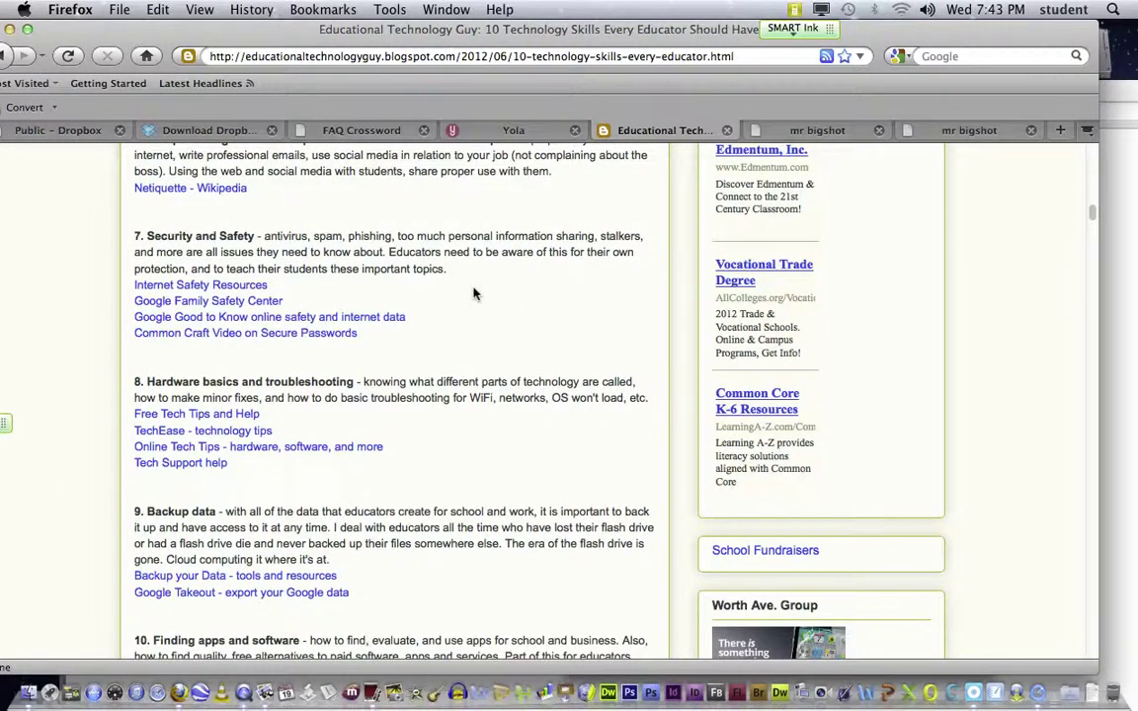
pyautogui.scroll(-8, 473, 293)
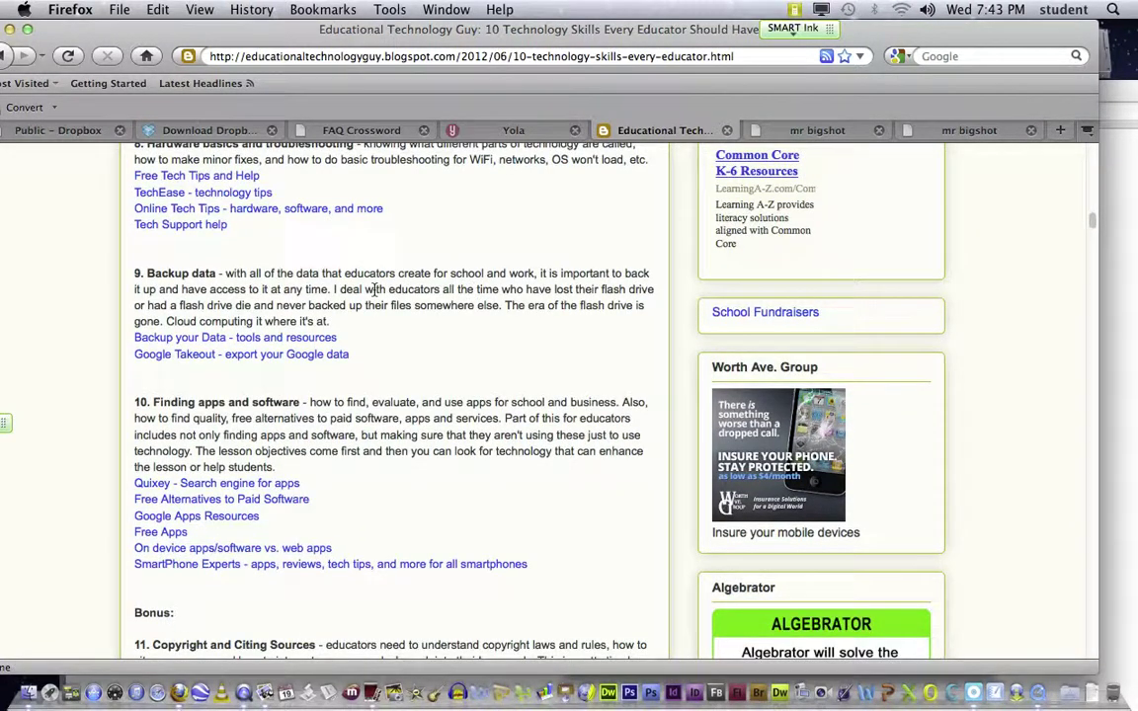
pyautogui.scroll(-3, 436, 318)
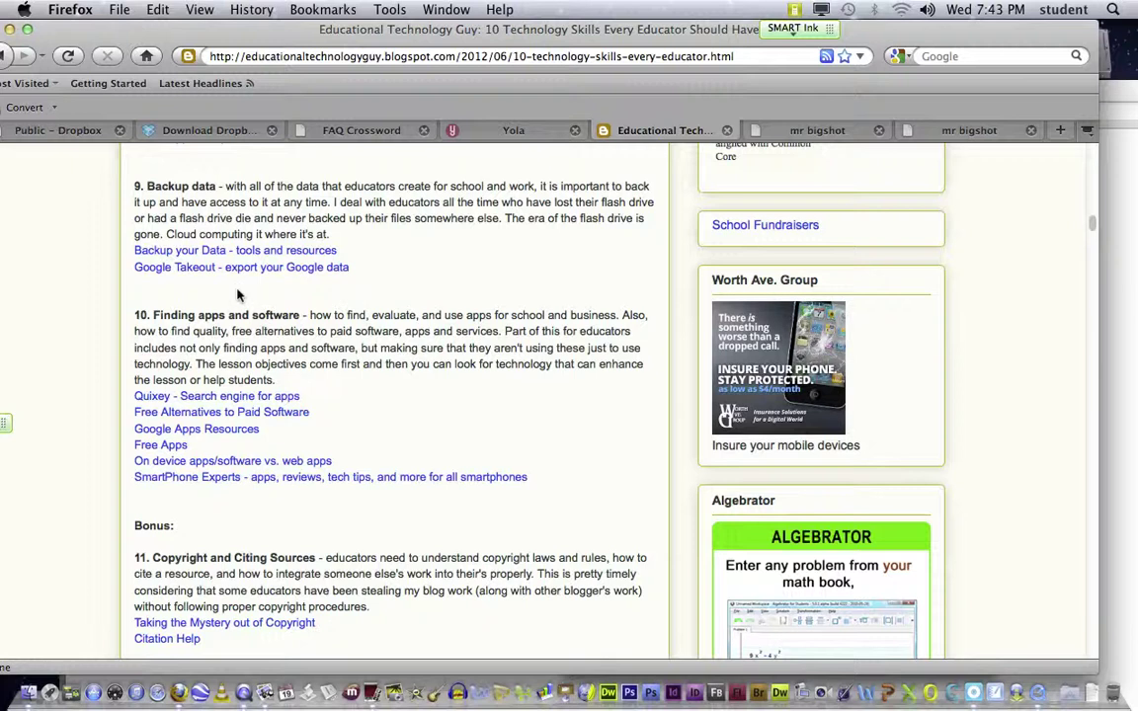
pyautogui.click(149, 294)
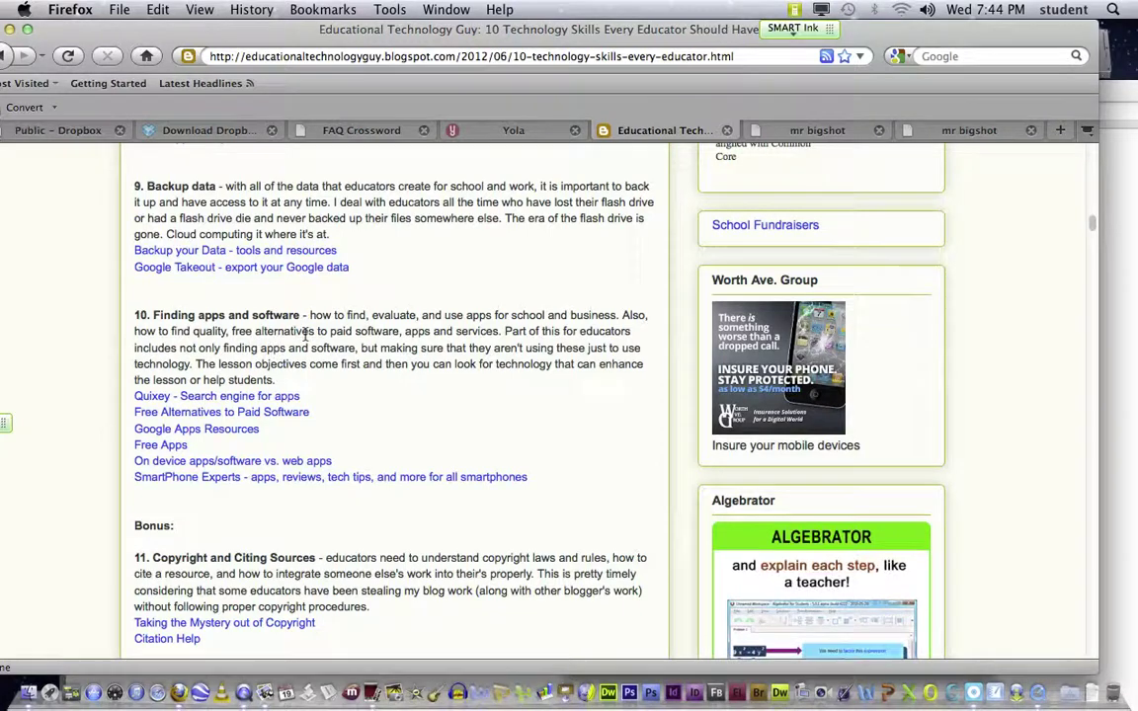
pyautogui.scroll(-5, 306, 335)
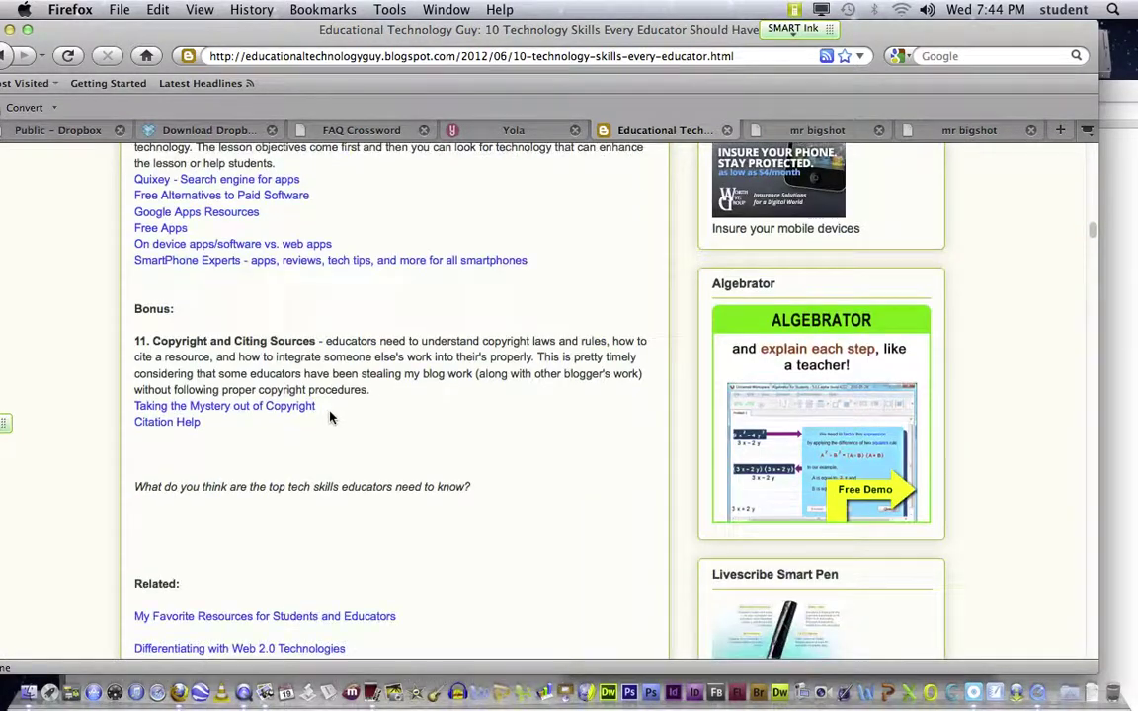
pyautogui.scroll(10, 330, 417)
pyautogui.scroll(20, 330, 411)
pyautogui.scroll(10, 365, 306)
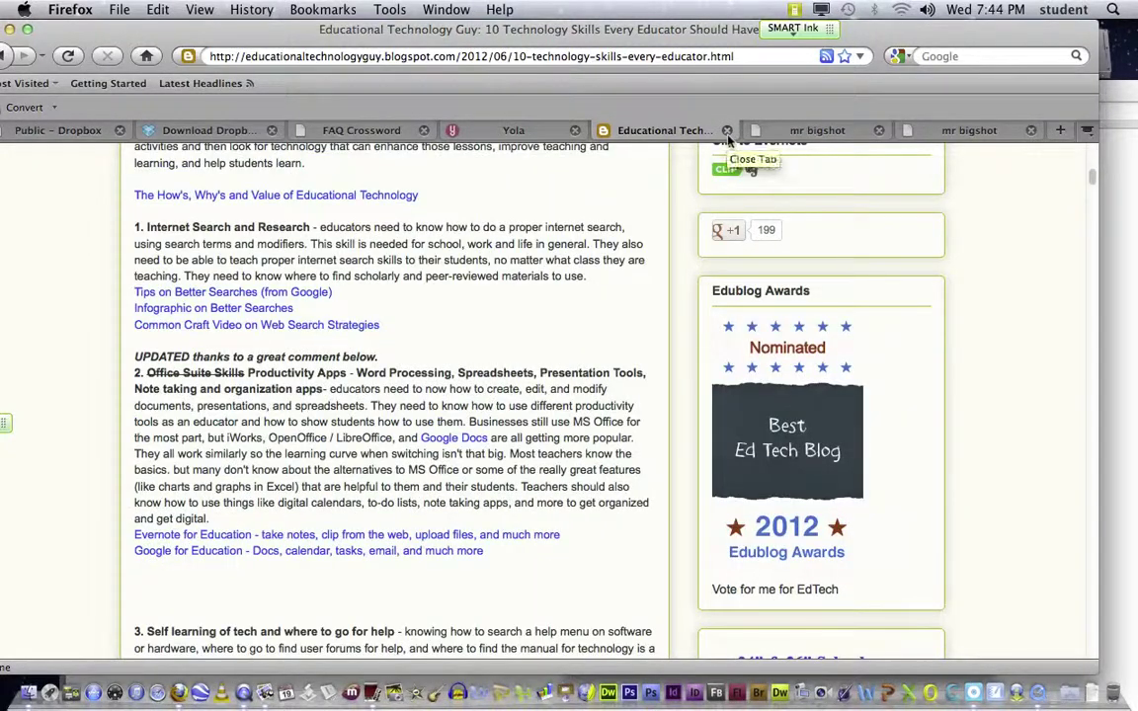
pyautogui.moveTo(435, 31); pyautogui.dragTo(455, 16)
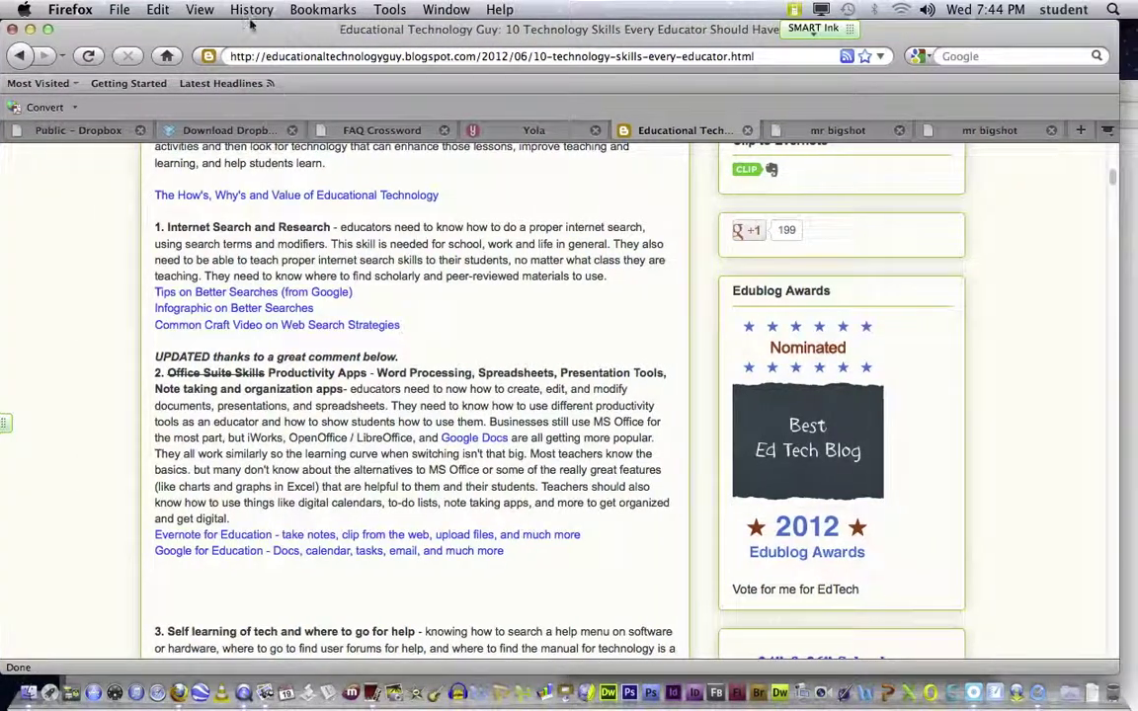
# Step: Go back to the EDT 514 course page and scroll to Topic 4's resources
pyautogui.click(15, 57)
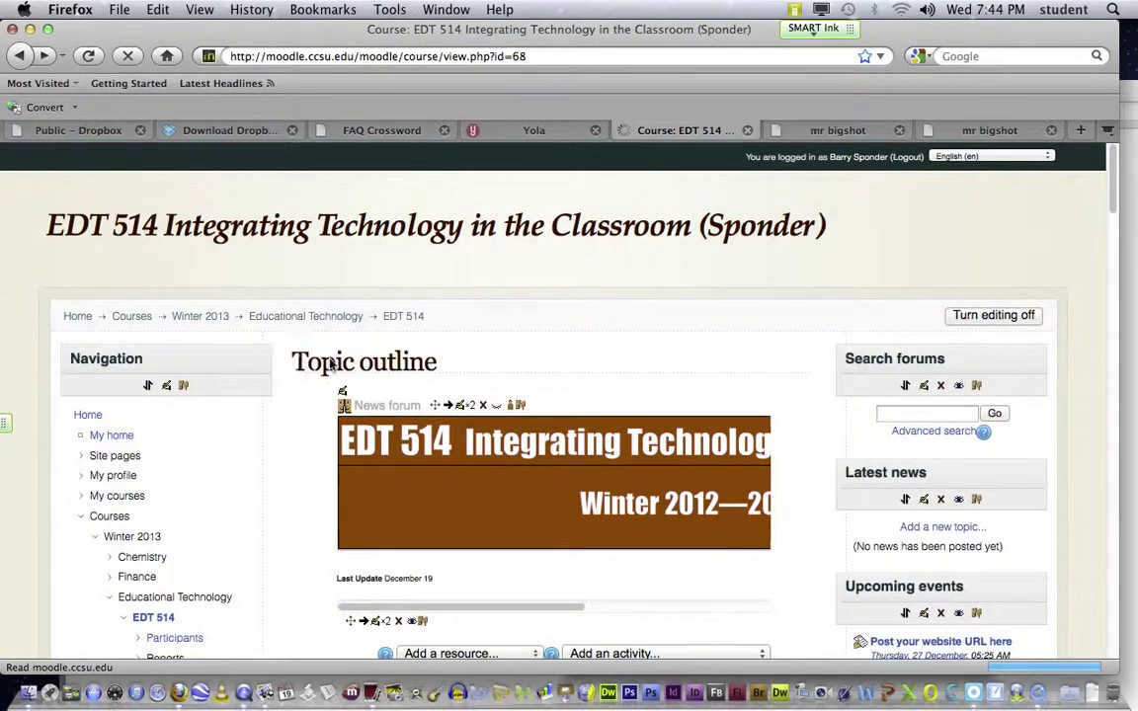
pyautogui.scroll(-15, 336, 366)
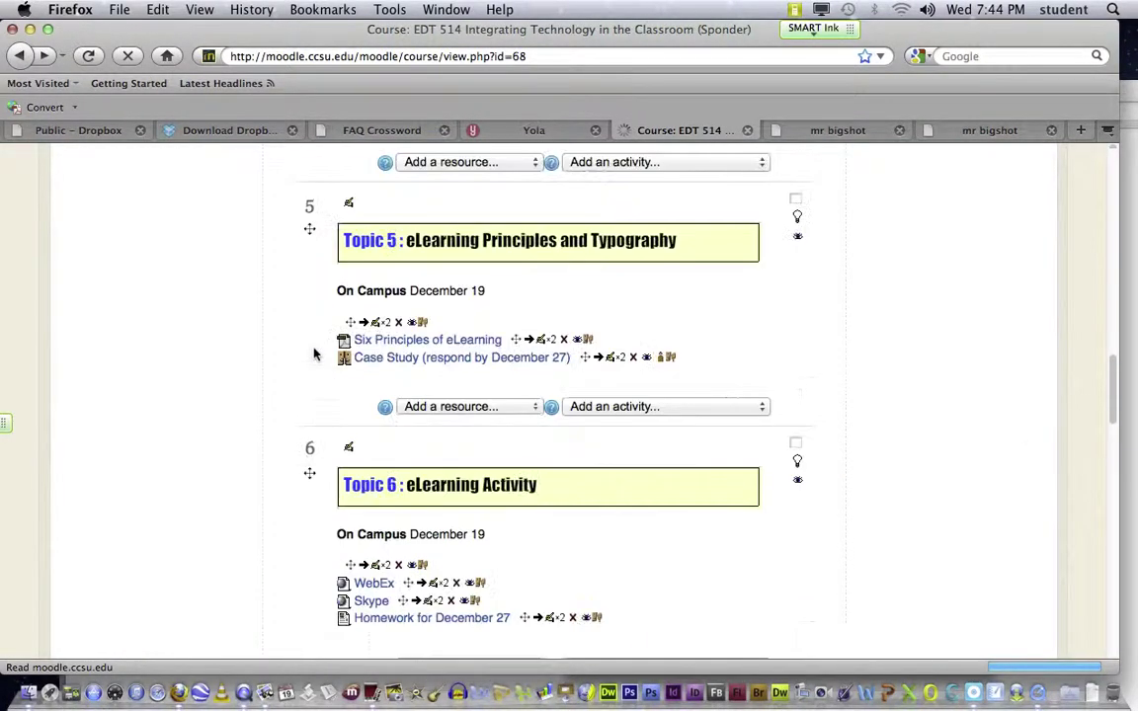
pyautogui.scroll(3, 305, 348)
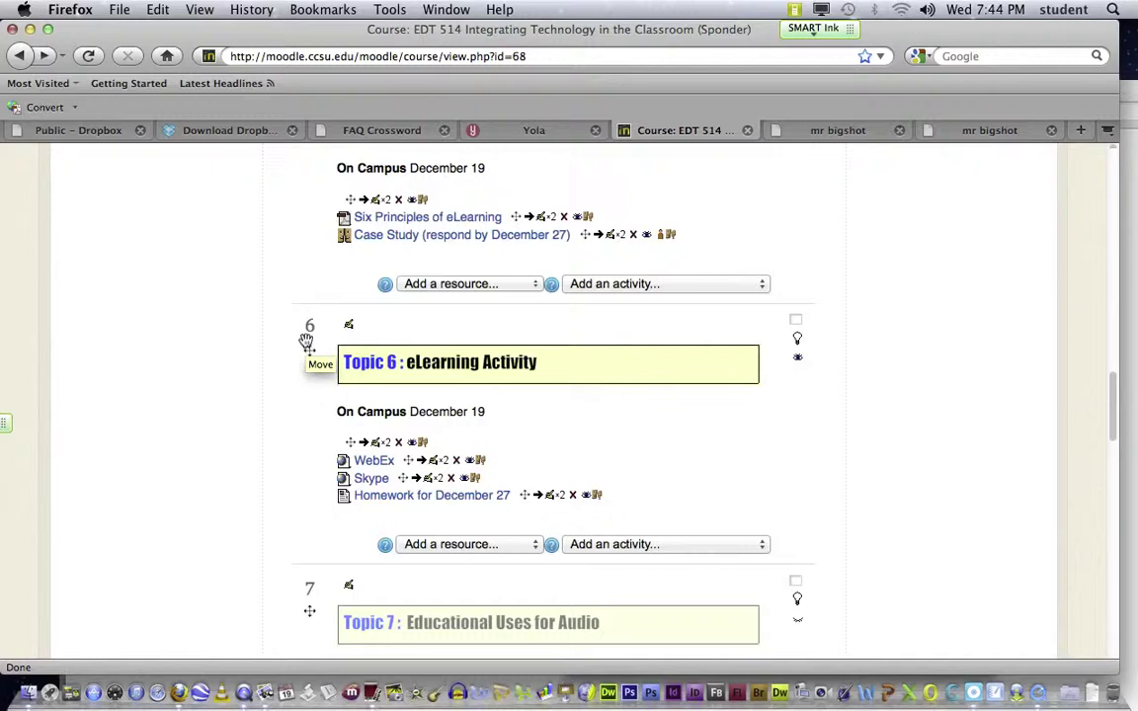
pyautogui.scroll(-1, 306, 343)
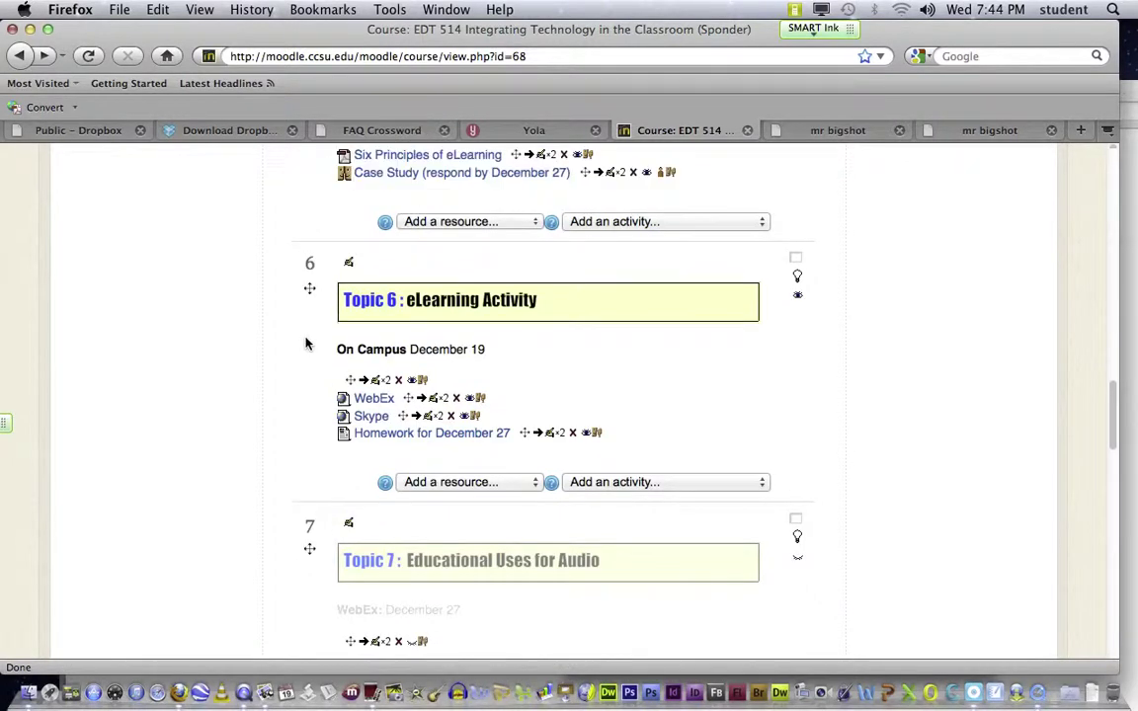
pyautogui.scroll(-2, 305, 343)
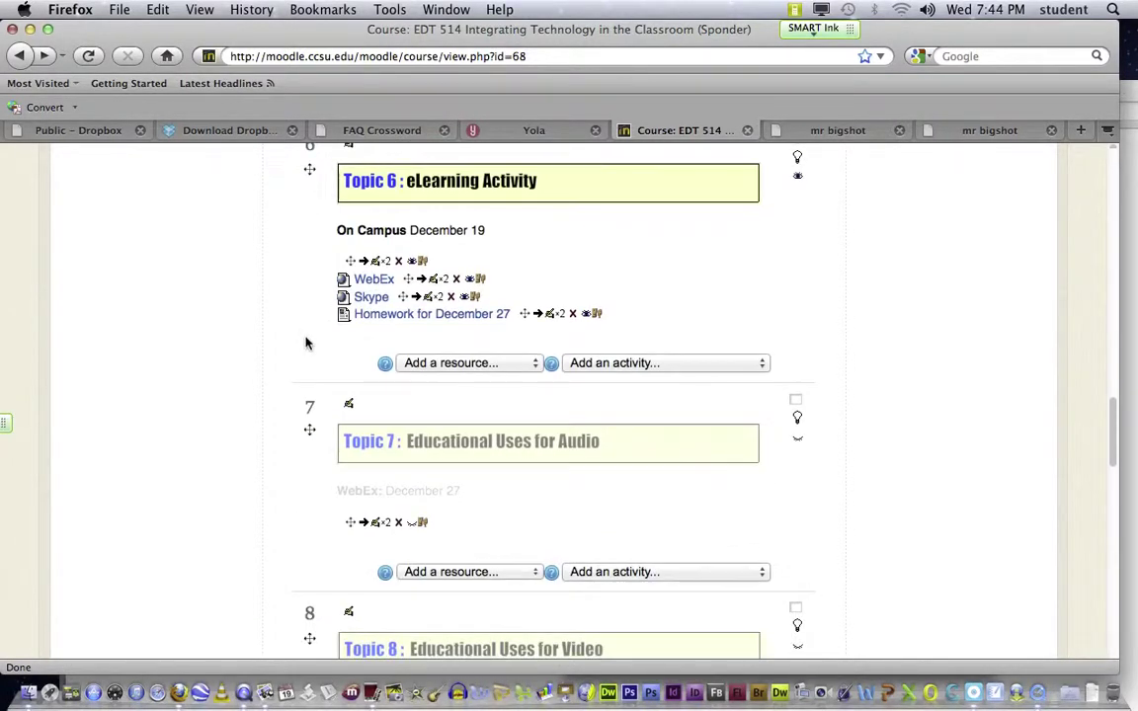
pyautogui.scroll(1, 305, 343)
pyautogui.scroll(6, 202, 272)
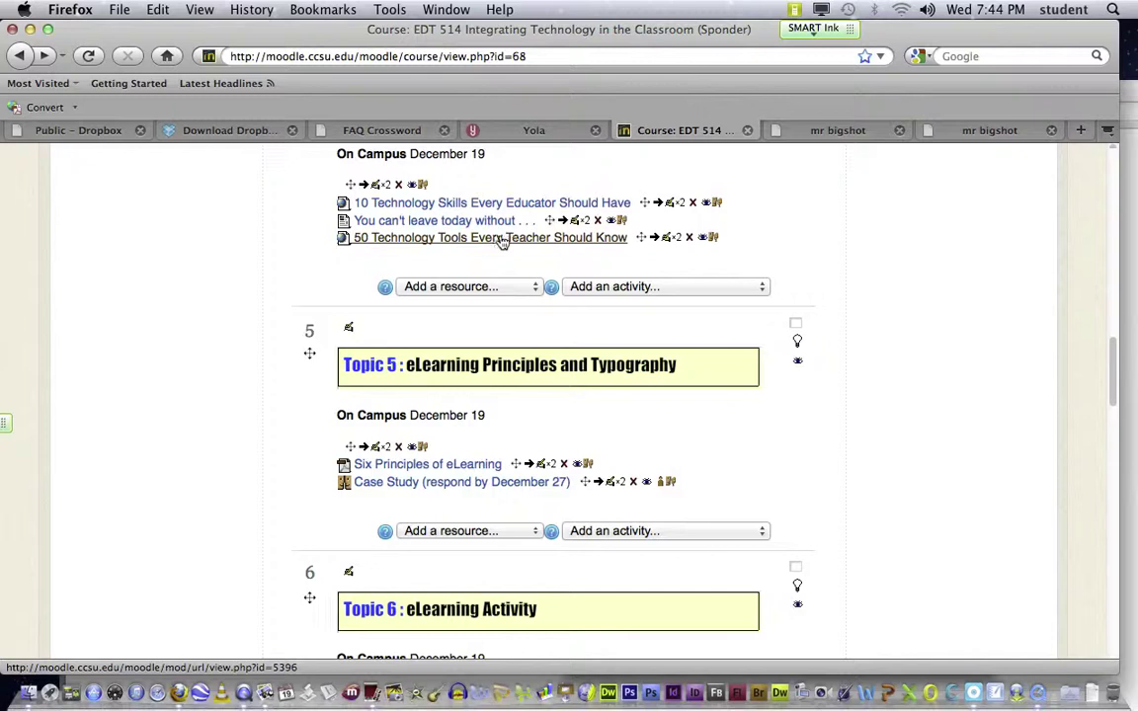
# Step: Open the Edudemic '50 Education Technology Tools' article and scroll to its Social Learning list
pyautogui.click(502, 239)
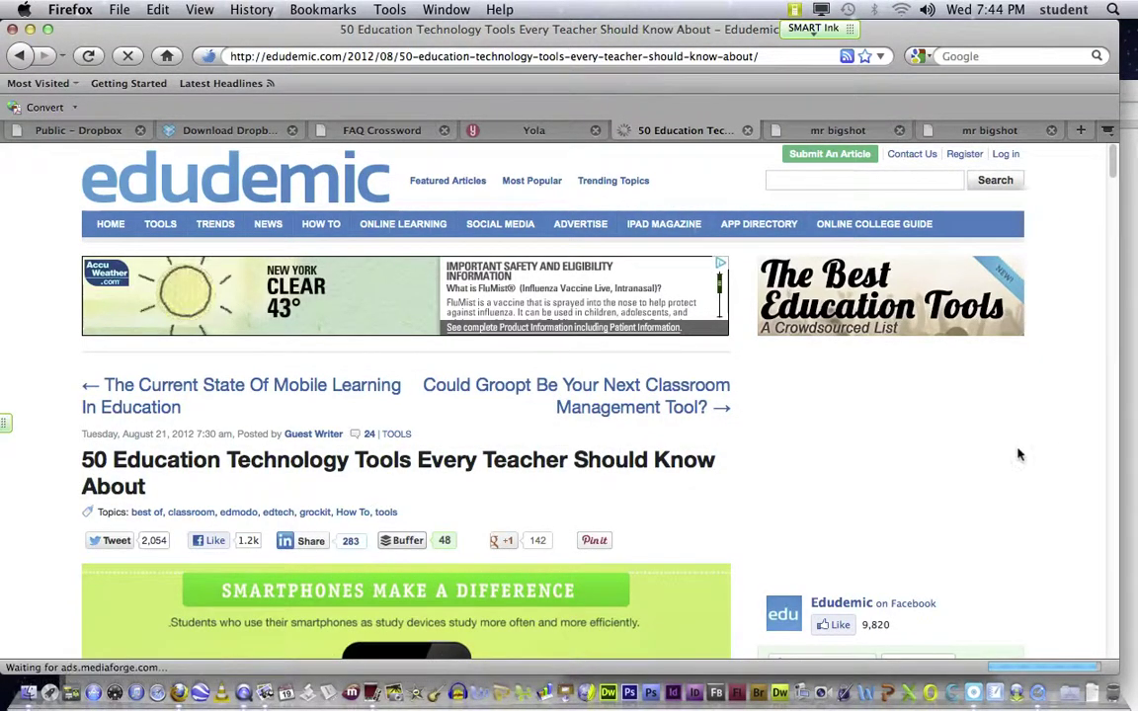
pyautogui.scroll(-3, 1014, 475)
pyautogui.scroll(-6, 1014, 475)
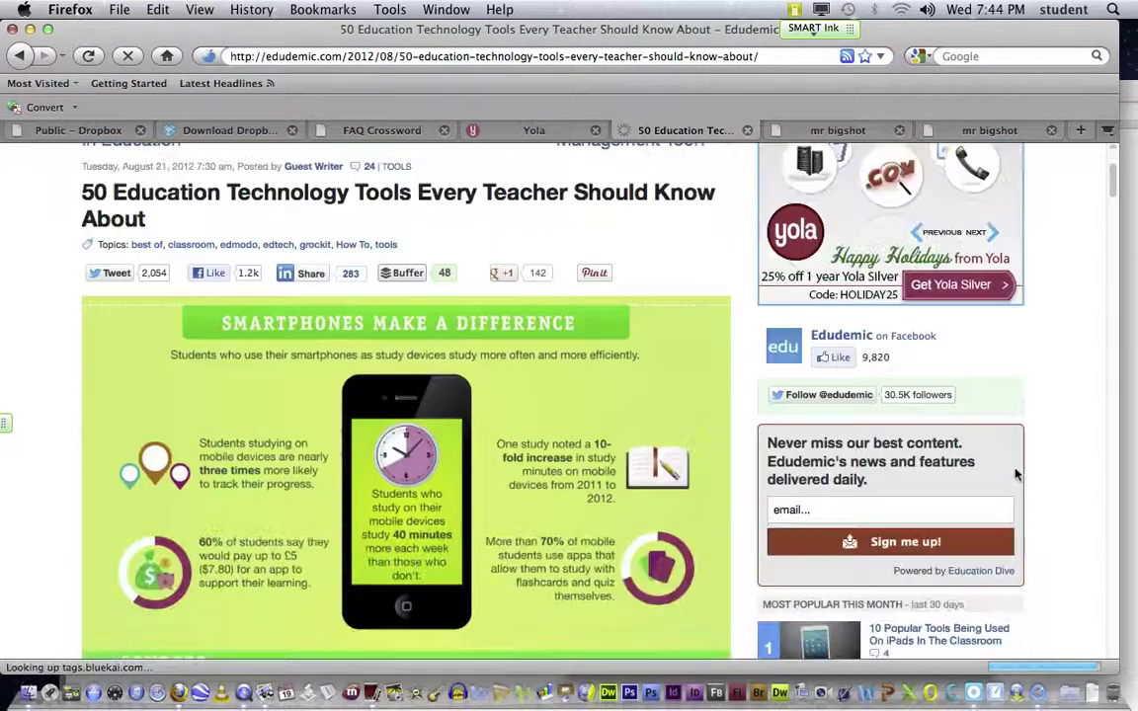
pyautogui.scroll(-9, 1014, 475)
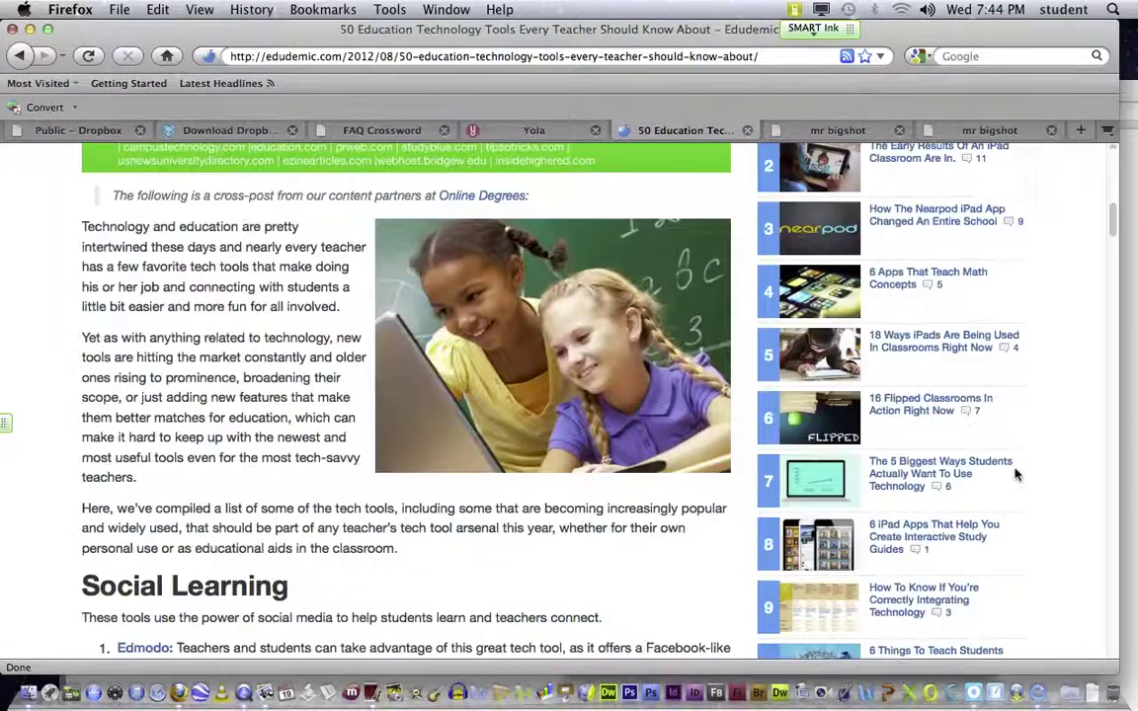
pyautogui.scroll(-4, 1014, 475)
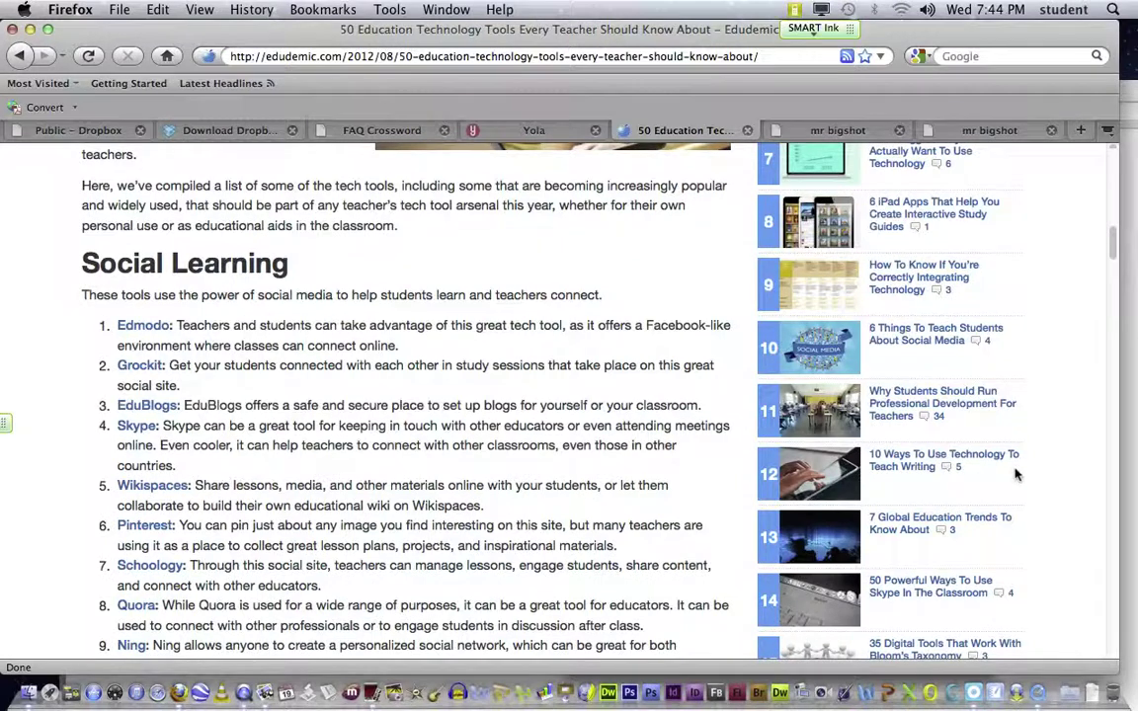
pyautogui.scroll(-1, 1014, 475)
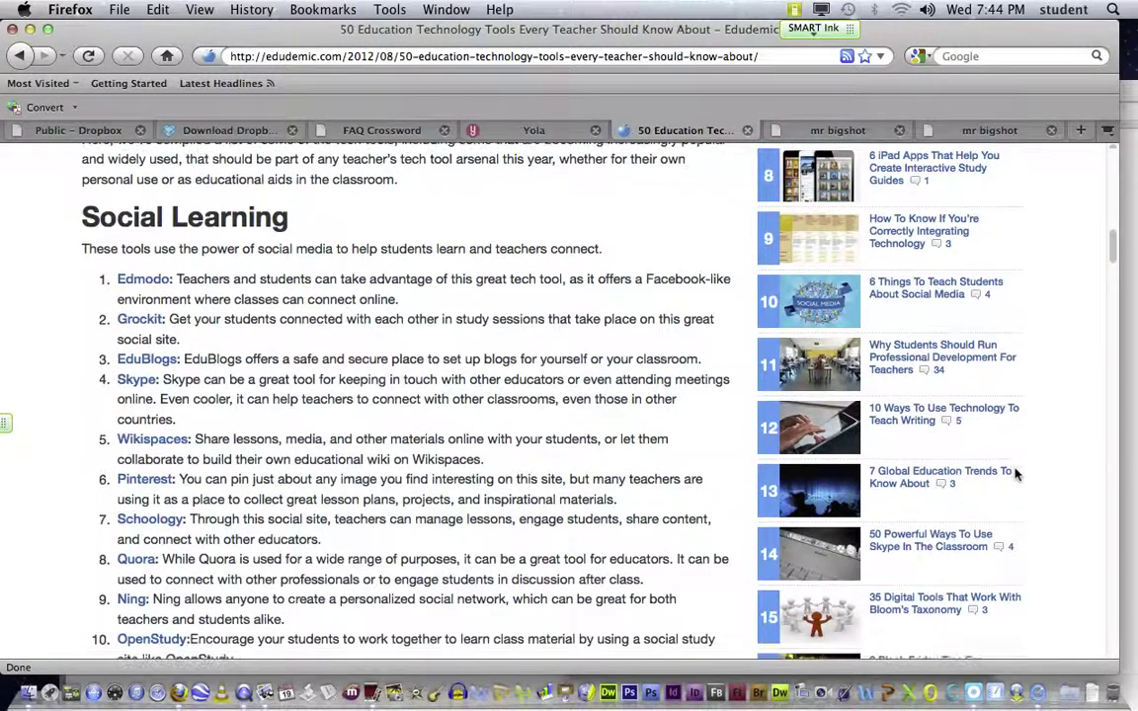
pyautogui.scroll(-2, 1014, 475)
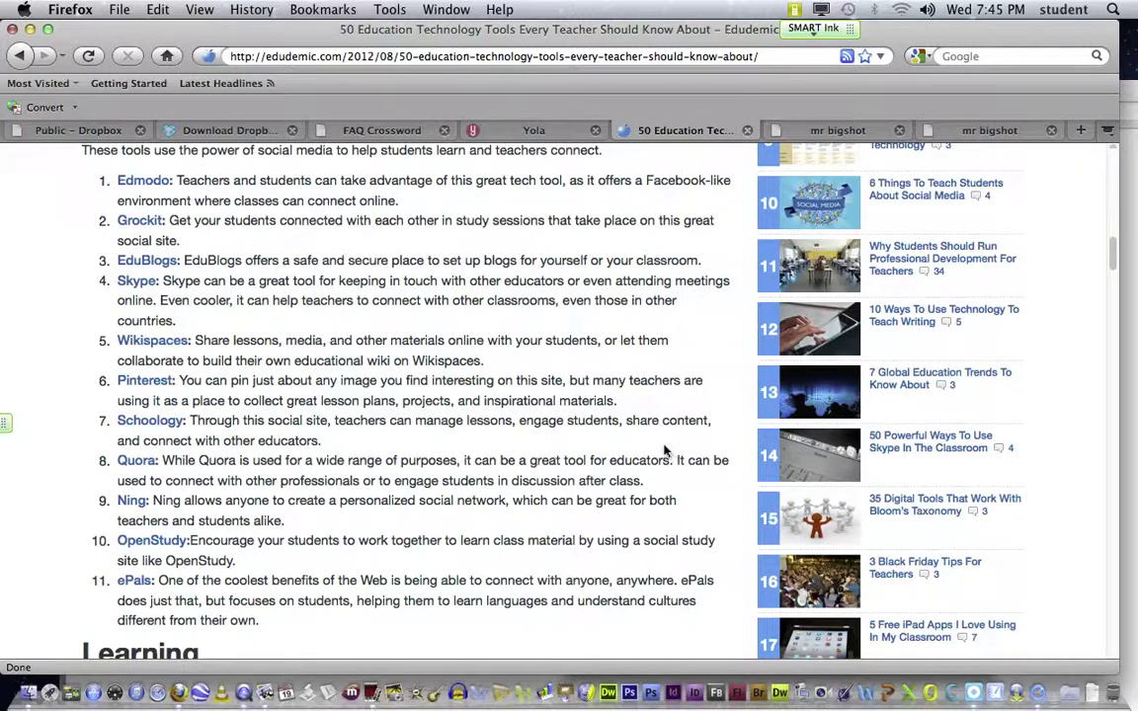
# Step: Scroll the Edudemic article from the Learning section down to Lesson Planning and Tools, items 22–30
pyautogui.scroll(-2, 666, 449)
pyautogui.scroll(-3, 664, 447)
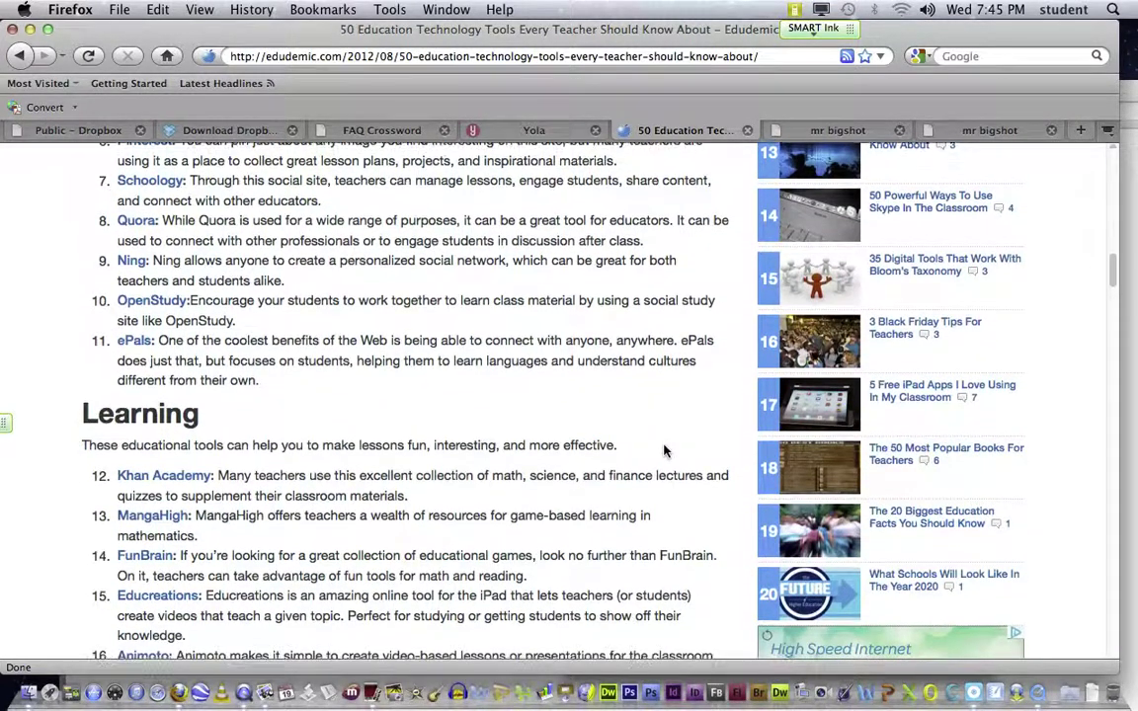
pyautogui.scroll(-1, 663, 451)
pyautogui.scroll(-1, 663, 451)
pyautogui.scroll(-3, 663, 450)
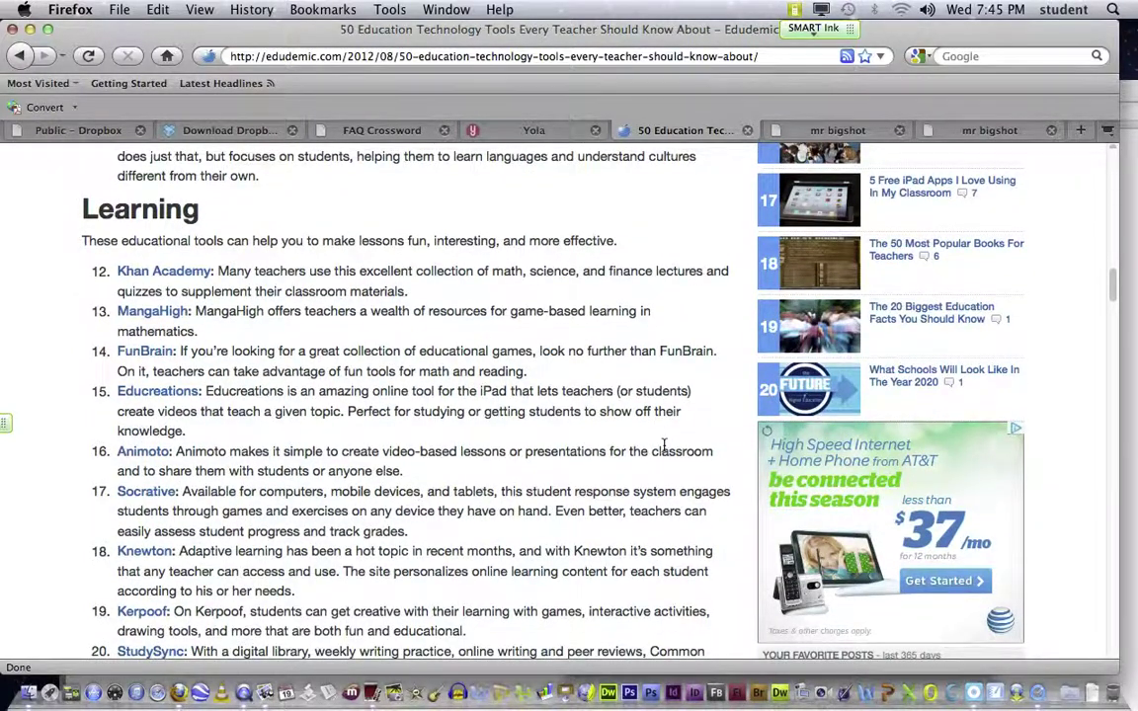
pyautogui.scroll(-3, 663, 446)
pyautogui.scroll(-2, 664, 445)
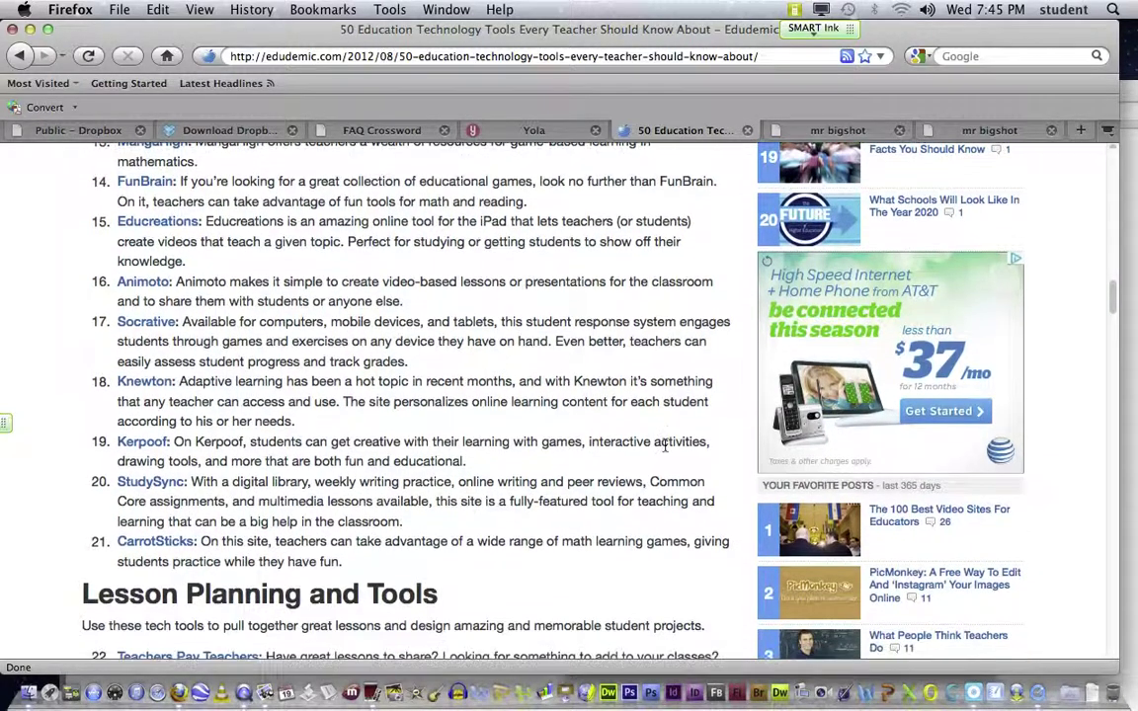
pyautogui.scroll(-2, 664, 445)
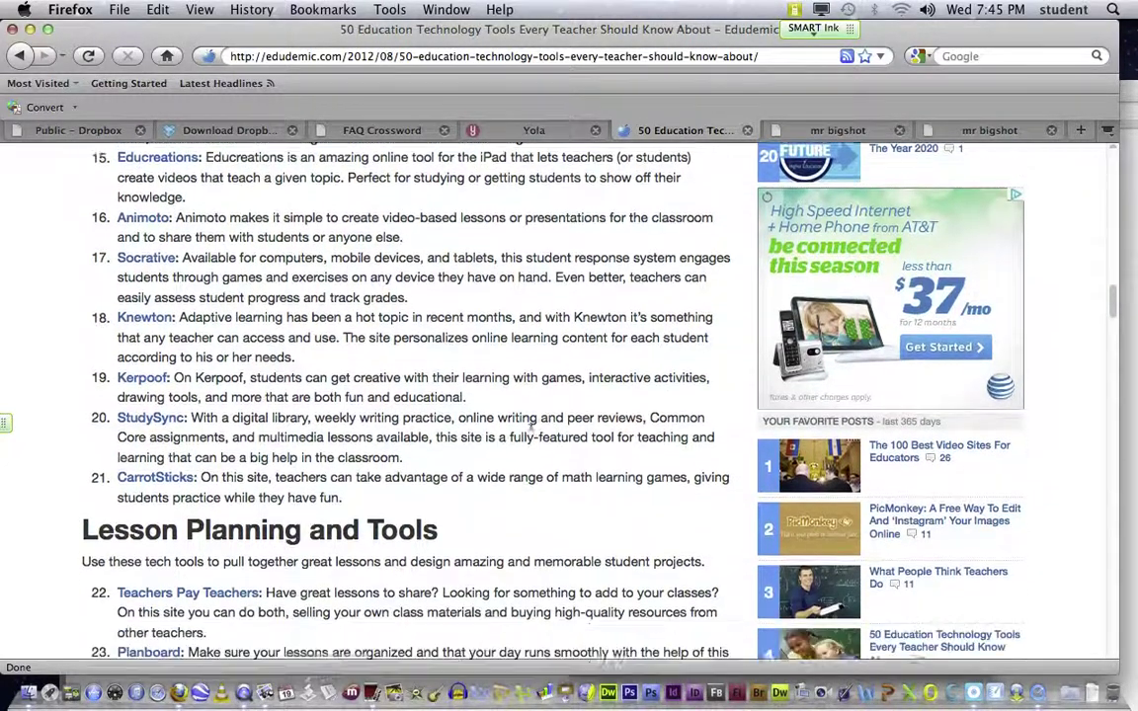
pyautogui.scroll(-1, 553, 429)
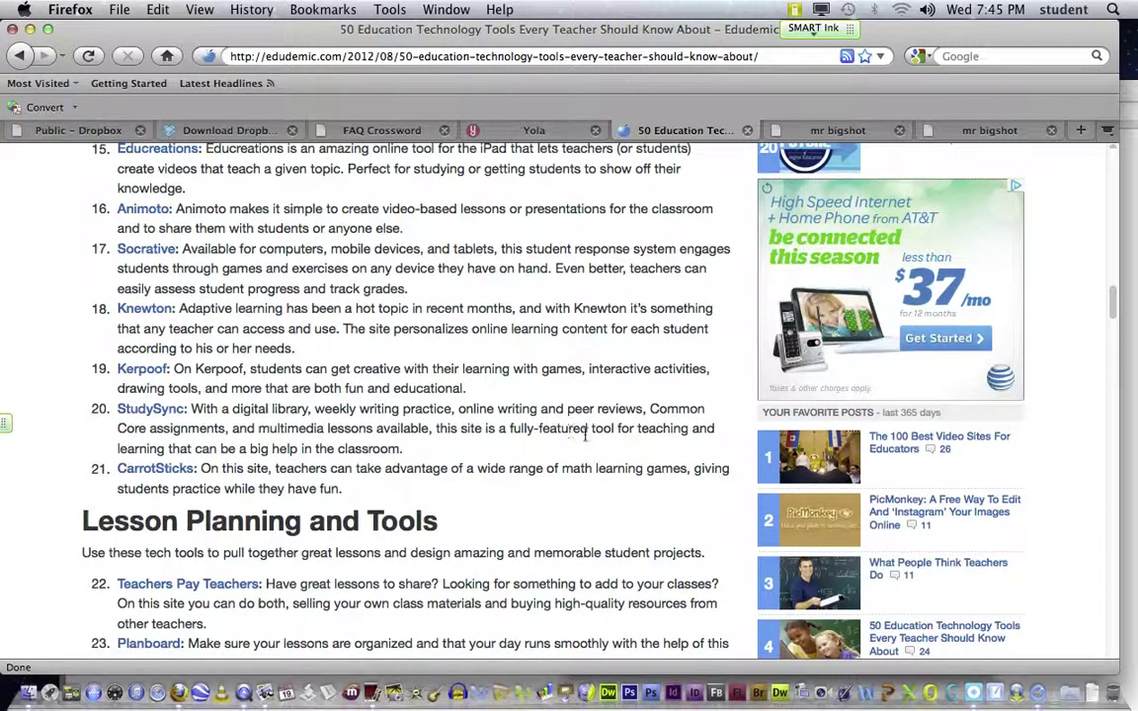
pyautogui.scroll(-8, 585, 435)
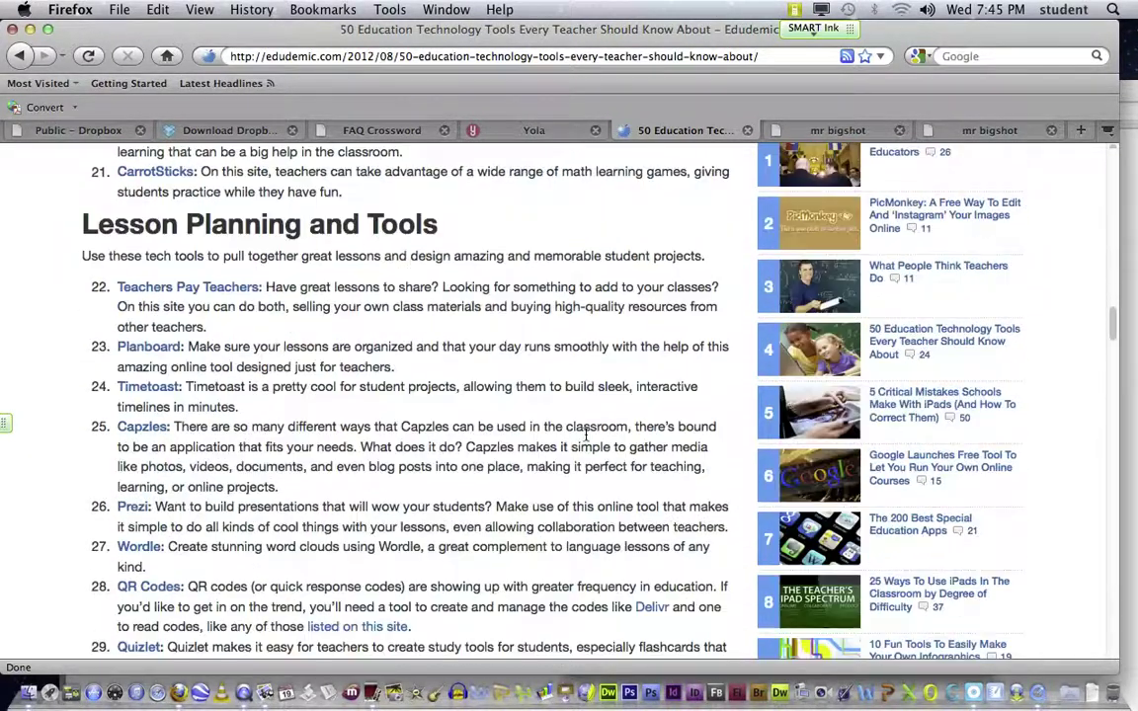
pyautogui.scroll(-2, 585, 436)
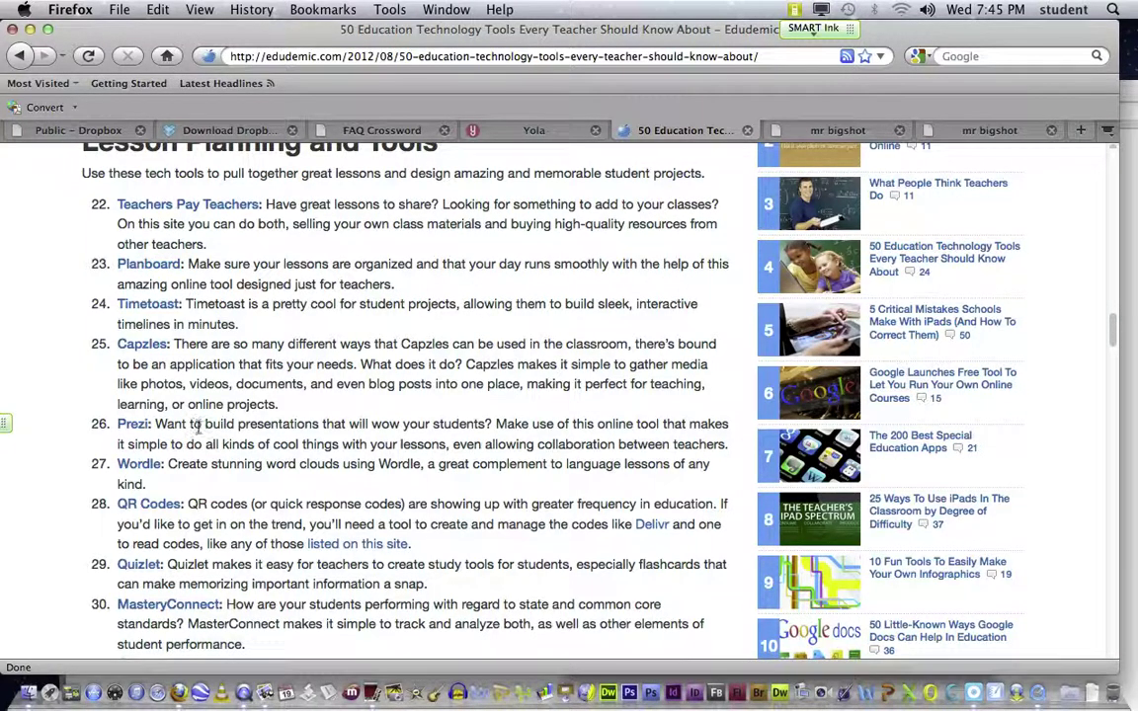
# Step: Scroll on past items 30–37 until the Useful Tools heading is in view
pyautogui.click(196, 429)
pyautogui.scroll(-1, 225, 439)
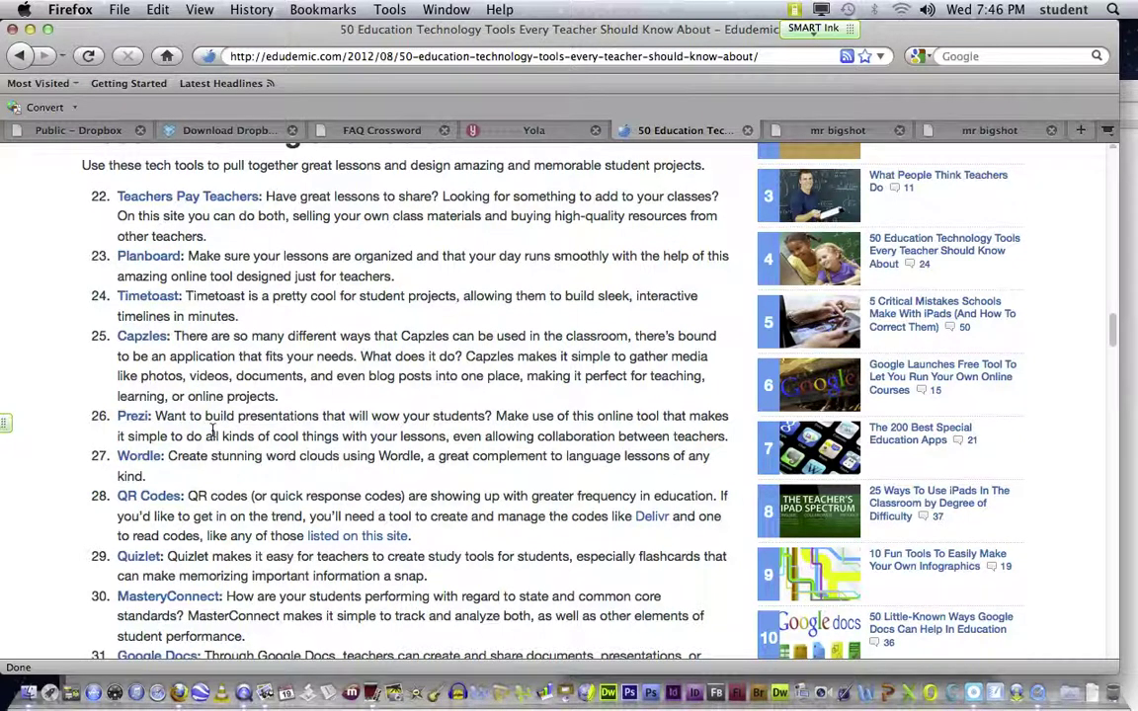
pyautogui.scroll(-3, 211, 427)
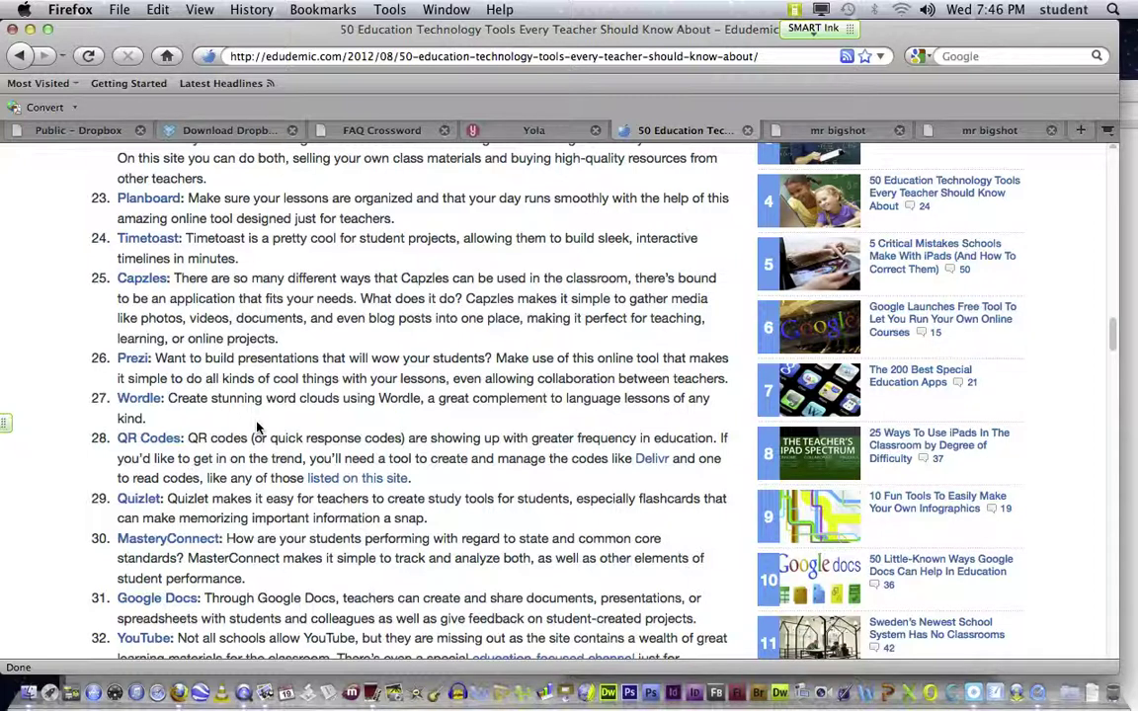
pyautogui.scroll(-3, 256, 427)
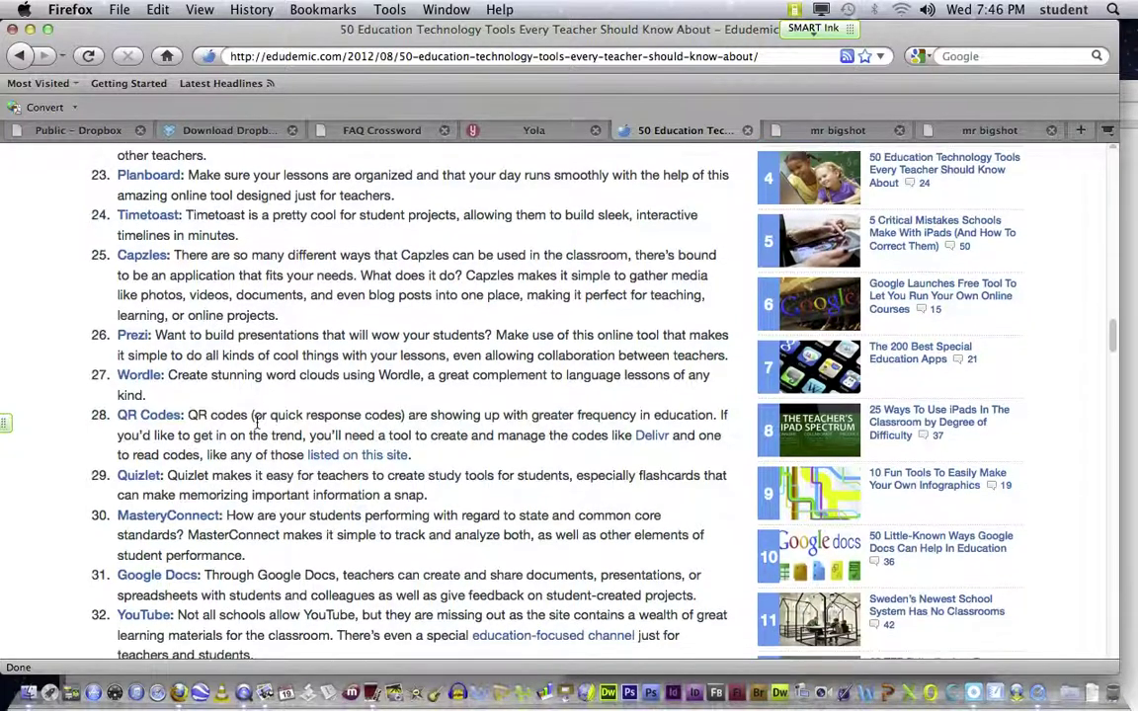
pyautogui.scroll(-4, 376, 455)
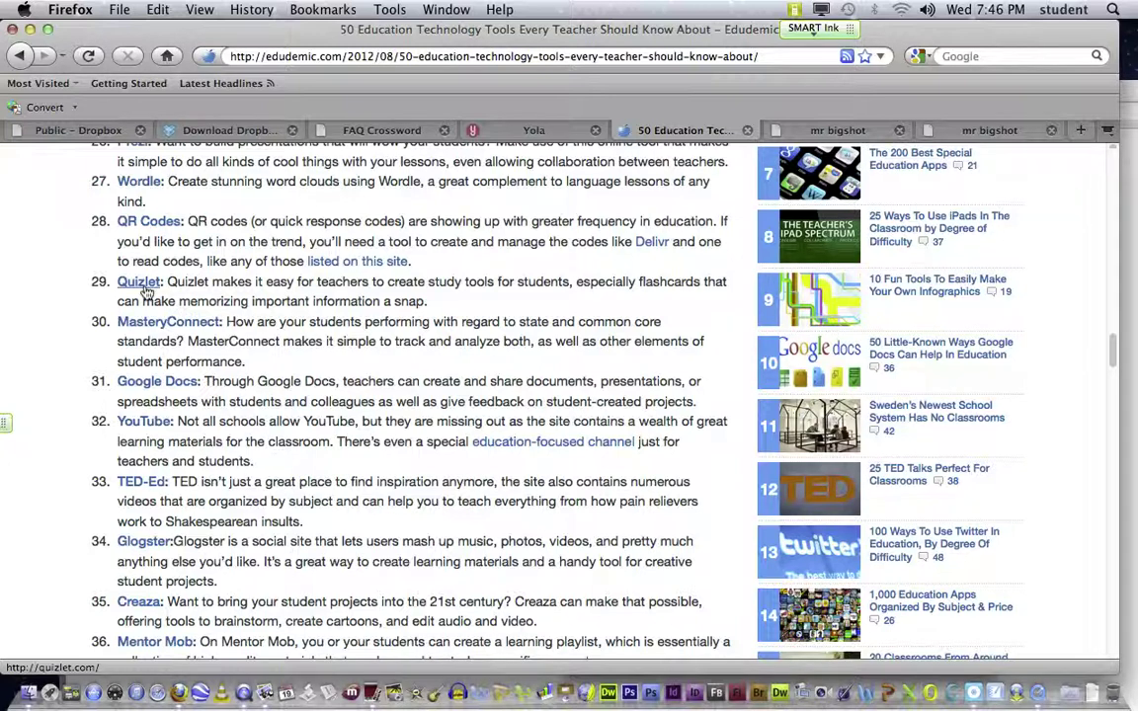
pyautogui.scroll(-3, 146, 292)
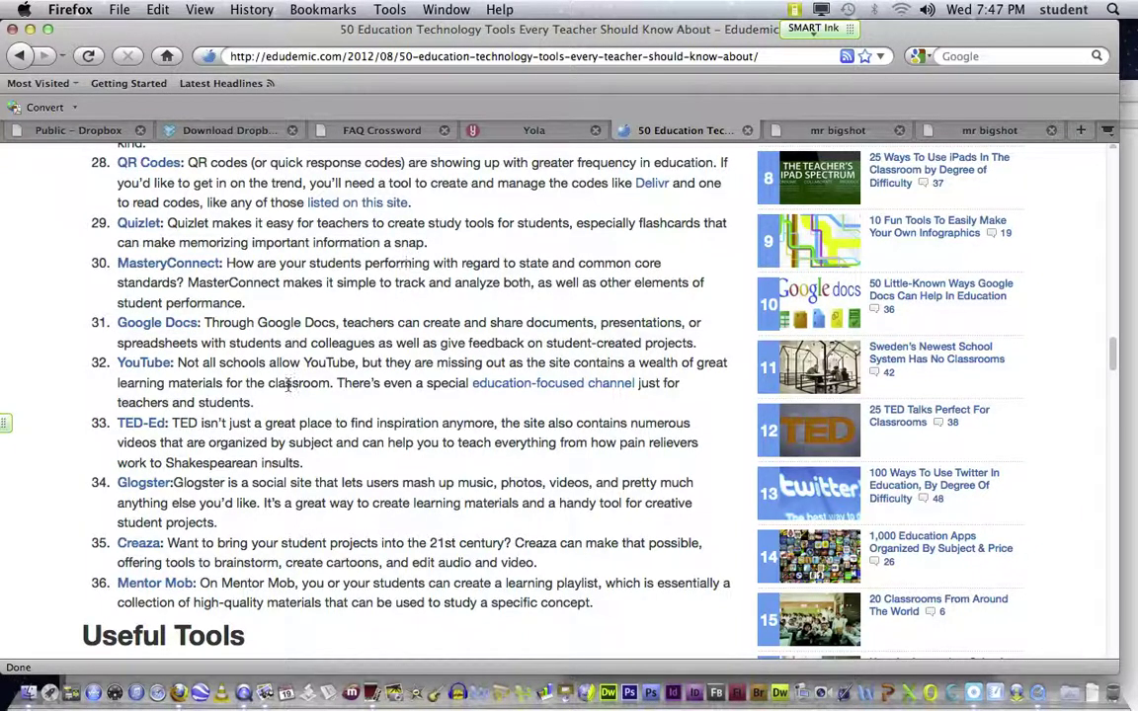
pyautogui.scroll(-7, 287, 386)
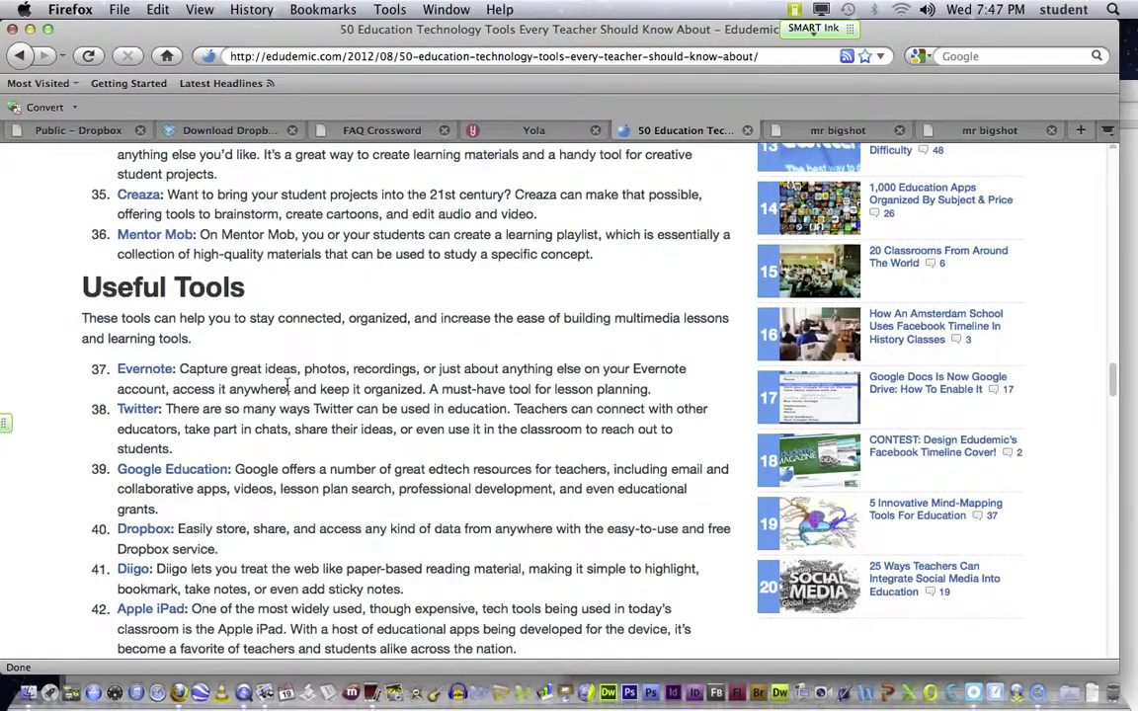
pyautogui.scroll(5, 287, 386)
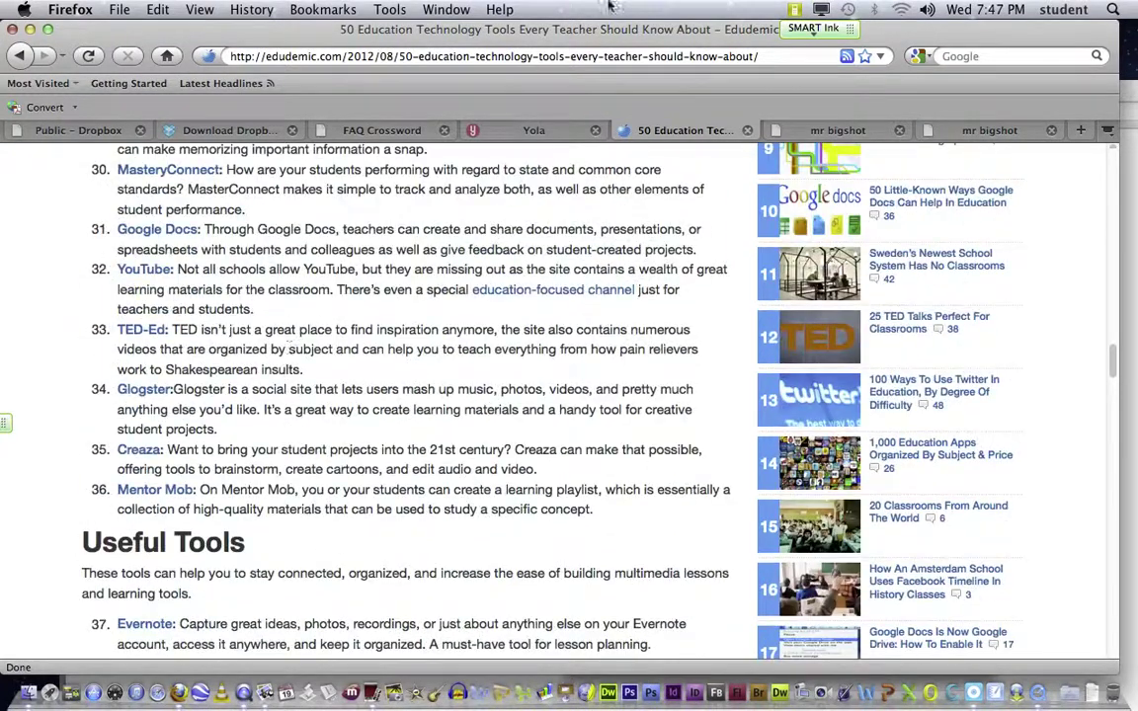
# Step: Load google.com in the Firefox address bar
pyautogui.click(784, 58)
pyautogui.write('go')
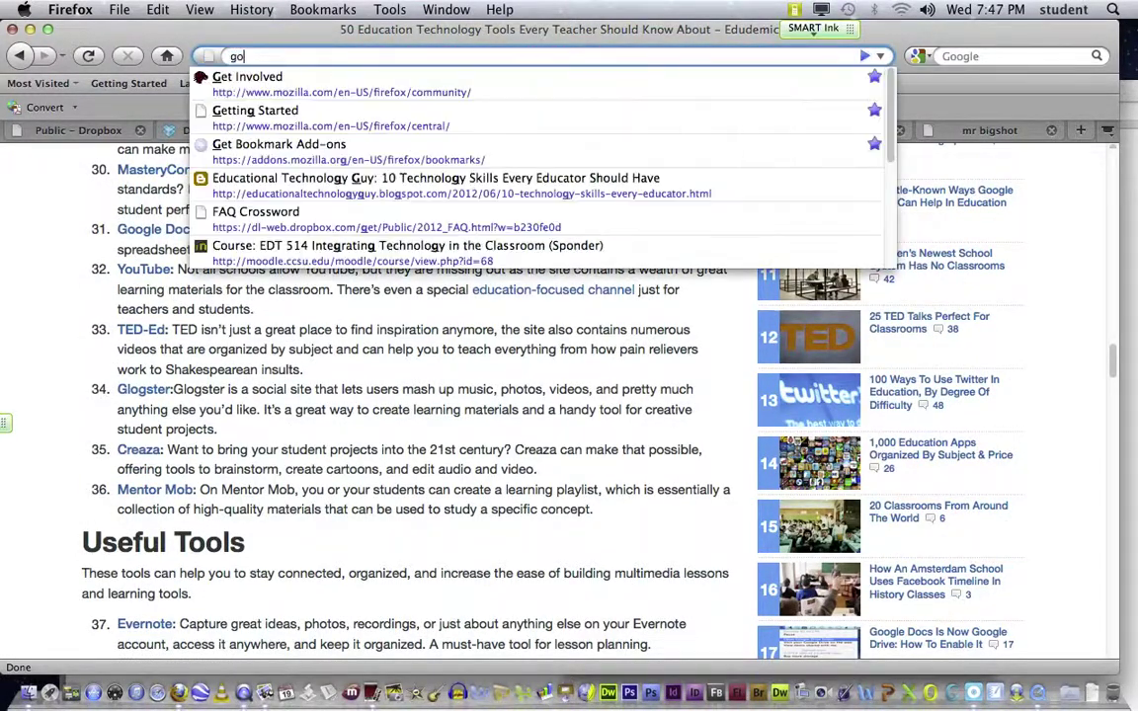
pyautogui.write('ogle.com')
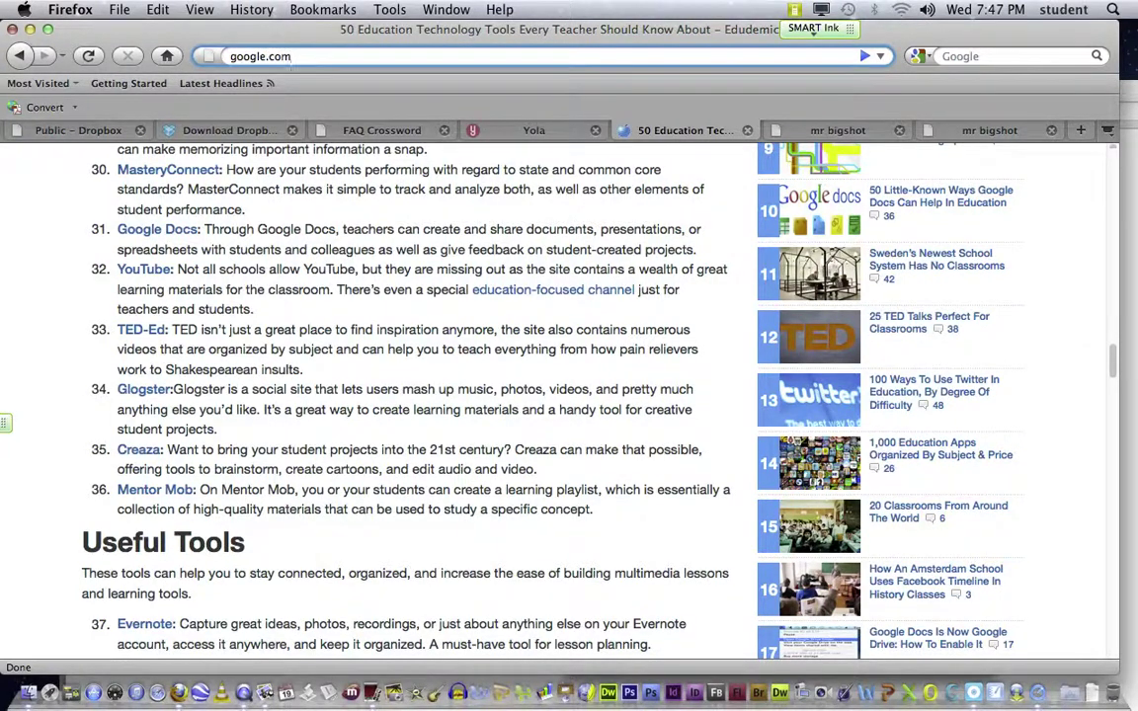
pyautogui.press('Return')
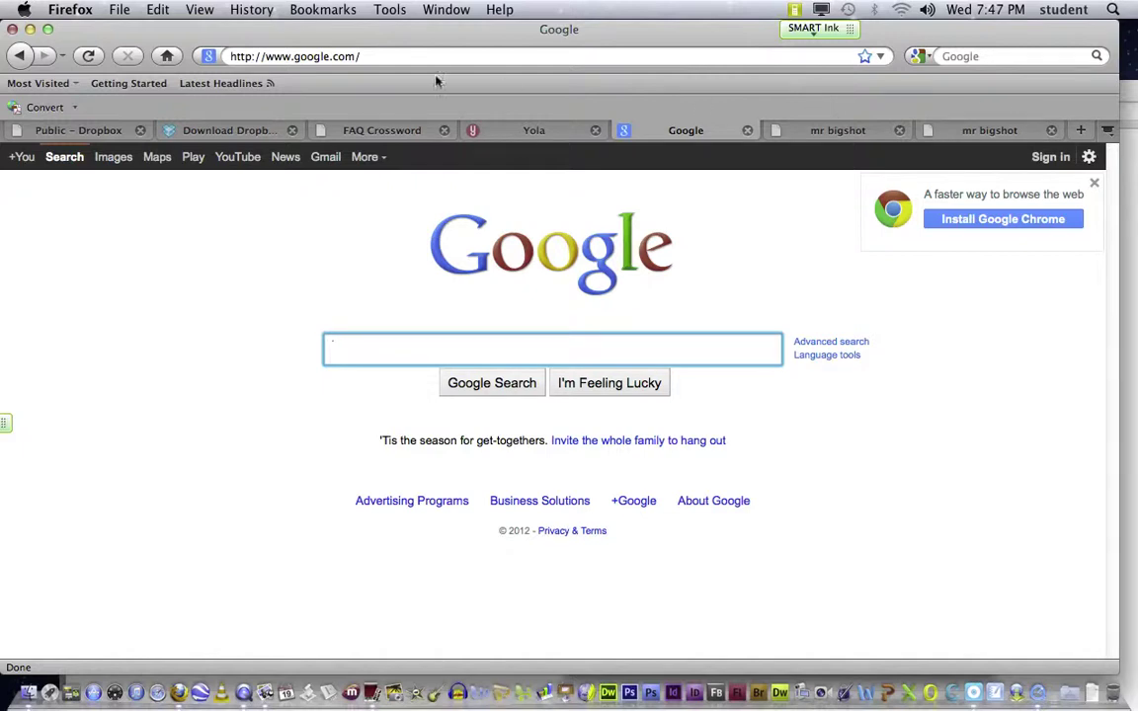
# Step: Sign in with the account e-mail and password, re-entering the password once
pyautogui.click(1049, 158)
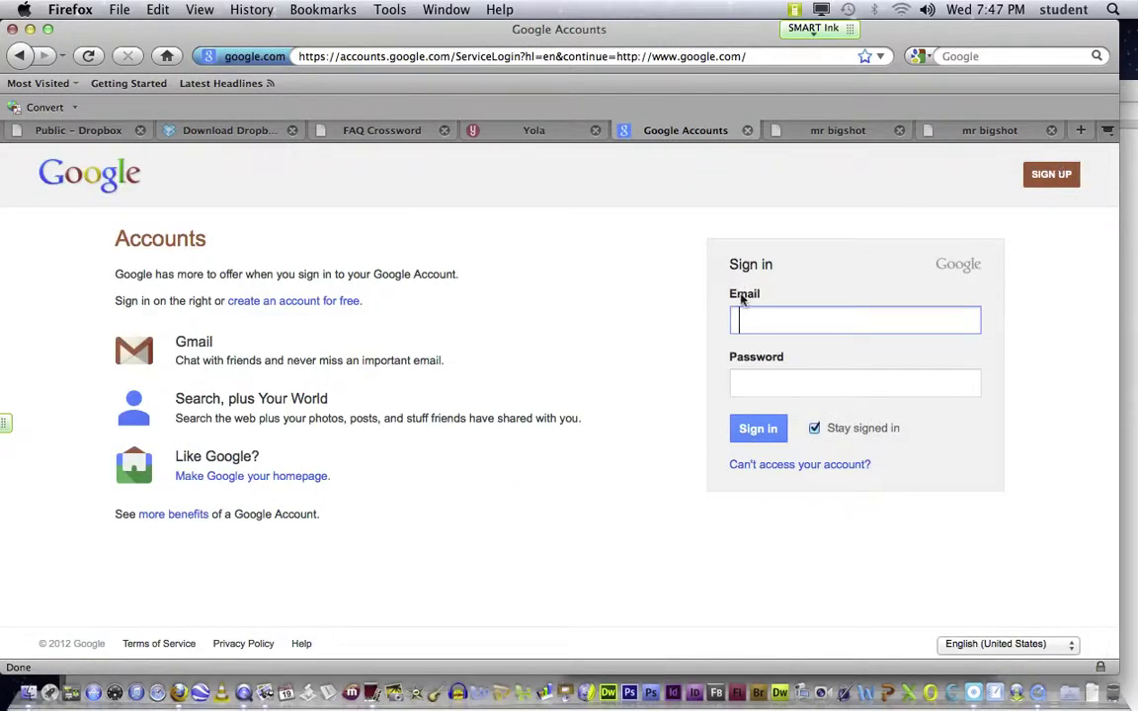
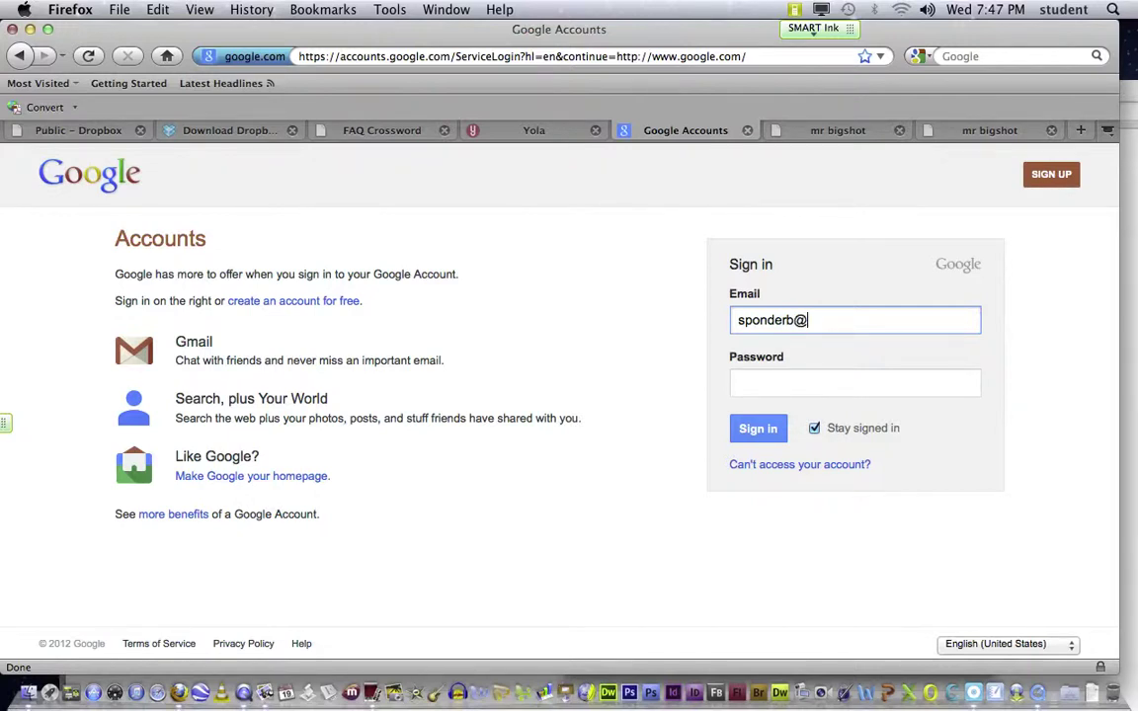
pyautogui.press('Tab')
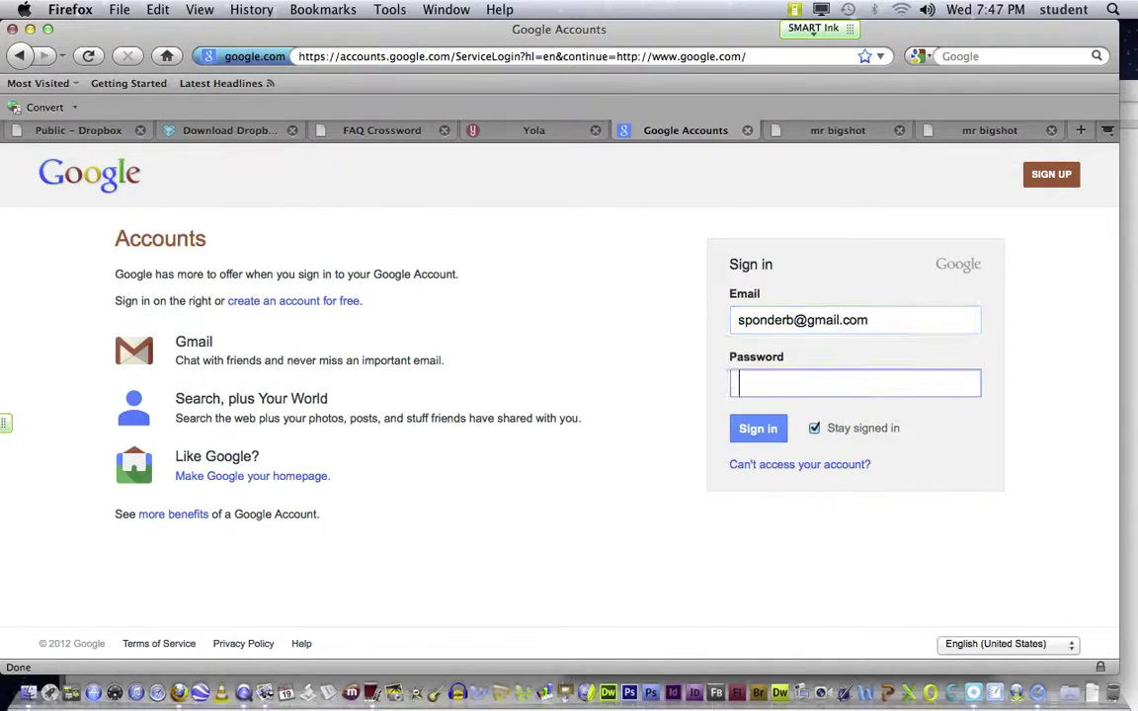
pyautogui.write('••••••••••')
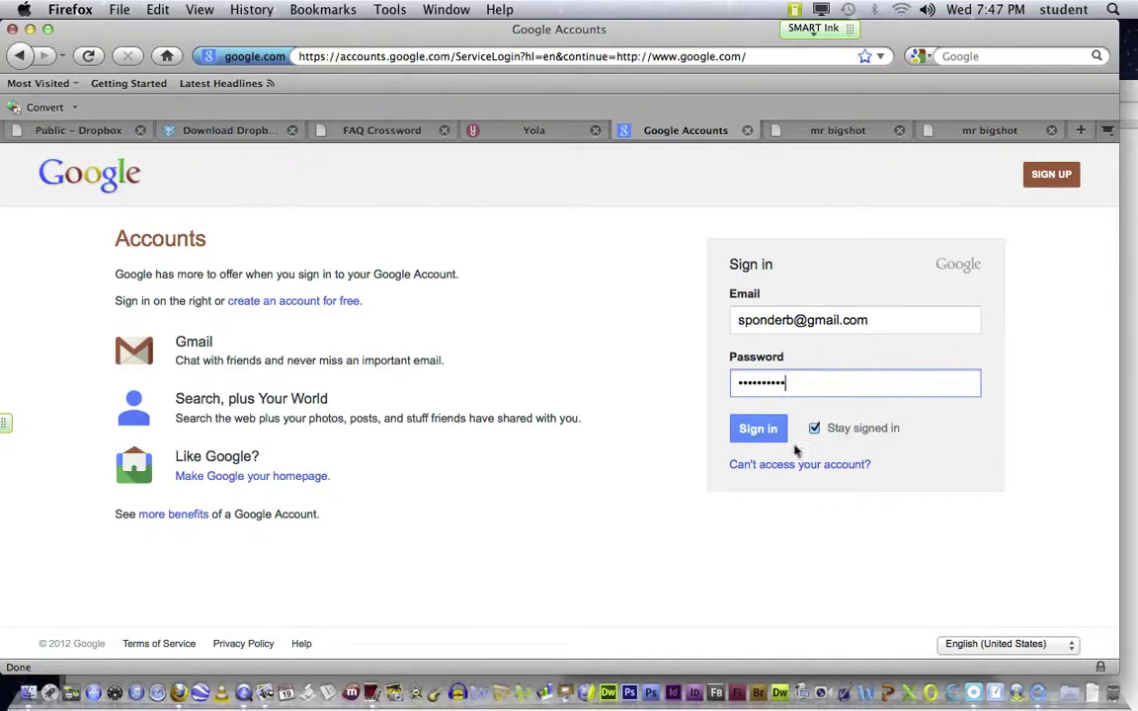
pyautogui.tripleClick(898, 321)
pyautogui.click(756, 433)
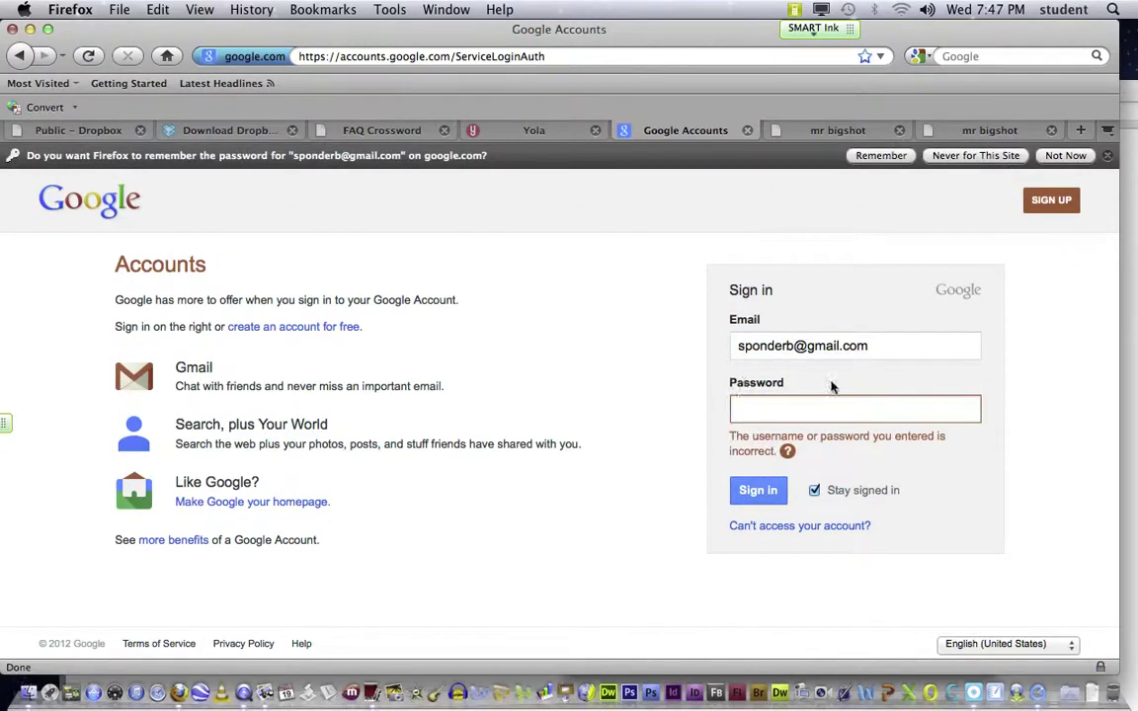
pyautogui.write('••••••••••')
pyautogui.click(758, 492)
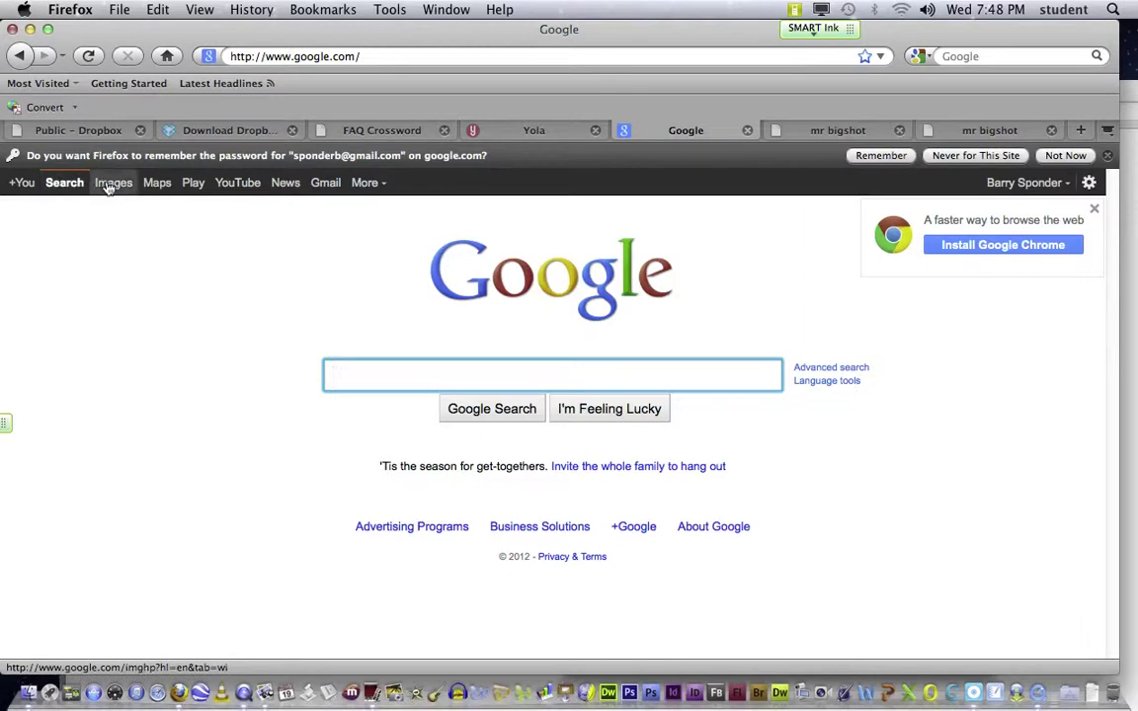
# Step: Open Google Drive from Google's More menu and show the CREATE list of new file types
pyautogui.click(383, 187)
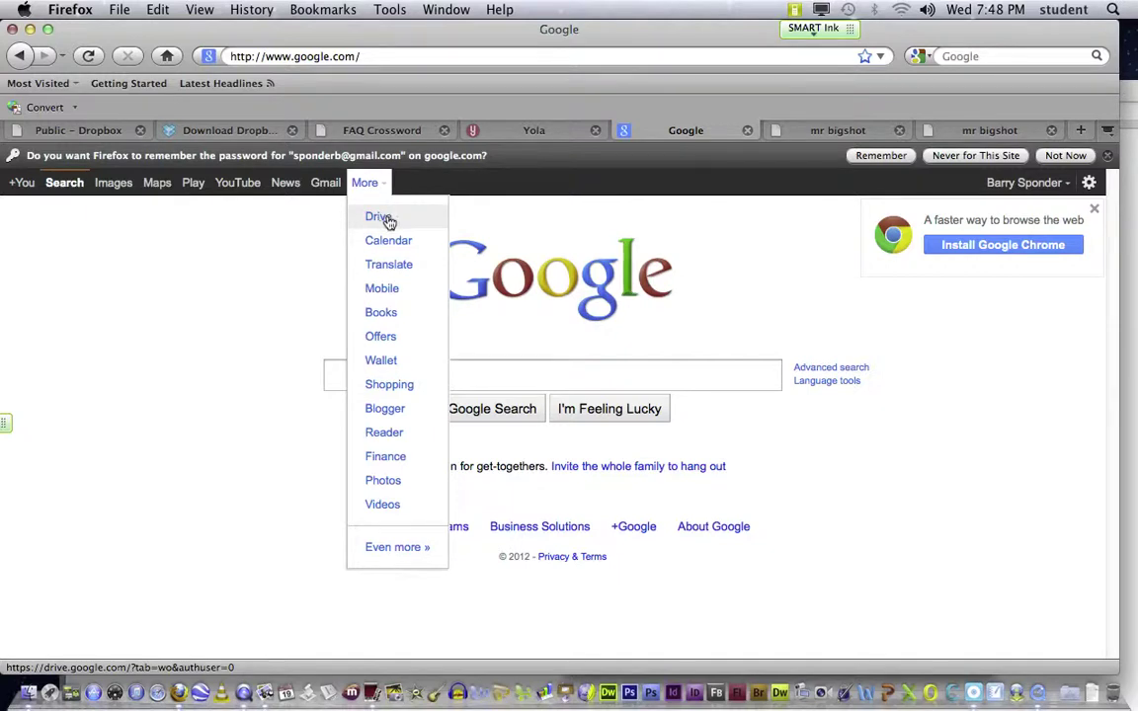
pyautogui.click(386, 220)
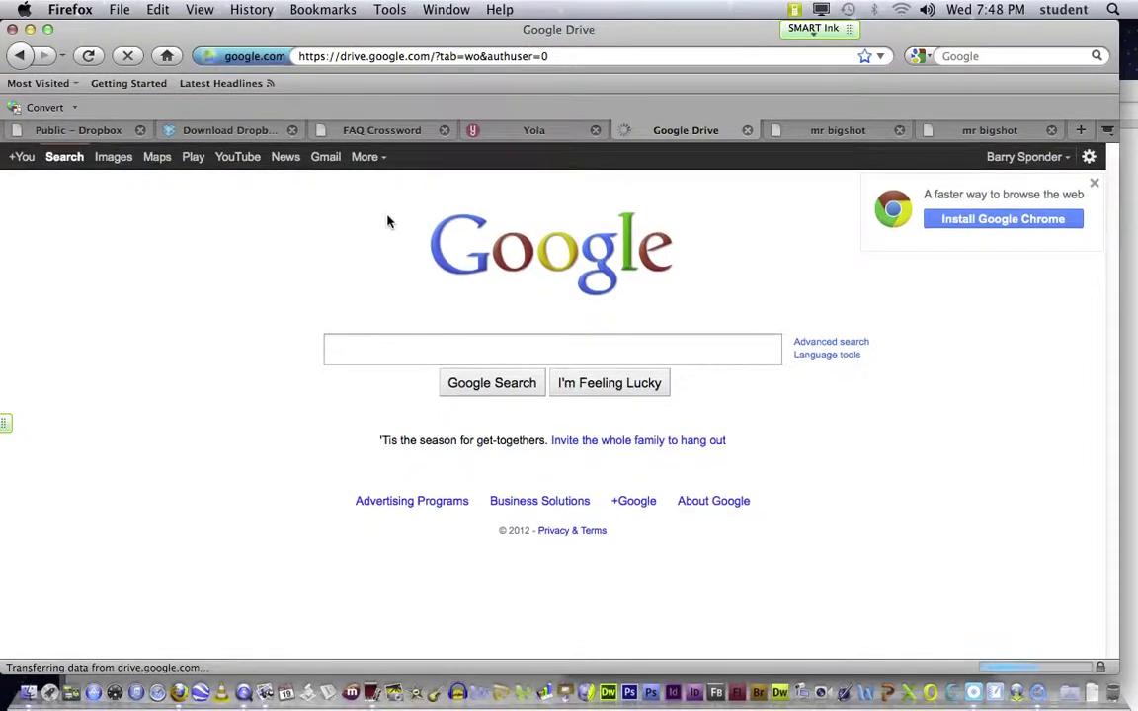
pyautogui.moveTo(191, 31); pyautogui.dragTo(248, 15)
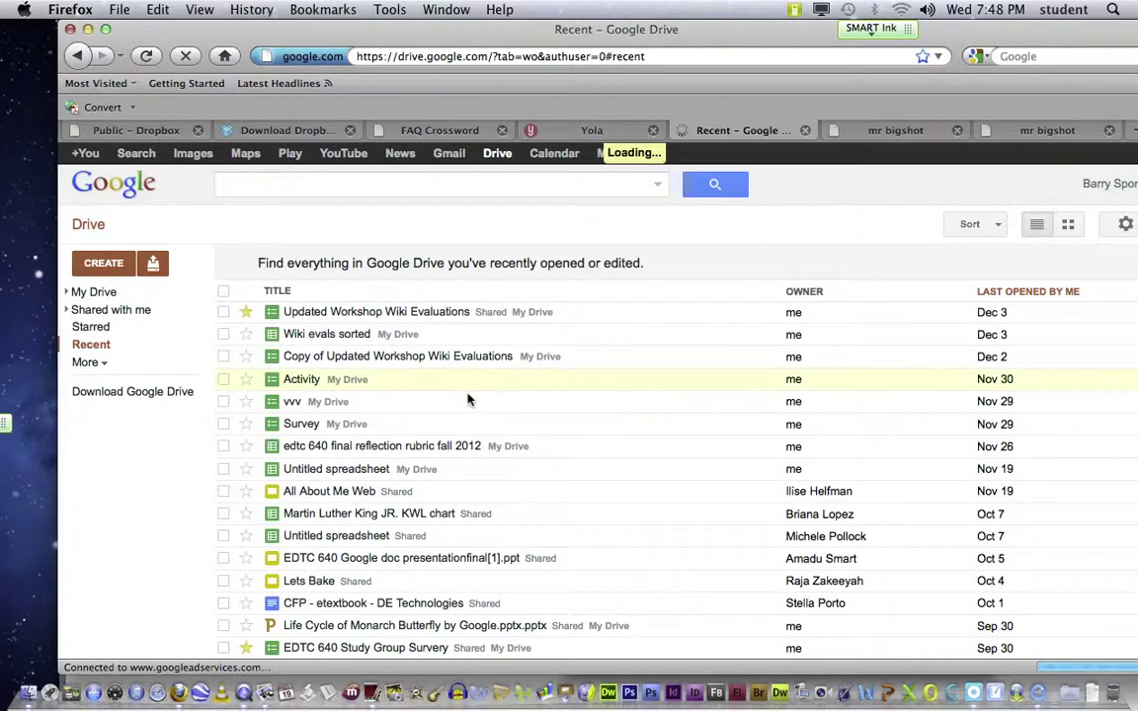
pyautogui.scroll(-5, 481, 397)
pyautogui.scroll(5, 481, 397)
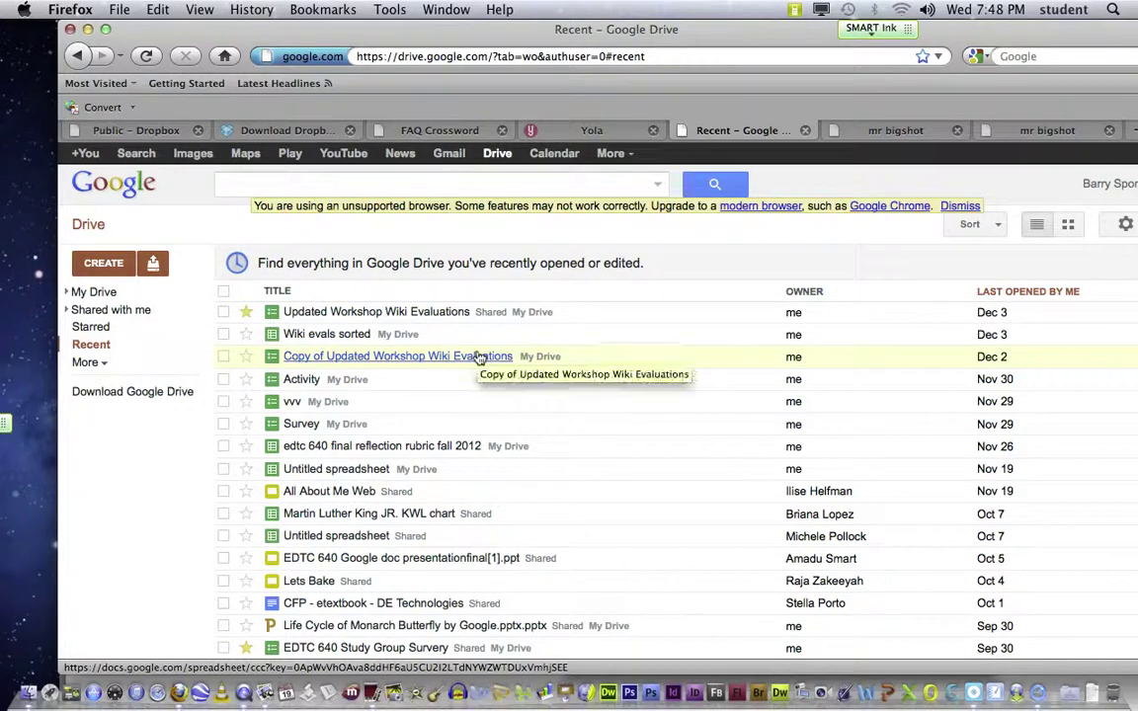
pyautogui.click(100, 265)
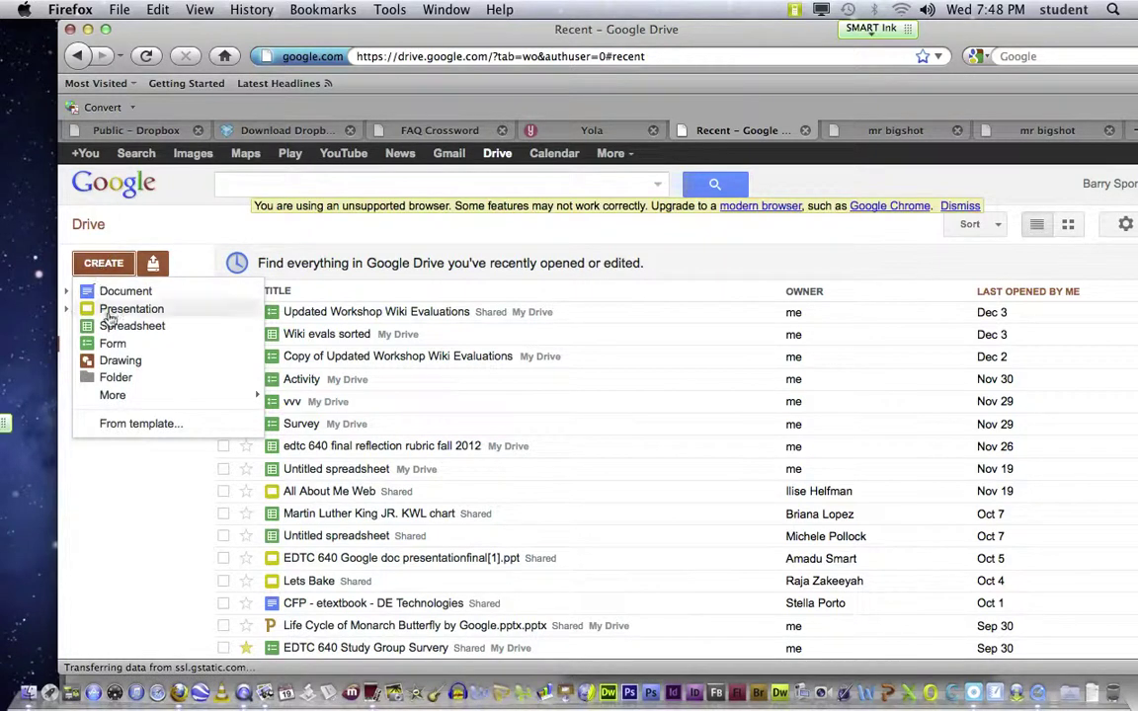
# Step: Create a new form titled 'Tech Quiz' with the description 'Don't cheat'
pyautogui.click(109, 344)
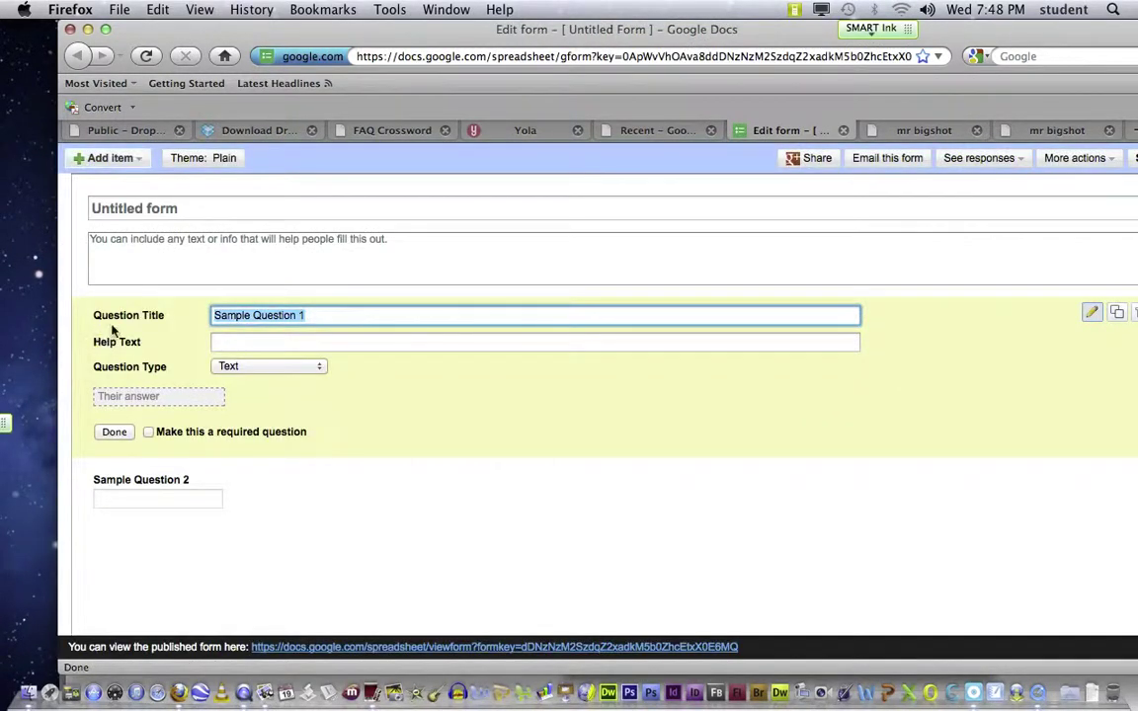
pyautogui.click(180, 209)
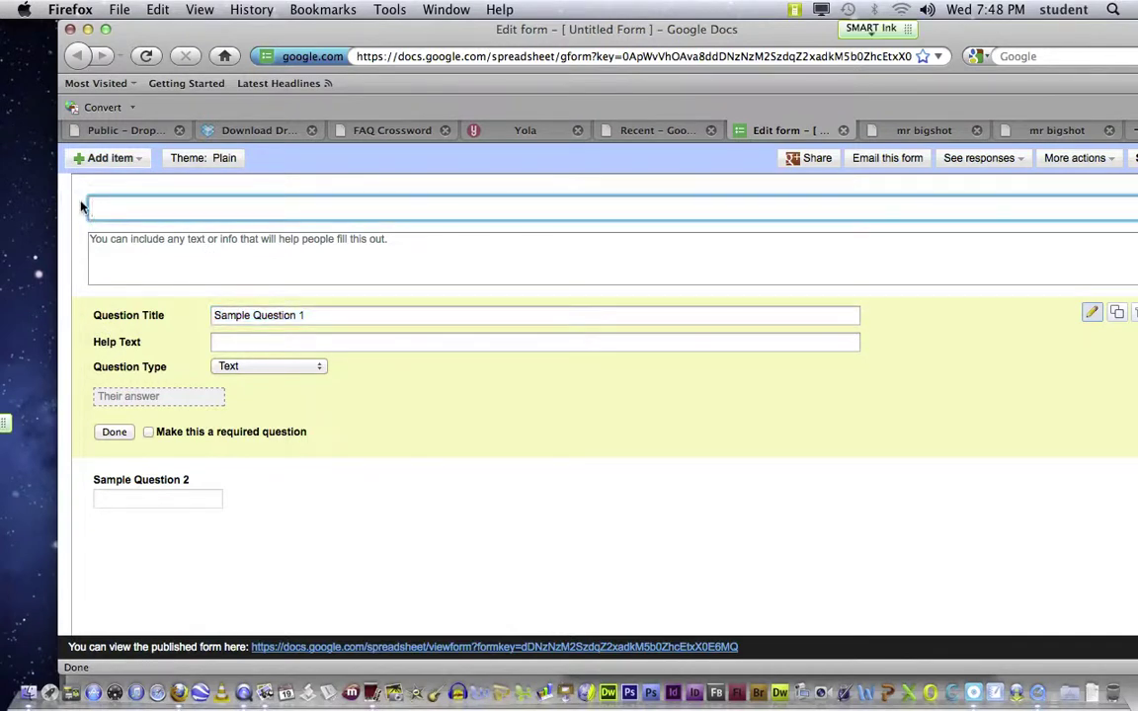
pyautogui.write('Tech Quiz')
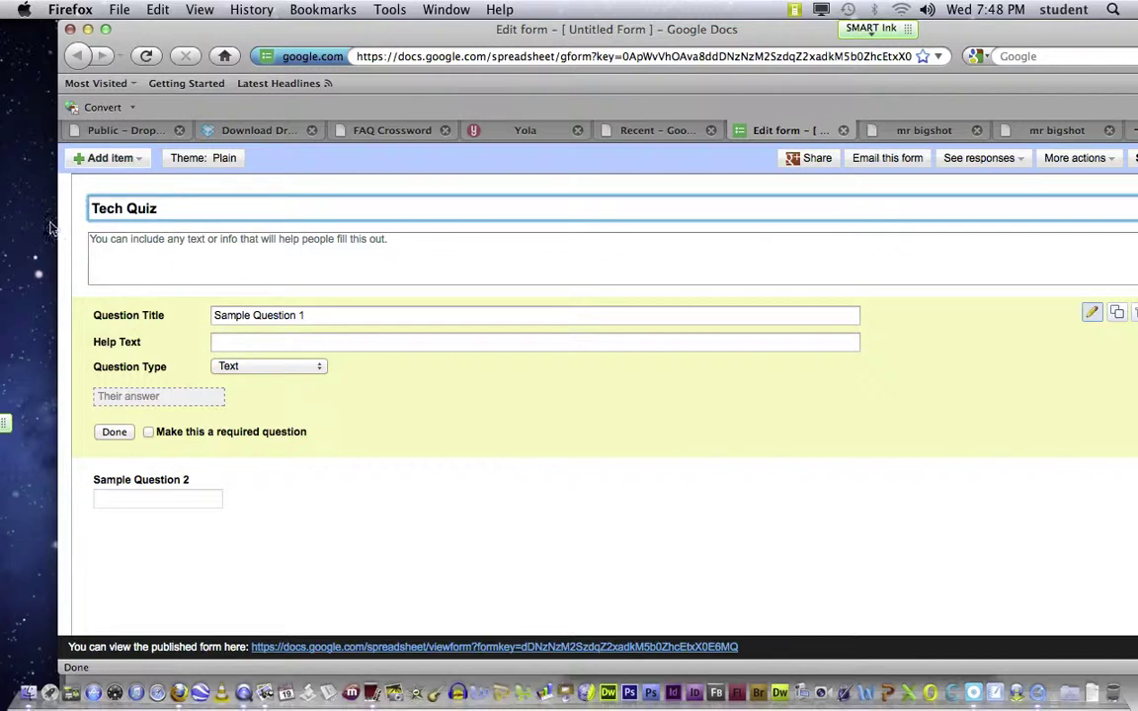
pyautogui.click(225, 253)
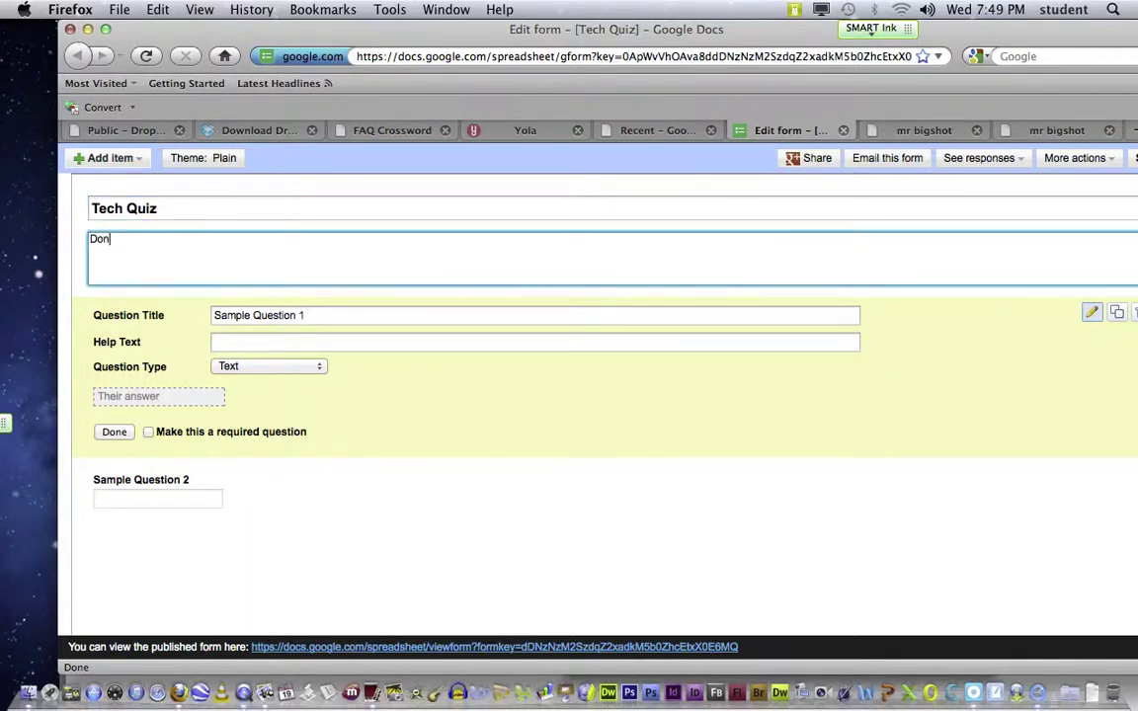
pyautogui.write("Don't che")
# Step: Replace the first question's title with 'What is the boiling point of water?'
pyautogui.click(317, 315)
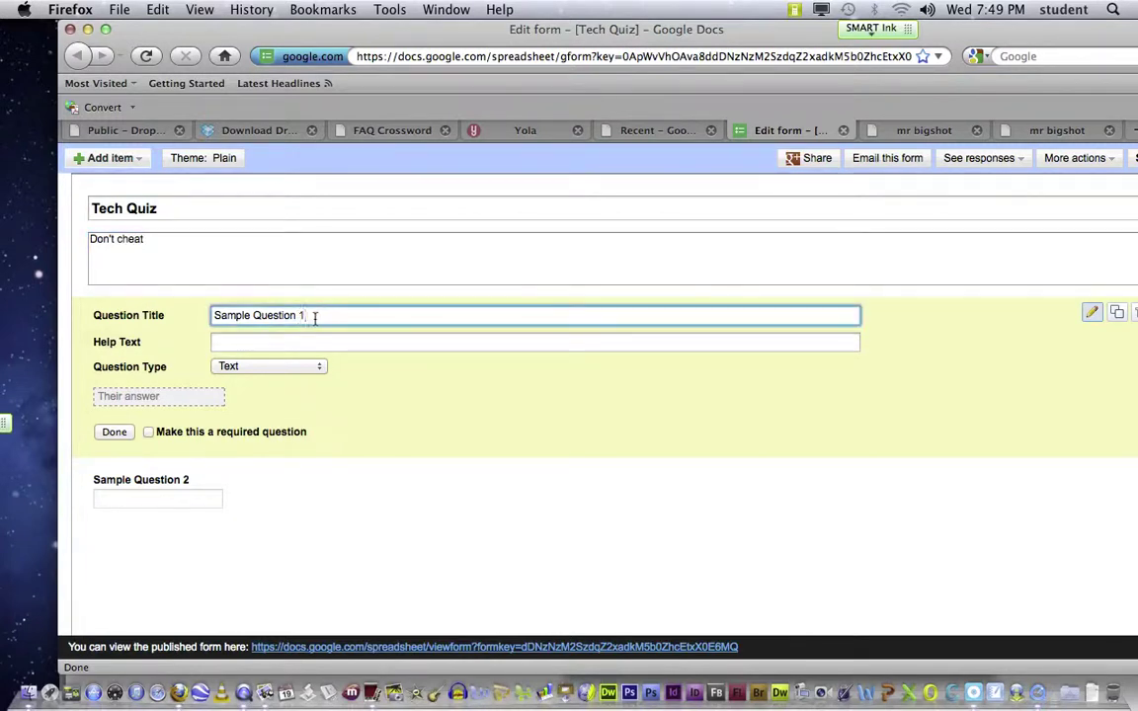
pyautogui.moveTo(326, 315); pyautogui.dragTo(171, 313)
pyautogui.write('What is')
pyautogui.write(' the boiling point of mer')
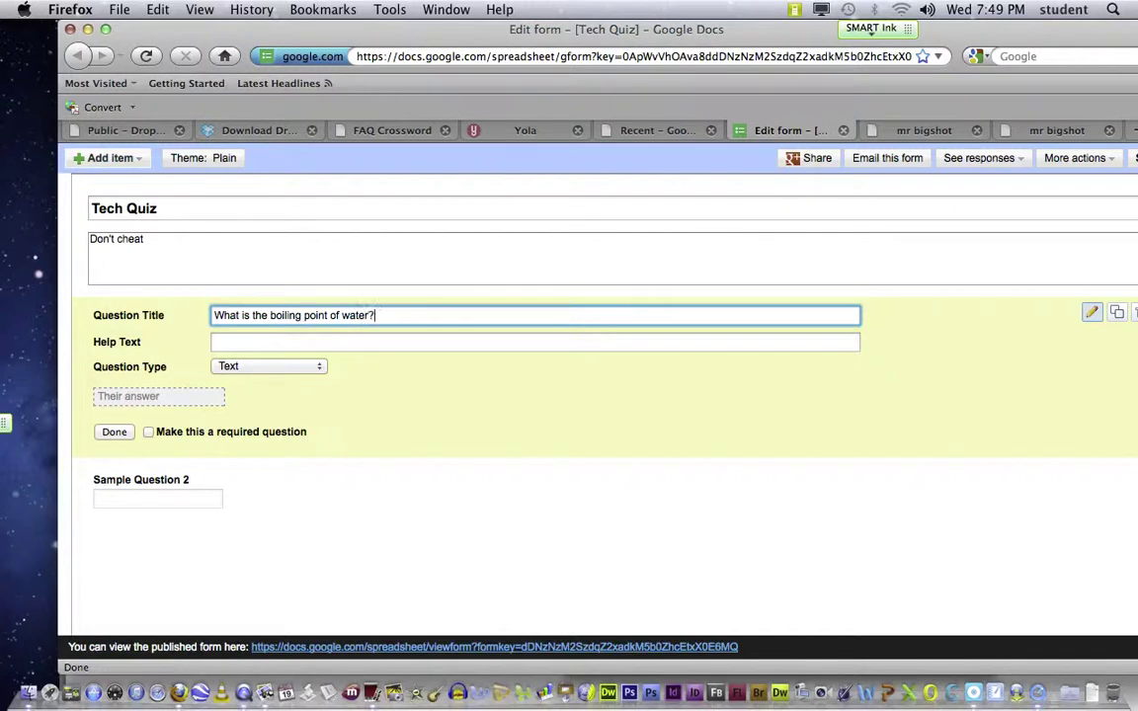
# Step: Make the question required multiple choice with options 300 Degrees, 120 and 212
pyautogui.click(311, 367)
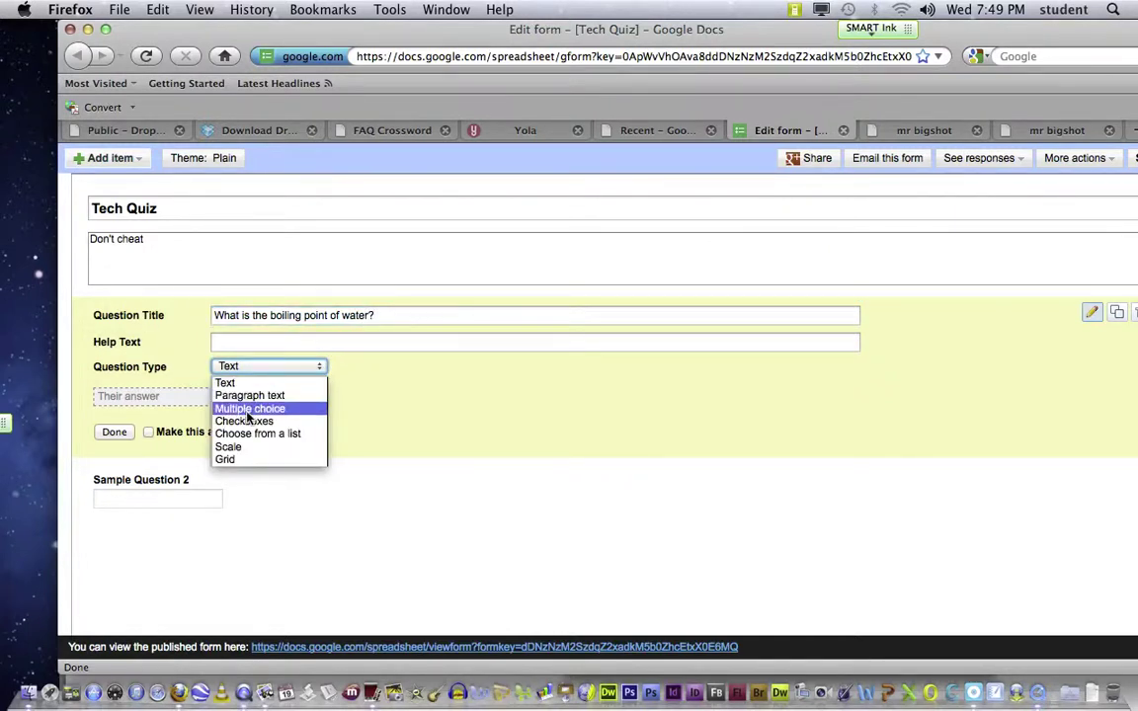
pyautogui.click(252, 410)
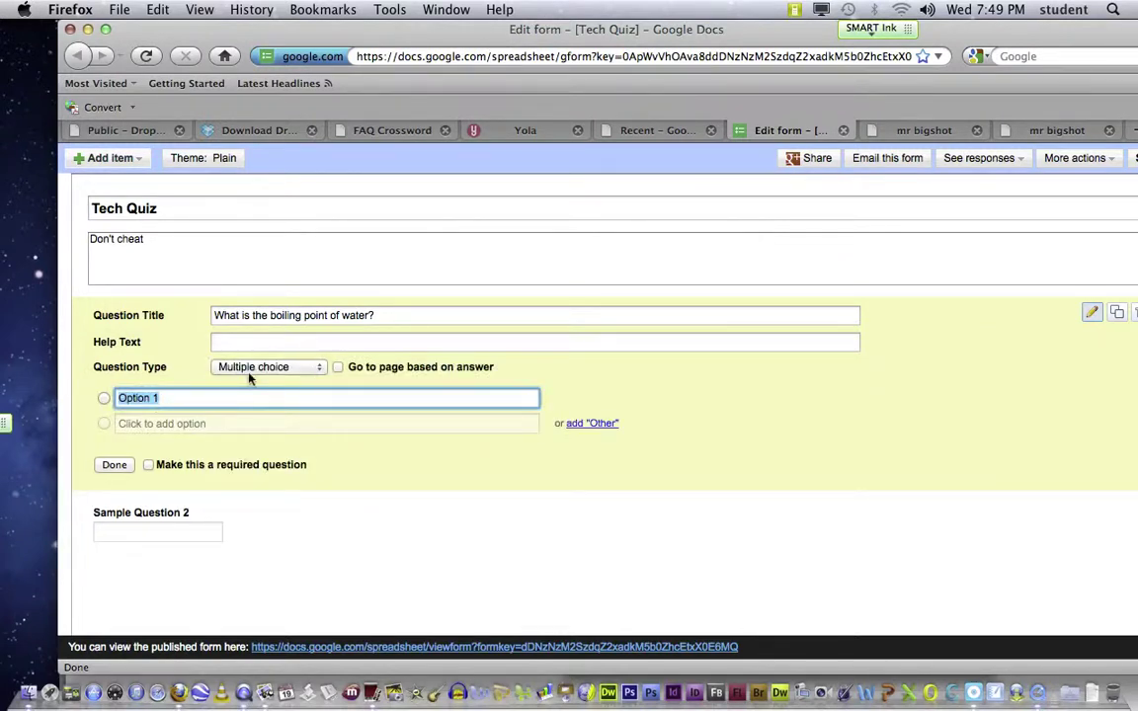
pyautogui.write('300 Degrees')
pyautogui.click(138, 423)
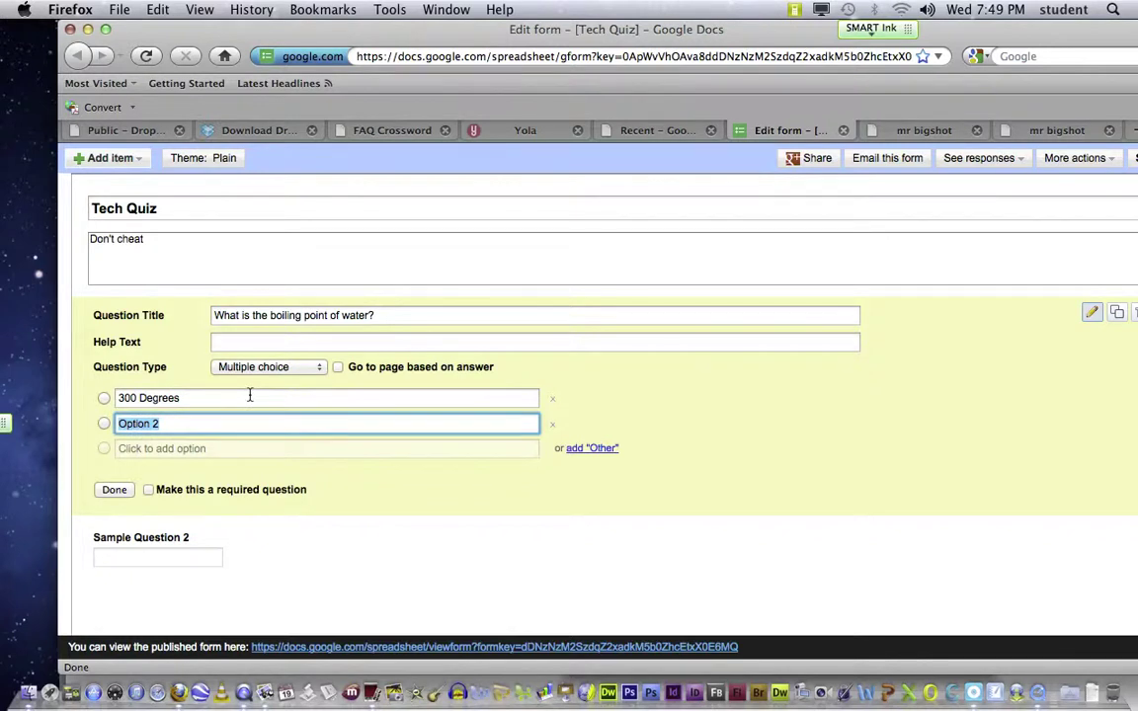
pyautogui.write('120')
pyautogui.click(173, 448)
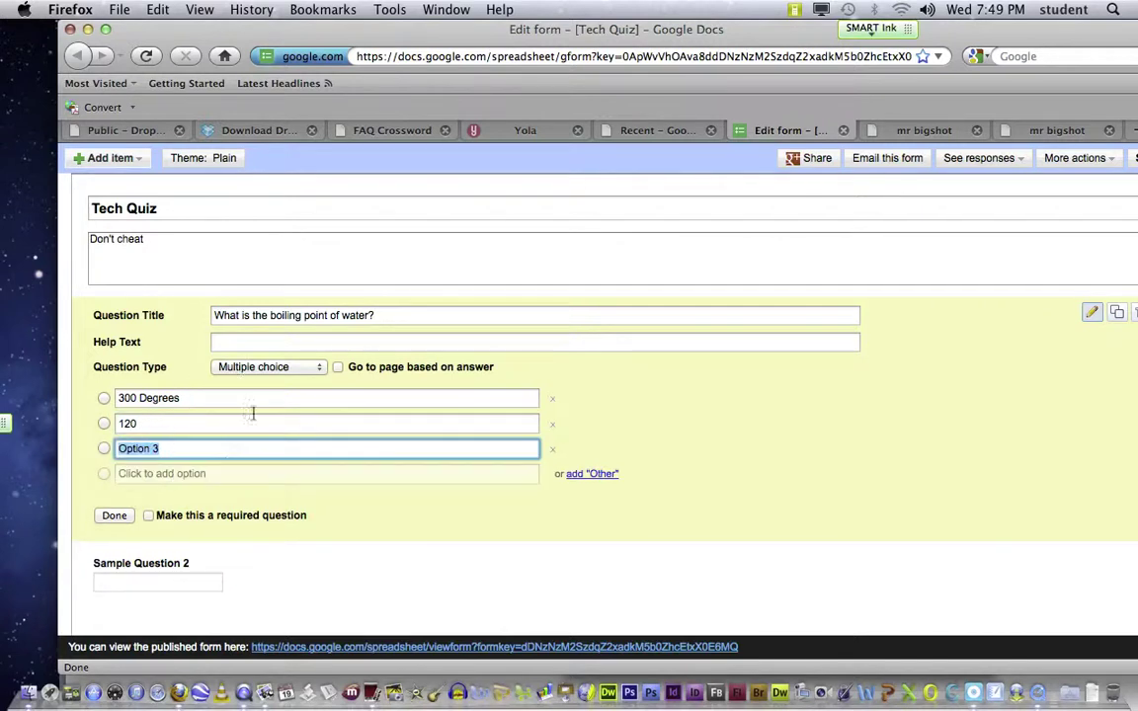
pyautogui.write('3')
pyautogui.click(103, 451)
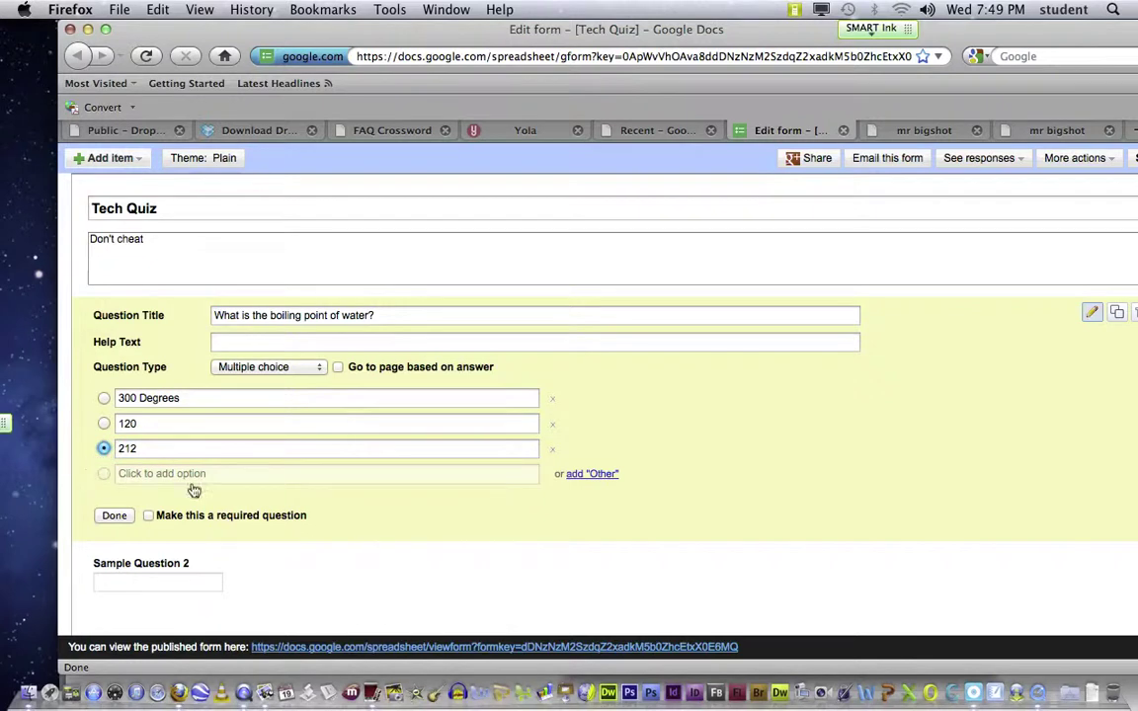
pyautogui.click(148, 517)
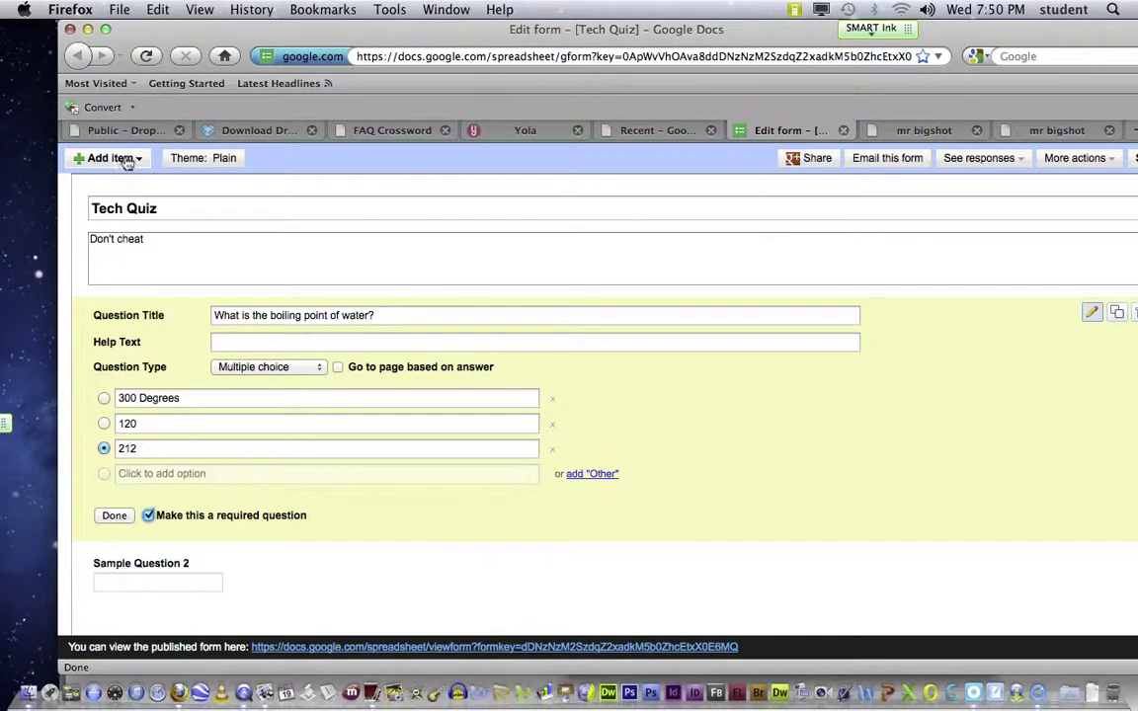
pyautogui.click(114, 515)
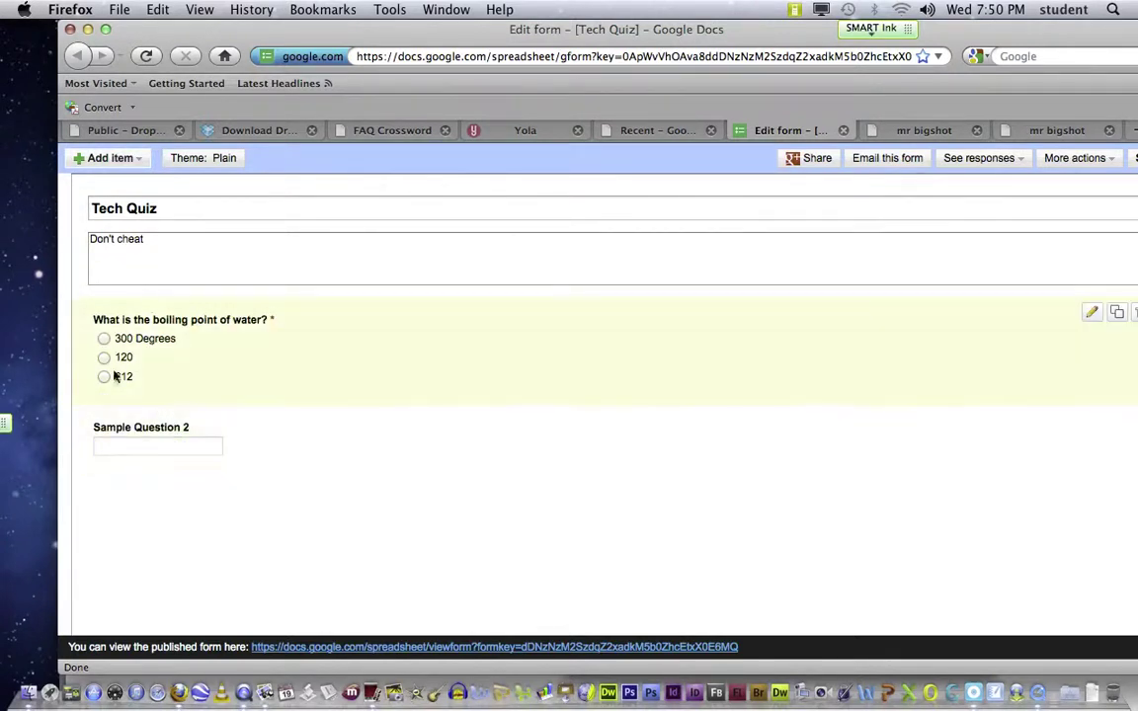
# Step: Save the Tech Quiz form and begin sharing it
pyautogui.moveTo(706, 29); pyautogui.dragTo(605, 29)
pyautogui.click(1046, 158)
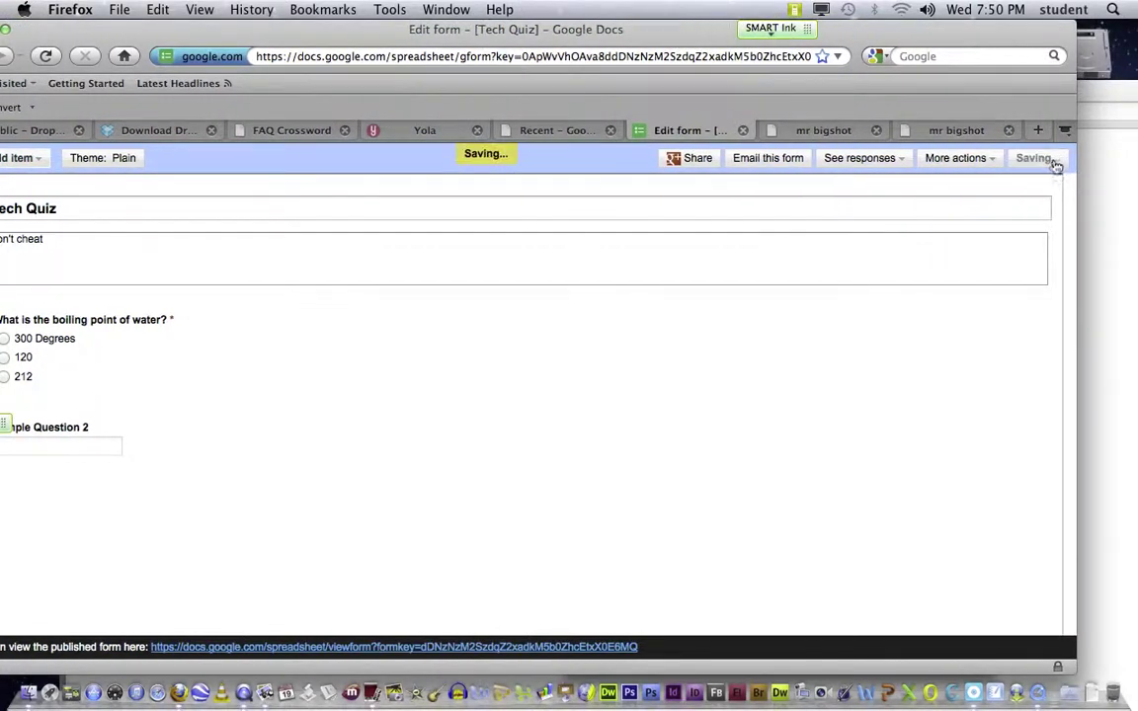
pyautogui.moveTo(677, 30); pyautogui.dragTo(715, 29)
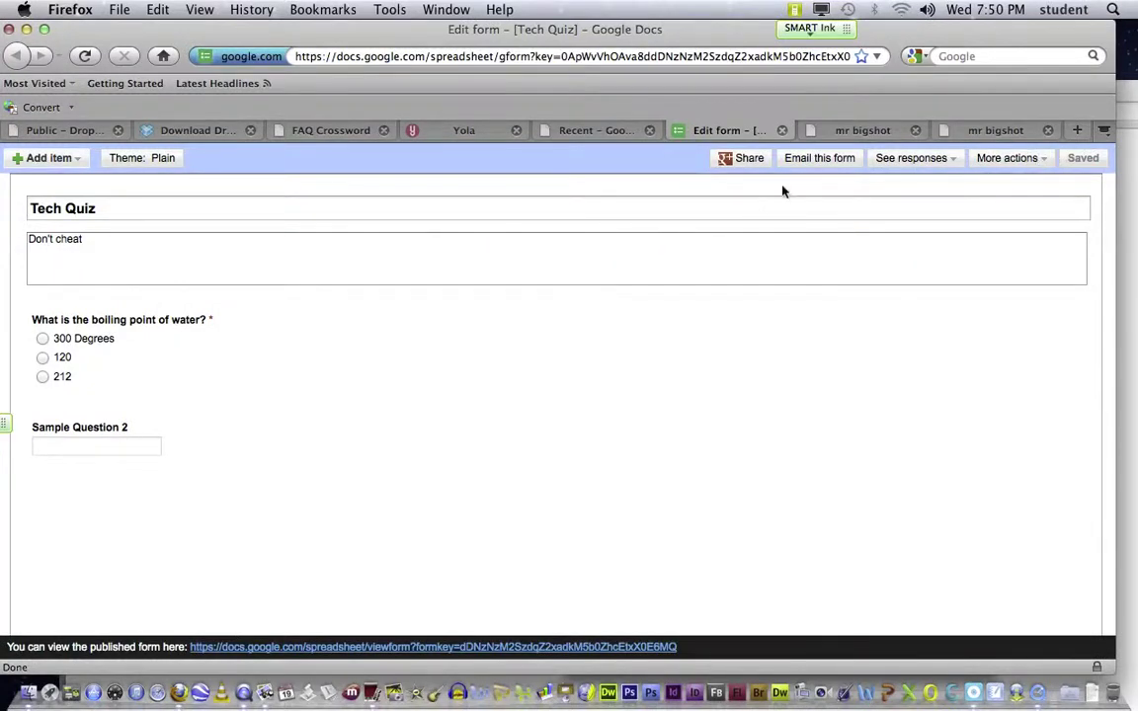
pyautogui.click(751, 159)
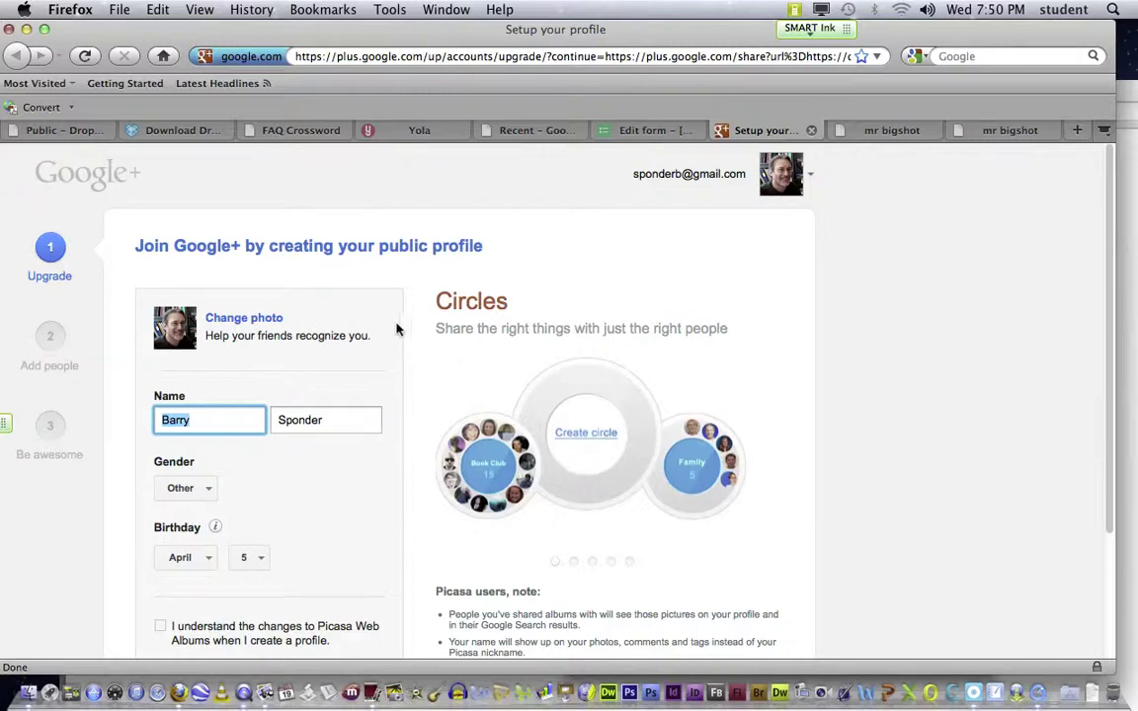
pyautogui.scroll(-3, 399, 326)
pyautogui.scroll(3, 399, 326)
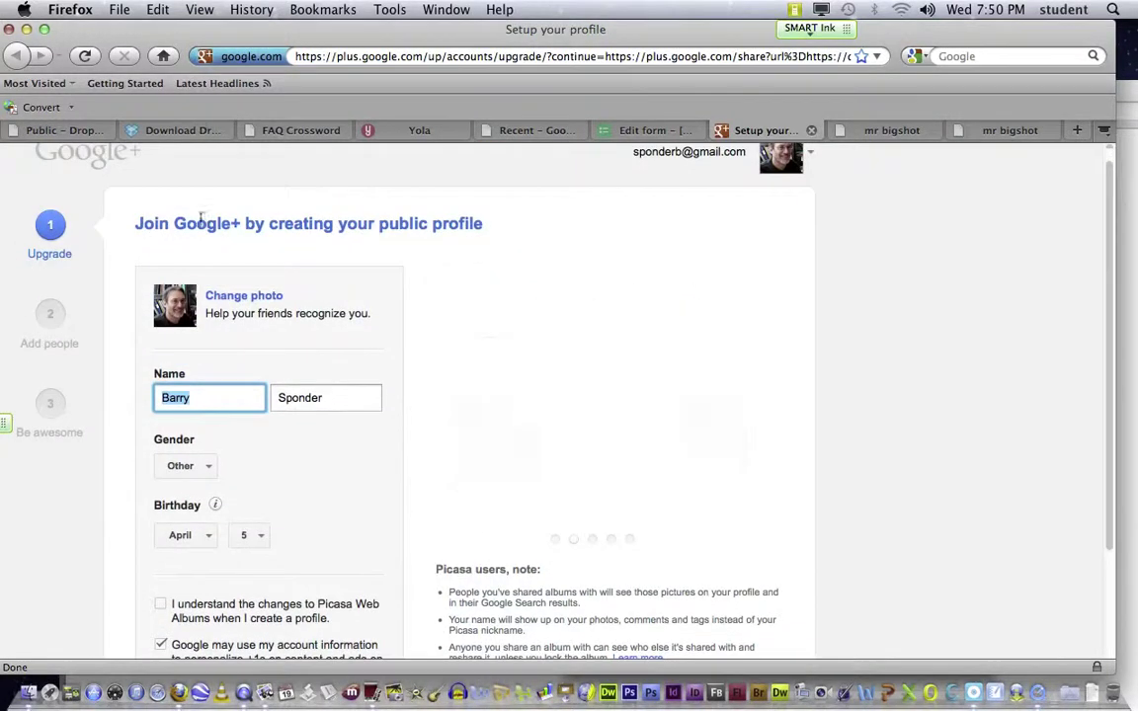
pyautogui.moveTo(104, 28); pyautogui.dragTo(133, 28)
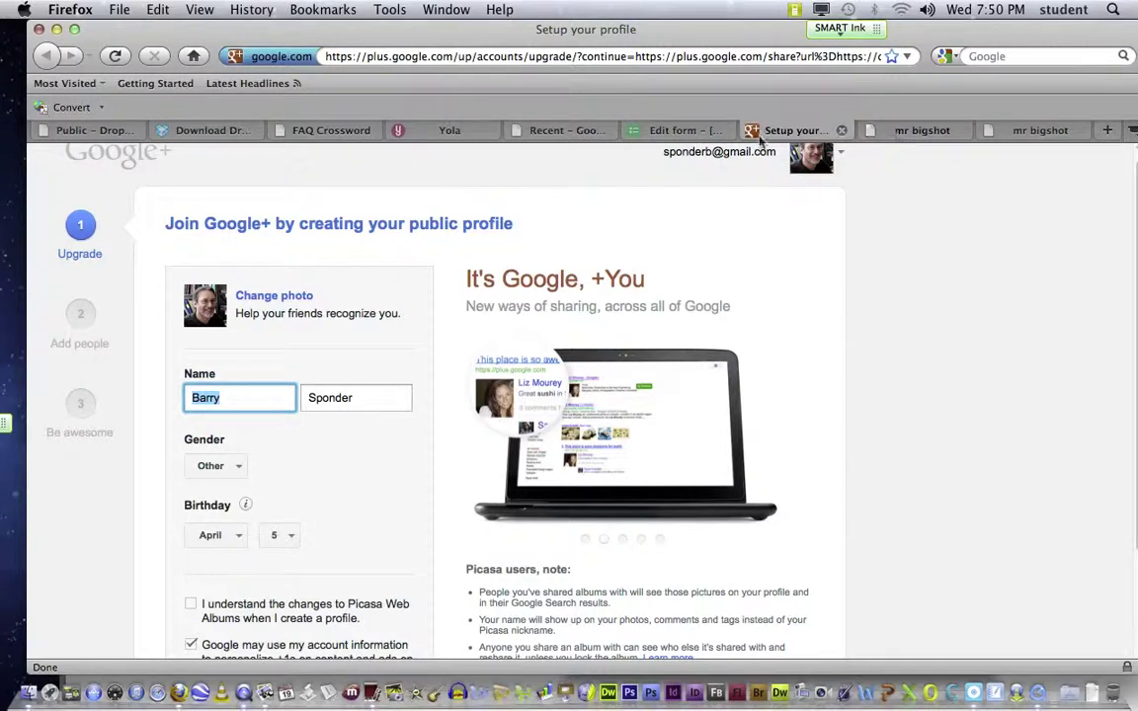
pyautogui.click(692, 132)
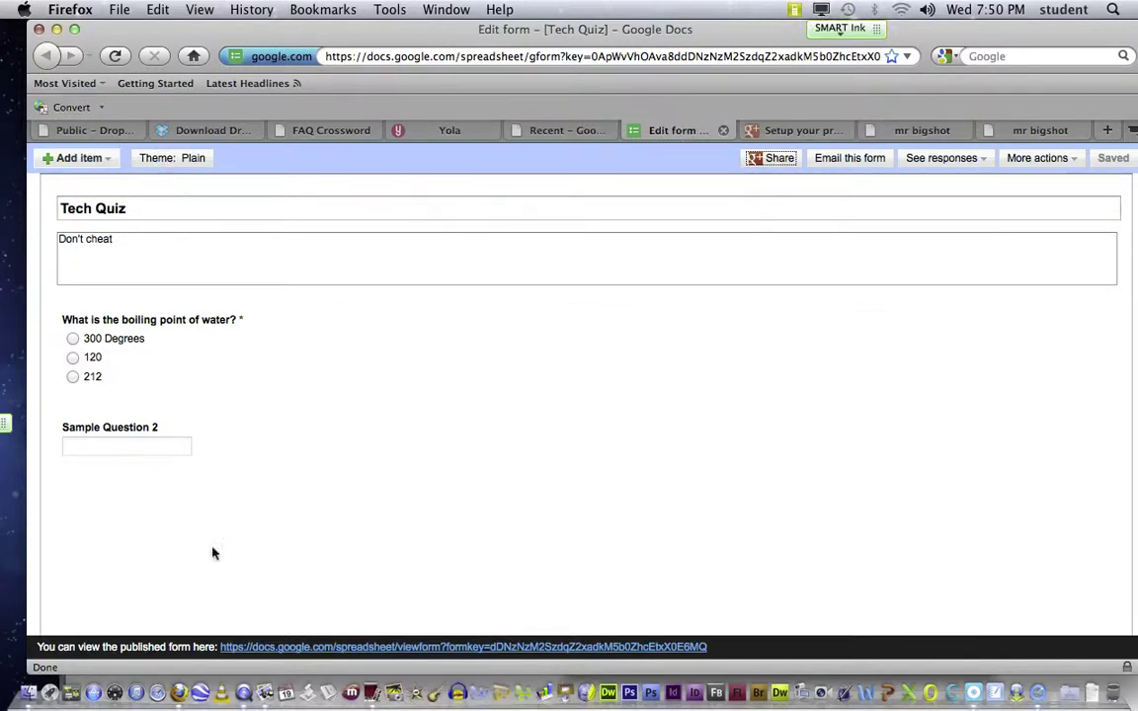
# Step: Submit a 300 Degrees answer on the live Tech Quiz, then return to the Drive Recent tab
pyautogui.click(278, 648)
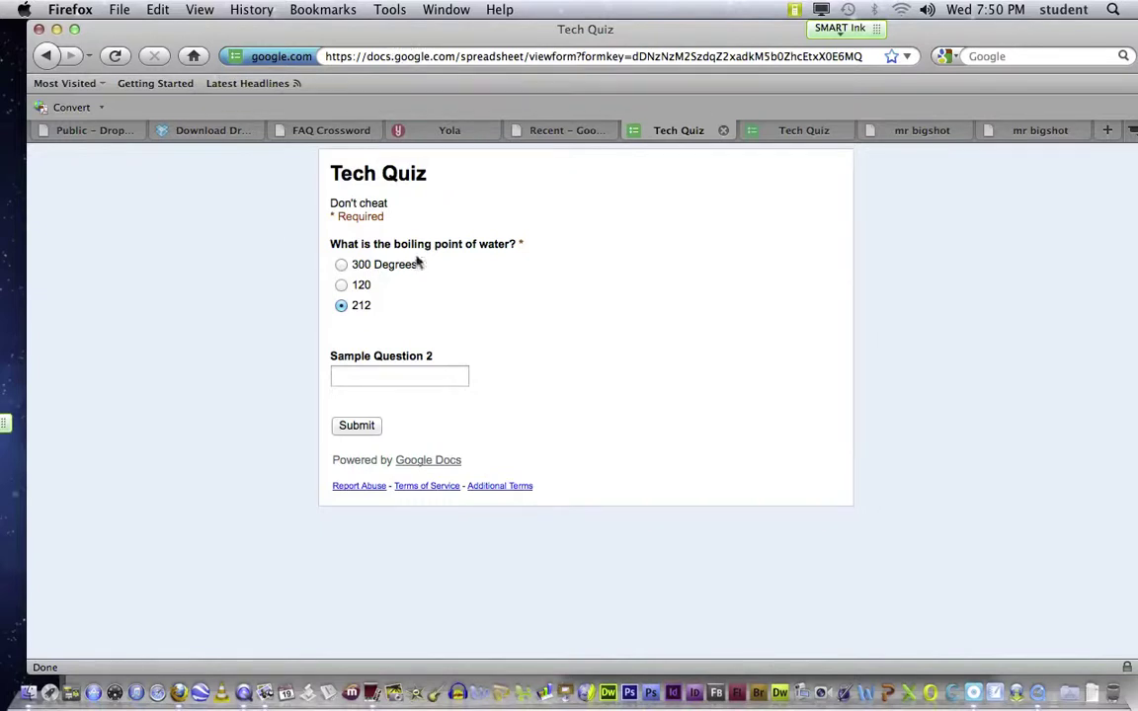
pyautogui.click(341, 265)
pyautogui.click(360, 429)
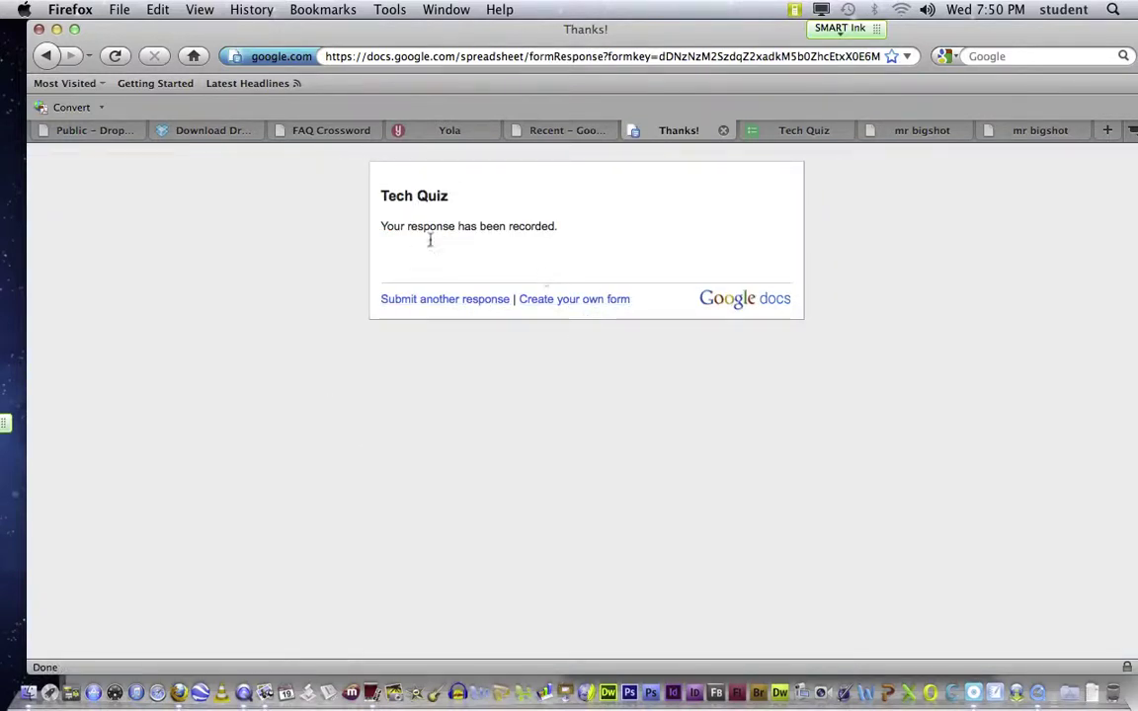
pyautogui.click(572, 133)
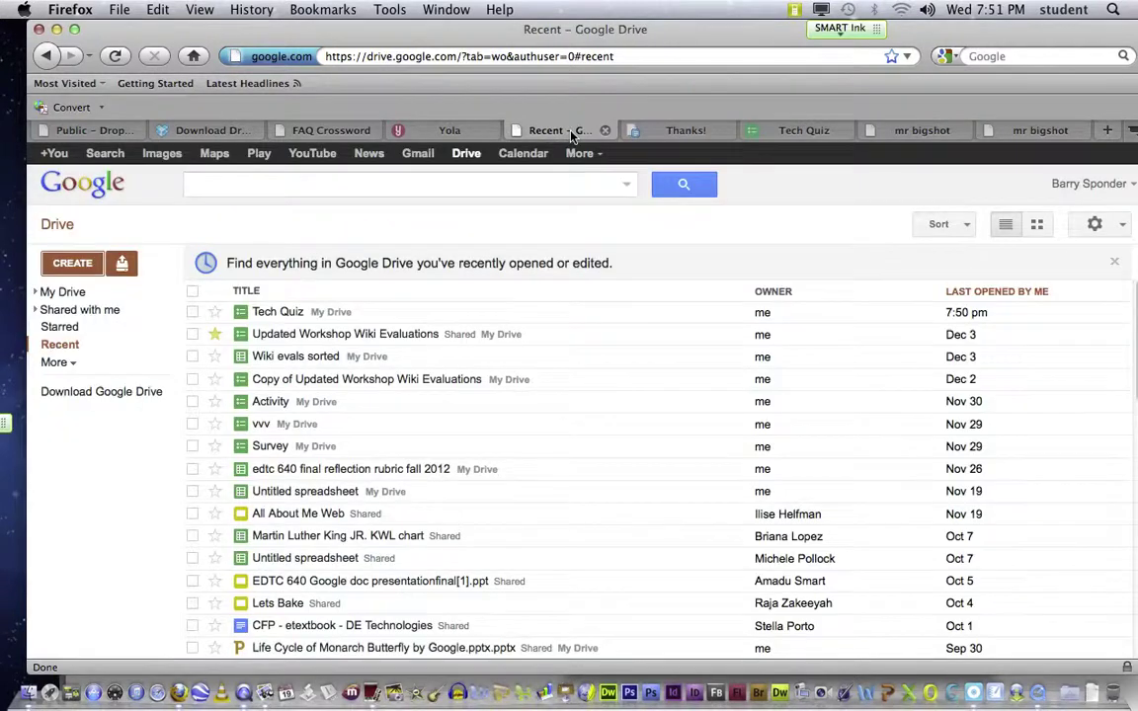
# Step: Open the Tech Quiz spreadsheet from Drive's Recent list and review the 300 Degrees response
pyautogui.click(272, 314)
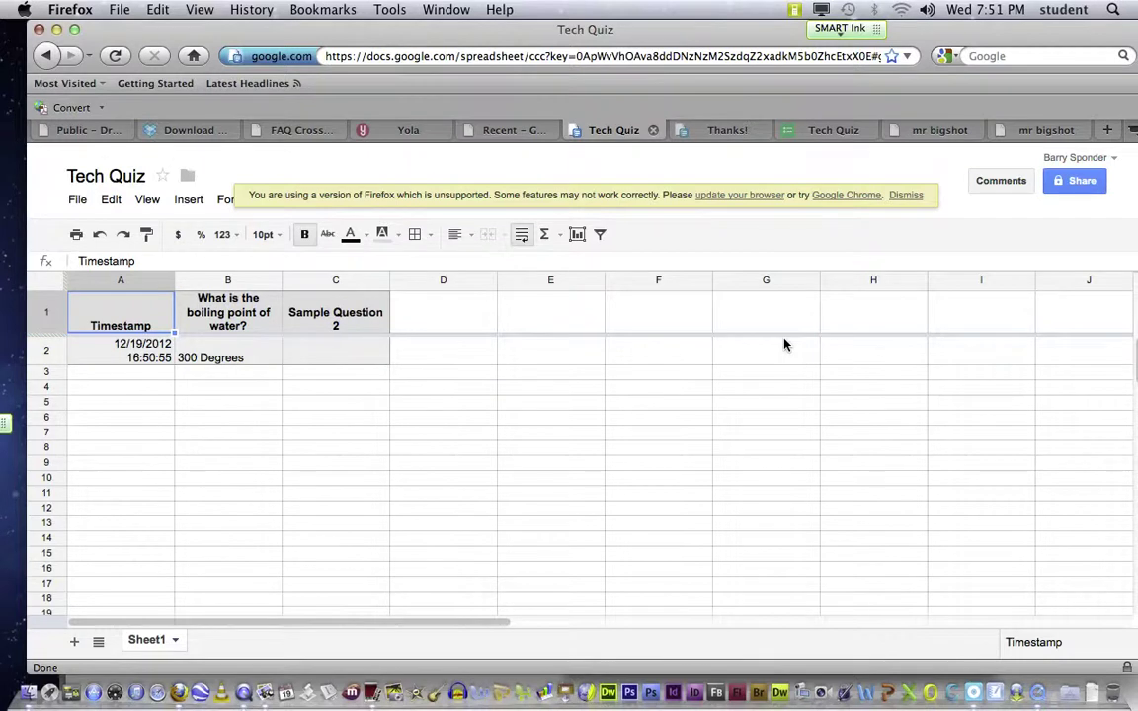
pyautogui.hscroll(3, 297, 337)
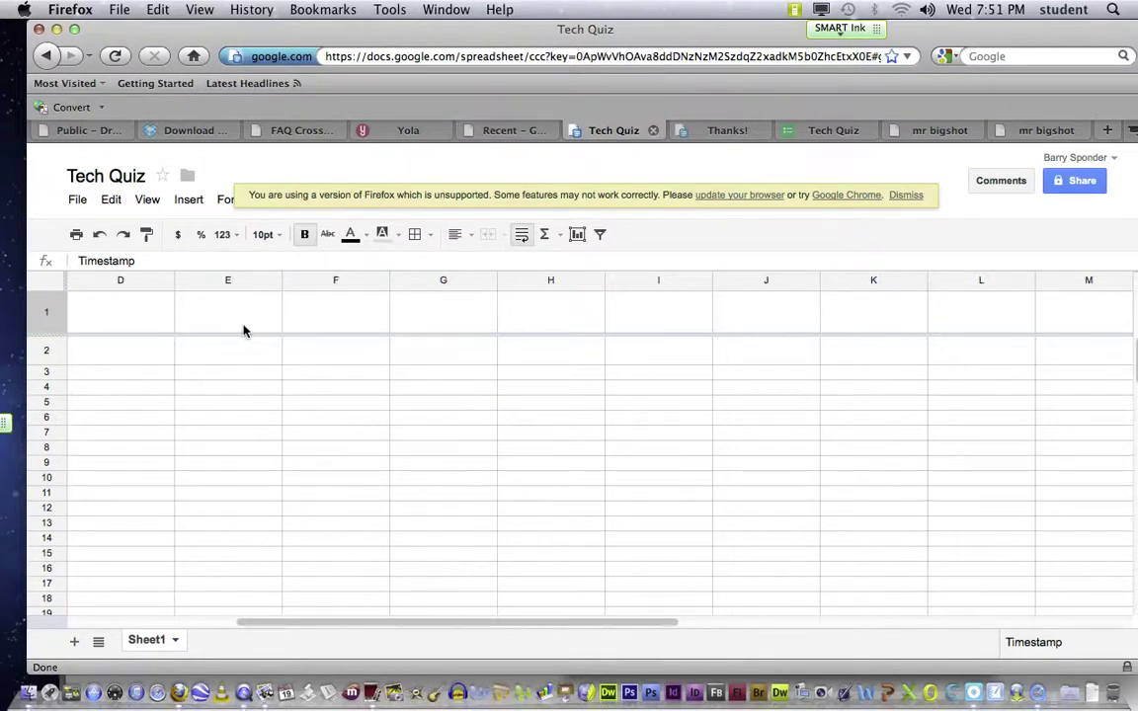
pyautogui.hscroll(-3, 245, 329)
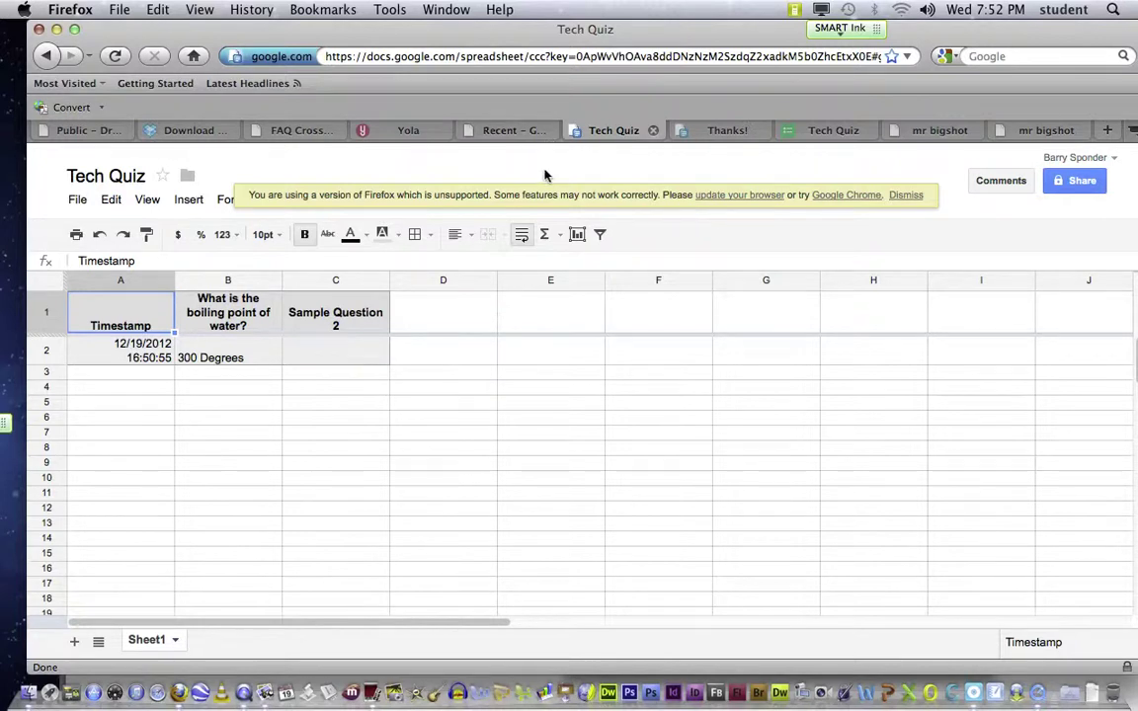
# Step: View the live Tech Quiz form and its Thanks! confirmation page, then switch to the Dropbox Public folder
pyautogui.click(829, 130)
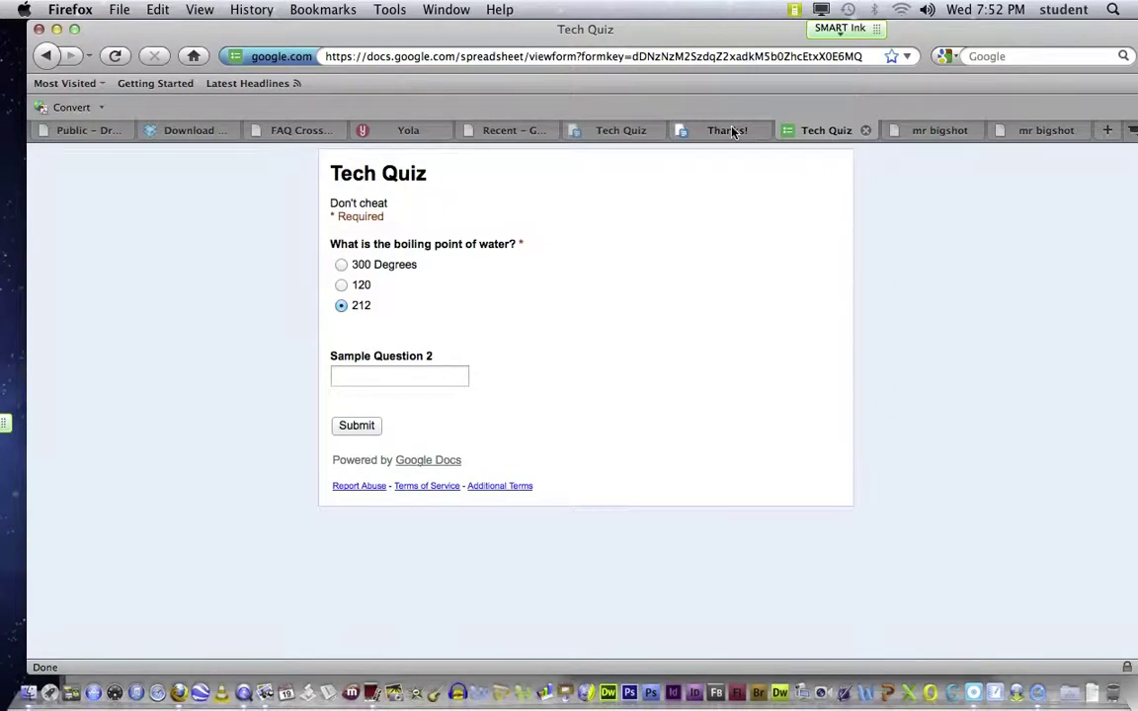
pyautogui.click(726, 131)
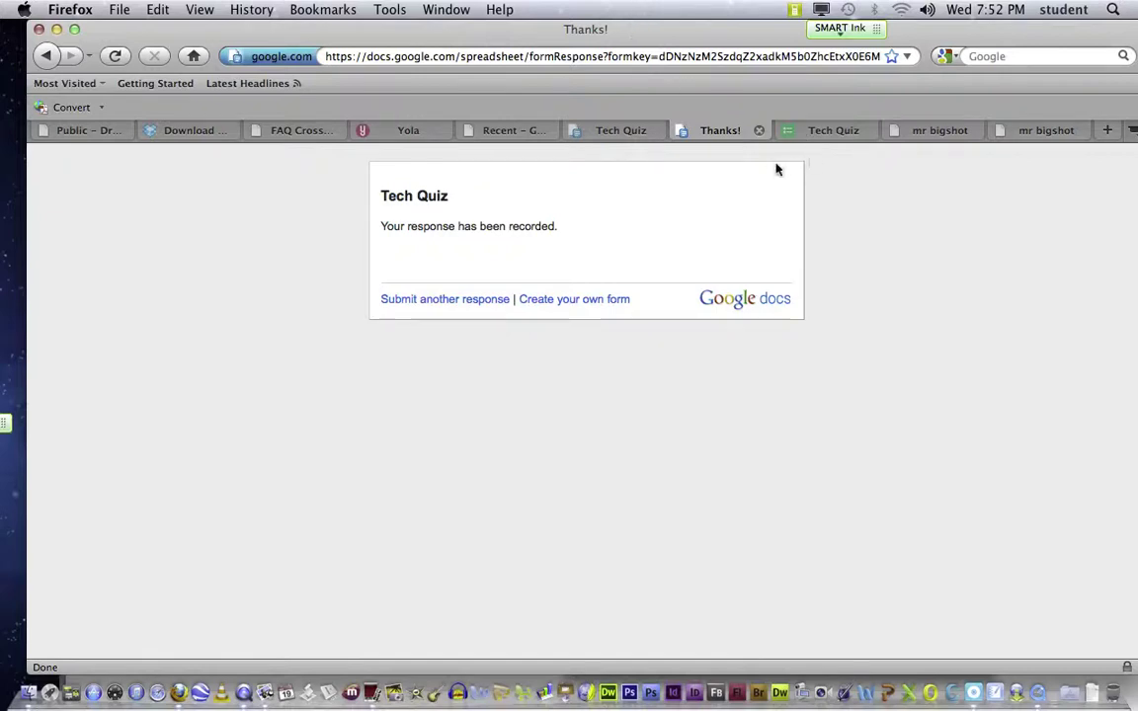
pyautogui.moveTo(421, 29); pyautogui.dragTo(392, 29)
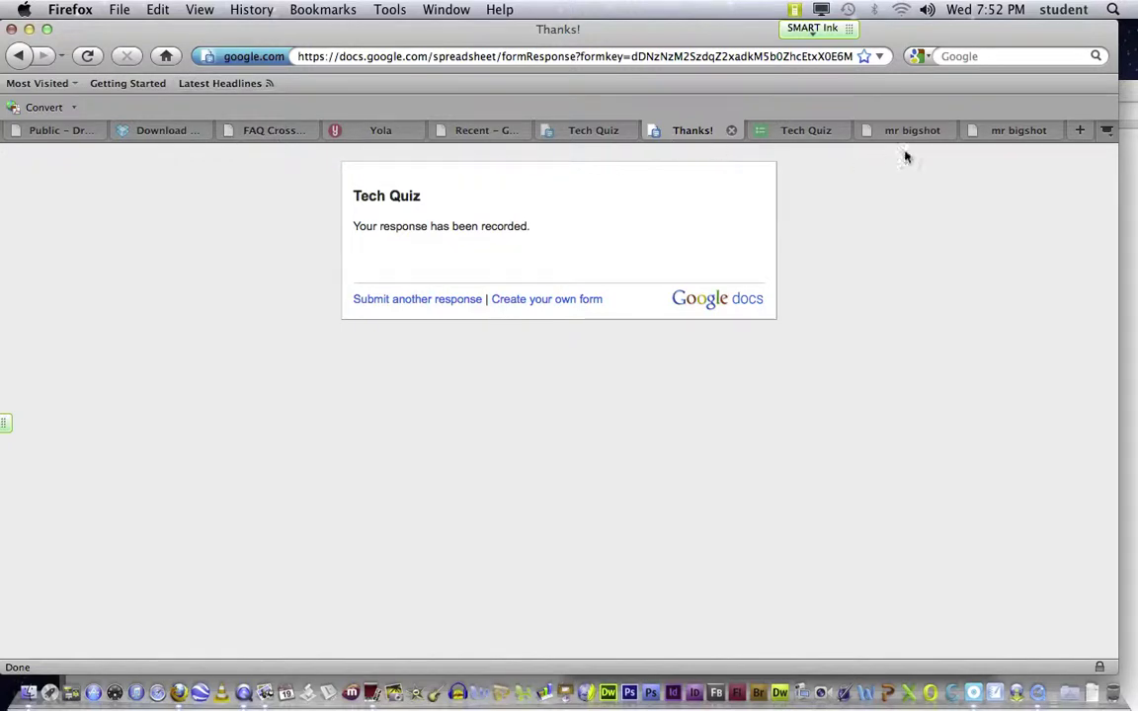
pyautogui.click(55, 138)
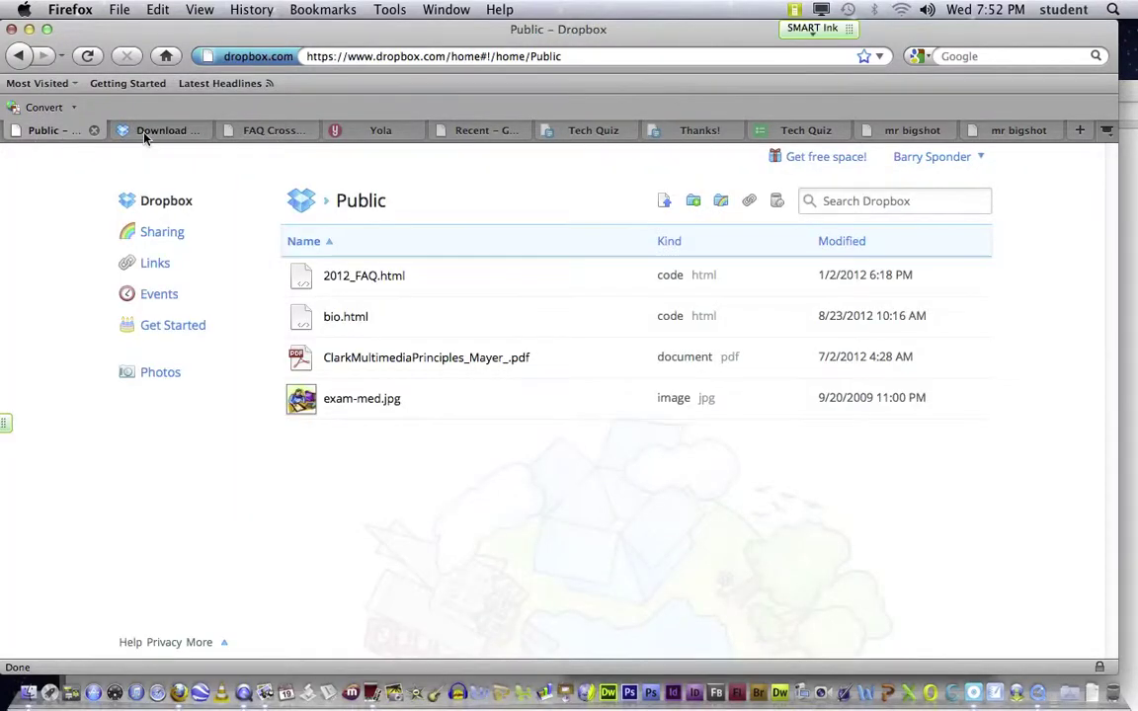
# Step: Look over the Dropbox download and FAQ Crossword pages, then show the Recent – Google Drive list
pyautogui.click(148, 134)
pyautogui.click(269, 134)
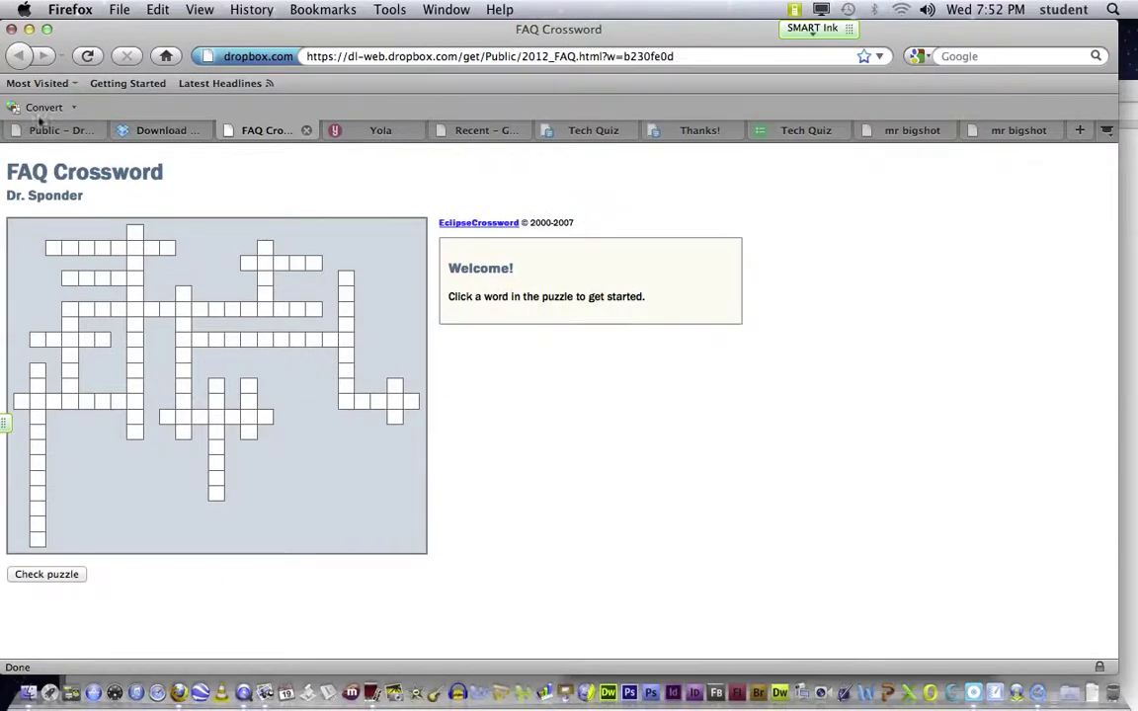
pyautogui.click(482, 130)
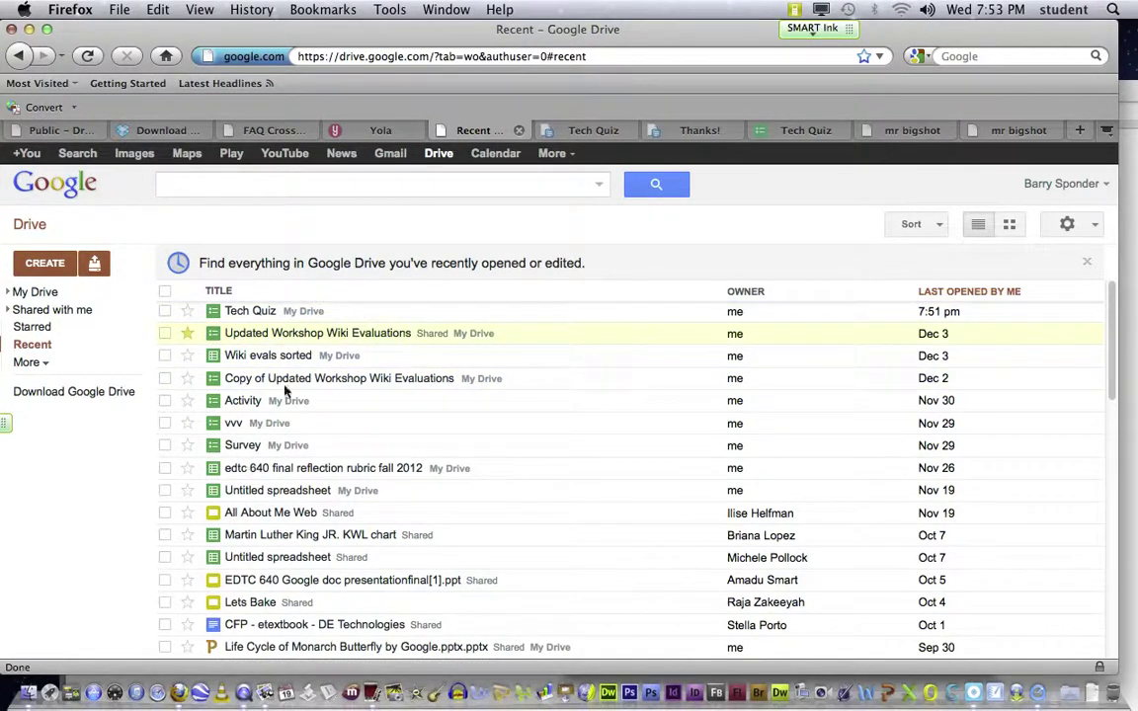
# Step: Open the Martin Luther King JR. KWL chart, go back, and switch to the Tech Quiz spreadsheet
pyautogui.click(281, 534)
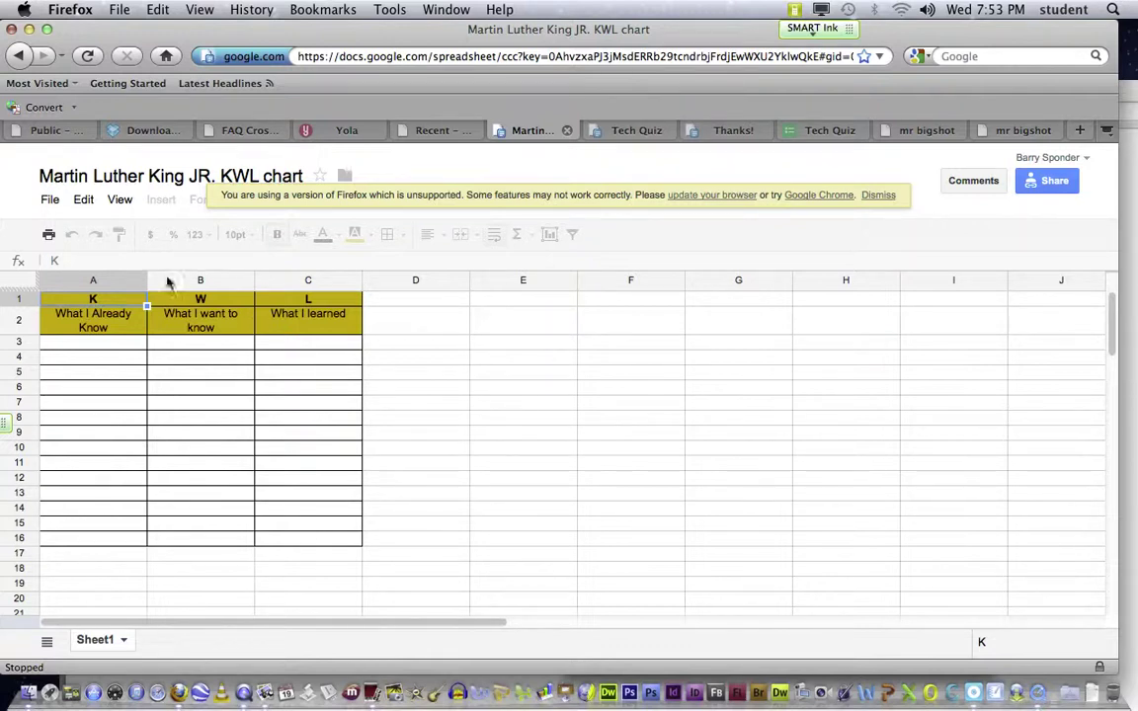
pyautogui.click(20, 56)
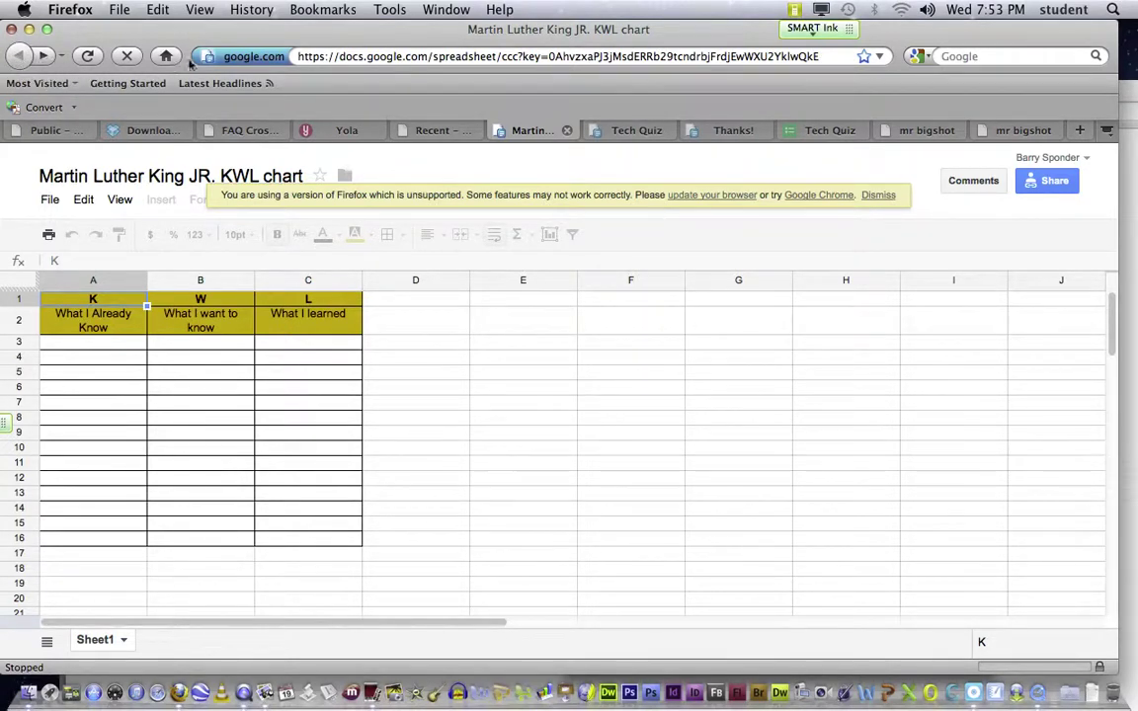
pyautogui.click(635, 131)
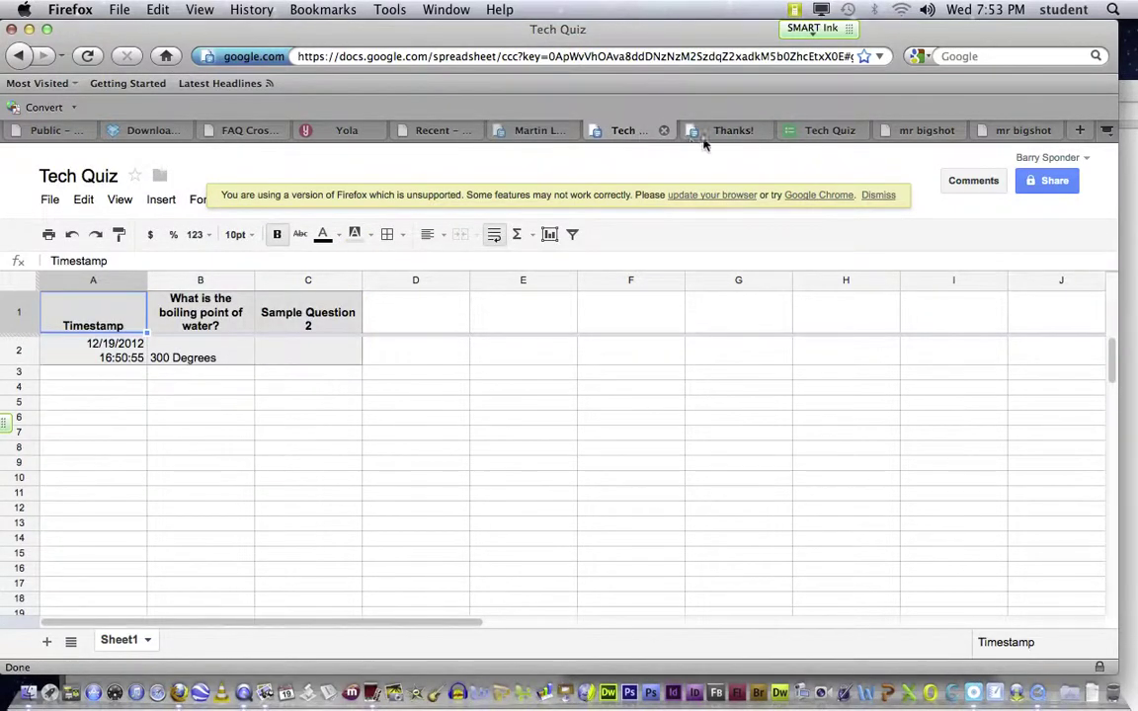
# Step: Cycle through the quiz form, FAQ Crossword, Dropbox, Drive Recent and KWL chart tabs, ending on Tech Quiz
pyautogui.click(819, 131)
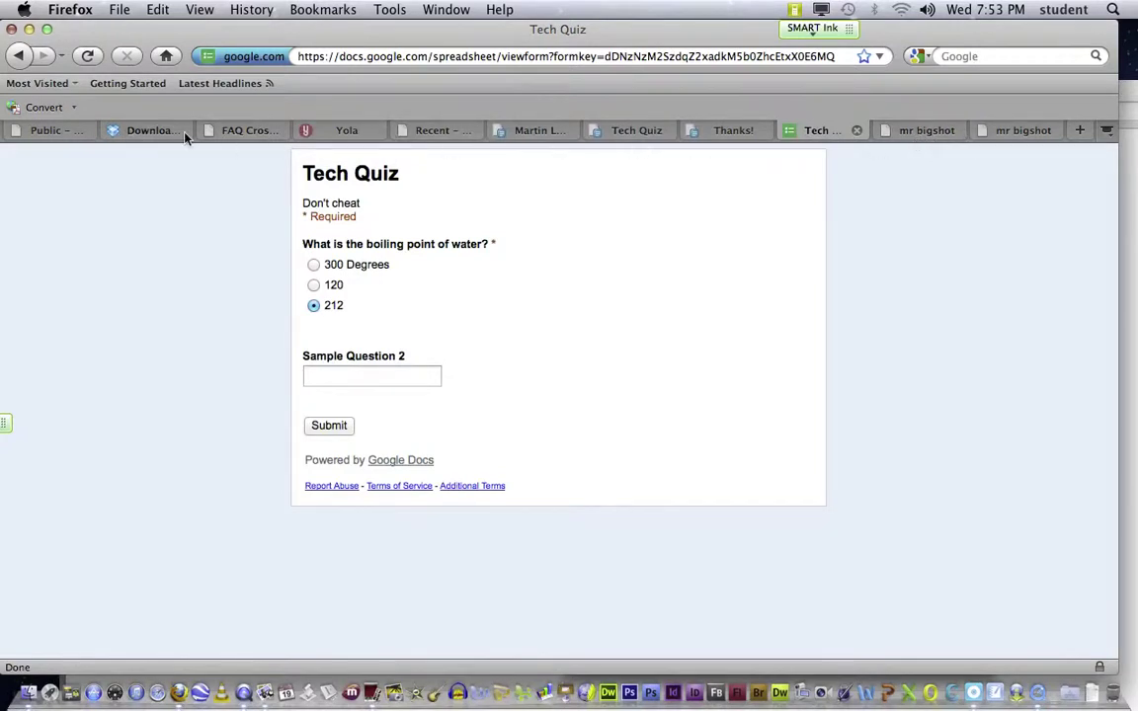
pyautogui.click(261, 138)
pyautogui.click(144, 131)
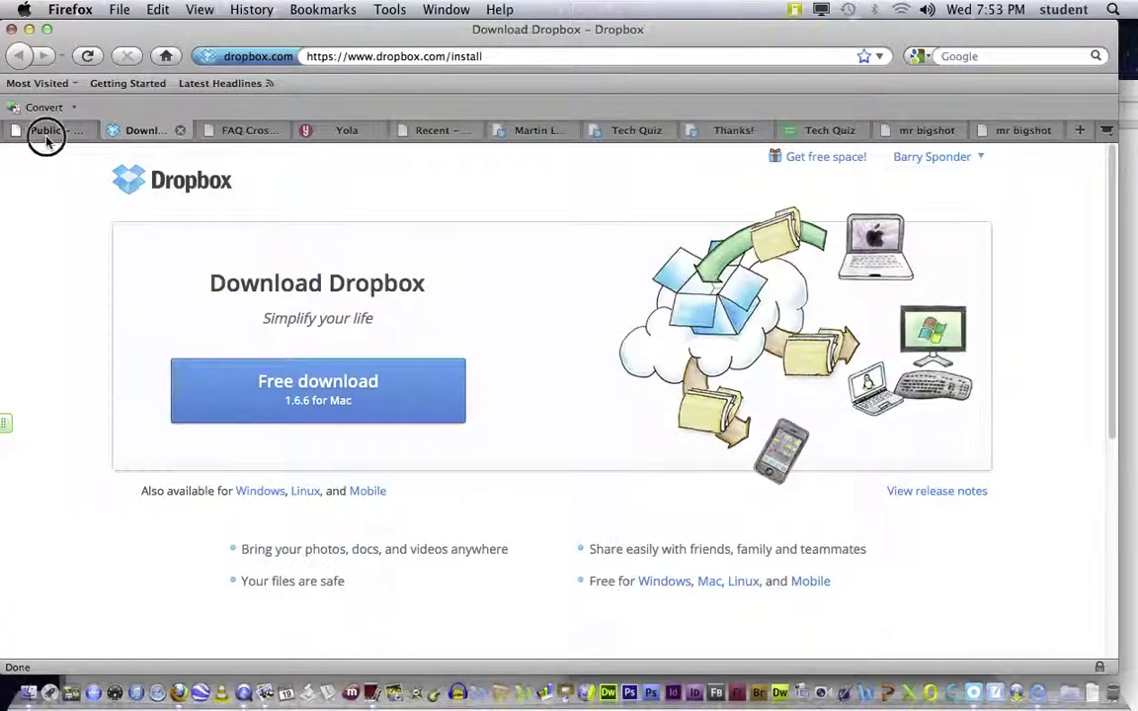
pyautogui.click(44, 132)
pyautogui.click(436, 132)
pyautogui.click(538, 132)
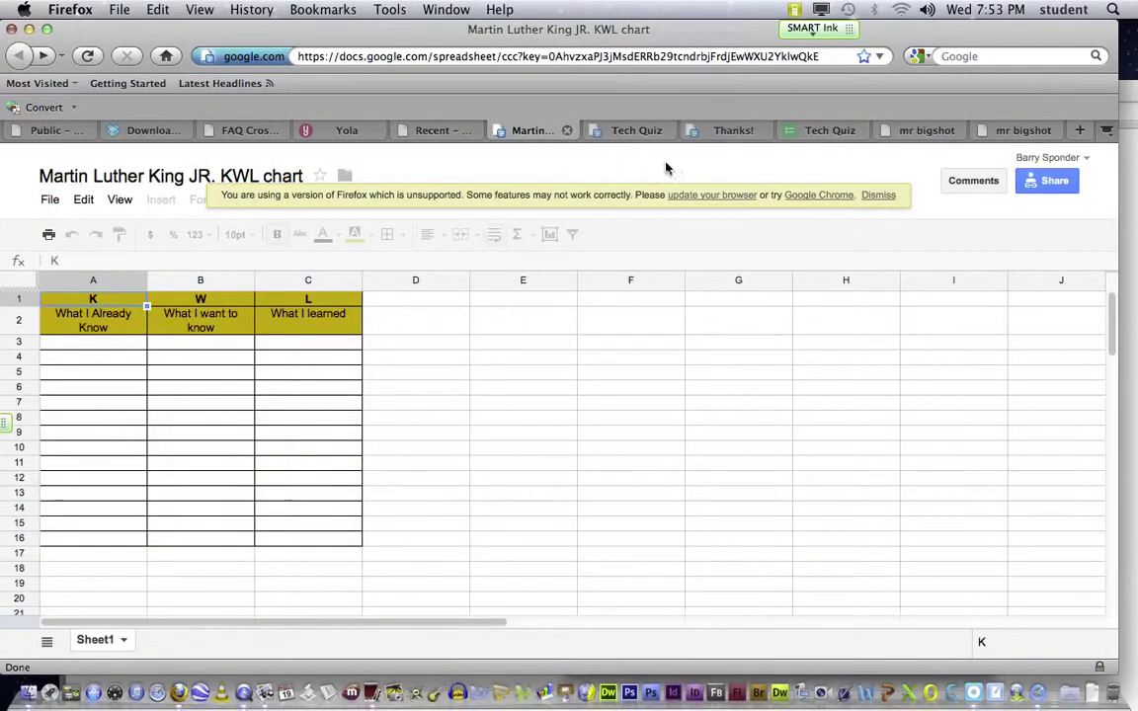
pyautogui.click(641, 131)
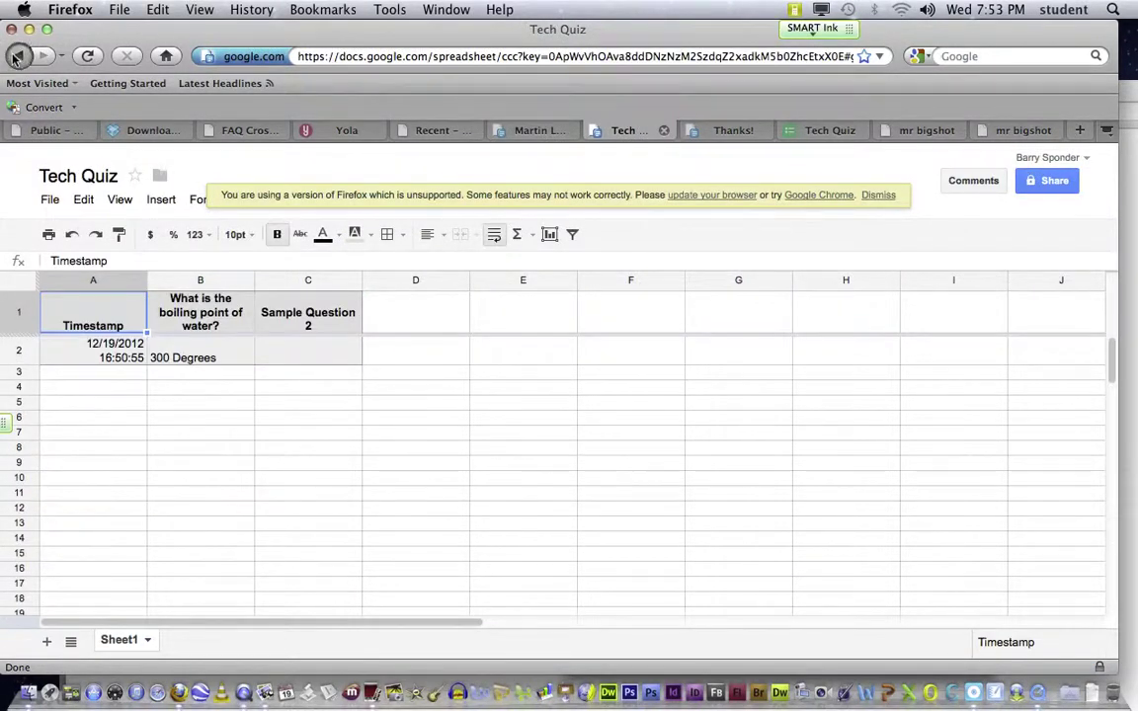
# Step: Confirm the spreadsheet name Tech Quiz unchanged and return to Google Drive
pyautogui.click(78, 178)
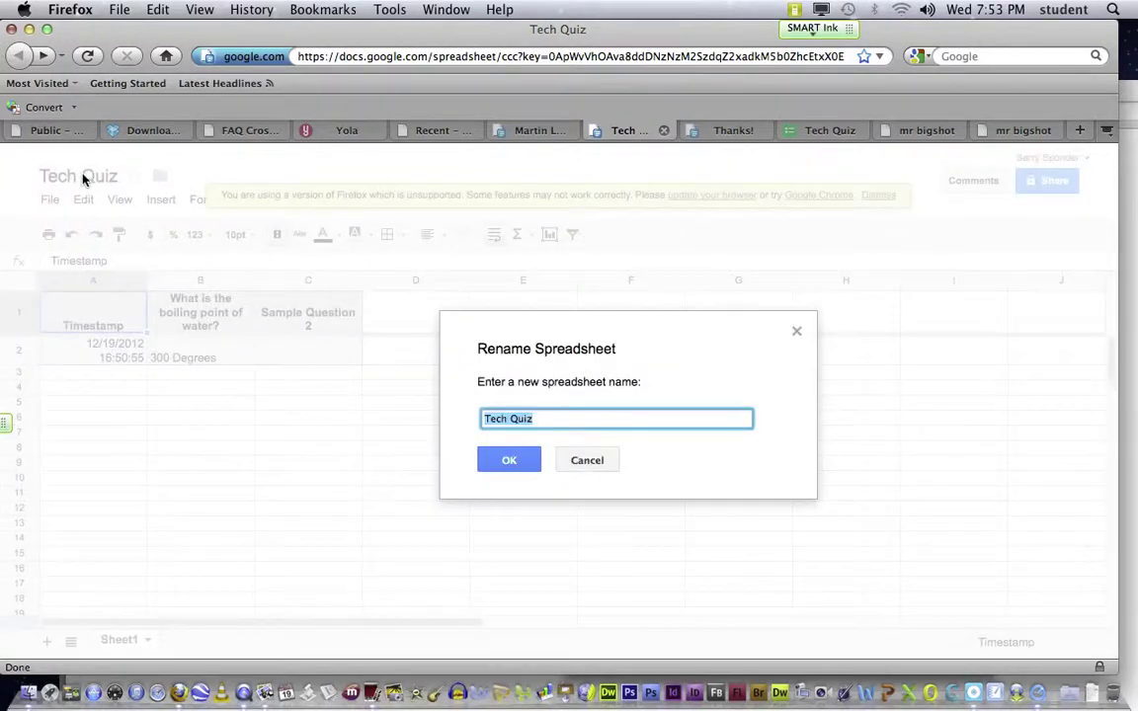
pyautogui.click(507, 461)
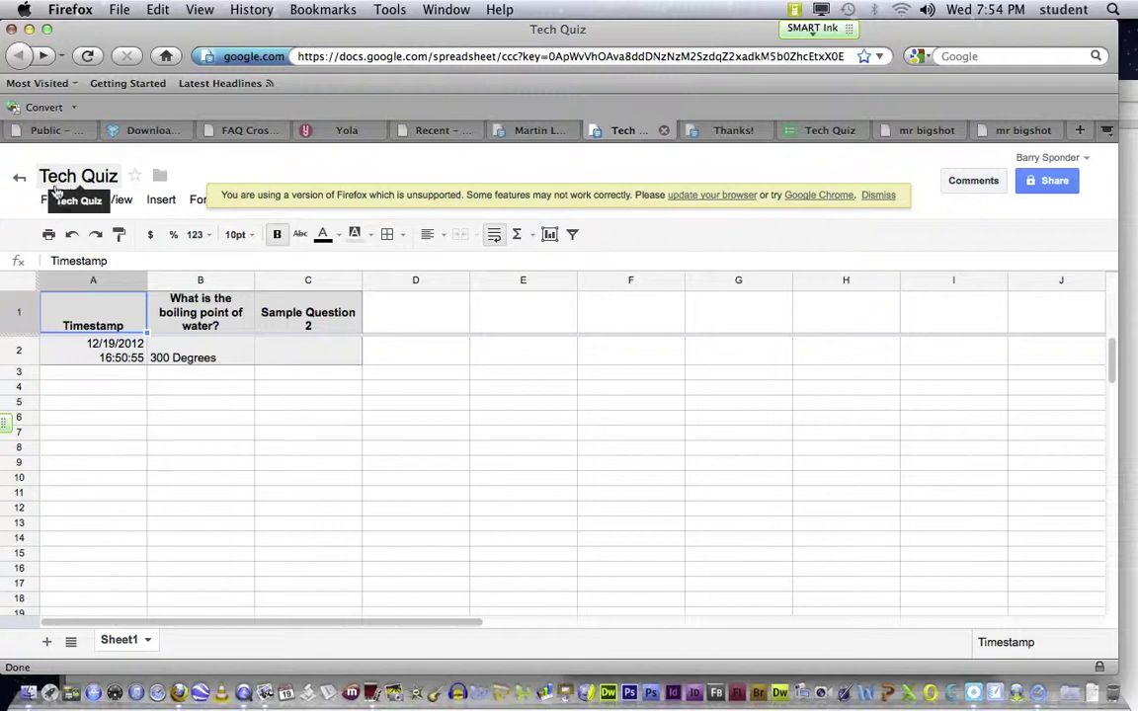
pyautogui.click(18, 180)
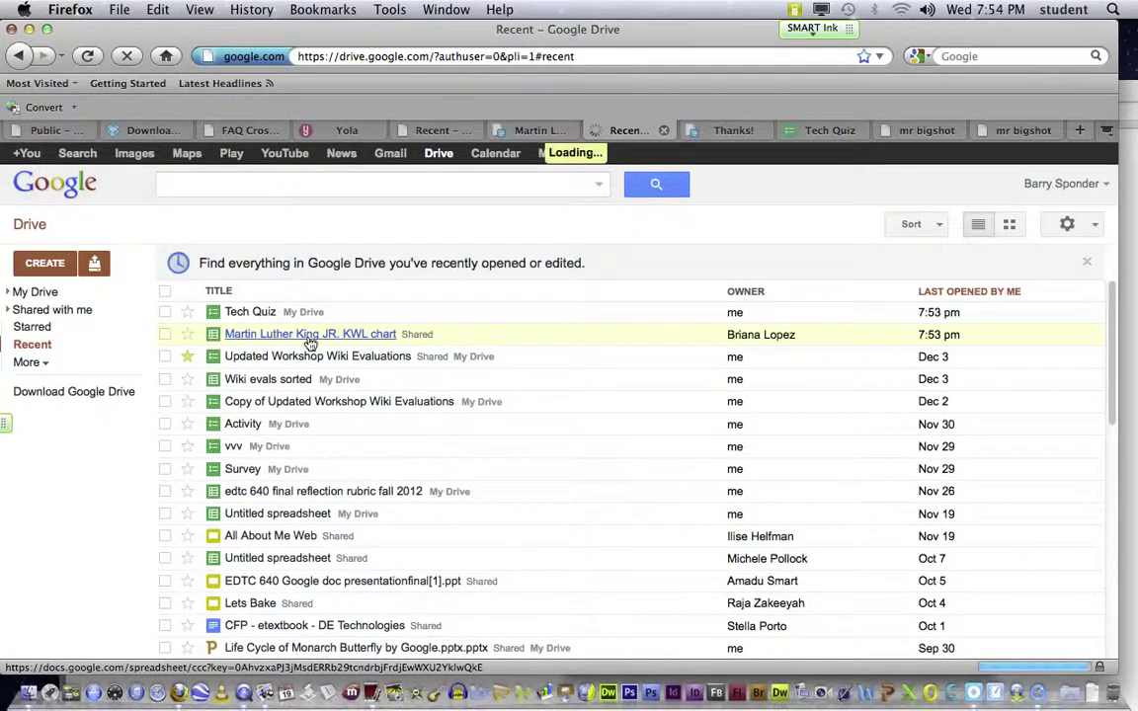
# Step: Scroll Drive's Recent list down to the 2011 files and open the survey spreadsheet named after three students
pyautogui.scroll(-1, 311, 344)
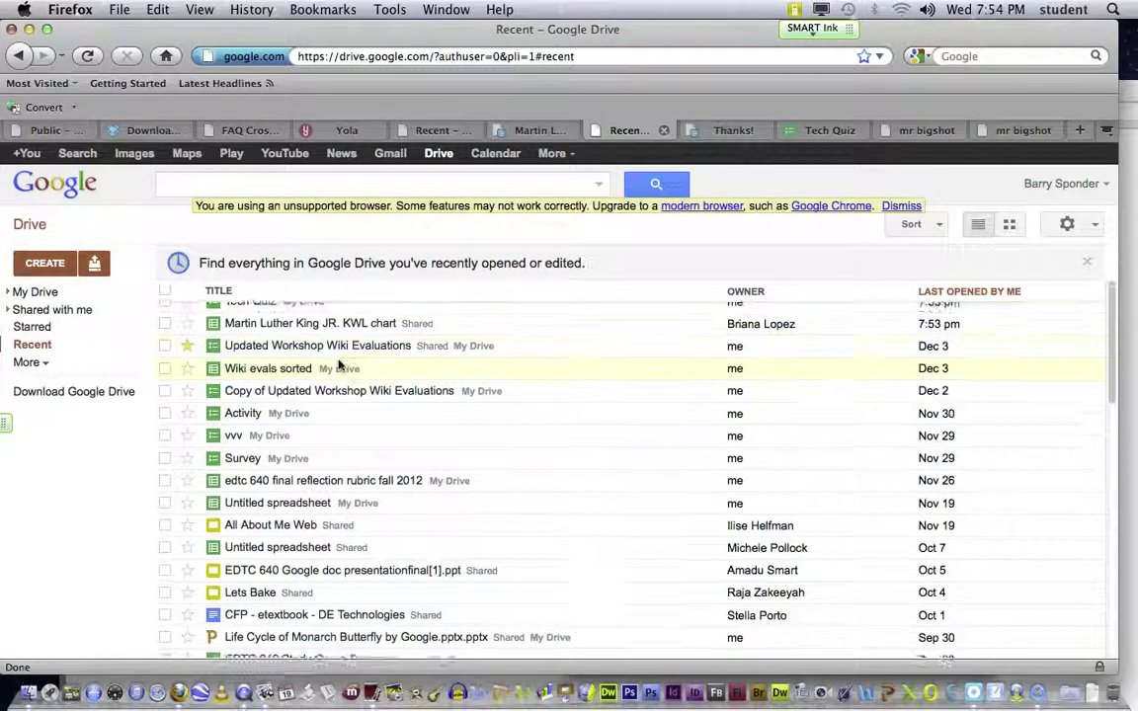
pyautogui.scroll(-1, 337, 365)
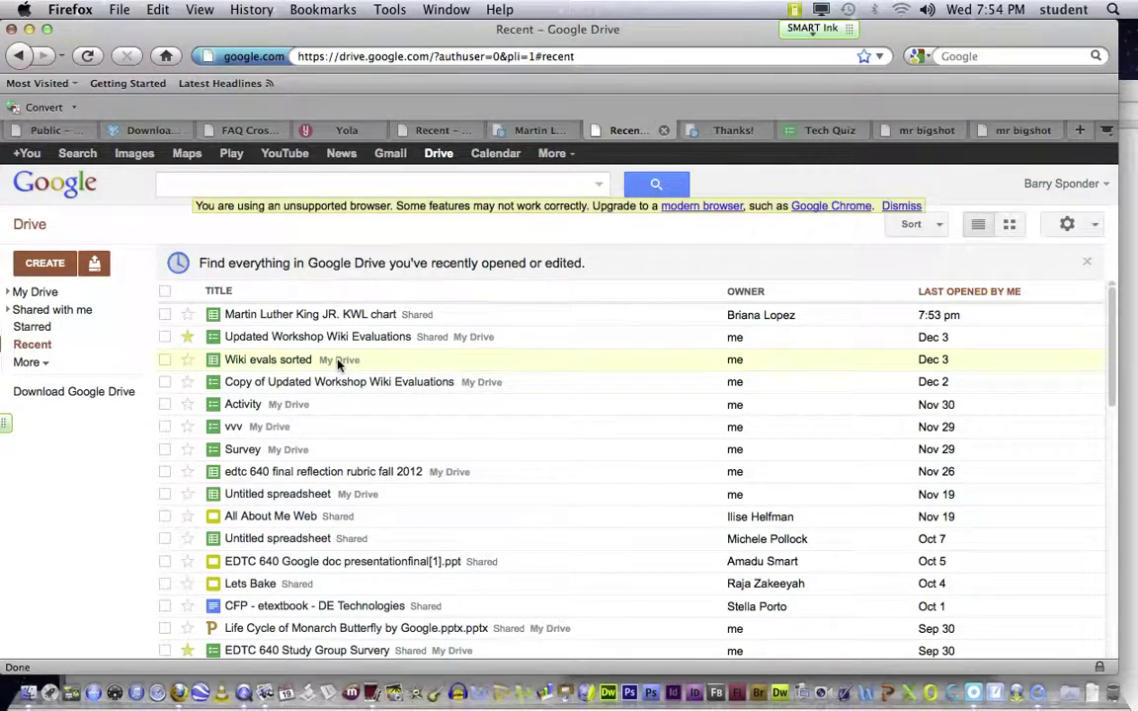
pyautogui.scroll(-1, 338, 365)
pyautogui.scroll(-3, 338, 366)
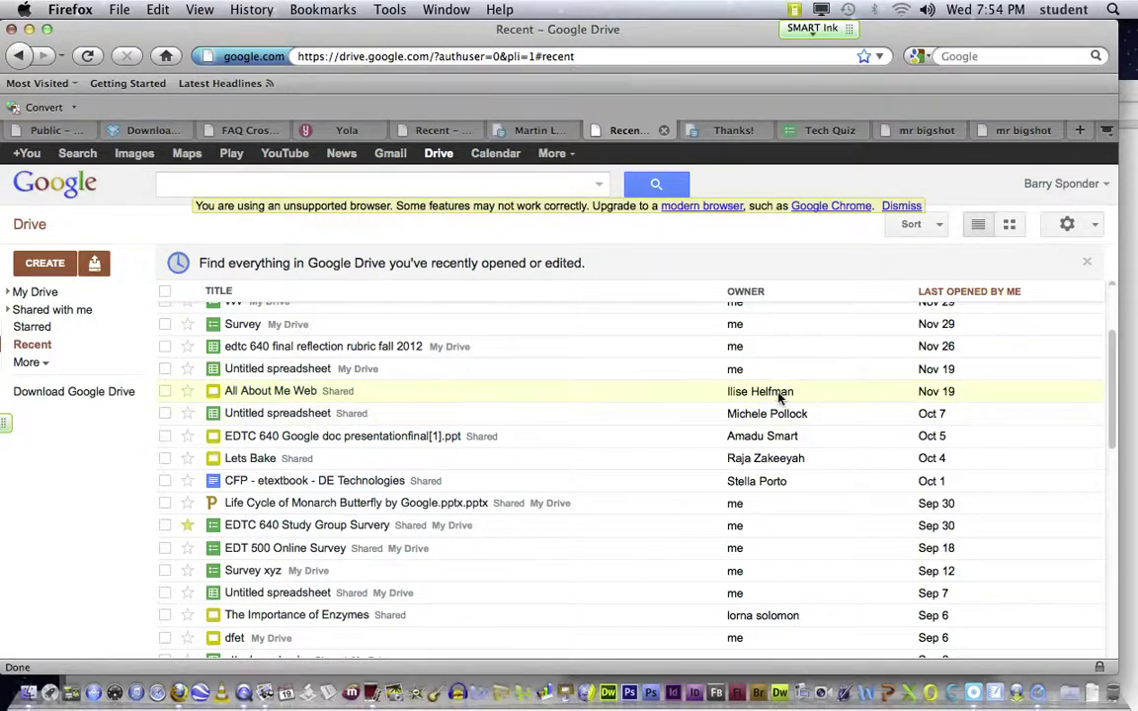
pyautogui.scroll(-2, 406, 412)
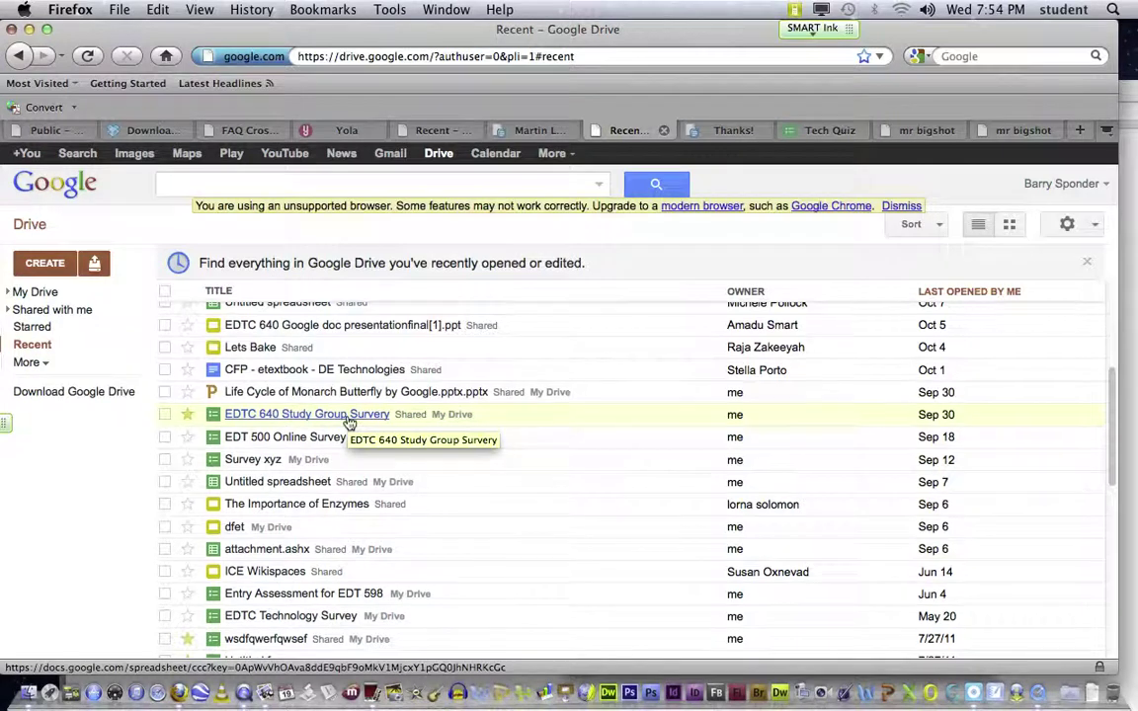
pyautogui.scroll(-1, 330, 422)
pyautogui.scroll(-2, 326, 424)
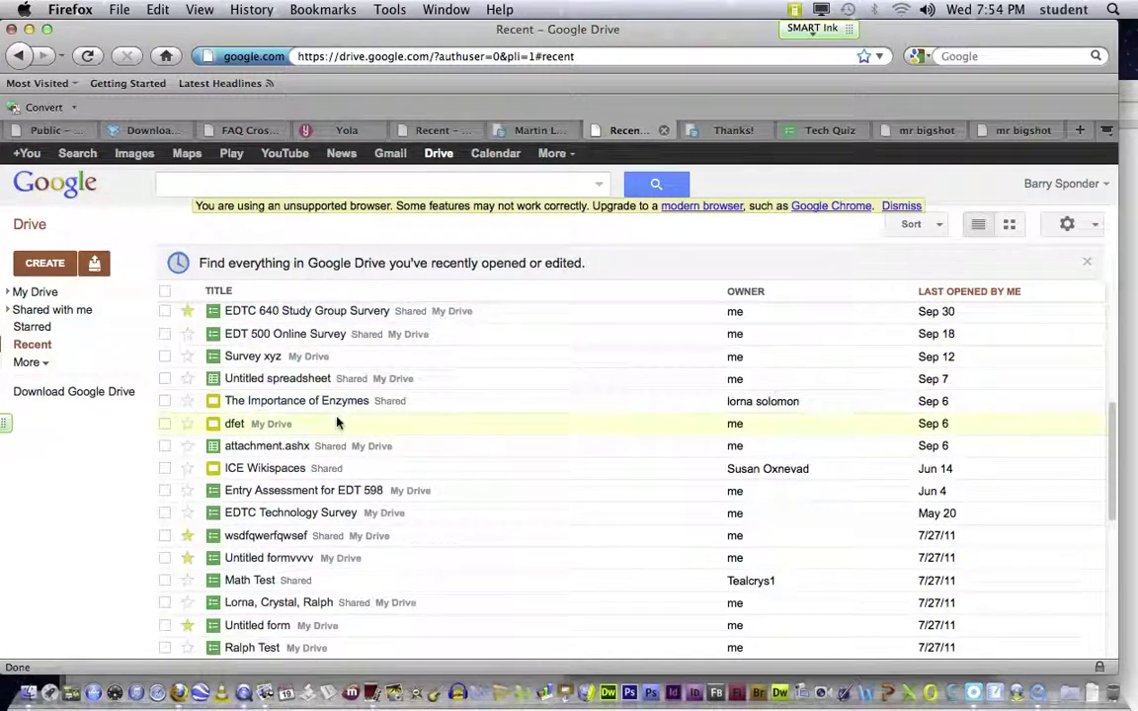
pyautogui.scroll(-1, 321, 464)
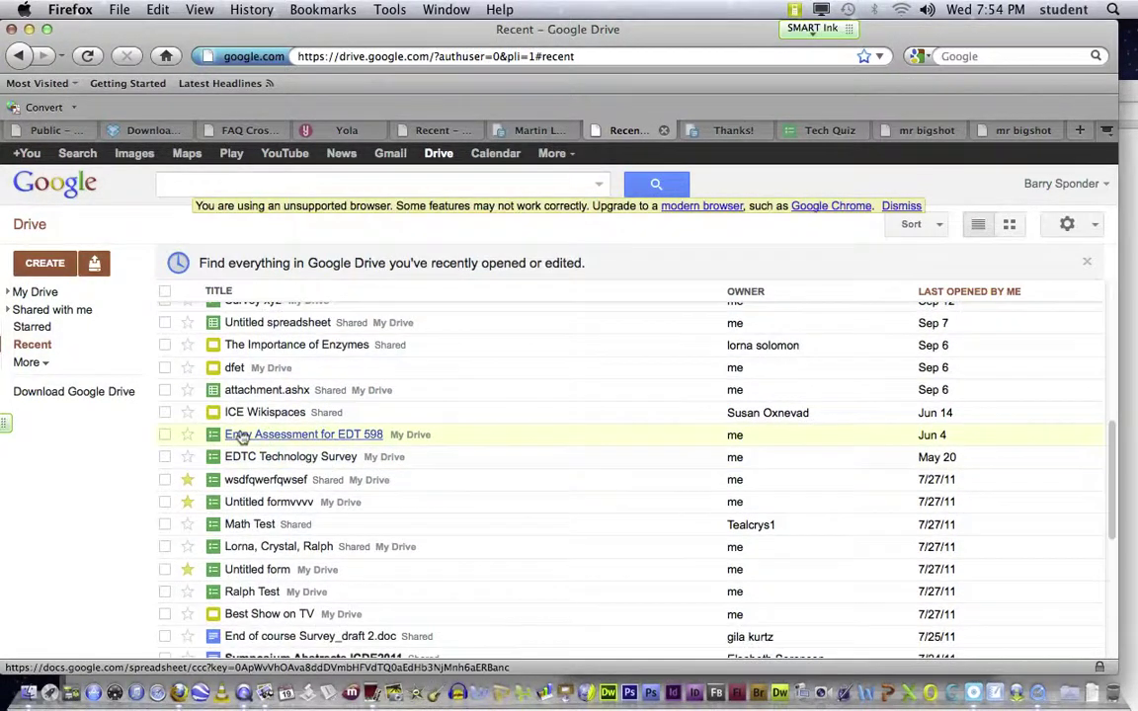
pyautogui.scroll(-3, 342, 459)
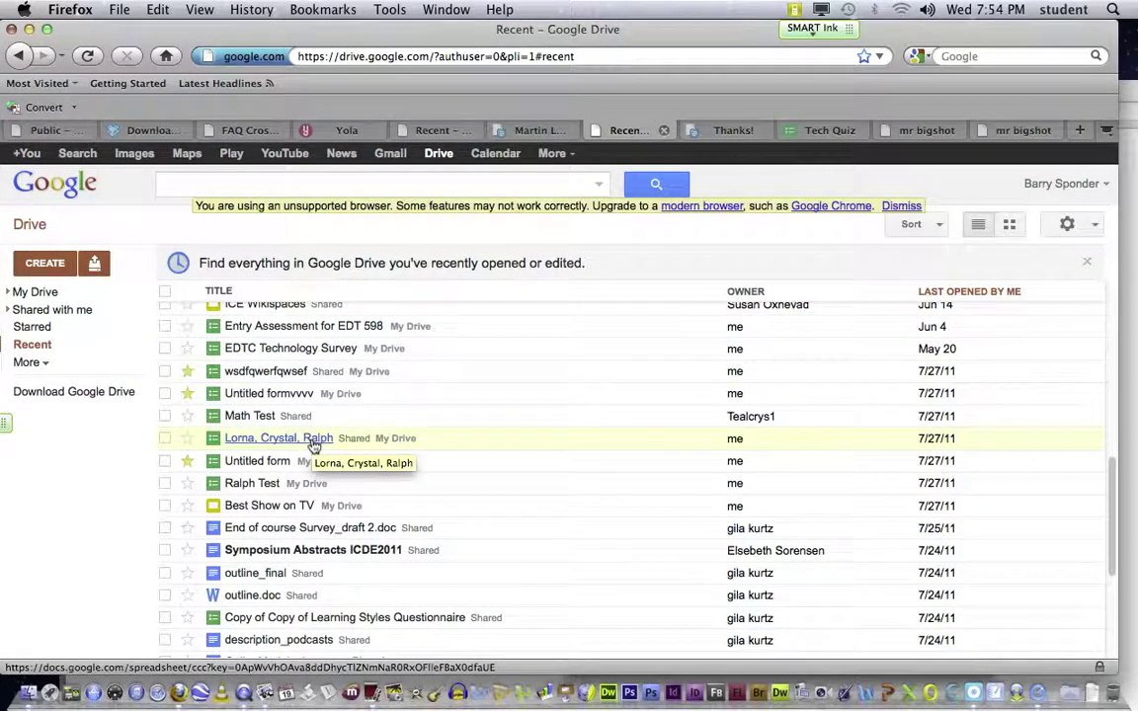
pyautogui.click(313, 445)
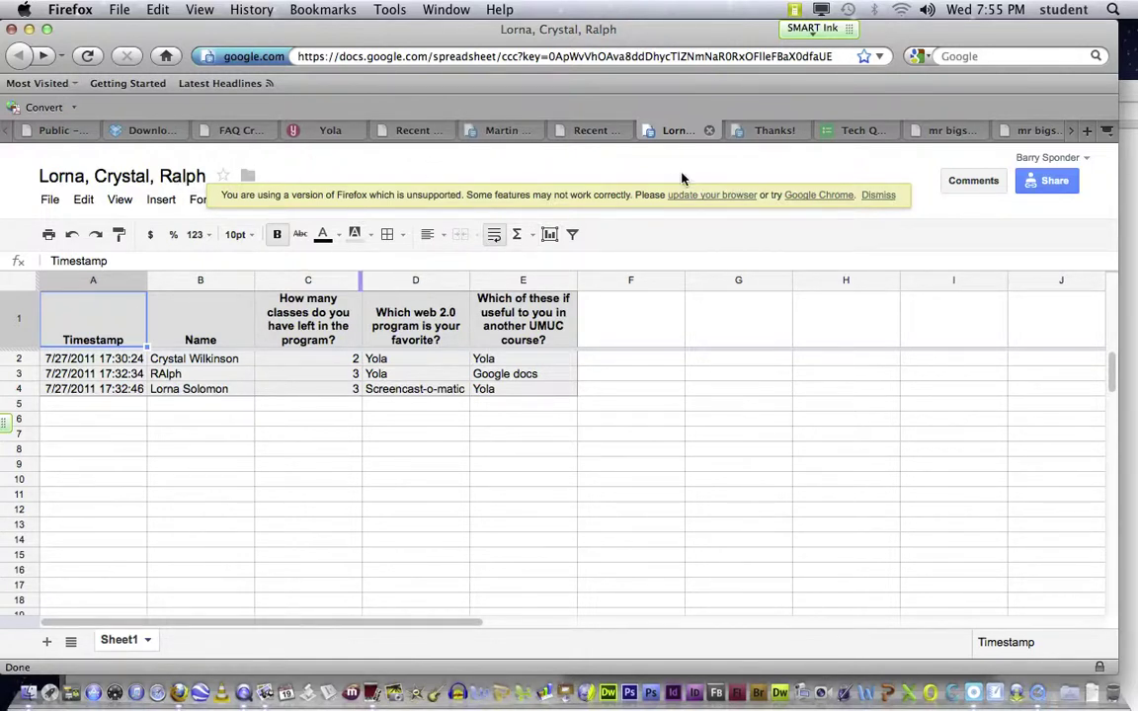
# Step: Close the survey spreadsheet and reopen Tech Quiz from Drive's Recent list
pyautogui.click(708, 132)
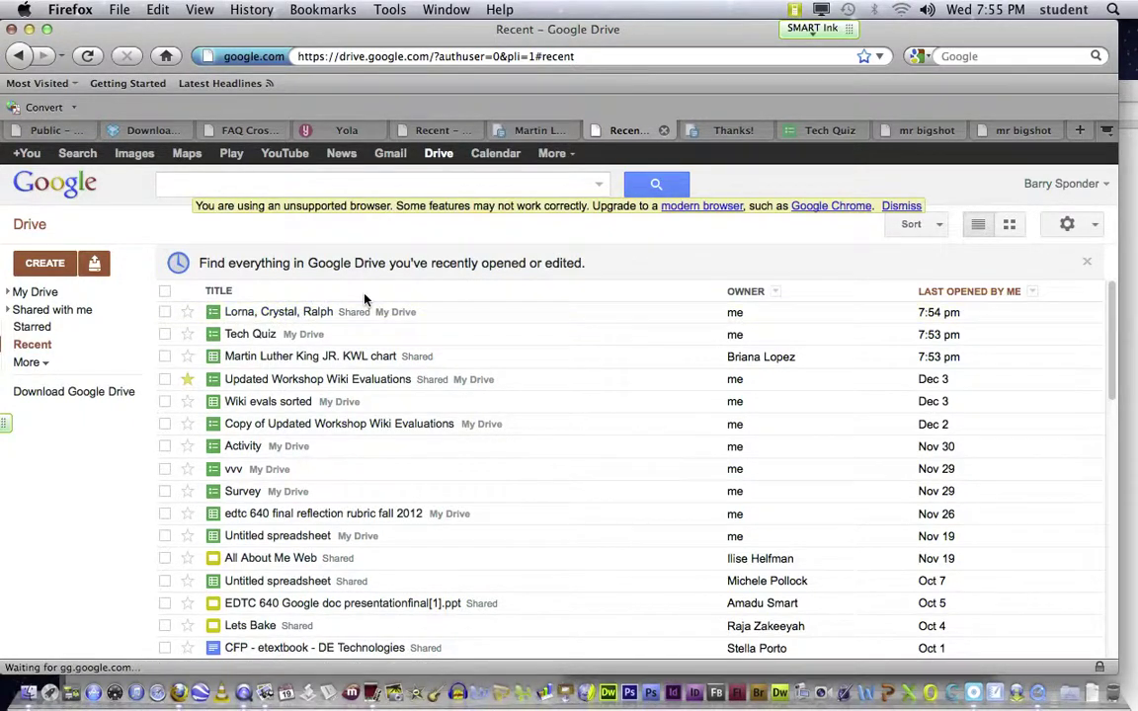
pyautogui.click(256, 336)
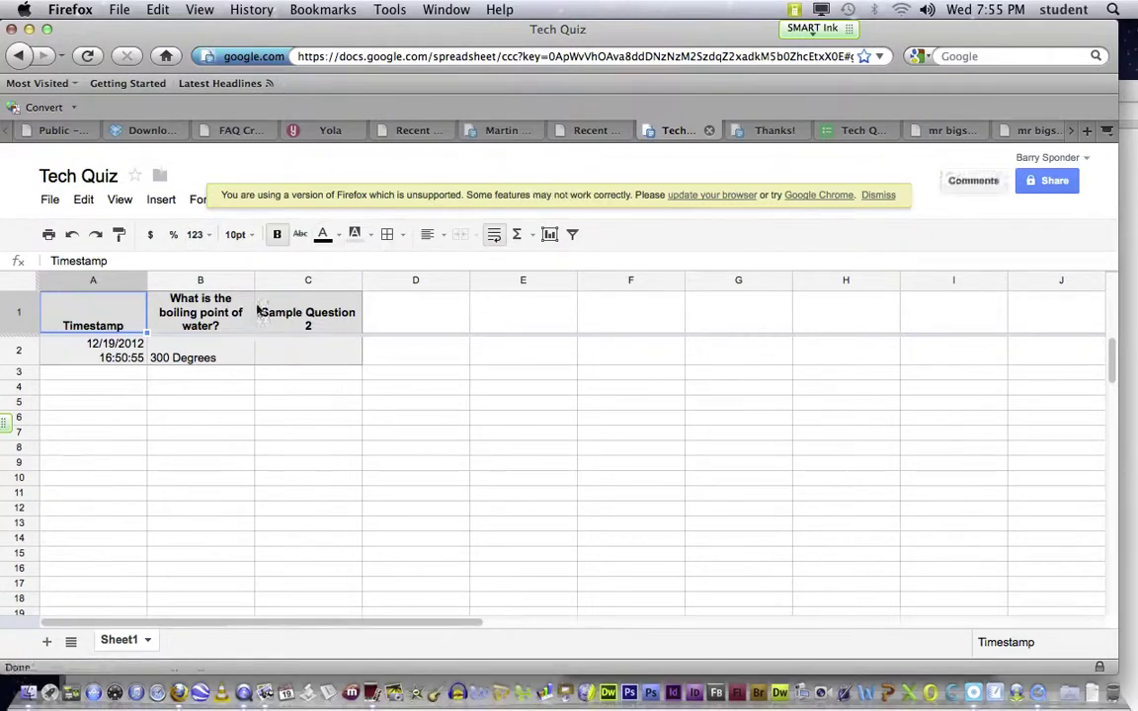
# Step: Dismiss the unsupported-browser banner, open the Tech Quiz form via Form (1) > Edit form, then close the editor
pyautogui.click(877, 196)
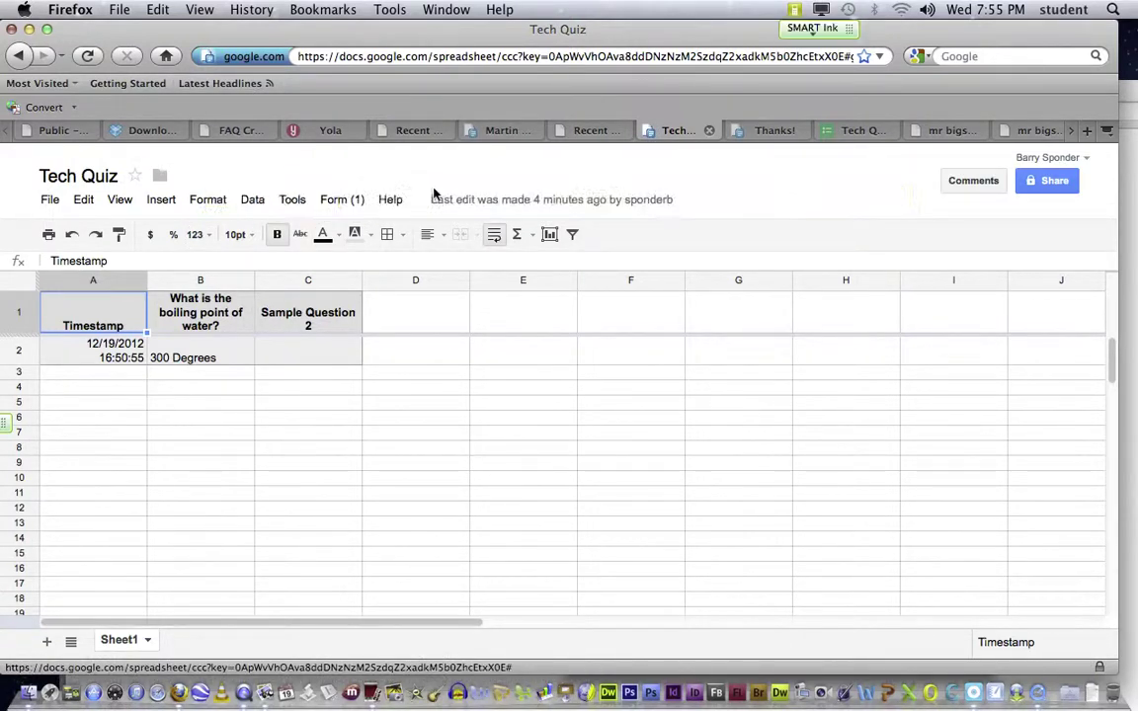
pyautogui.click(337, 200)
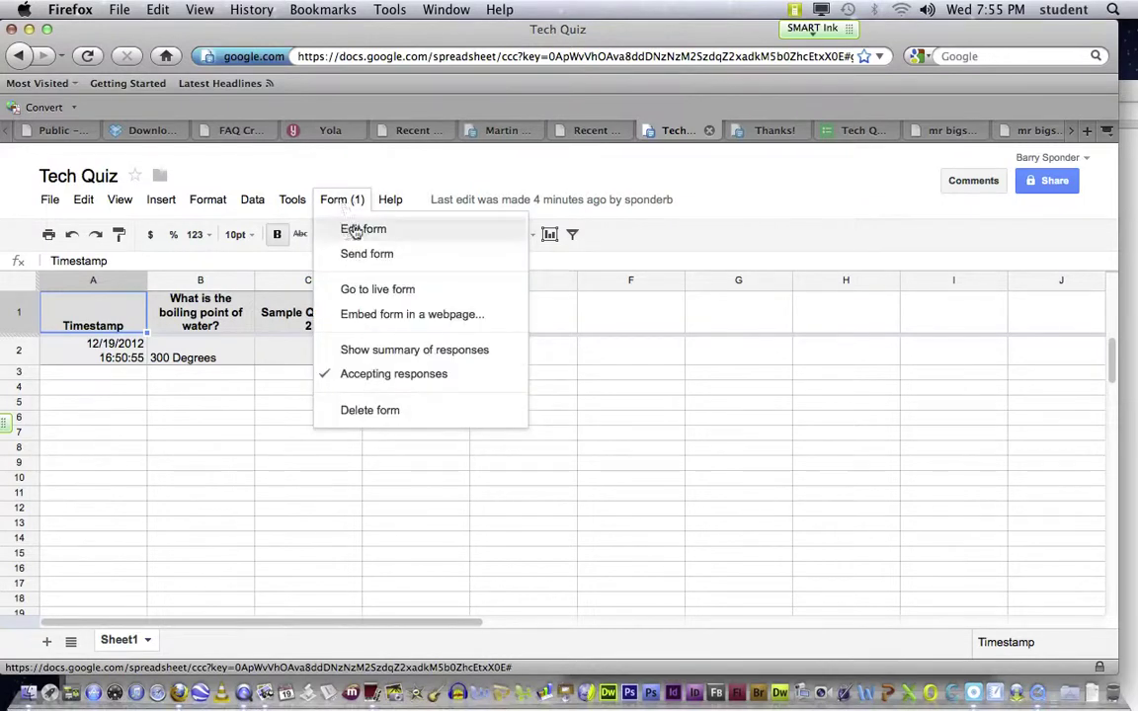
pyautogui.click(358, 231)
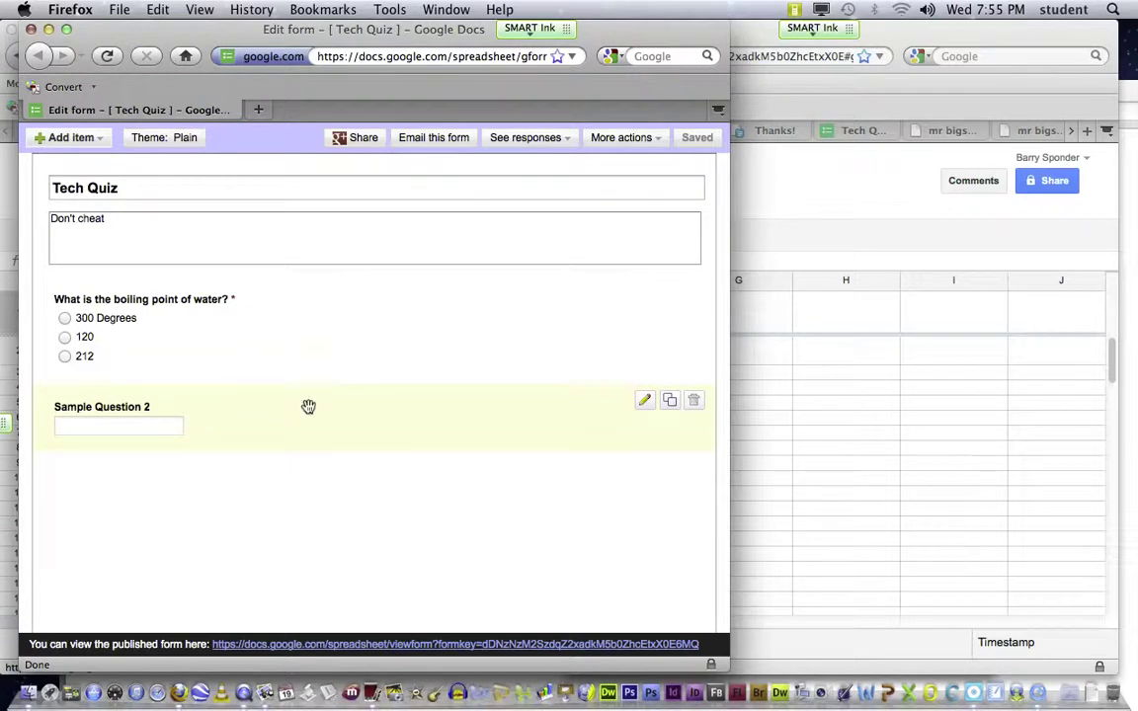
pyautogui.click(30, 29)
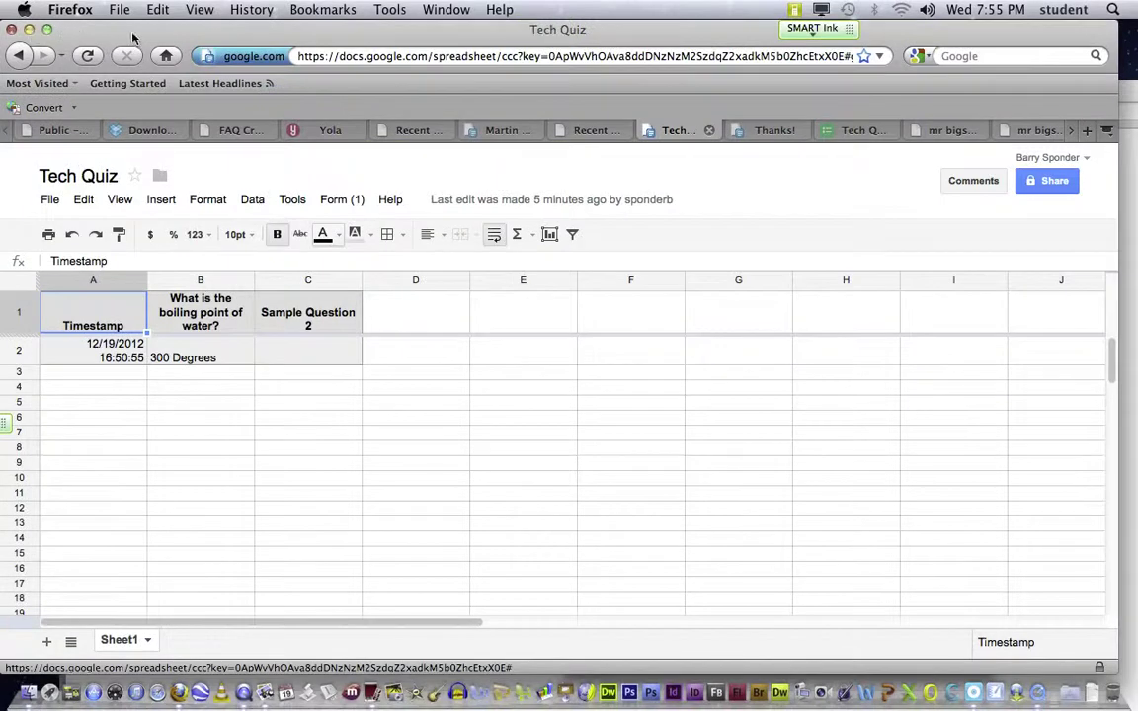
pyautogui.moveTo(130, 32)
pyautogui.mouseDown()
pyautogui.moveTo(142, 31)
pyautogui.moveTo(121, 27)
pyautogui.mouseUp()
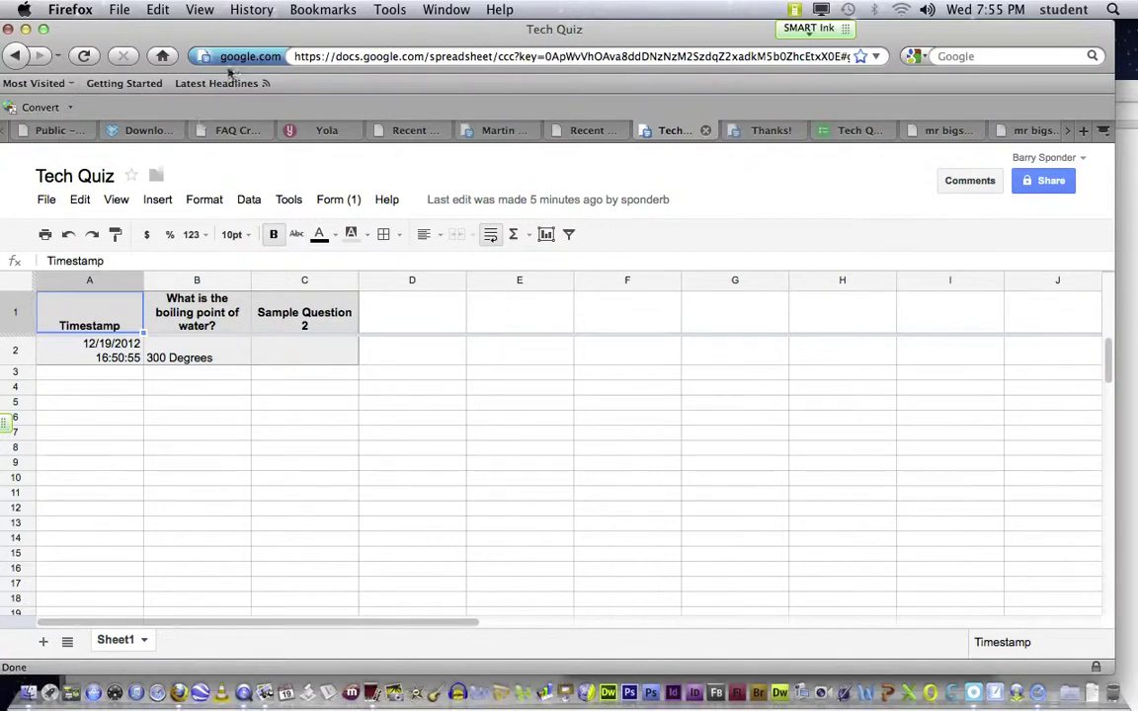
# Step: Load moodle.ccus.edu in the address bar and select the misspelled part of the URL
pyautogui.click(403, 57)
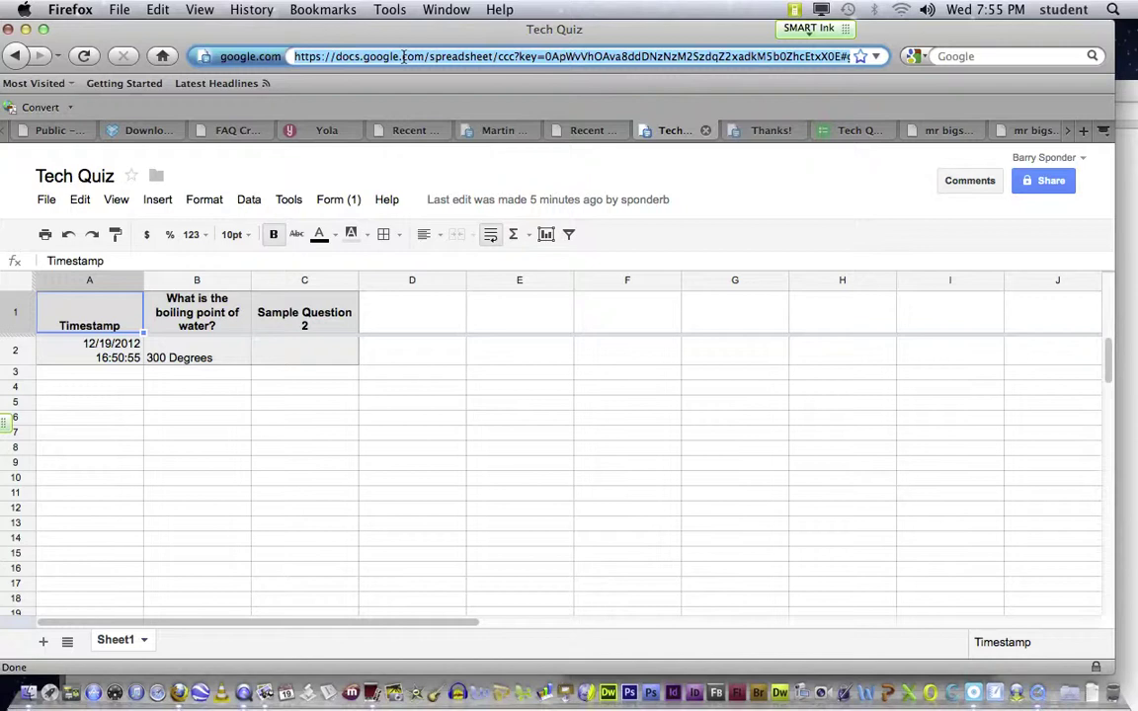
pyautogui.write('moodle')
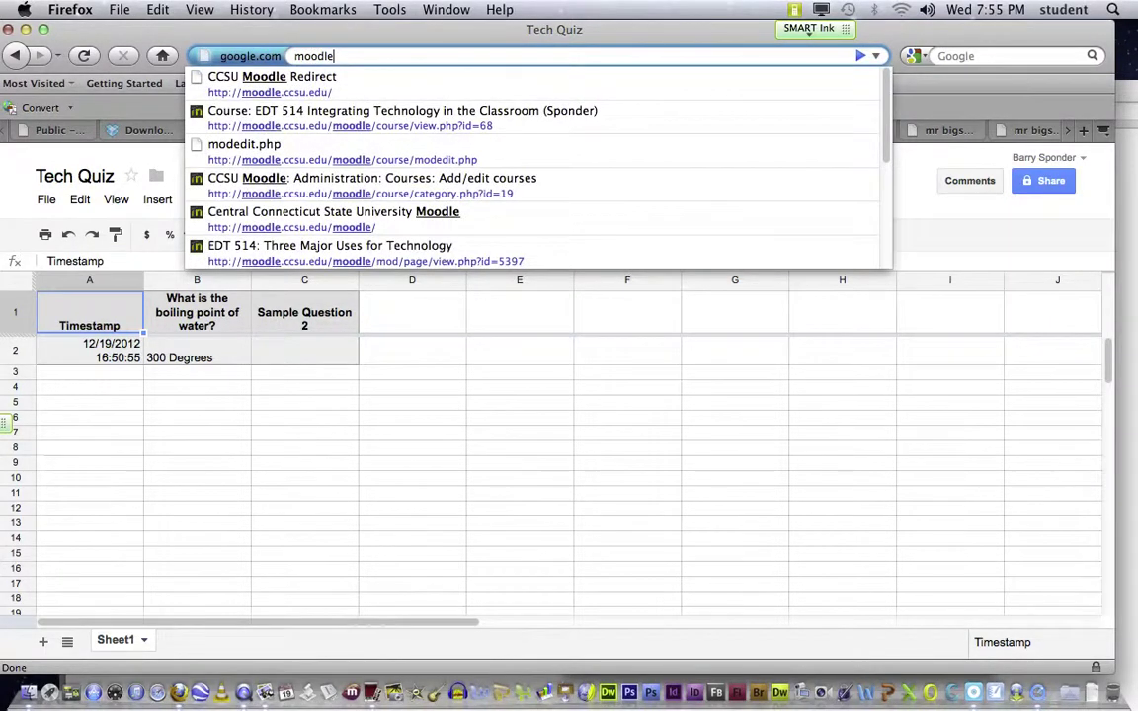
pyautogui.write('.ccus.edu')
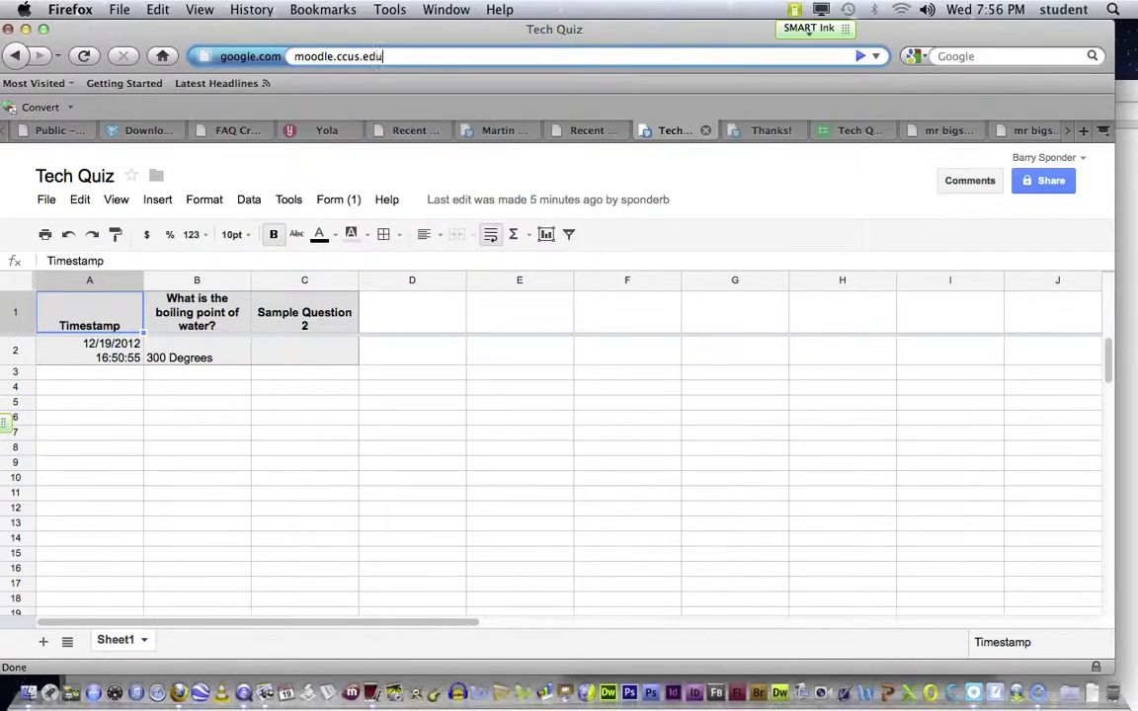
pyautogui.press('Return')
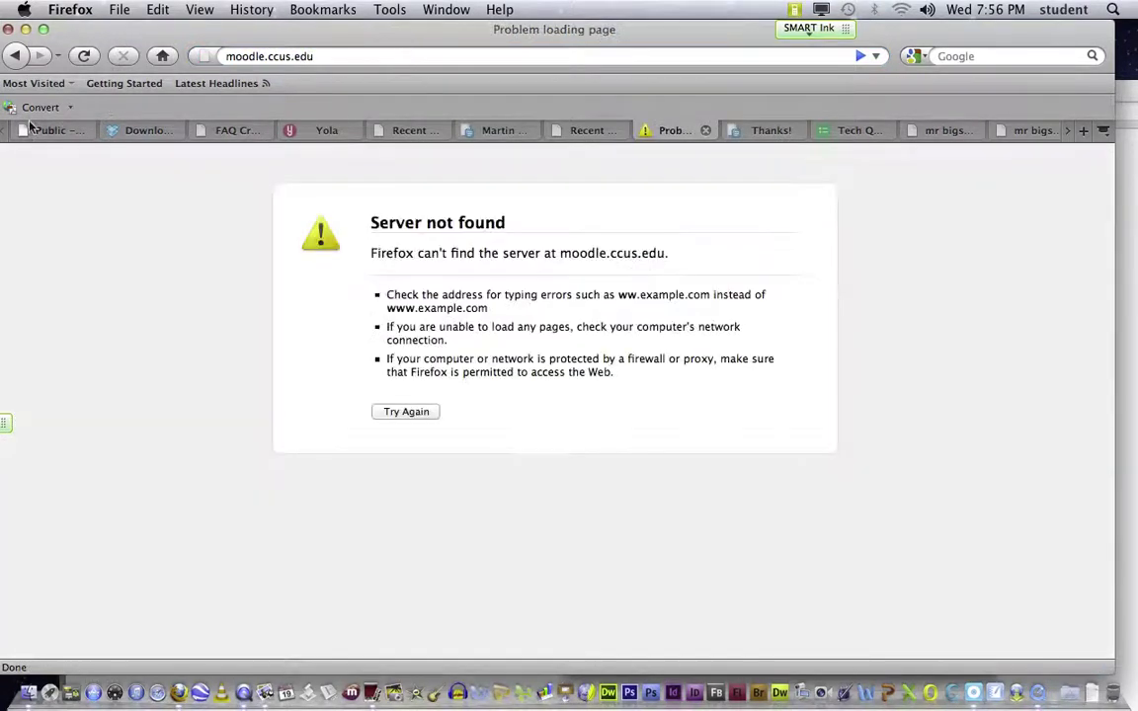
pyautogui.click(279, 56)
pyautogui.moveTo(267, 56); pyautogui.dragTo(285, 57)
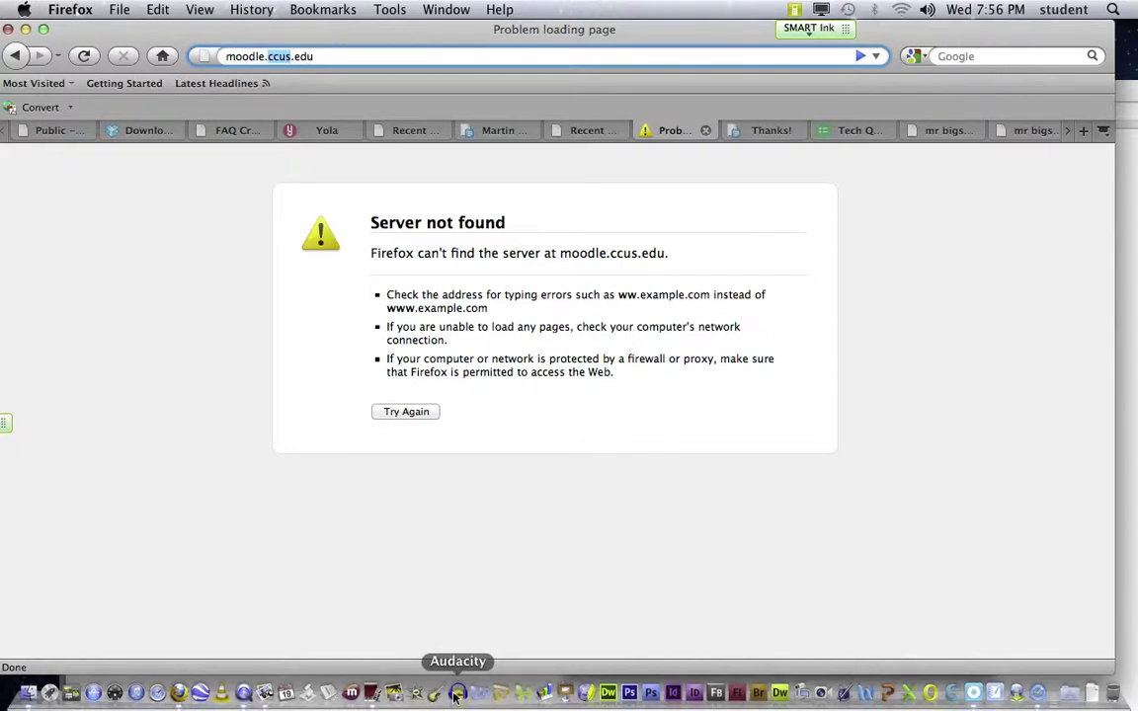
# Step: Launch Audacity from the Dock, enlarge and reposition its window, and move the SMART Ink tab aside
pyautogui.click(457, 694)
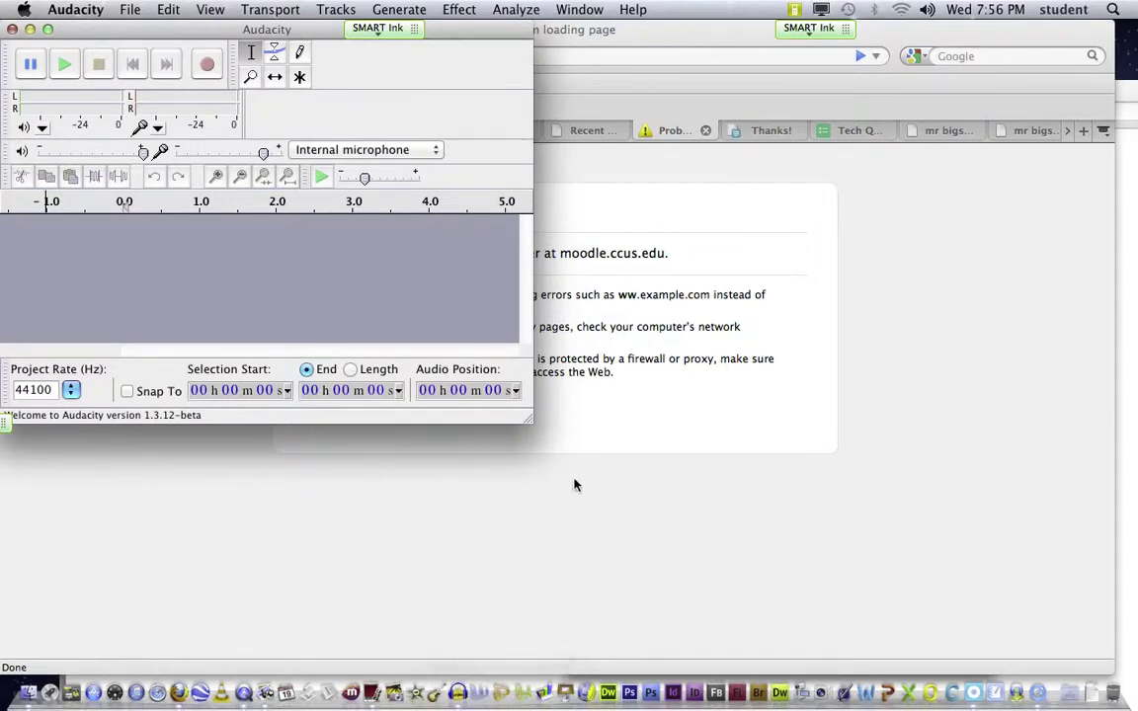
pyautogui.moveTo(528, 425); pyautogui.dragTo(953, 486)
pyautogui.moveTo(271, 26); pyautogui.dragTo(324, 22)
pyautogui.moveTo(6, 423)
pyautogui.mouseDown()
pyautogui.moveTo(110, 468)
pyautogui.moveTo(552, 544)
pyautogui.mouseUp()
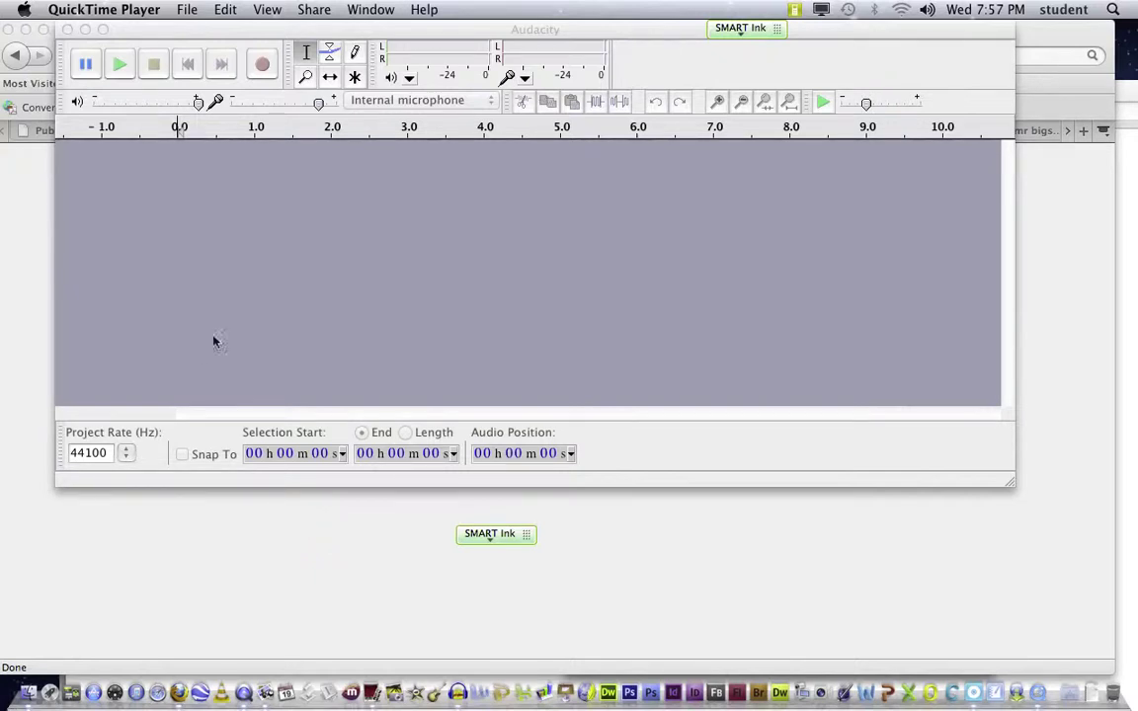
# Step: Record a roughly 11.5-second stereo voice track with one pause, then play it back
pyautogui.click(473, 30)
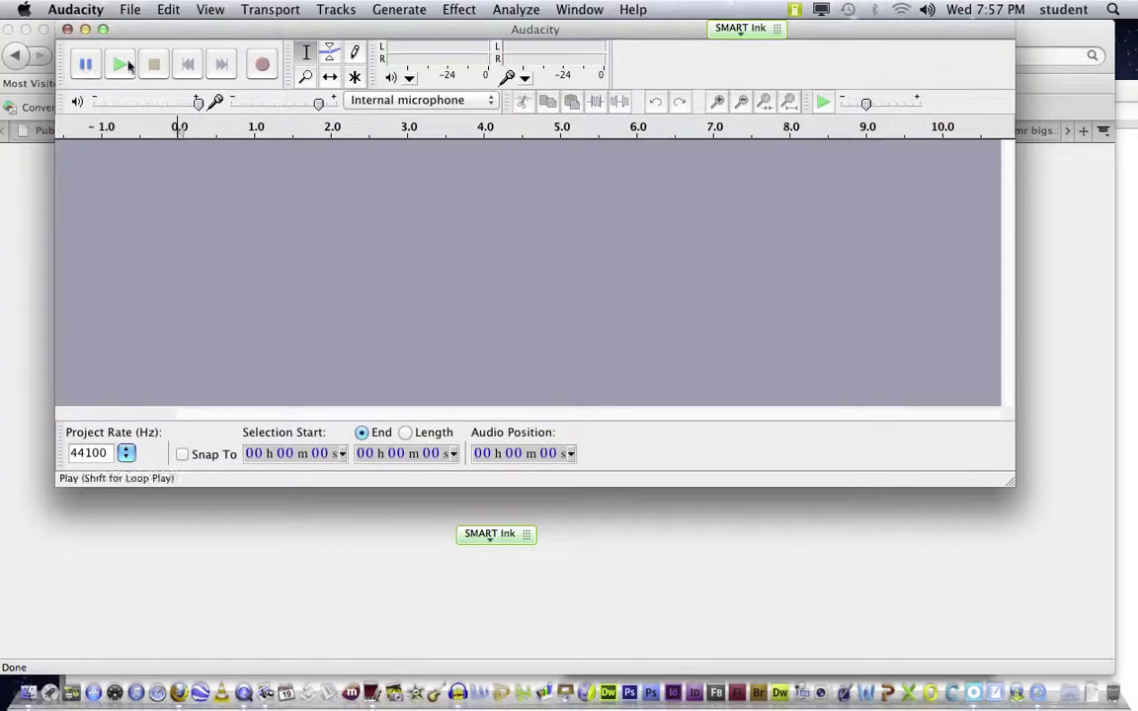
pyautogui.click(262, 64)
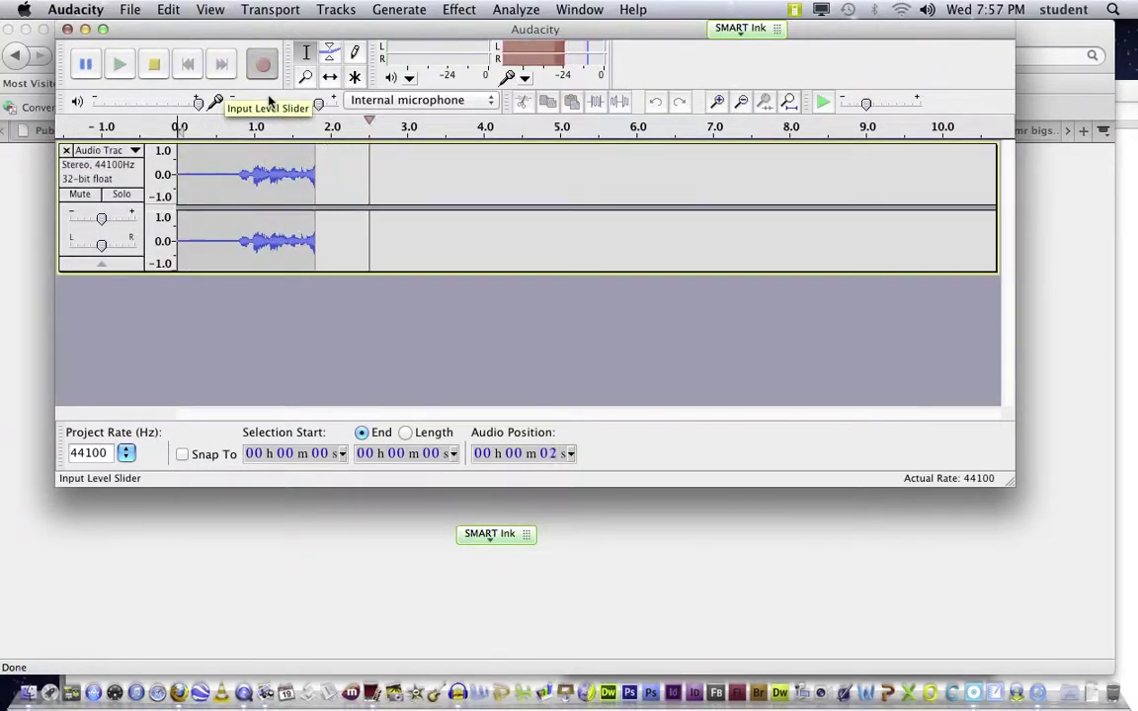
pyautogui.click(84, 66)
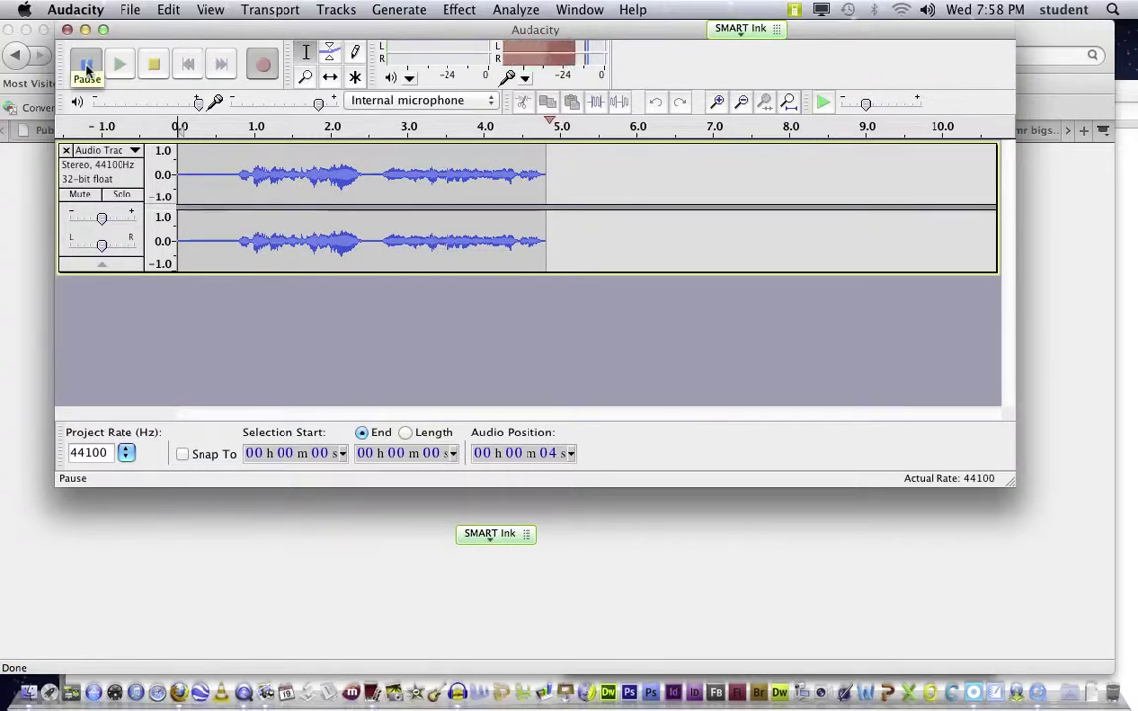
pyautogui.click(84, 65)
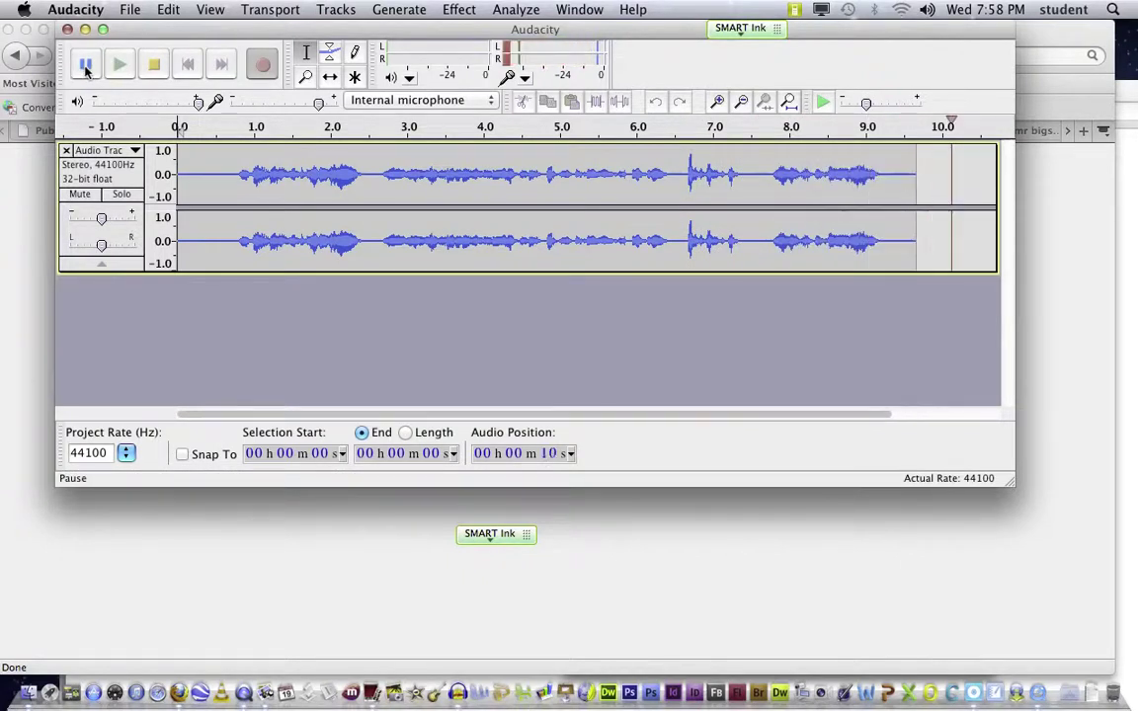
pyautogui.click(155, 65)
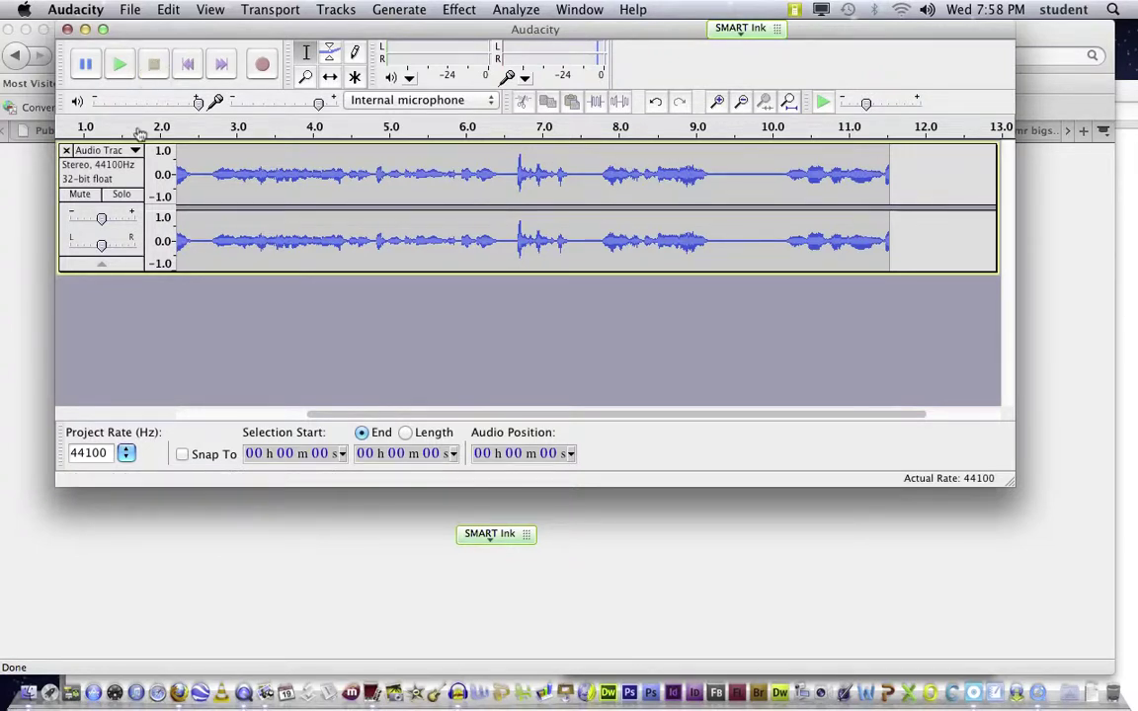
pyautogui.click(119, 65)
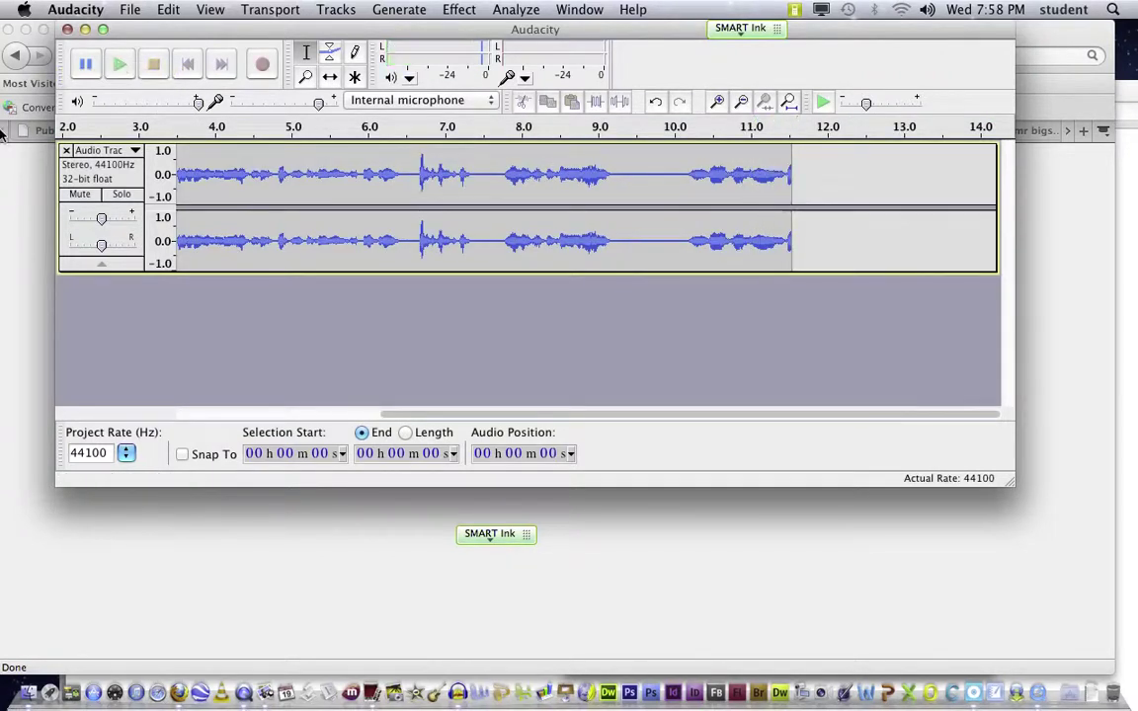
# Step: Select about 6.8–7.8 s of the voice track, preview it, and cut it out
pyautogui.moveTo(413, 176); pyautogui.dragTo(488, 182)
pyautogui.click(119, 65)
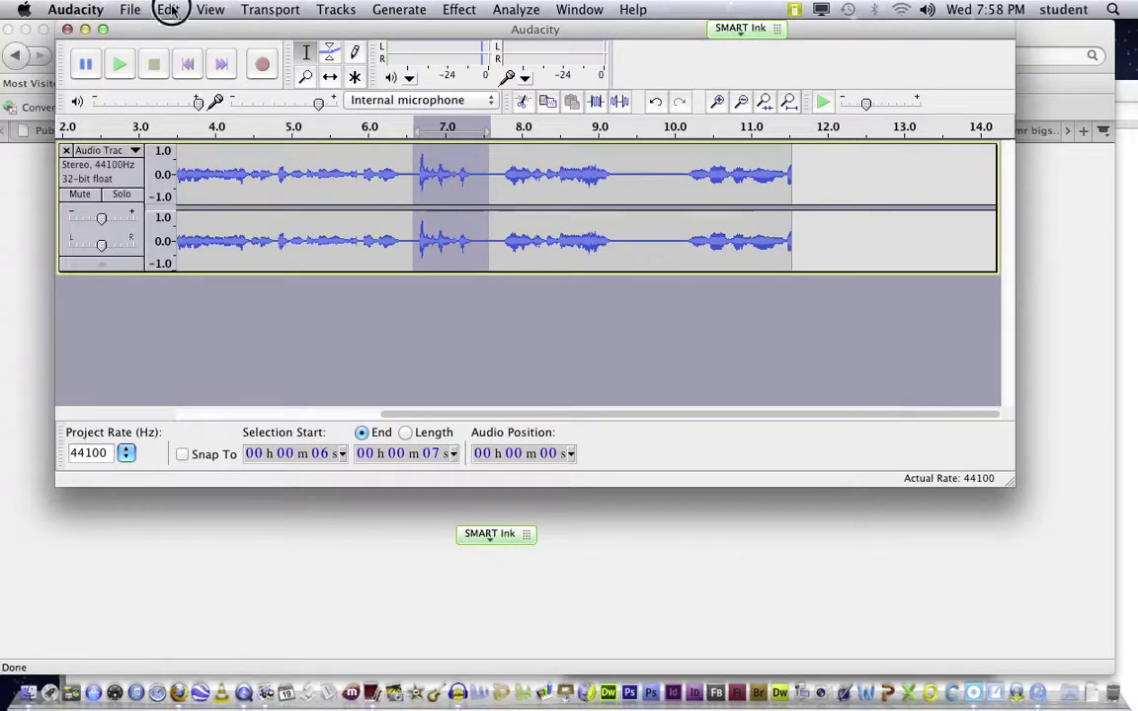
pyautogui.click(168, 10)
pyautogui.click(183, 76)
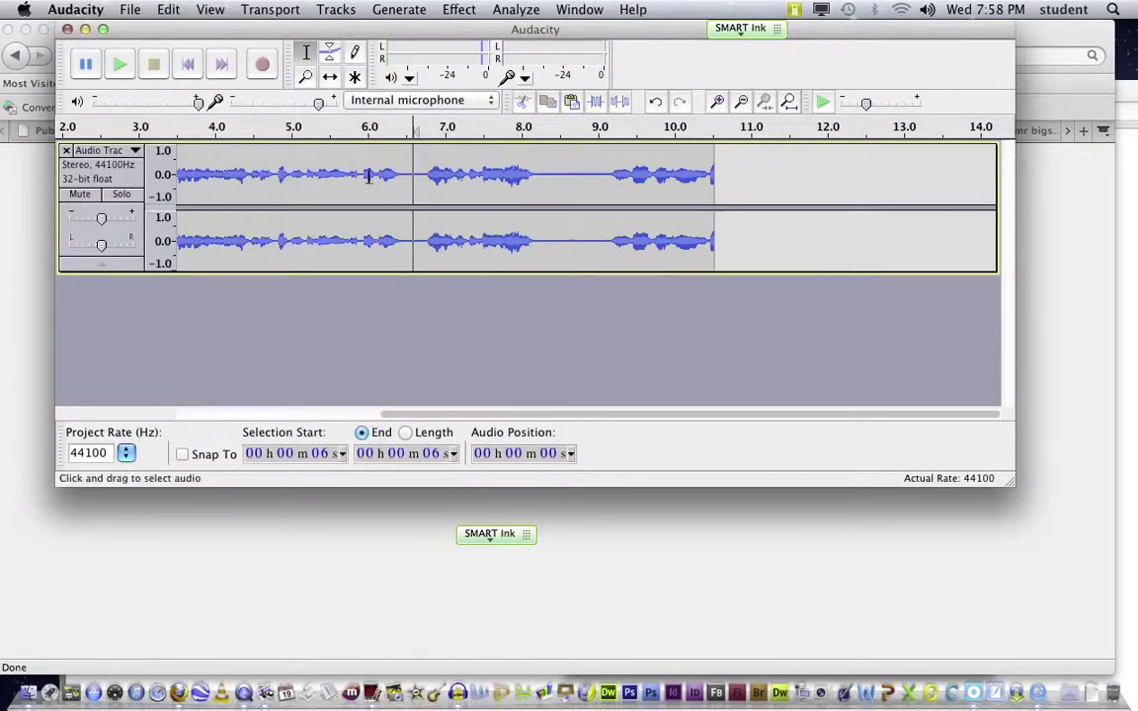
# Step: Play from about 5.6 s across the cut to check the edit
pyautogui.click(343, 170)
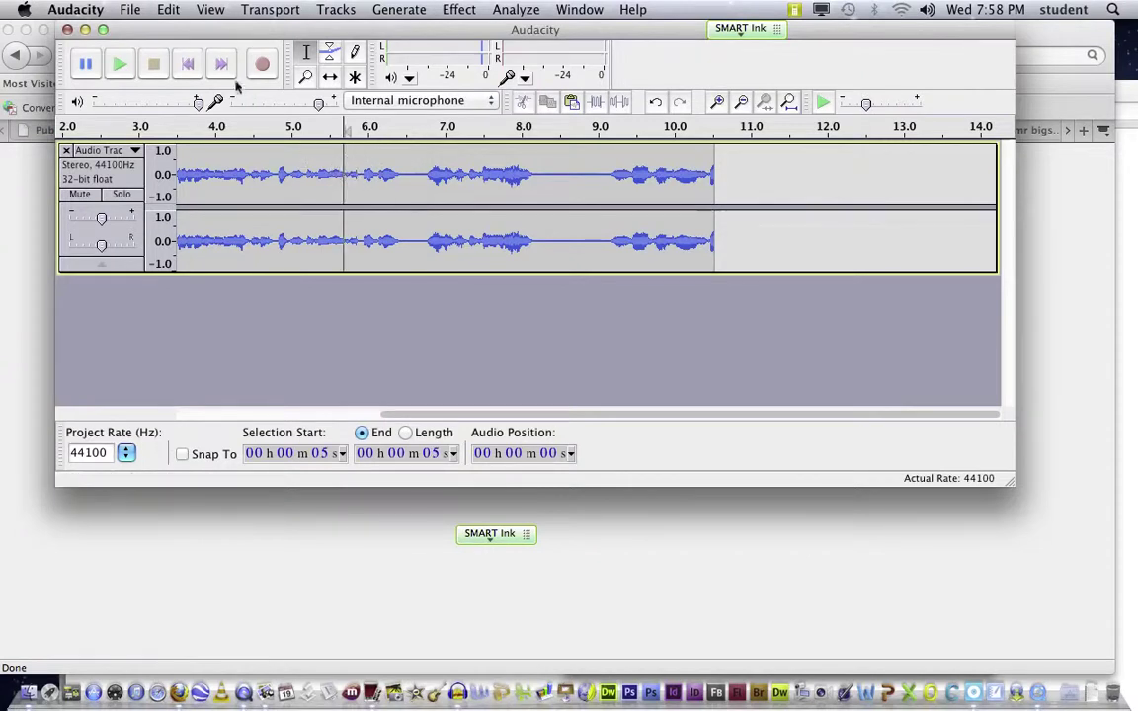
pyautogui.click(116, 63)
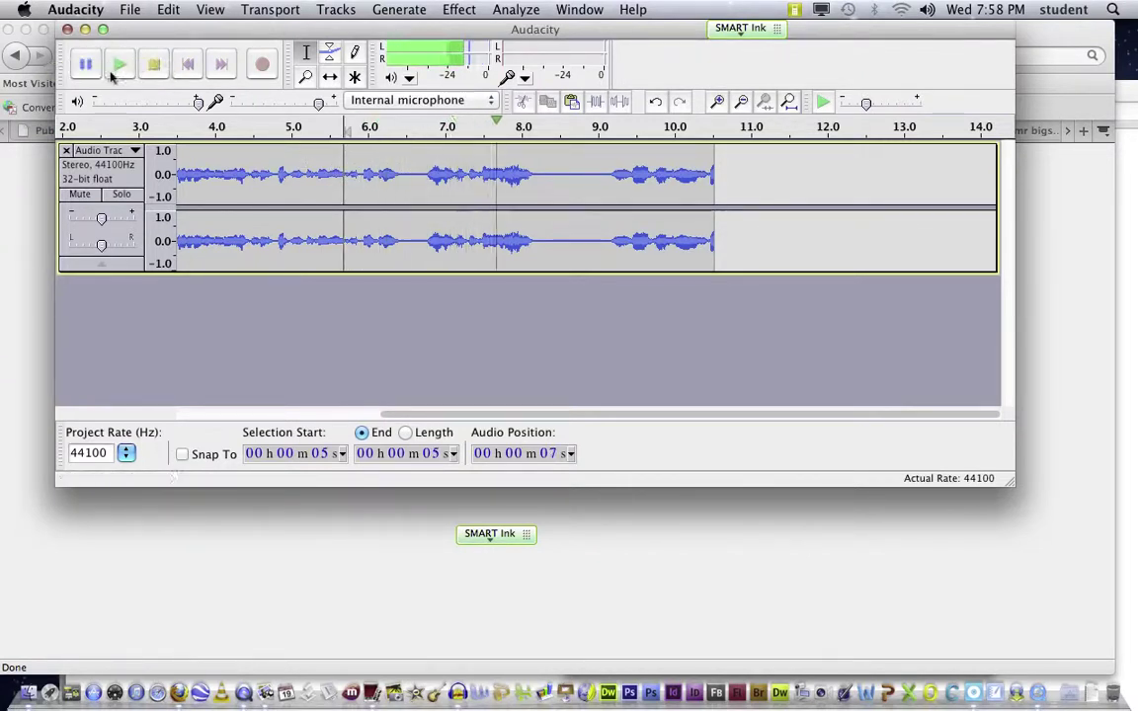
pyautogui.click(154, 63)
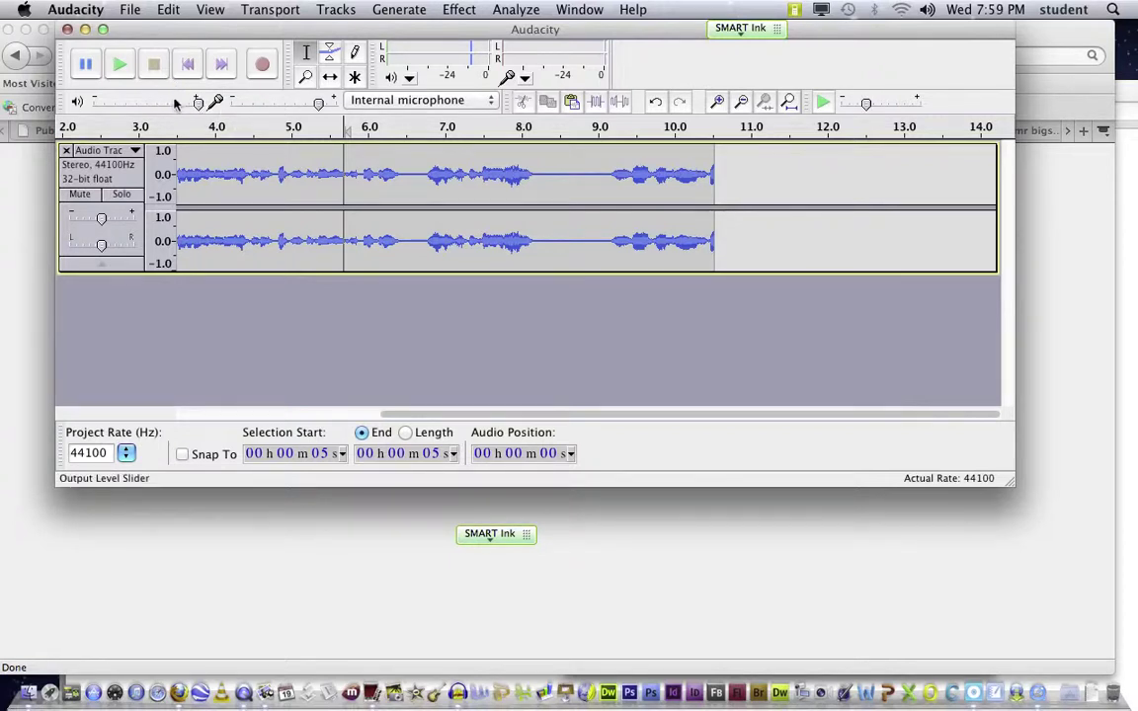
pyautogui.moveTo(731, 200); pyautogui.dragTo(58, 176)
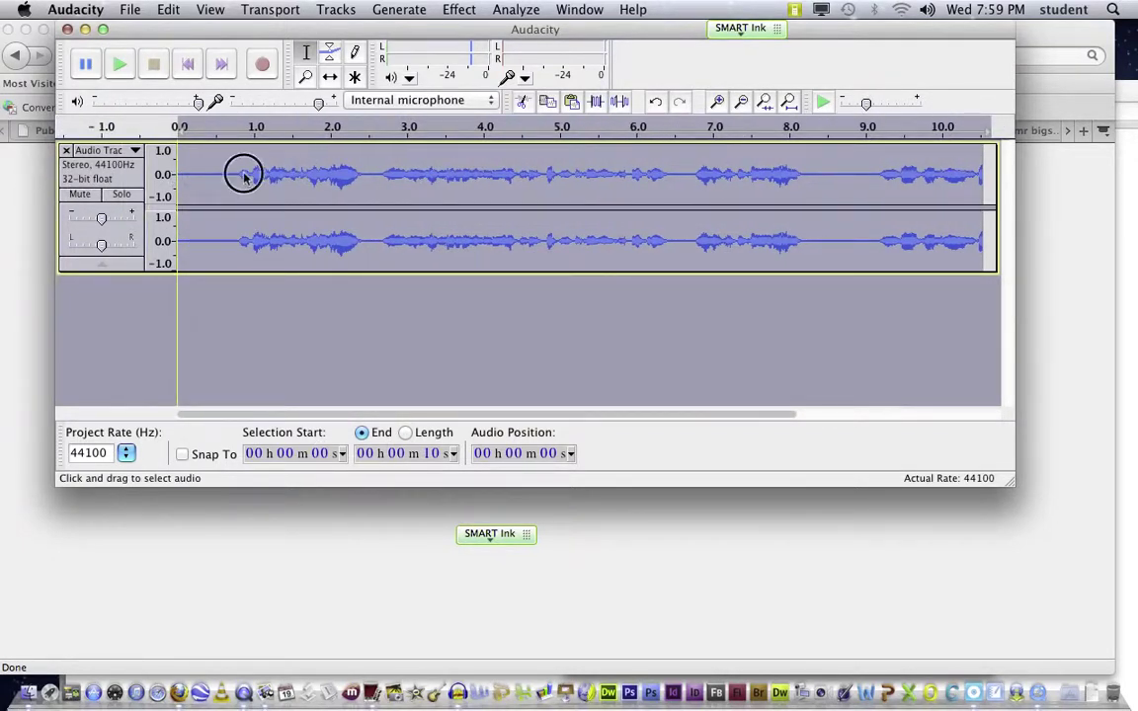
# Step: Select the whole voice track and amplify it to a 0 dB peak
pyautogui.click(219, 172)
pyautogui.click(237, 173)
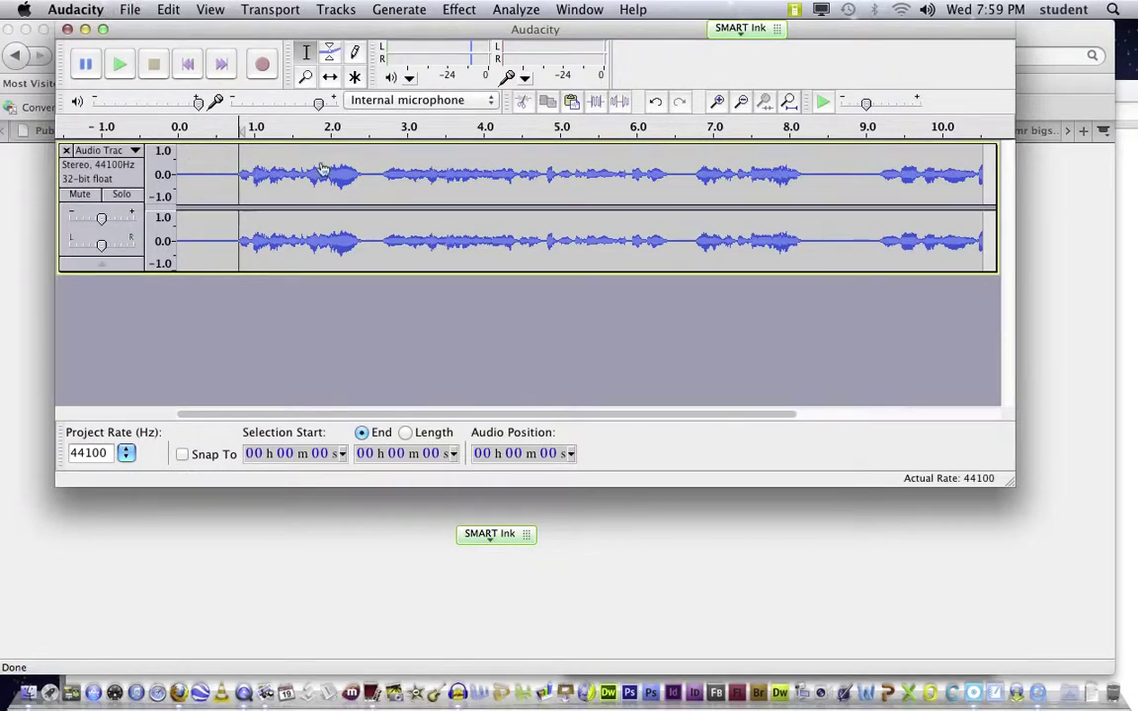
pyautogui.press('super+a')
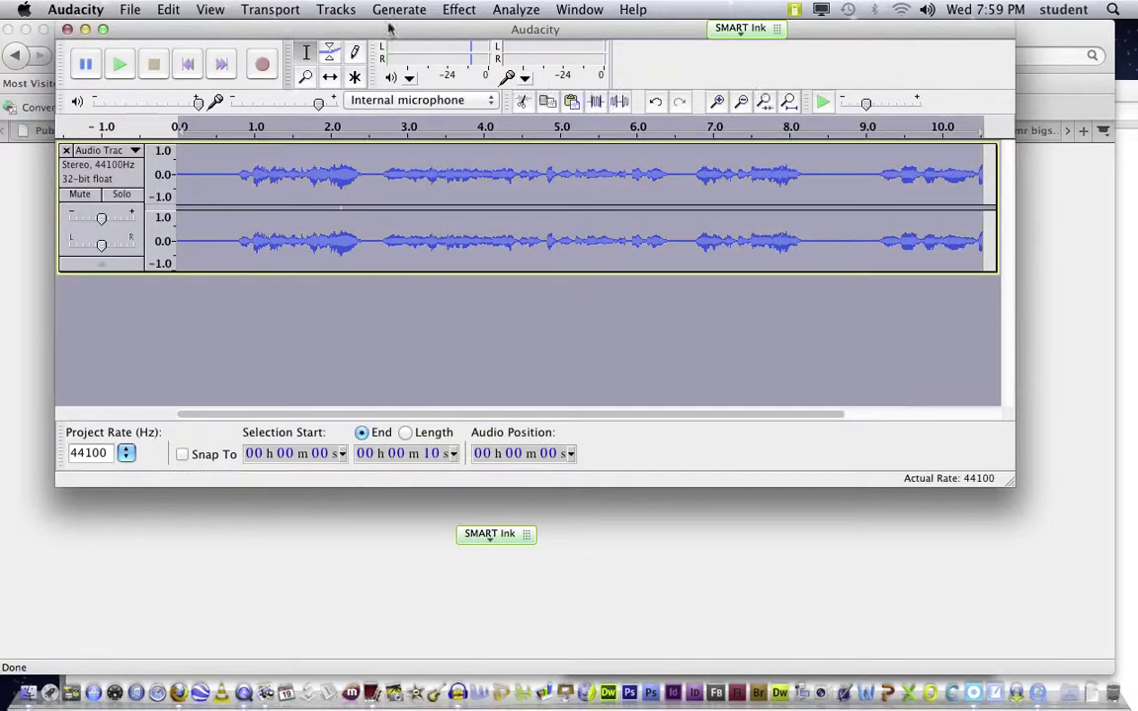
pyautogui.click(462, 10)
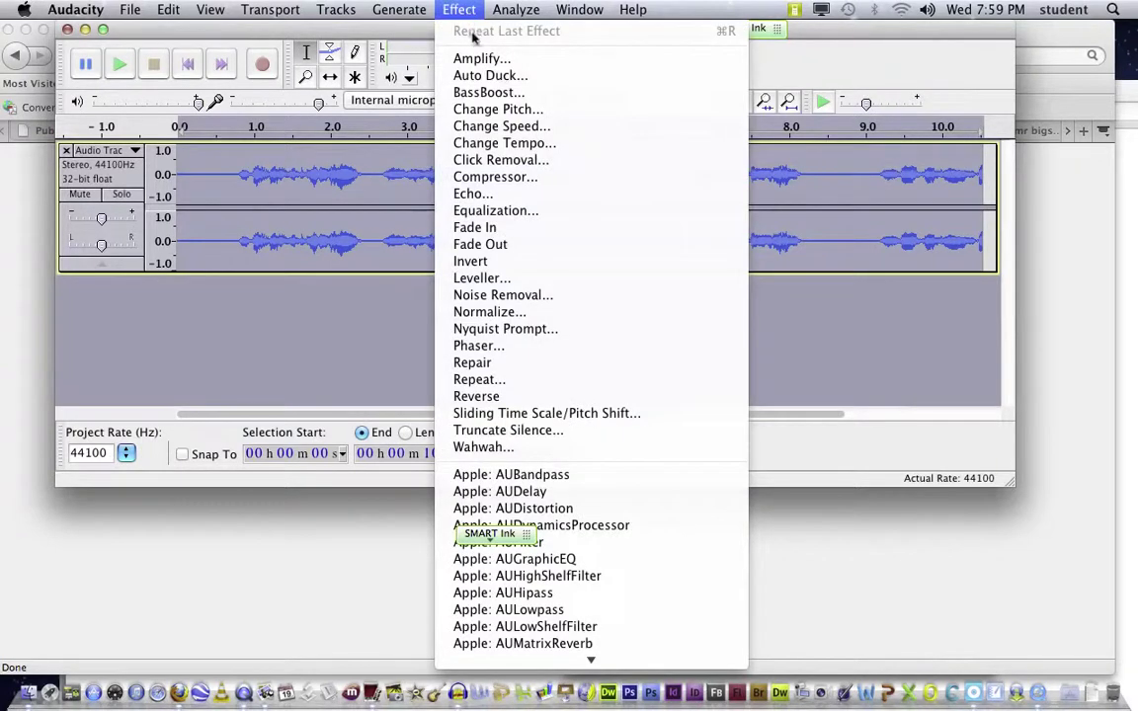
pyautogui.click(464, 58)
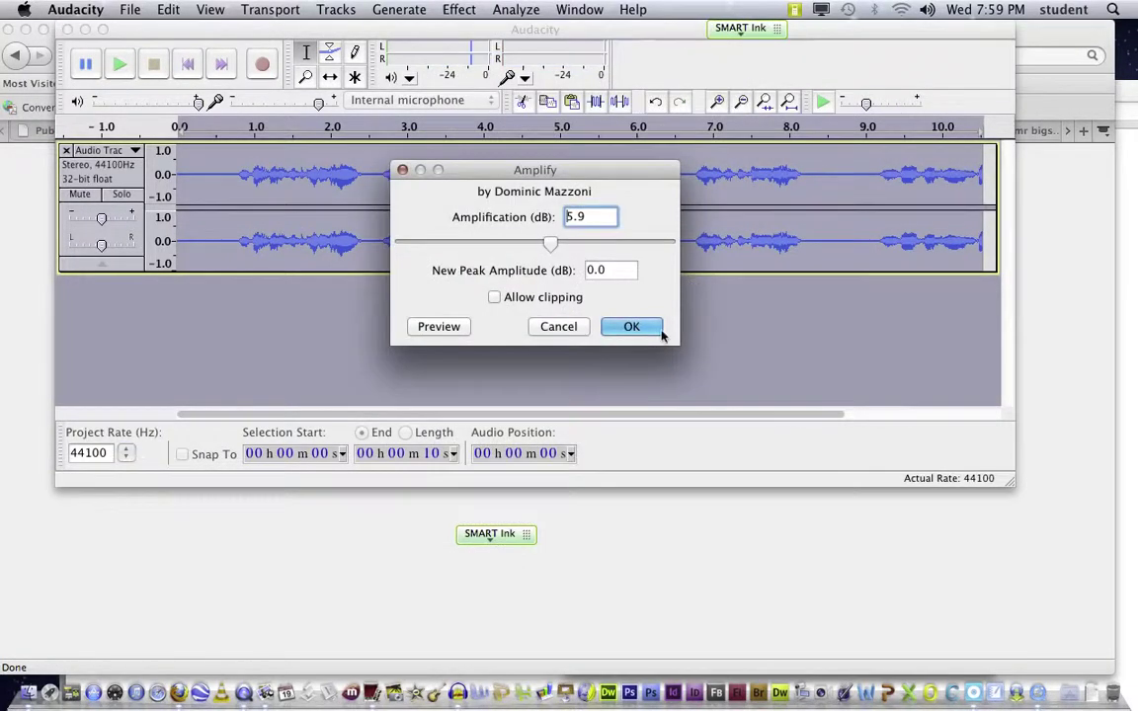
pyautogui.click(659, 334)
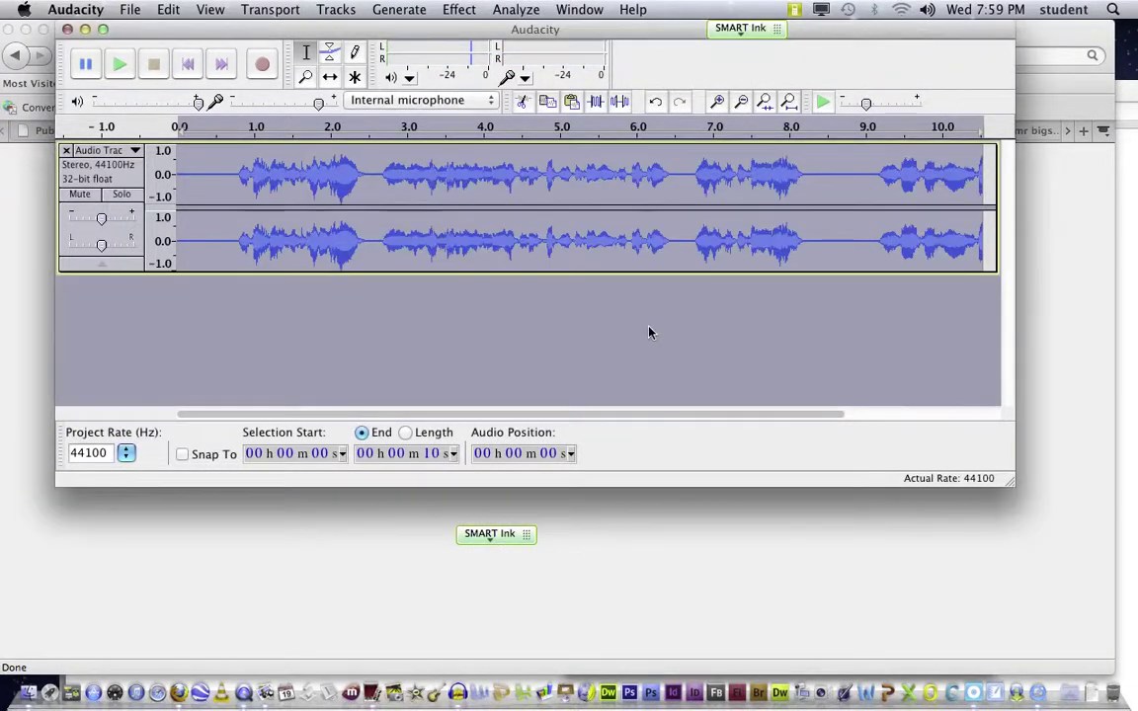
# Step: Play back the amplified track to listen, then stop
pyautogui.click(118, 64)
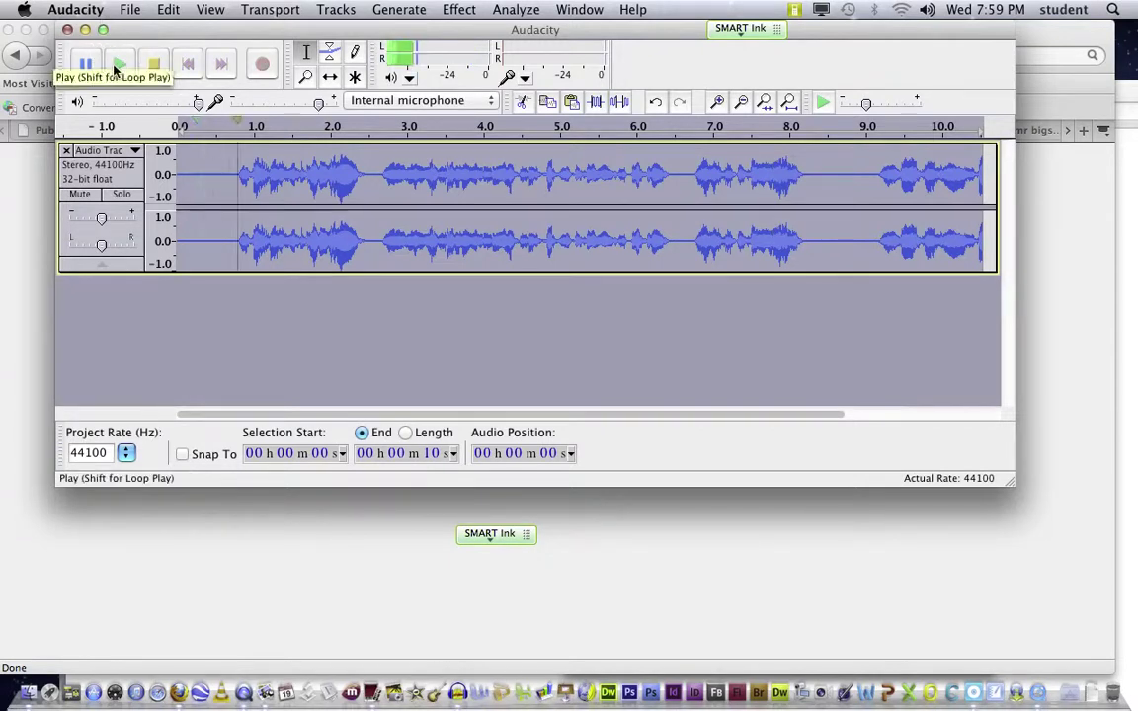
pyautogui.click(115, 65)
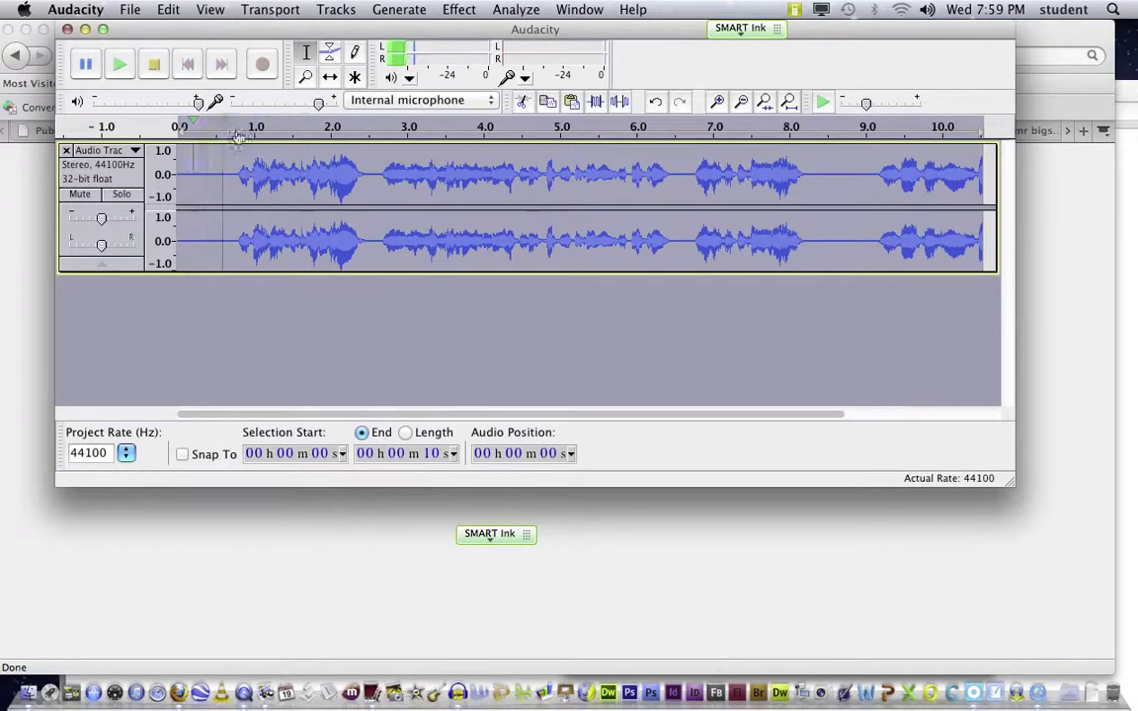
pyautogui.click(154, 64)
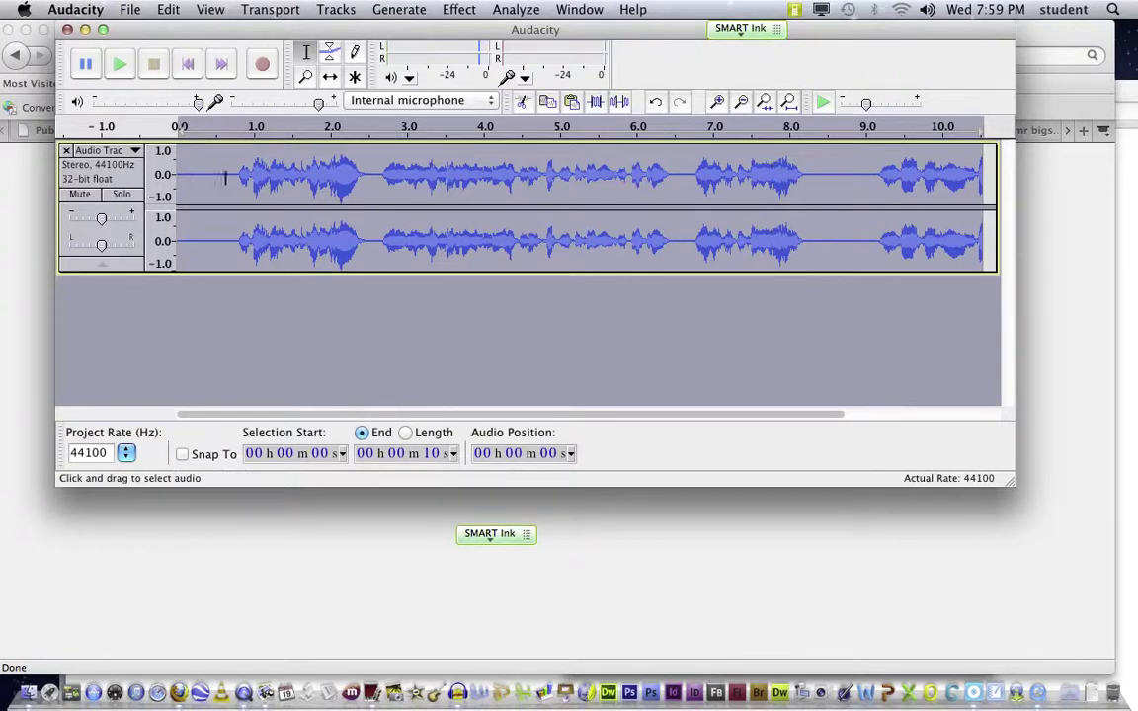
# Step: Export the audio as MP3 with file name 'a', accepting empty metadata
pyautogui.click(131, 8)
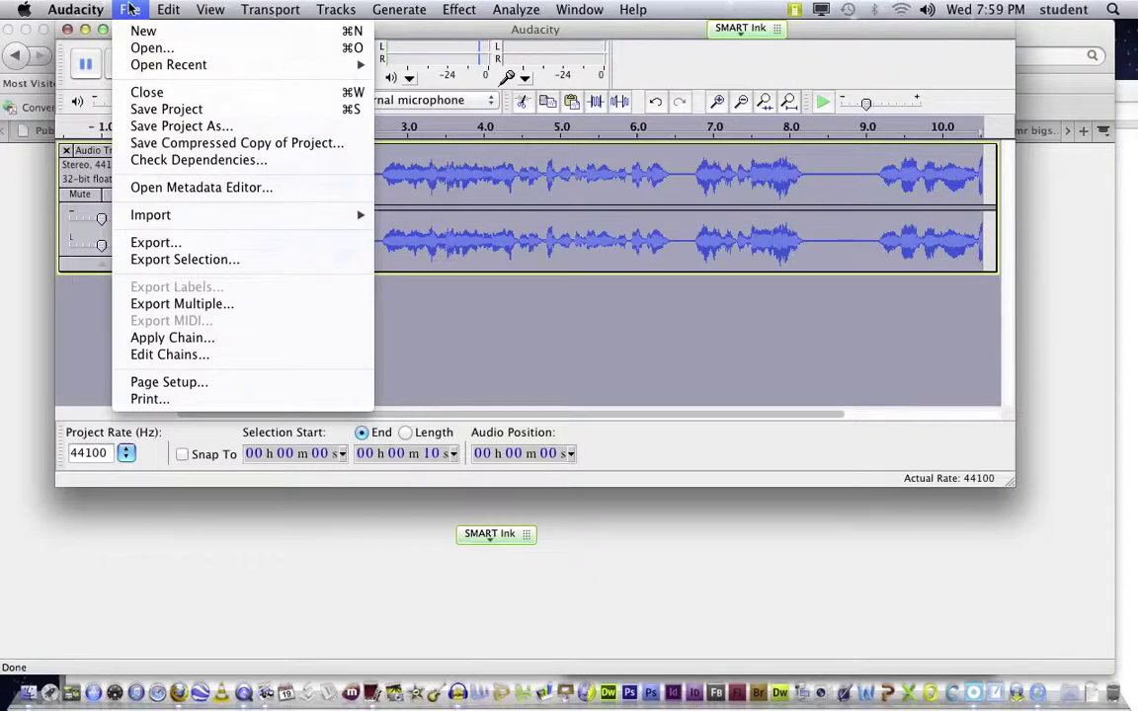
pyautogui.click(169, 242)
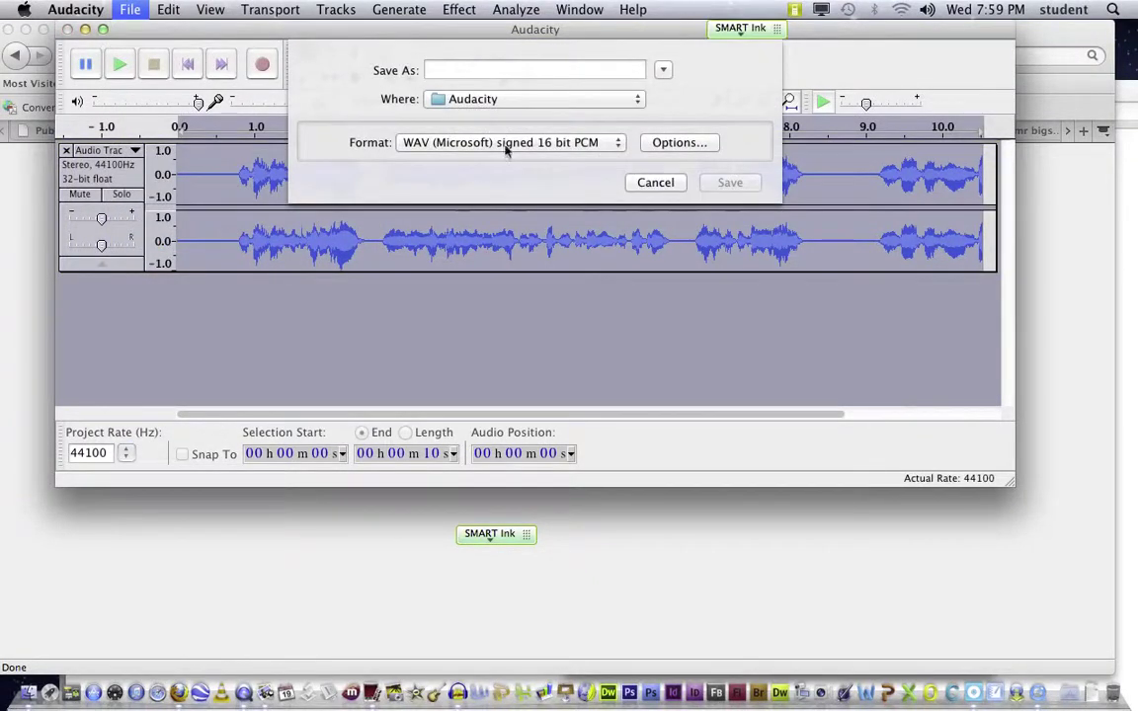
pyautogui.click(610, 143)
pyautogui.click(575, 174)
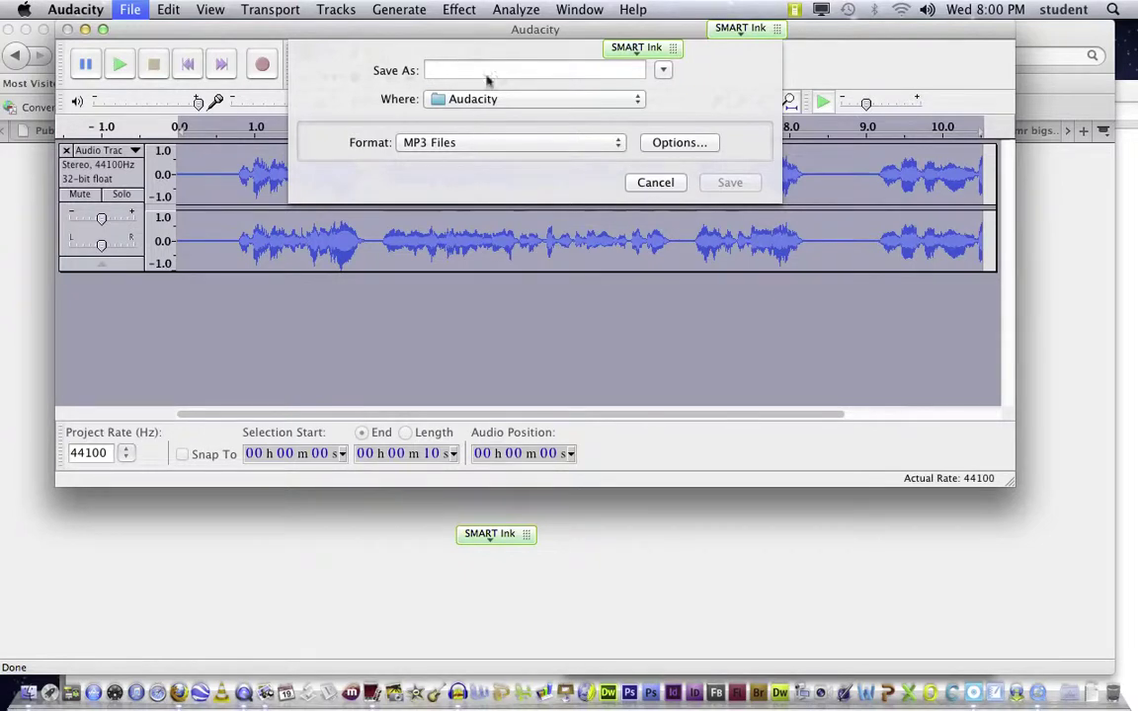
pyautogui.write('a')
pyautogui.click(729, 183)
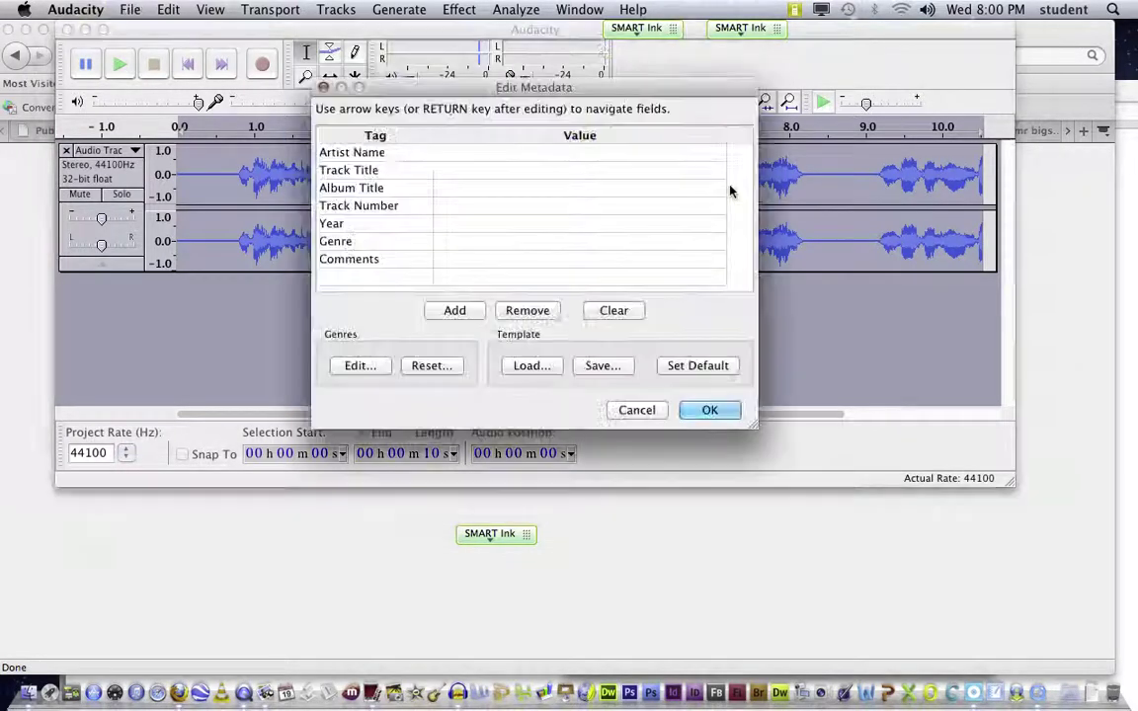
pyautogui.click(708, 410)
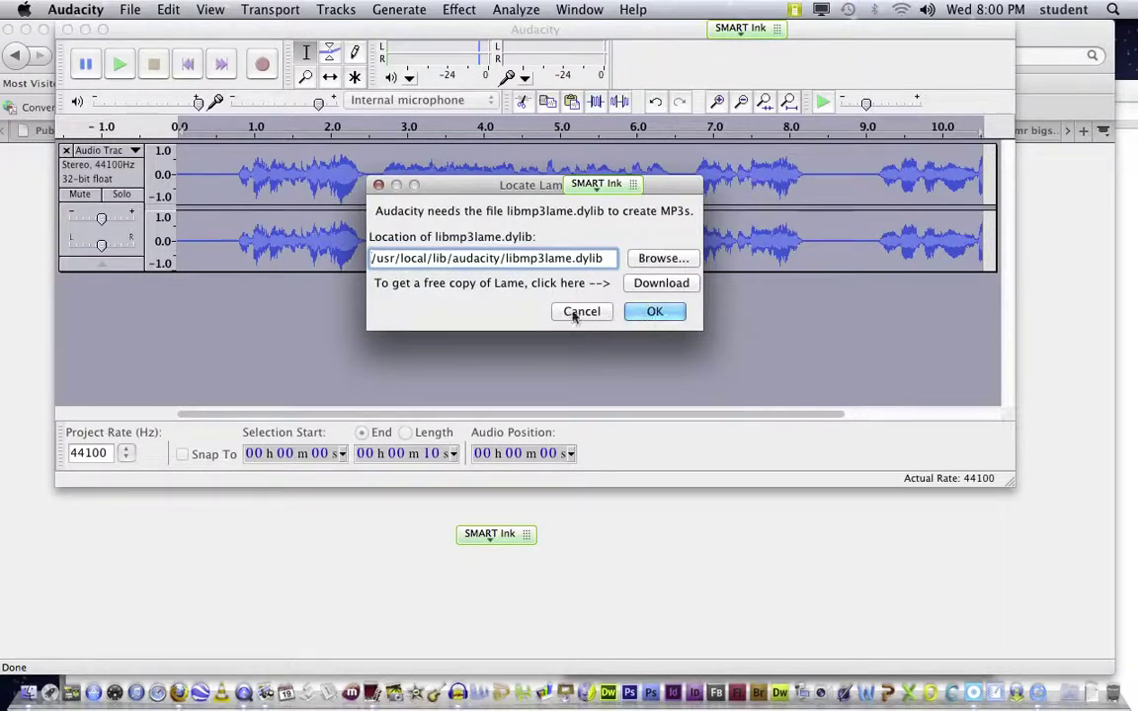
# Step: Confirm the MP3 encoder library location and dismiss the encoding-library error
pyautogui.click(652, 312)
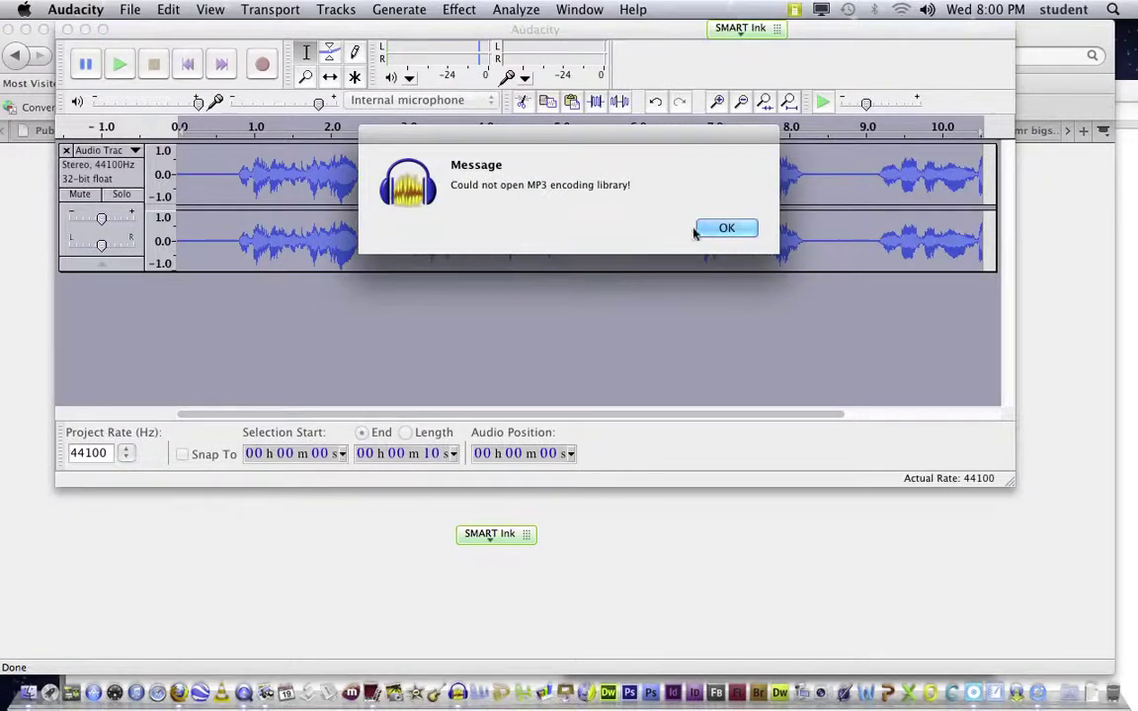
pyautogui.click(719, 229)
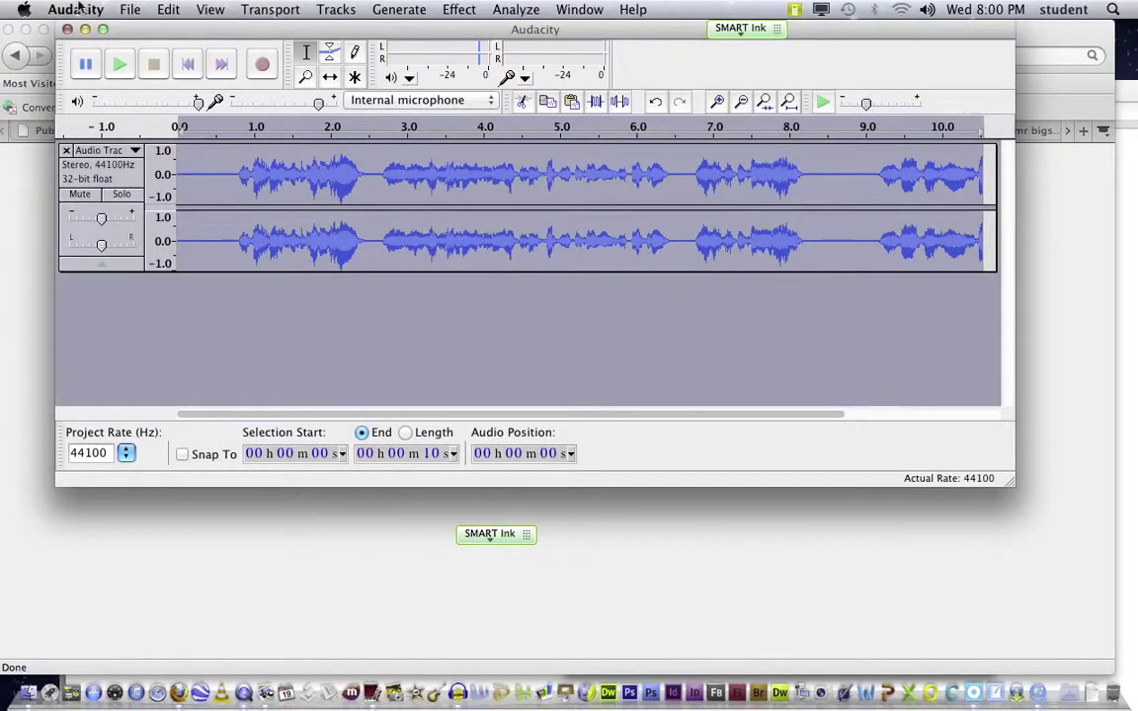
pyautogui.click(126, 10)
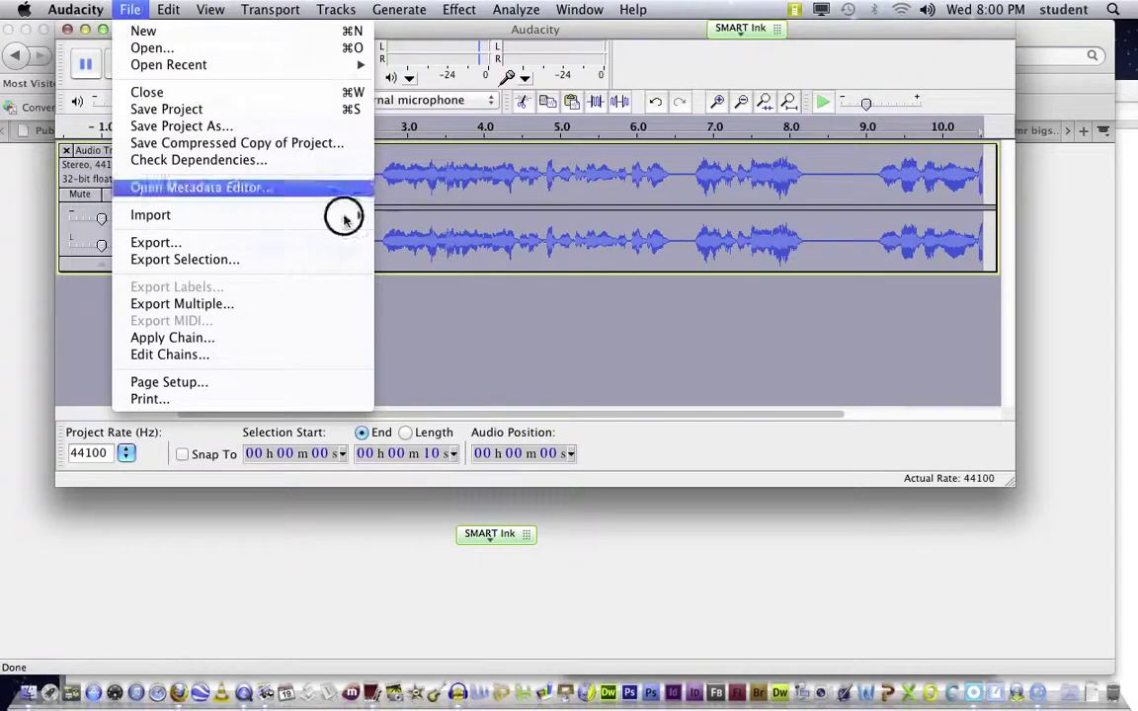
# Step: Select roughly 0.8–2.5 s of the voice track and play it
pyautogui.click(550, 354)
pyautogui.moveTo(370, 185); pyautogui.dragTo(217, 182)
pyautogui.click(119, 65)
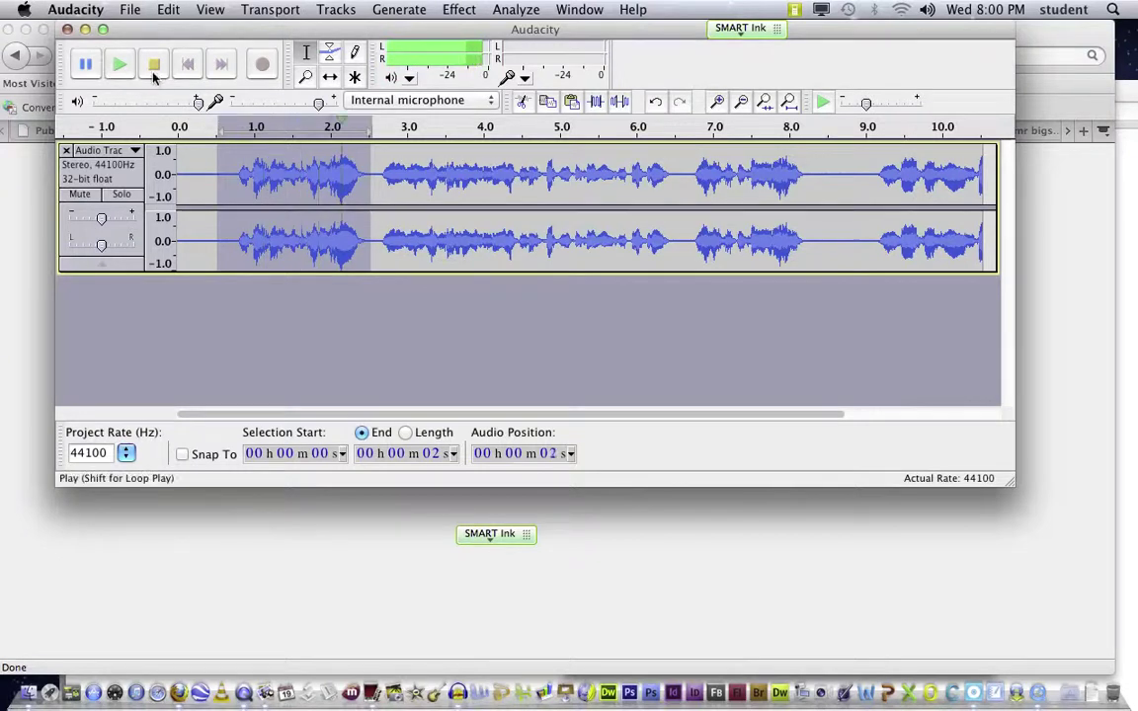
# Step: Start exporting only the selection, then cancel the export
pyautogui.click(162, 9)
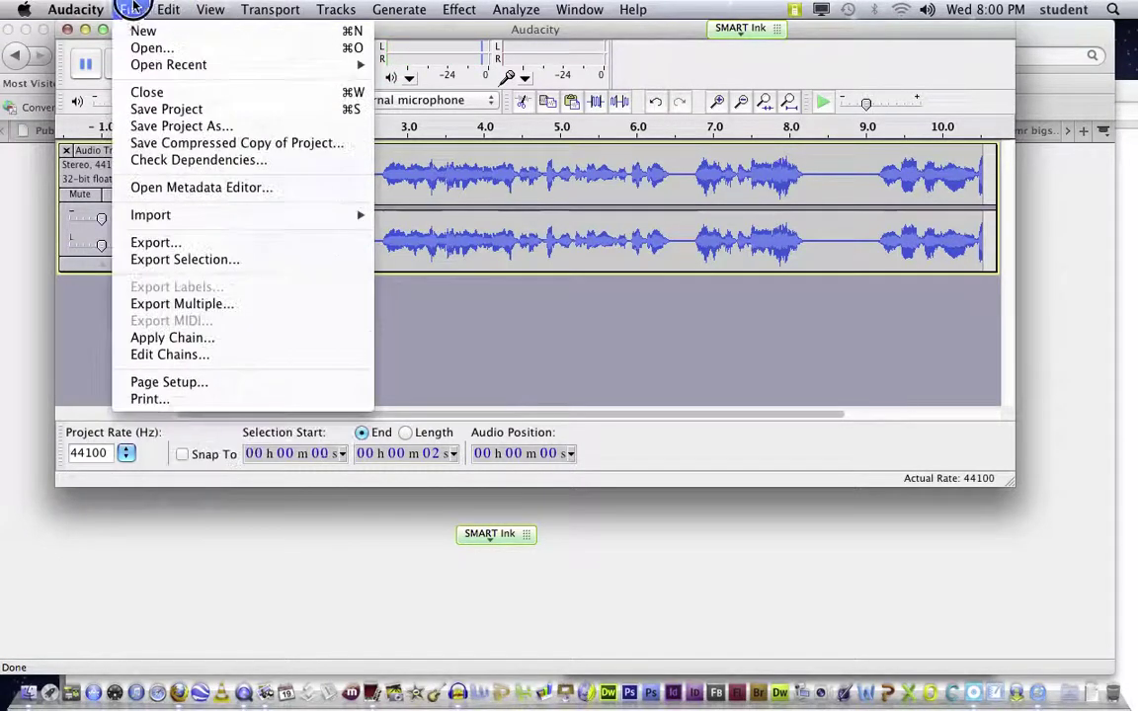
pyautogui.click(138, 259)
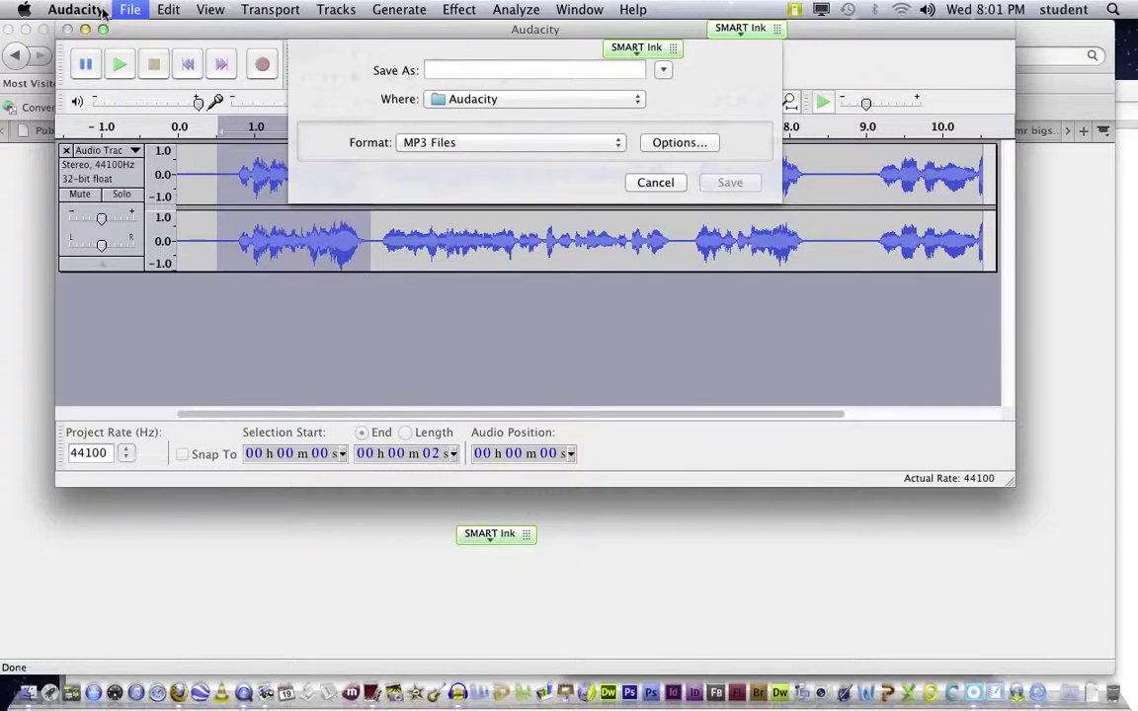
pyautogui.click(655, 182)
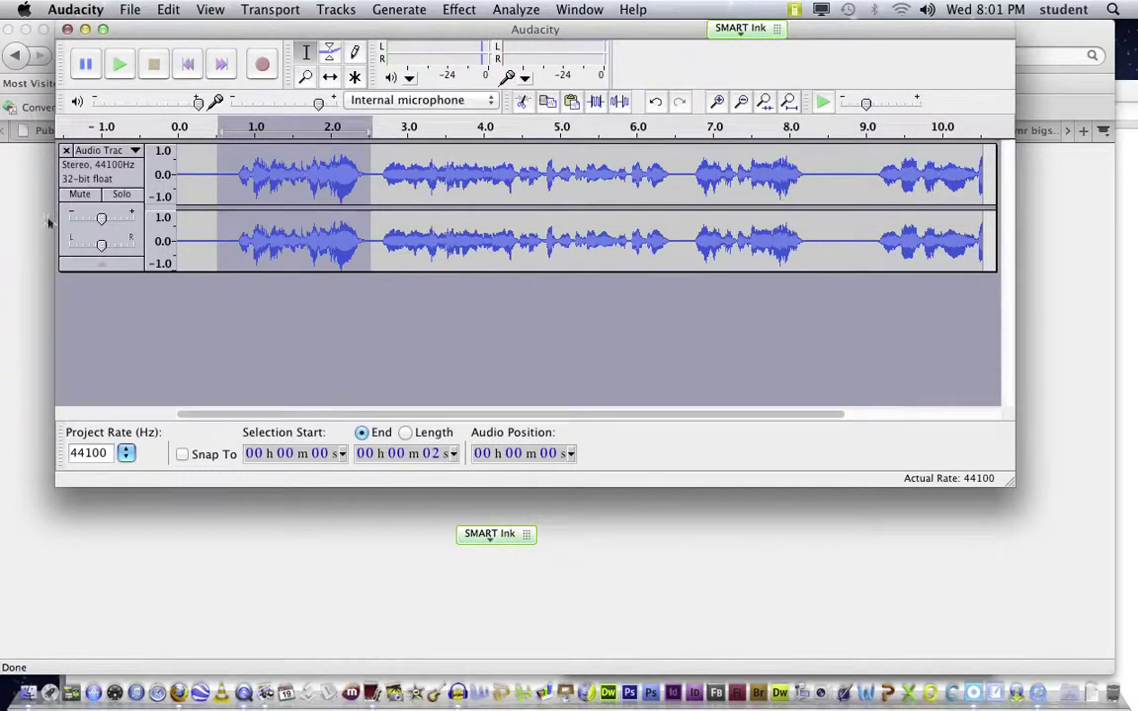
pyautogui.click(131, 10)
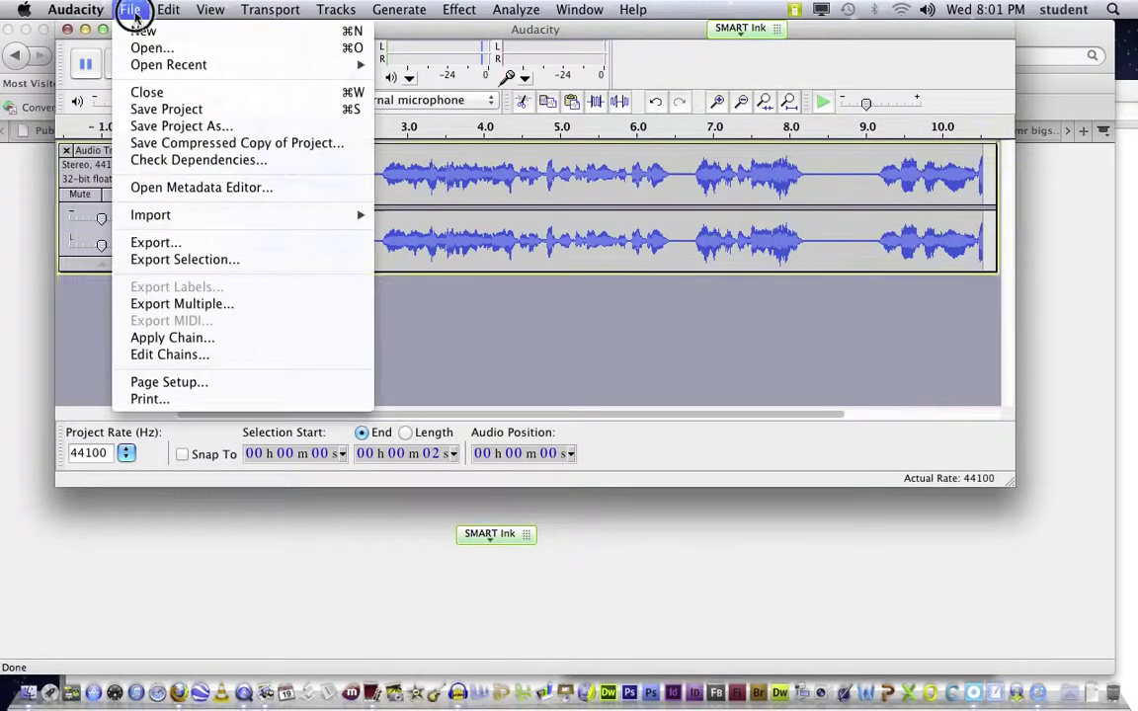
# Step: Record a short clip in a new project and select all of it, 0–2.75 s
pyautogui.click(138, 31)
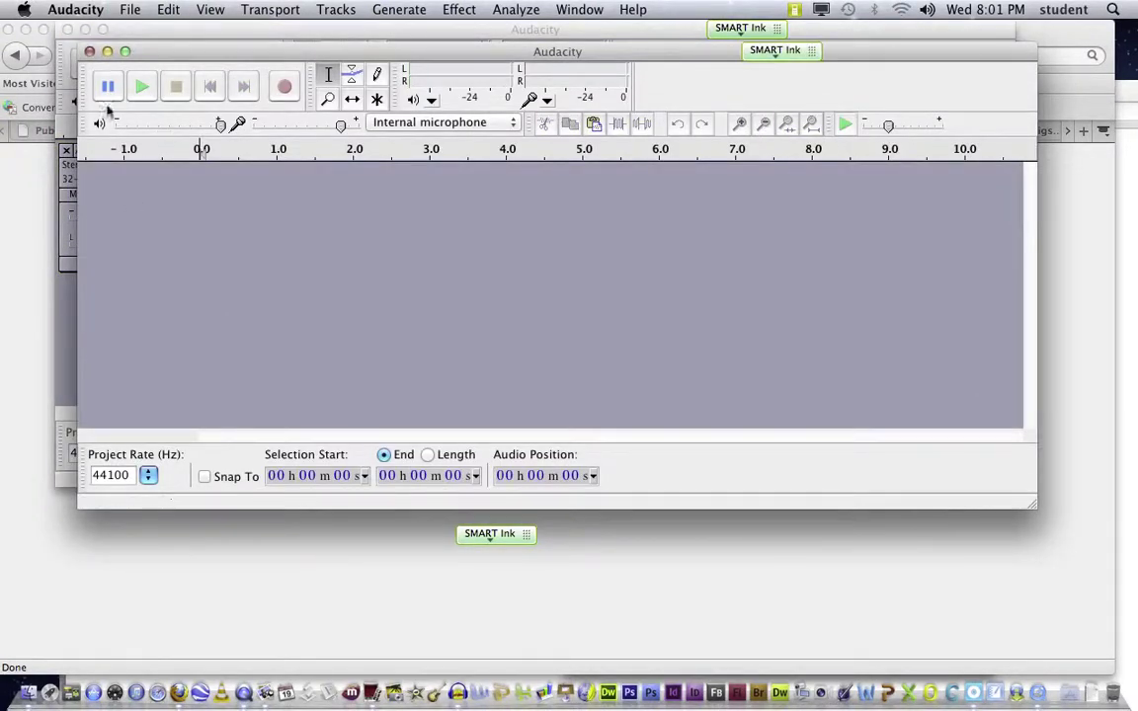
pyautogui.moveTo(220, 54); pyautogui.dragTo(279, 297)
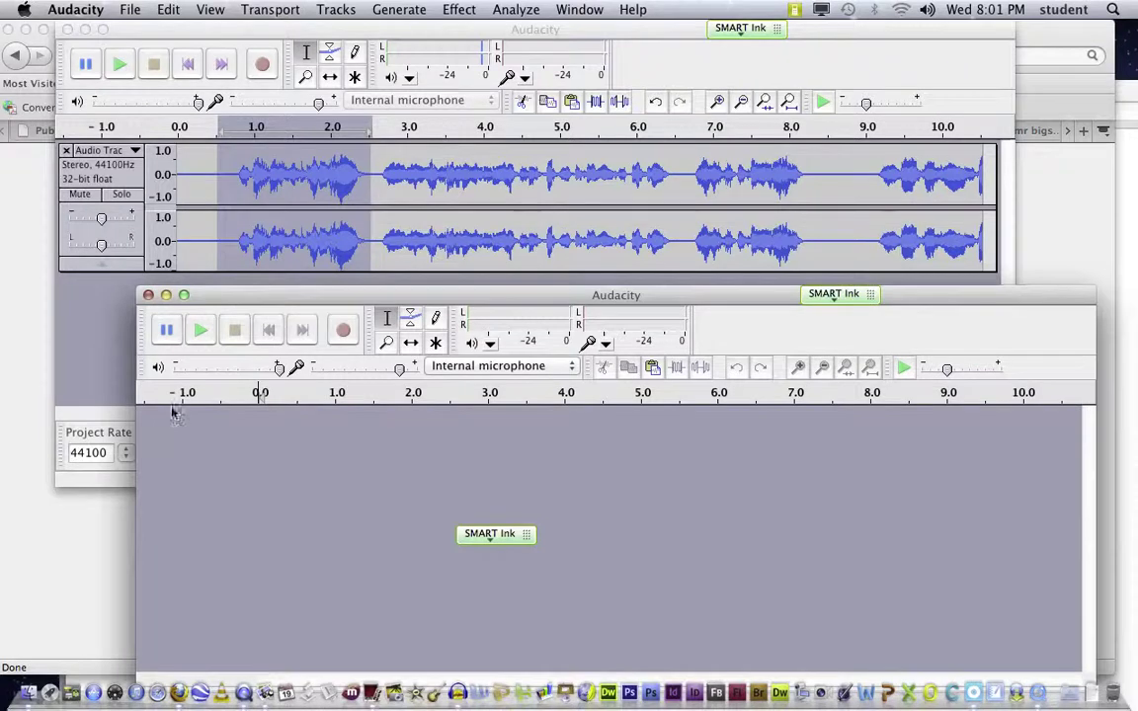
pyautogui.click(343, 331)
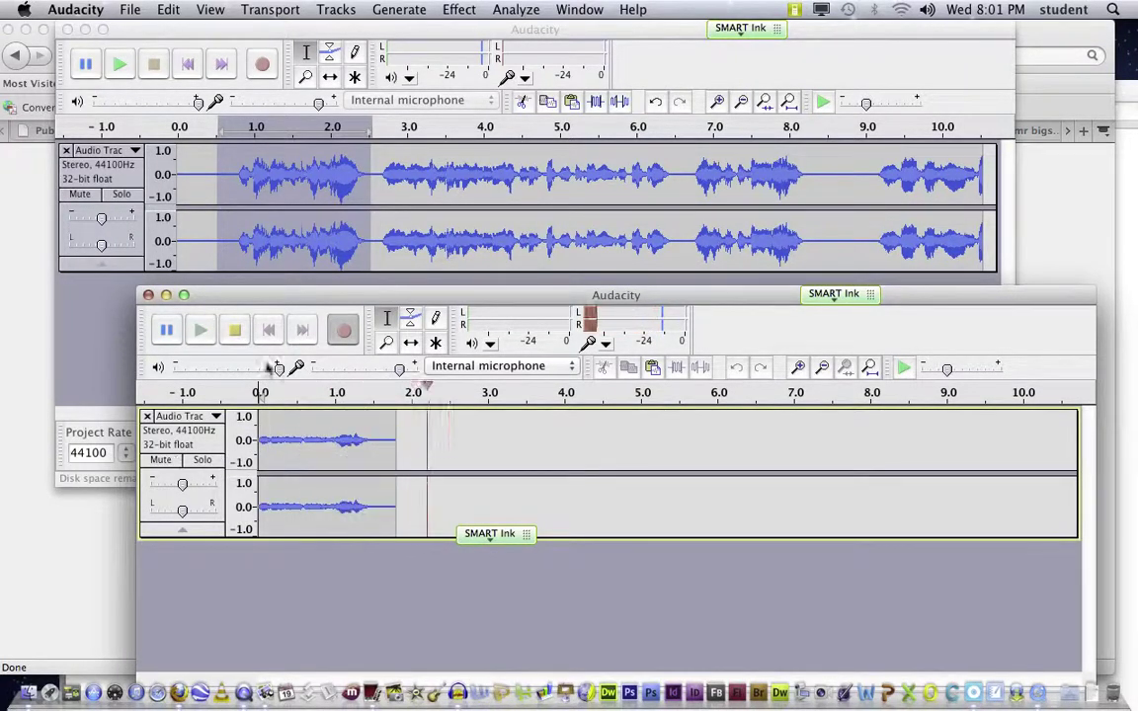
pyautogui.click(235, 332)
pyautogui.moveTo(468, 454); pyautogui.dragTo(111, 414)
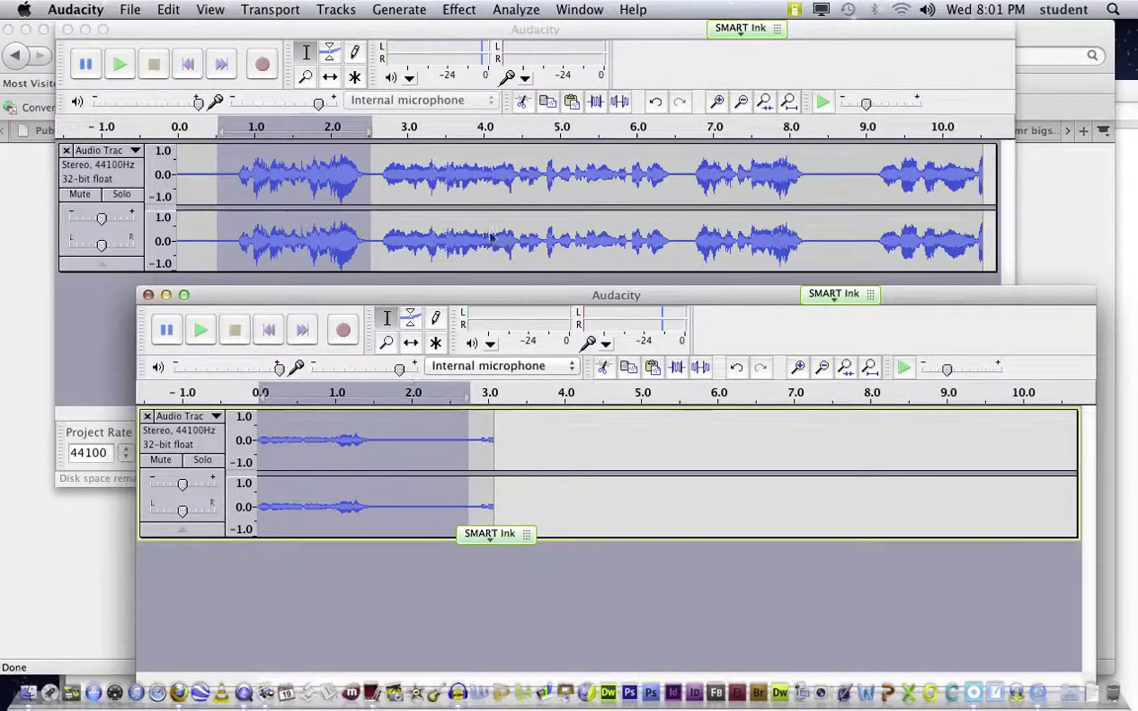
# Step: Paste the clip at the end of the original voice track, then clear the selection
pyautogui.moveTo(430, 296); pyautogui.dragTo(481, 531)
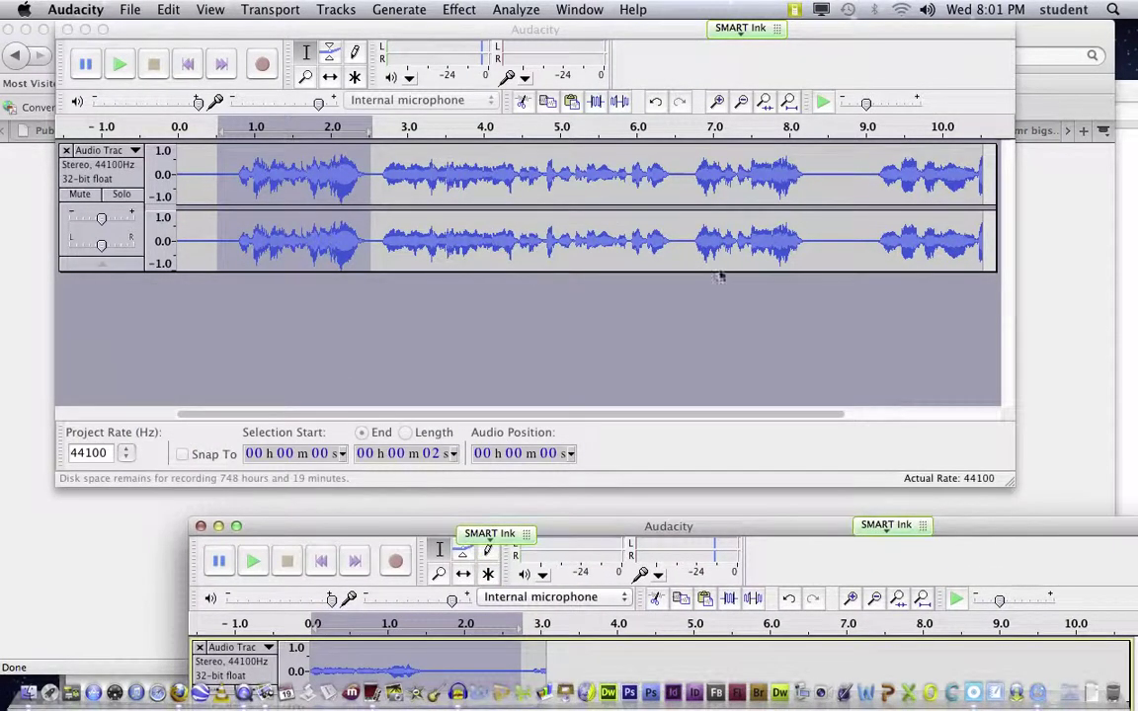
pyautogui.click(1003, 180)
pyautogui.click(993, 186)
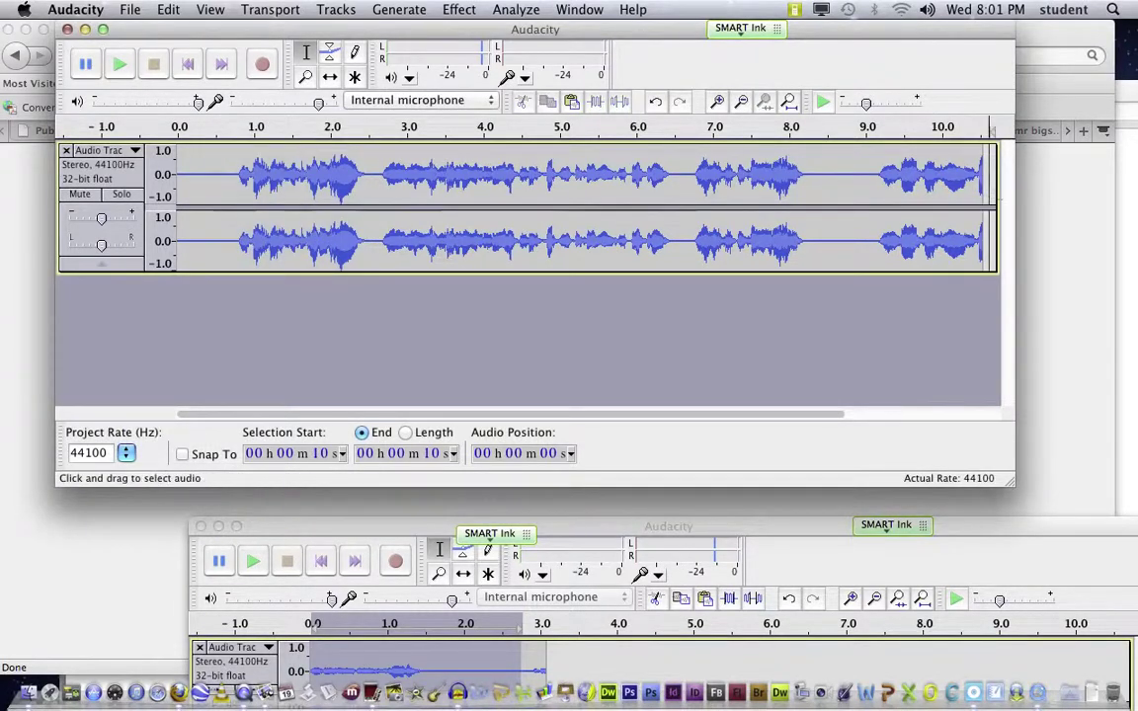
pyautogui.press('super+v')
pyautogui.moveTo(690, 176); pyautogui.dragTo(822, 172)
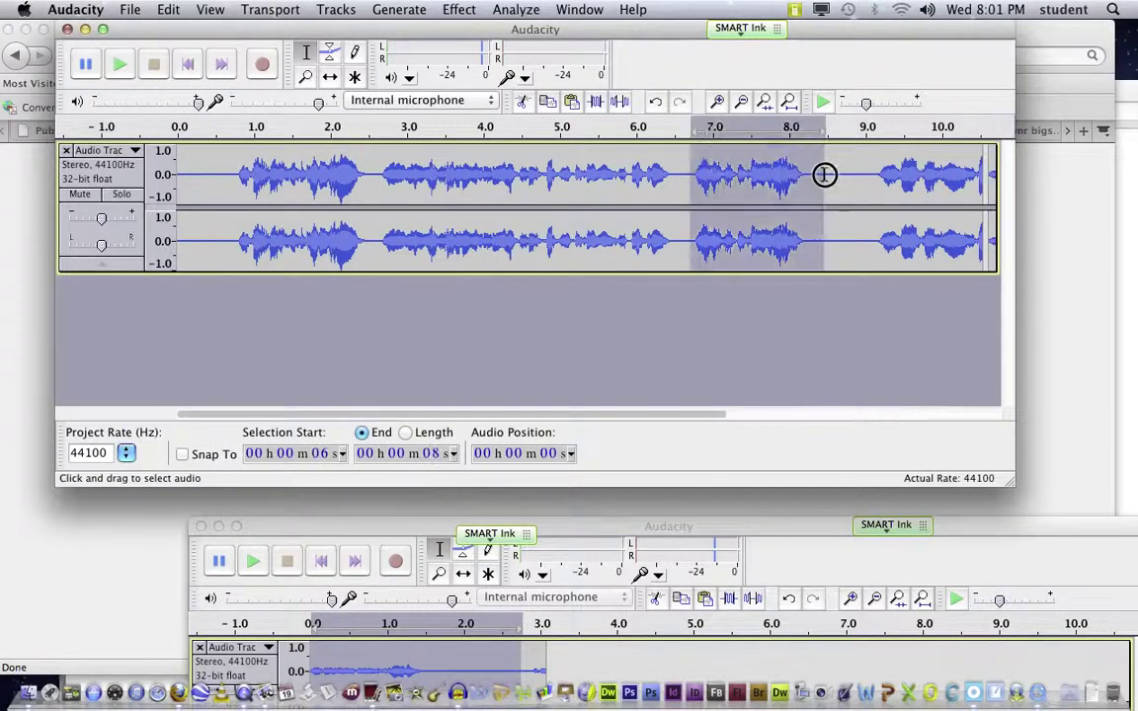
pyautogui.click(678, 339)
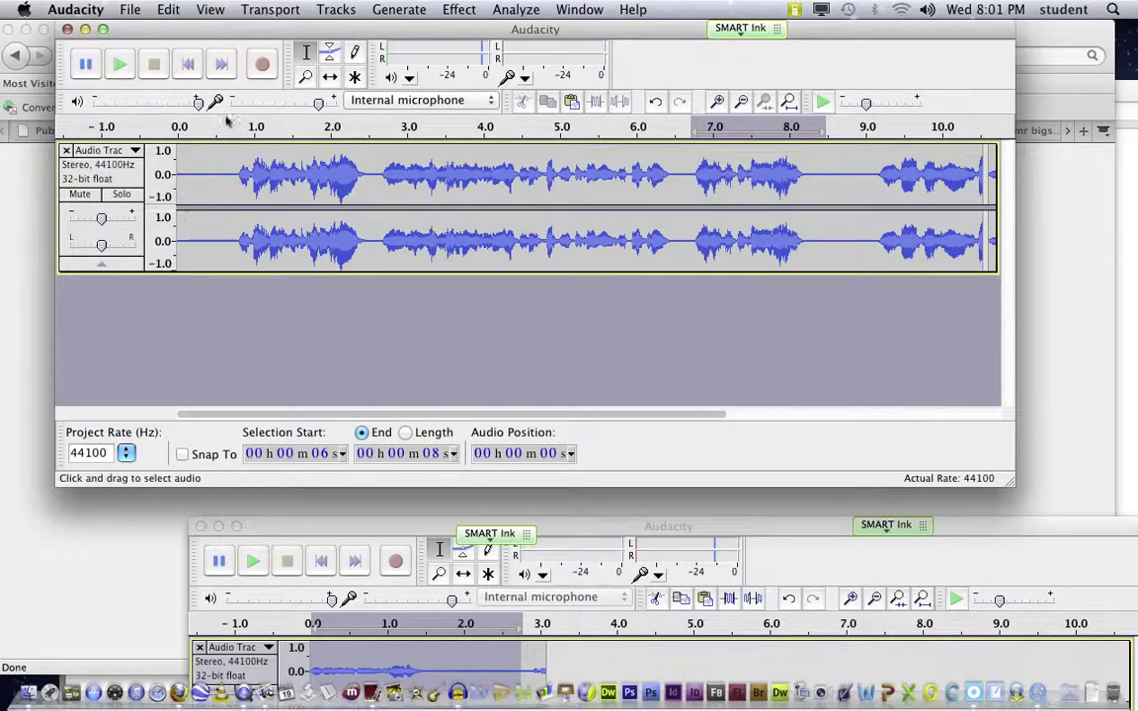
pyautogui.click(182, 158)
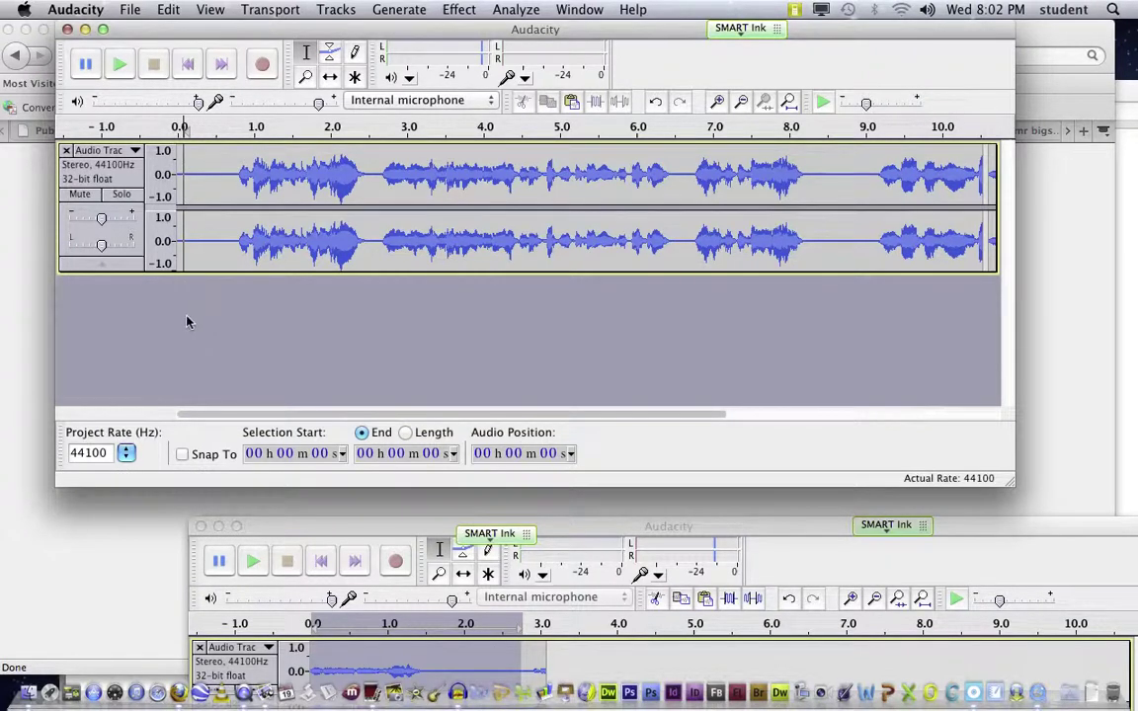
# Step: Record a second track about 15 s long in the main project, then move the window aside
pyautogui.click(262, 64)
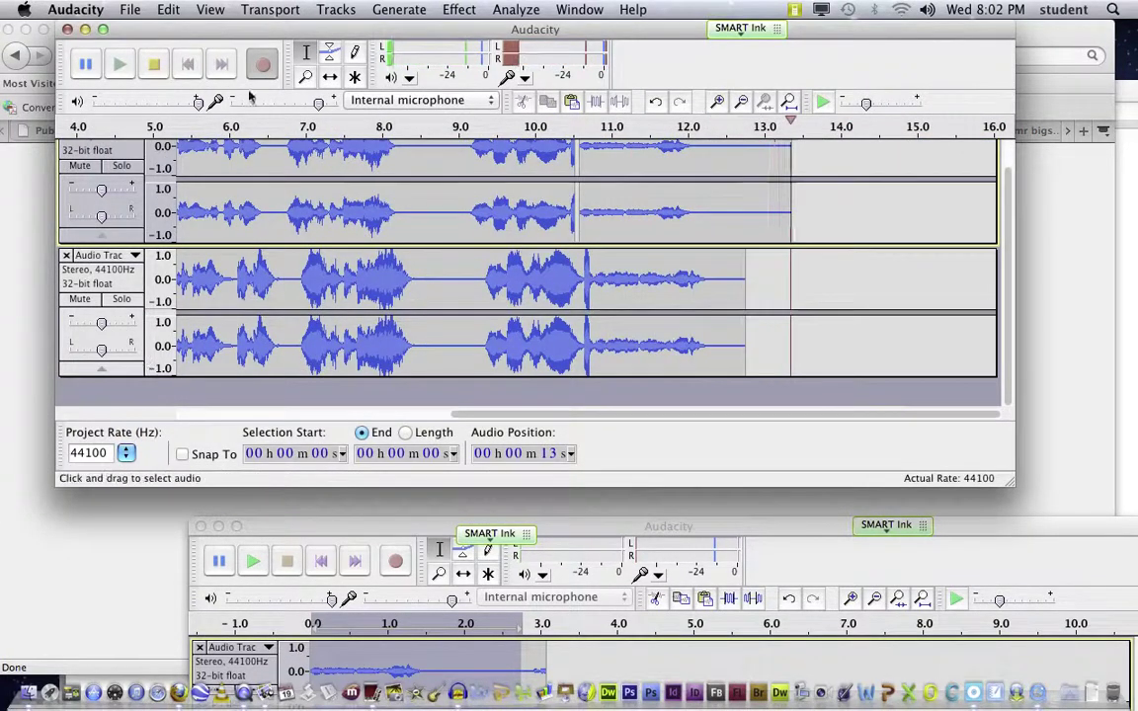
pyautogui.click(153, 64)
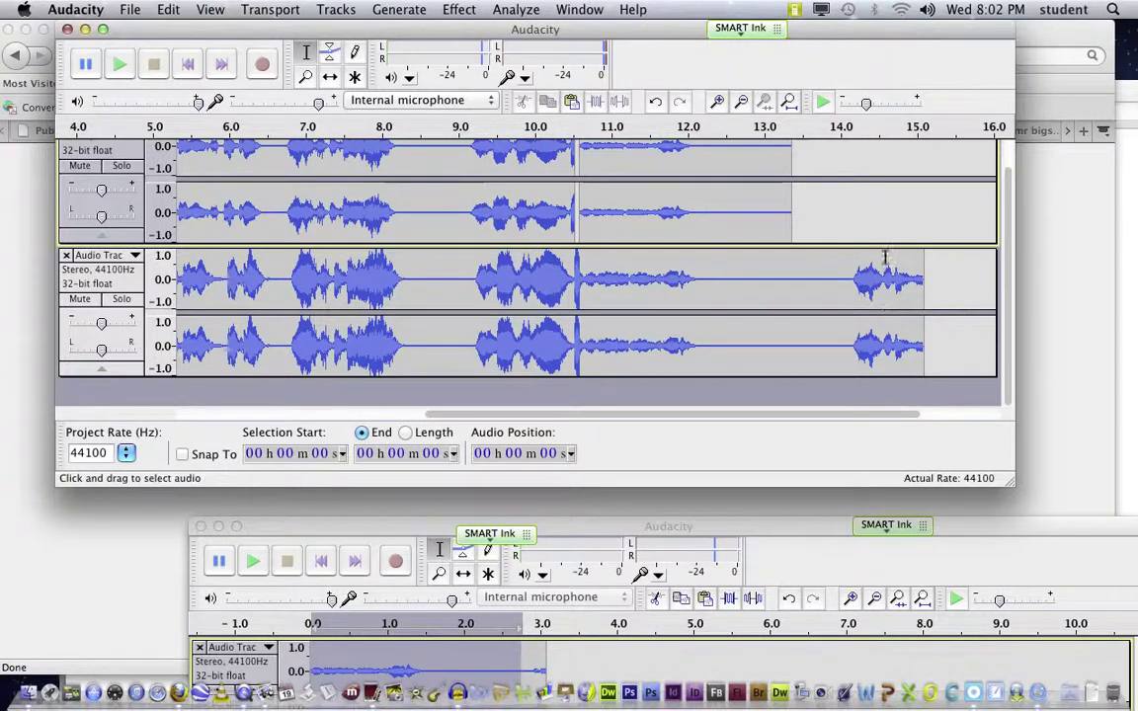
pyautogui.moveTo(346, 31)
pyautogui.mouseDown()
pyautogui.moveTo(612, 179)
pyautogui.moveTo(307, 140)
pyautogui.moveTo(330, 31)
pyautogui.mouseUp()
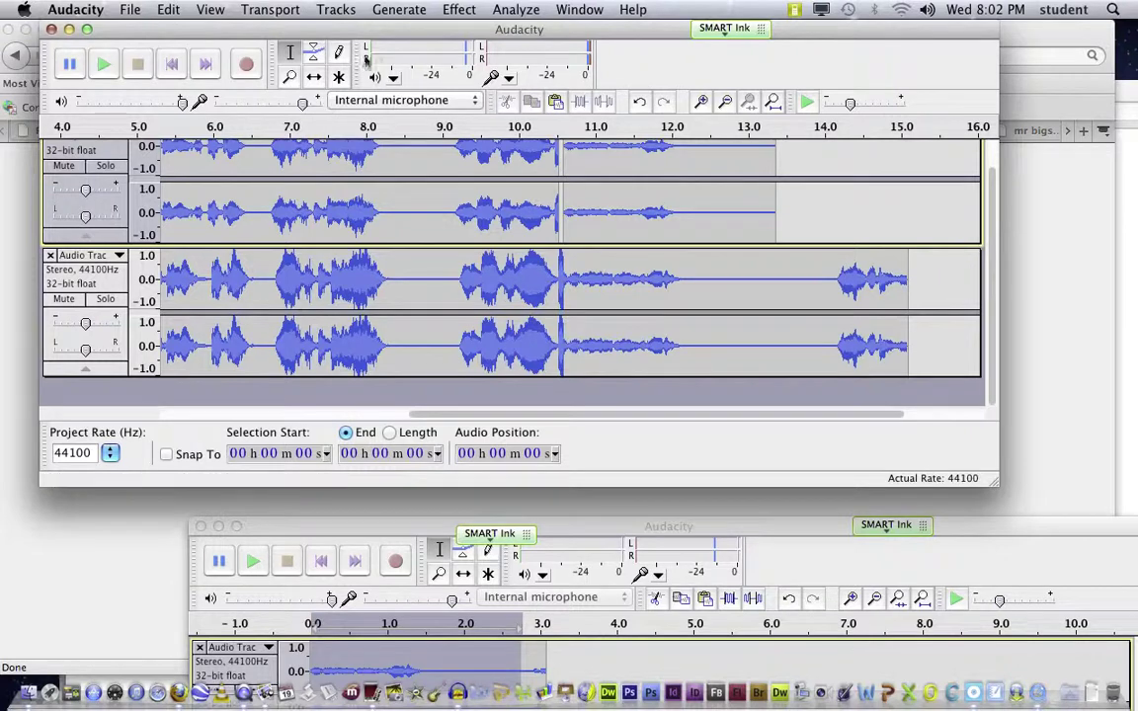
pyautogui.moveTo(368, 27); pyautogui.dragTo(442, 33)
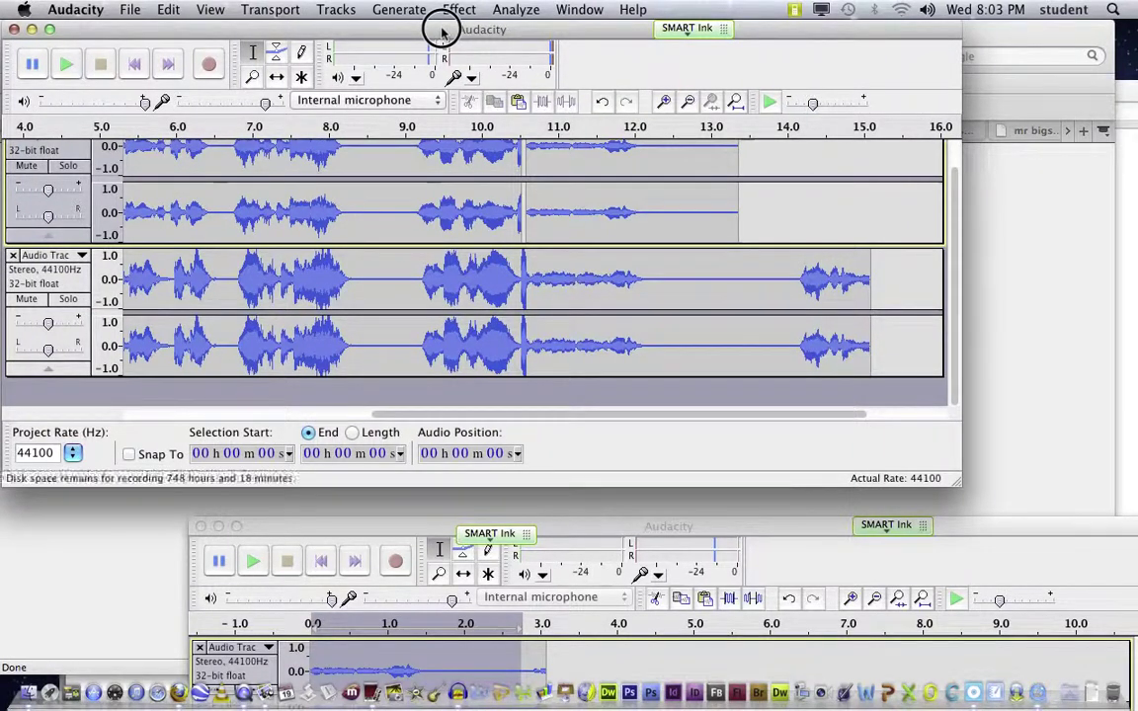
# Step: Quit Audacity, declining to save either open project
pyautogui.moveTo(442, 31); pyautogui.dragTo(442, 31)
pyautogui.moveTo(824, 39); pyautogui.dragTo(806, 10)
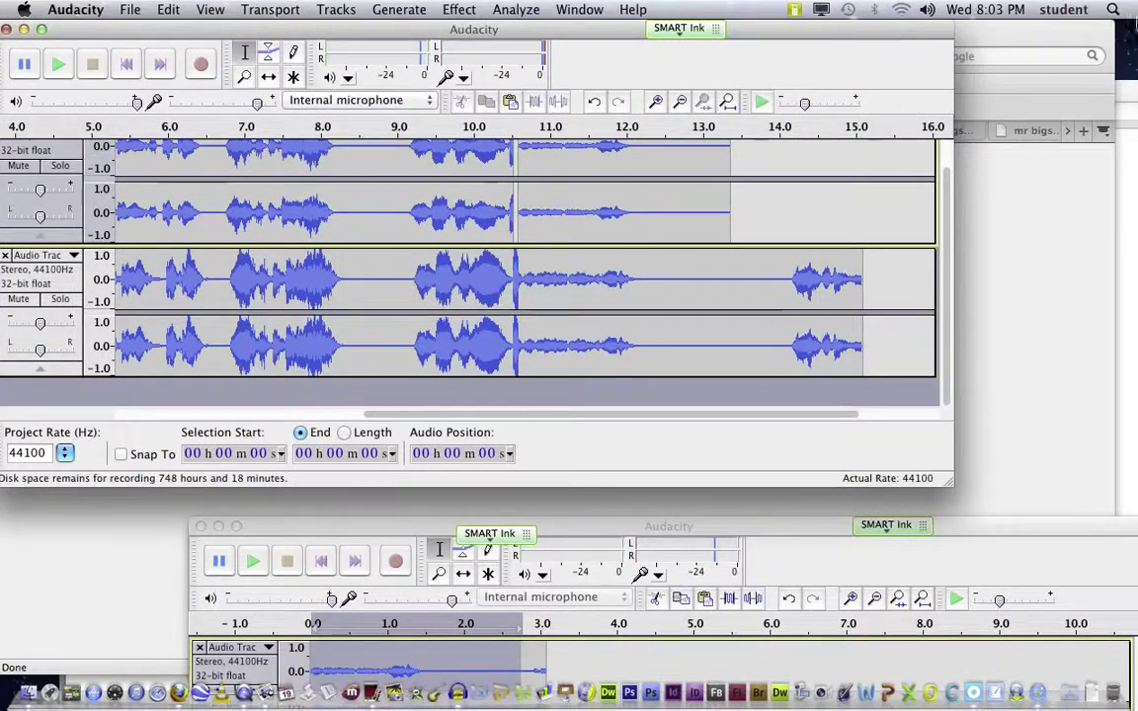
pyautogui.click(902, 30)
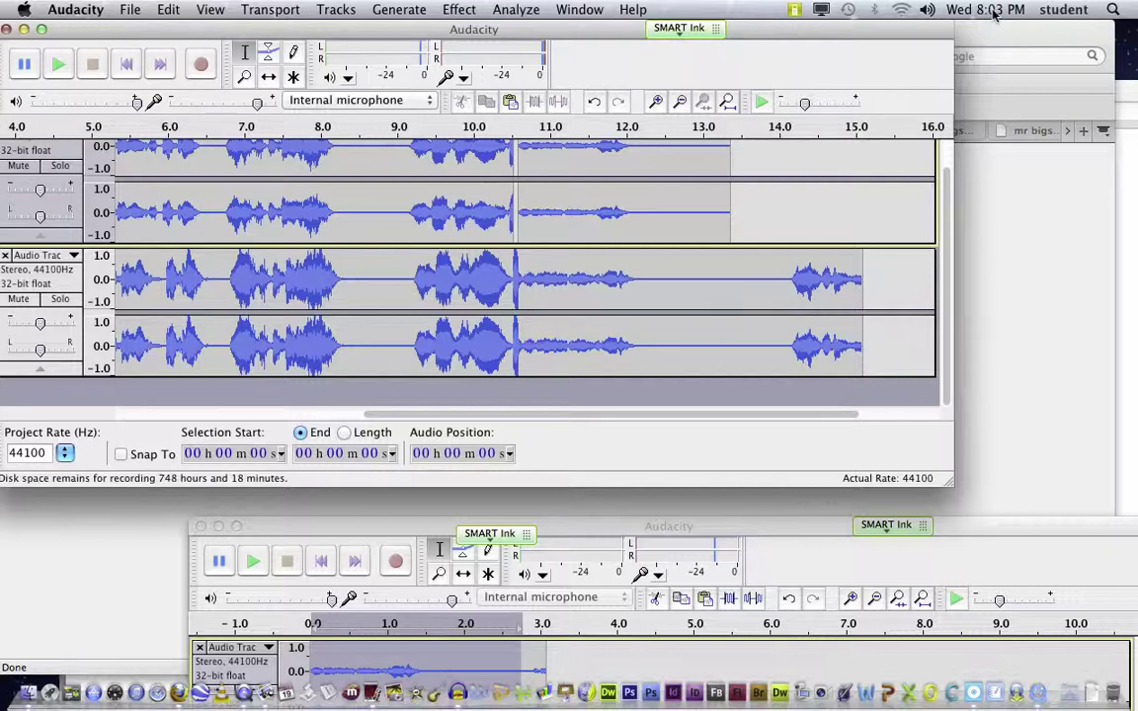
pyautogui.moveTo(69, 10); pyautogui.dragTo(111, 176)
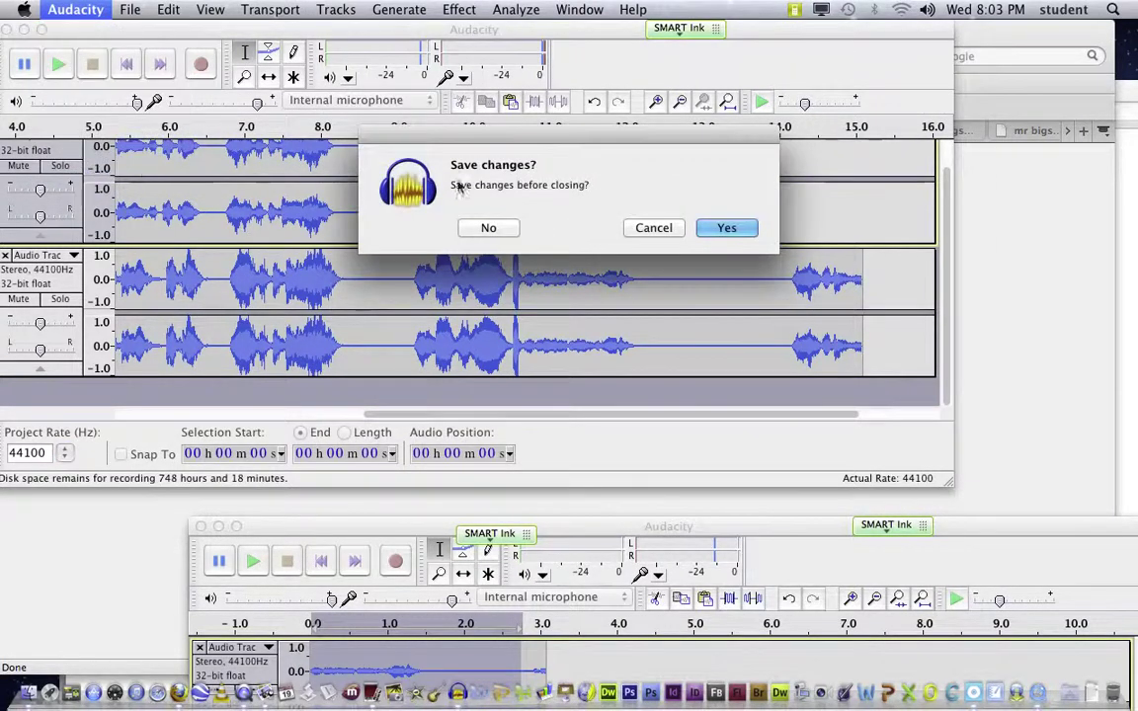
pyautogui.click(487, 228)
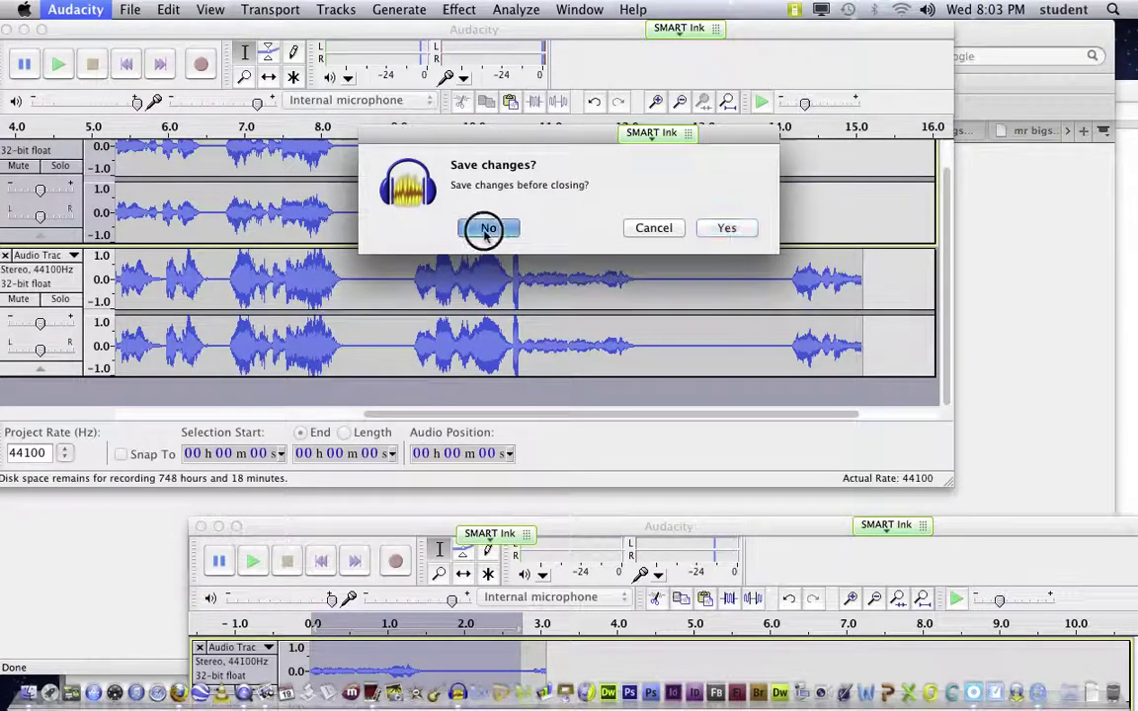
pyautogui.click(488, 228)
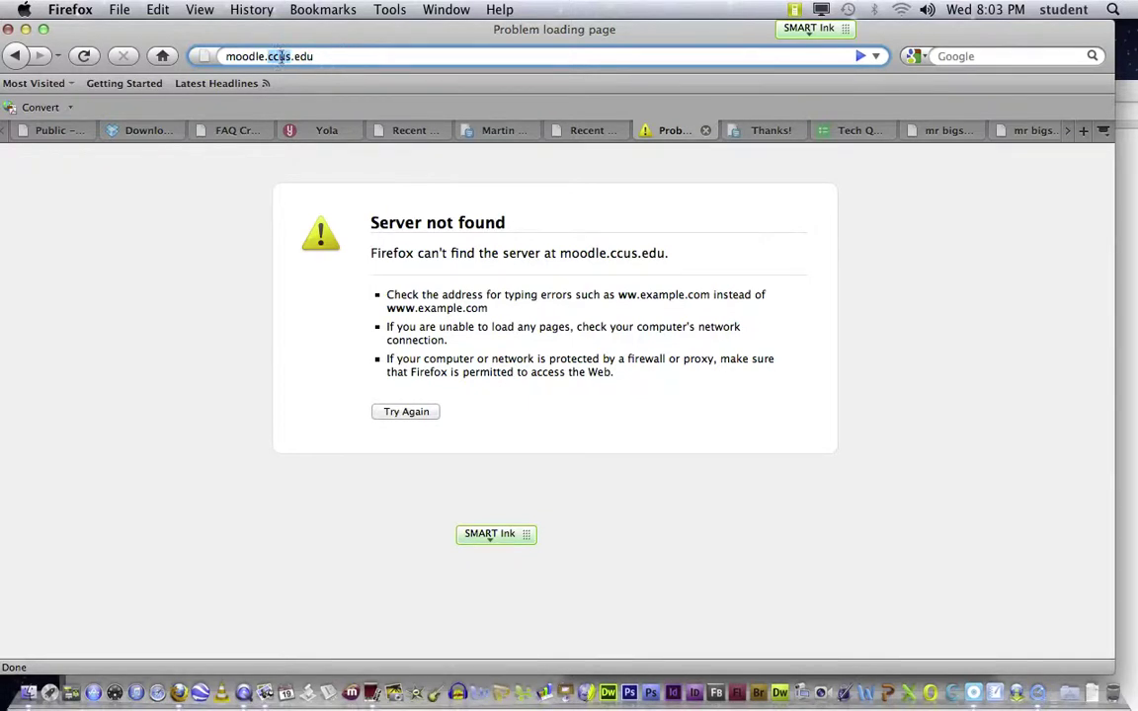
pyautogui.write('.')
pyautogui.press('Escape')
pyautogui.moveTo(316, 56); pyautogui.dragTo(334, 58)
pyautogui.press('BackSpace')
pyautogui.press('Return')
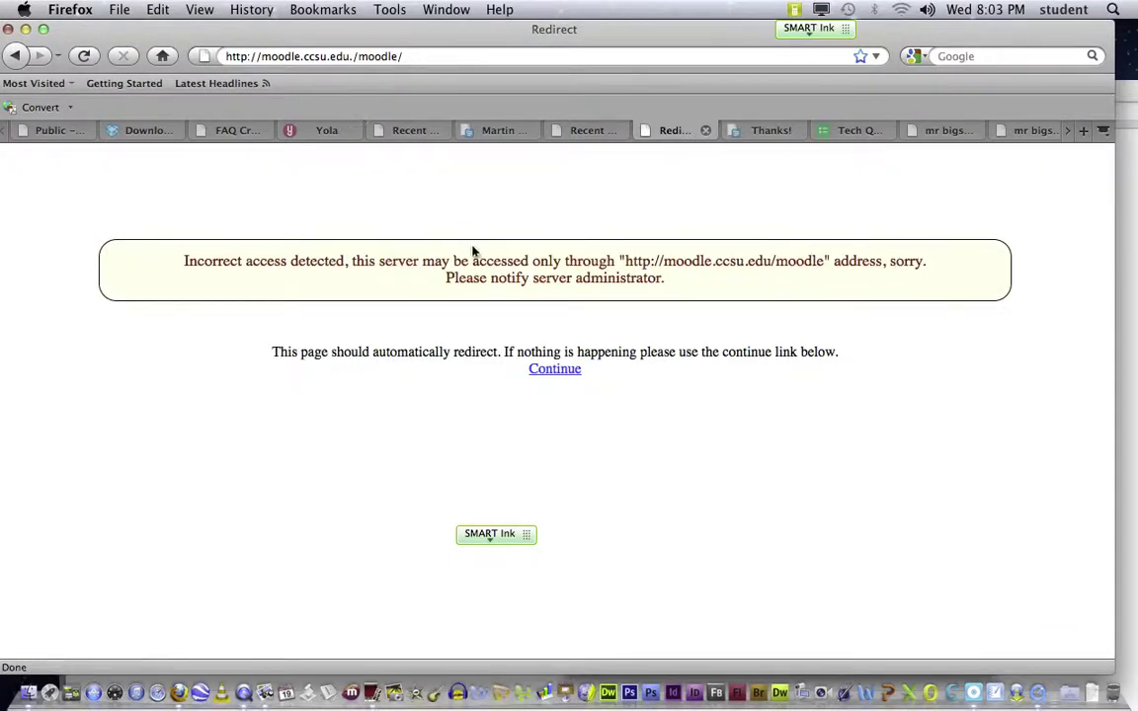
pyautogui.click(427, 55)
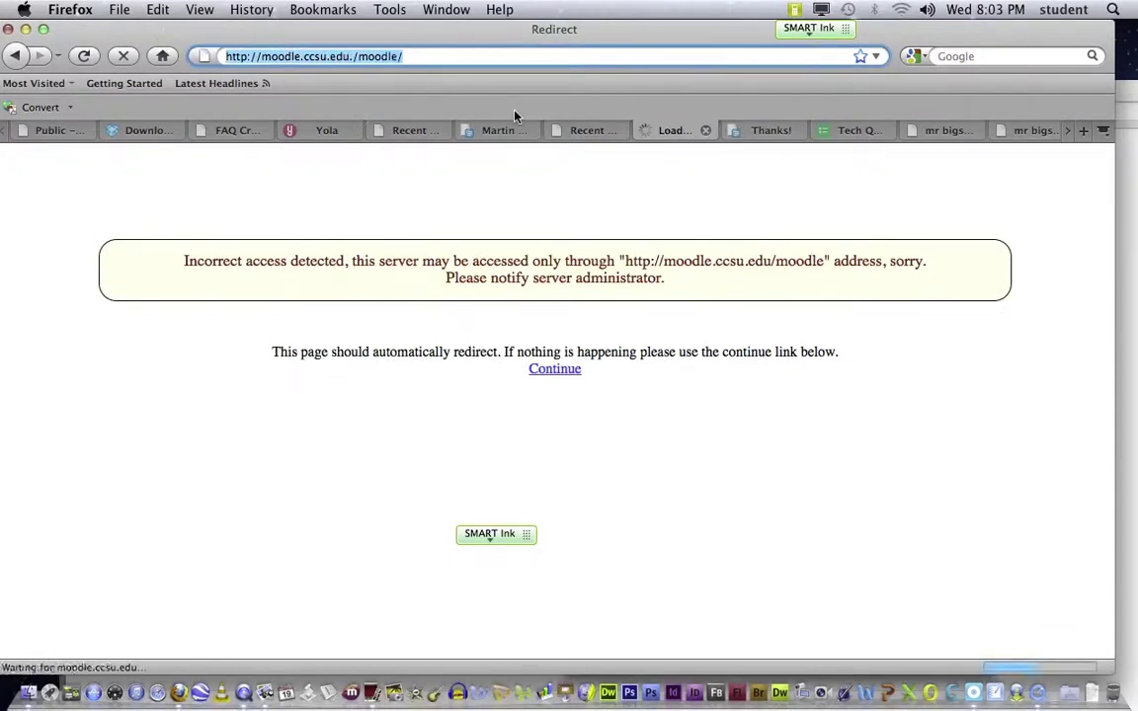
pyautogui.write('mo')
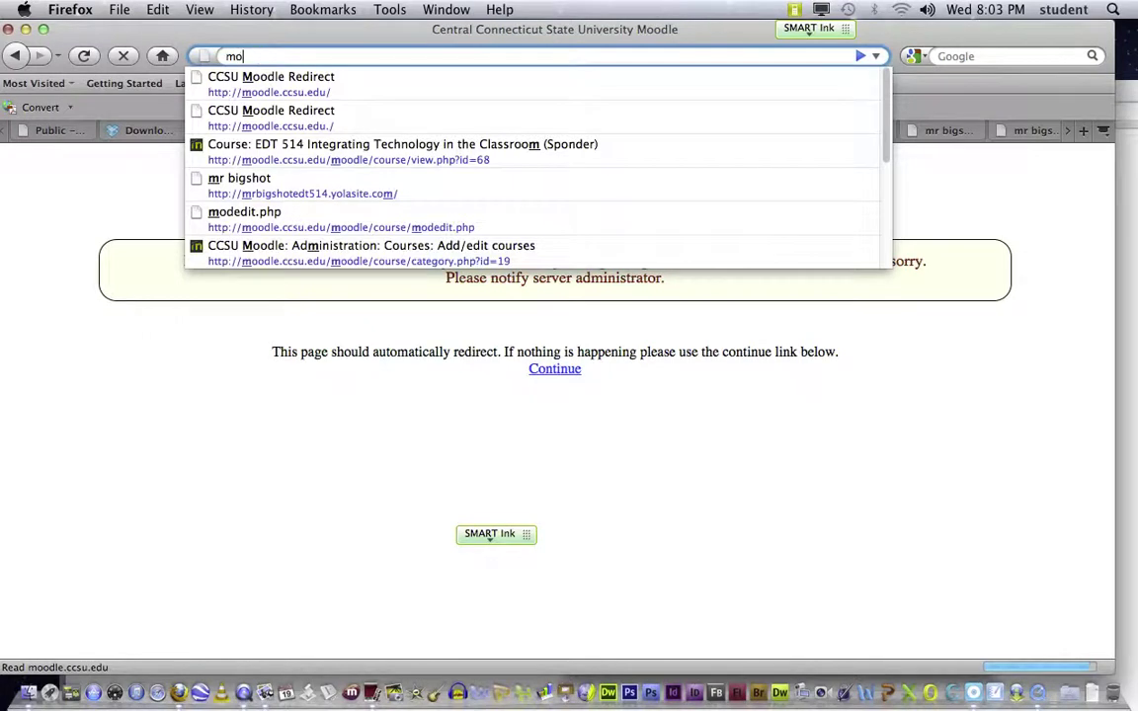
pyautogui.write('odle.ccsu.edu')
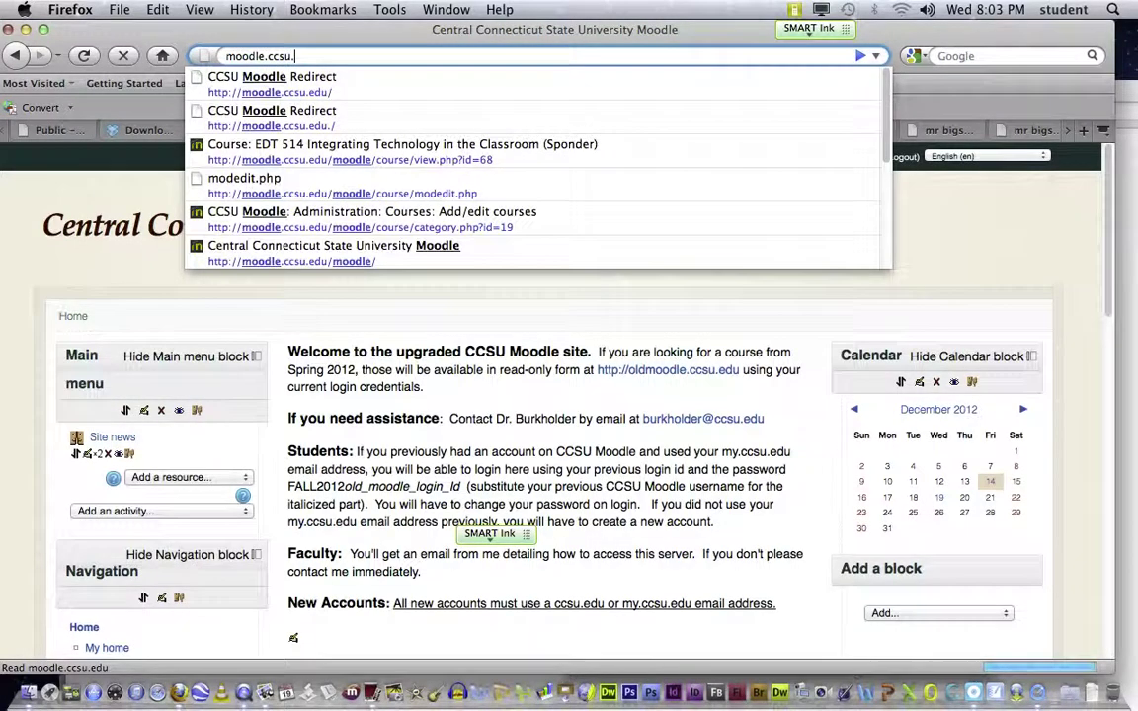
pyautogui.press('Return')
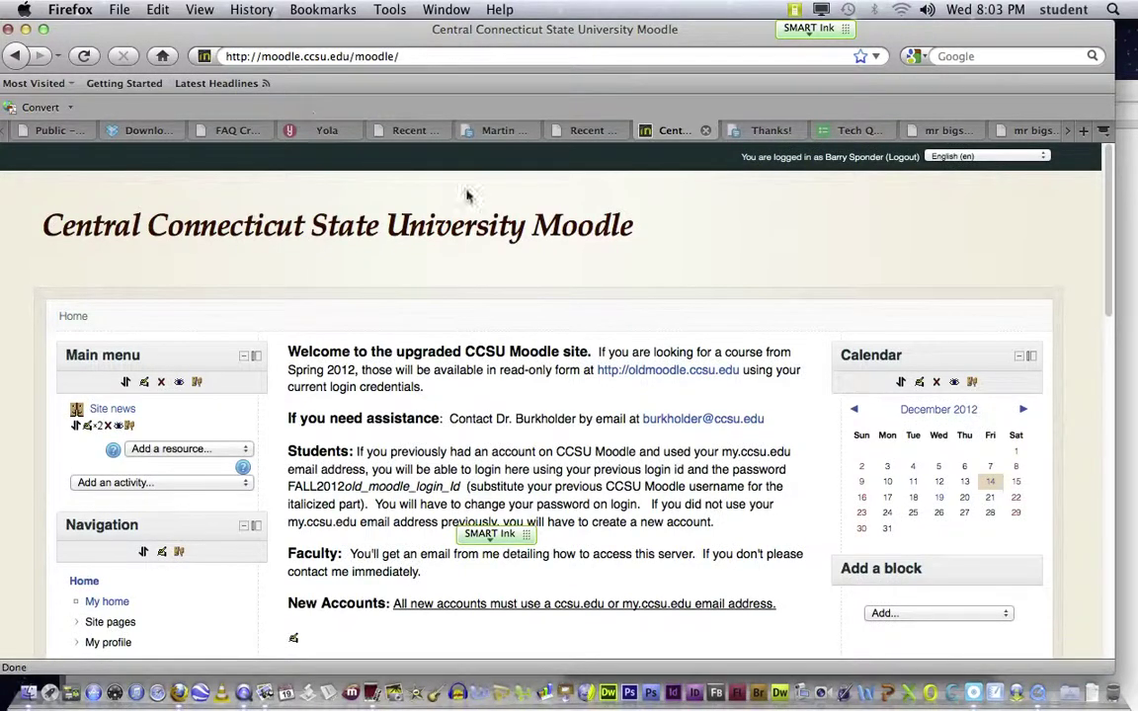
pyautogui.scroll(-3, 465, 207)
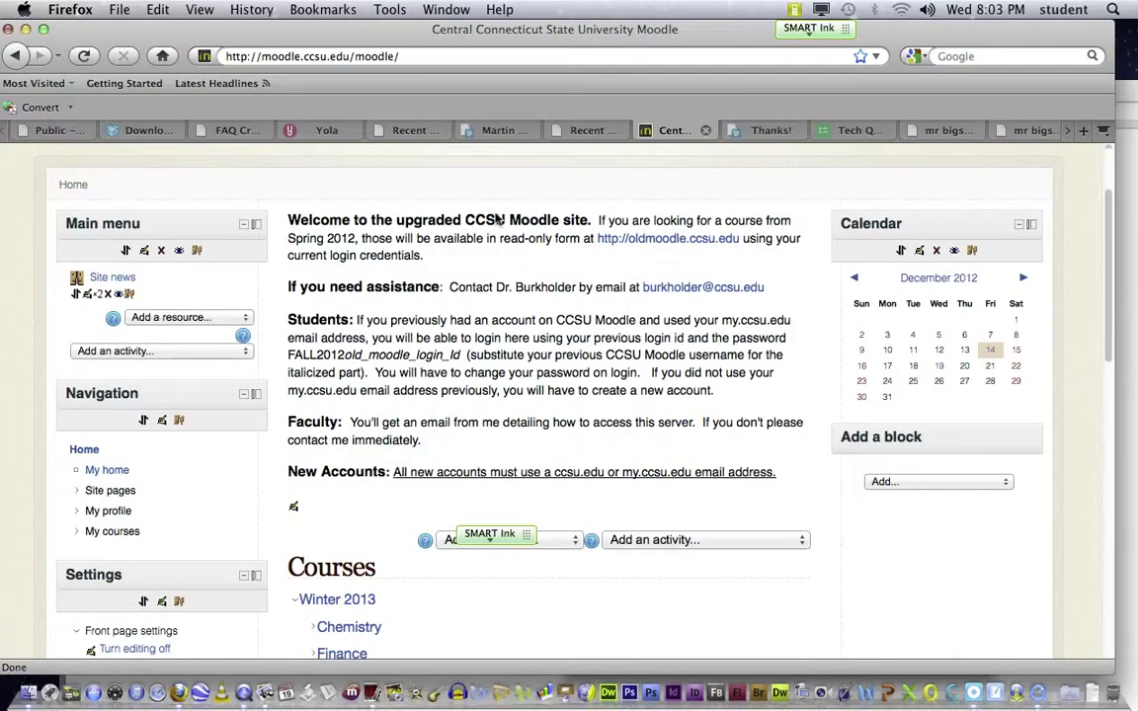
pyautogui.scroll(-11, 499, 219)
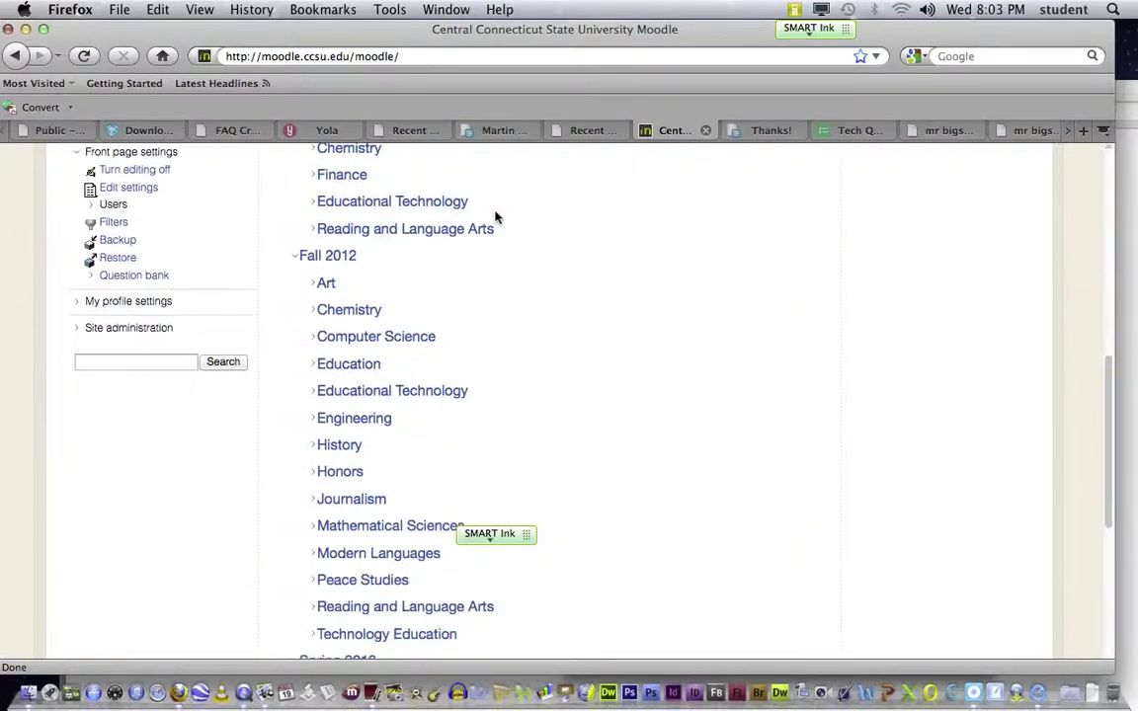
pyautogui.scroll(1, 496, 217)
pyautogui.scroll(9, 496, 216)
pyautogui.scroll(-4, 497, 217)
pyautogui.scroll(6, 499, 215)
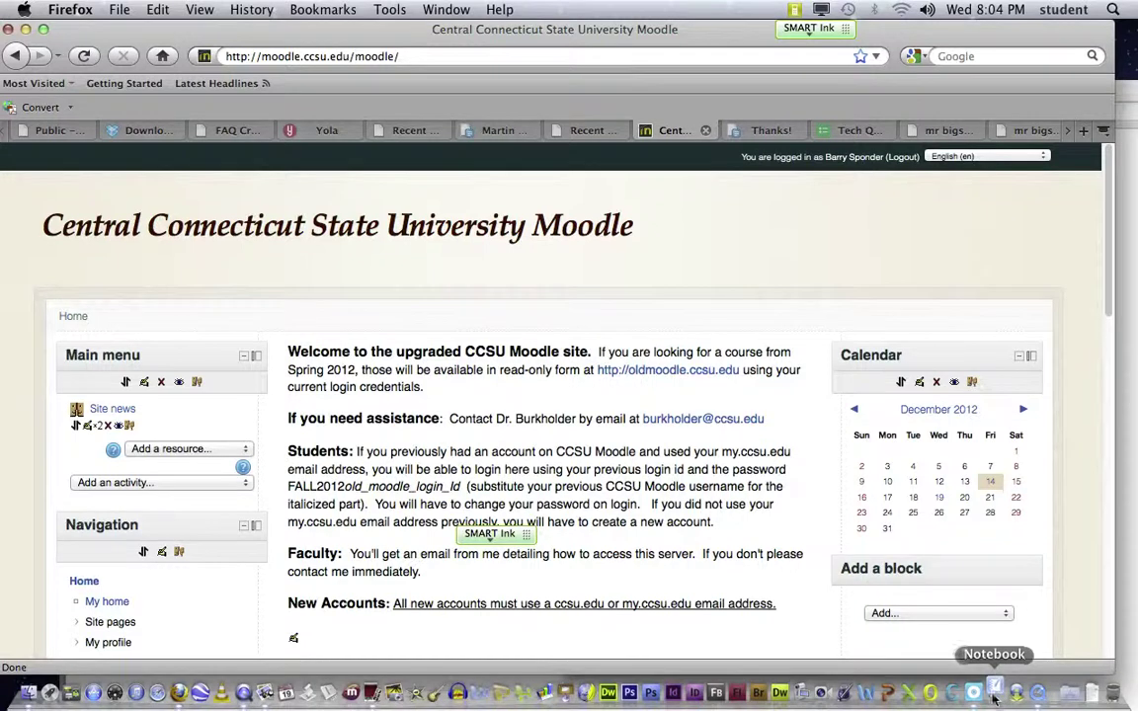
# Step: Launch SMART Notebook and add an enlarged 'csu.webex.com' text box near the page top
pyautogui.click(995, 695)
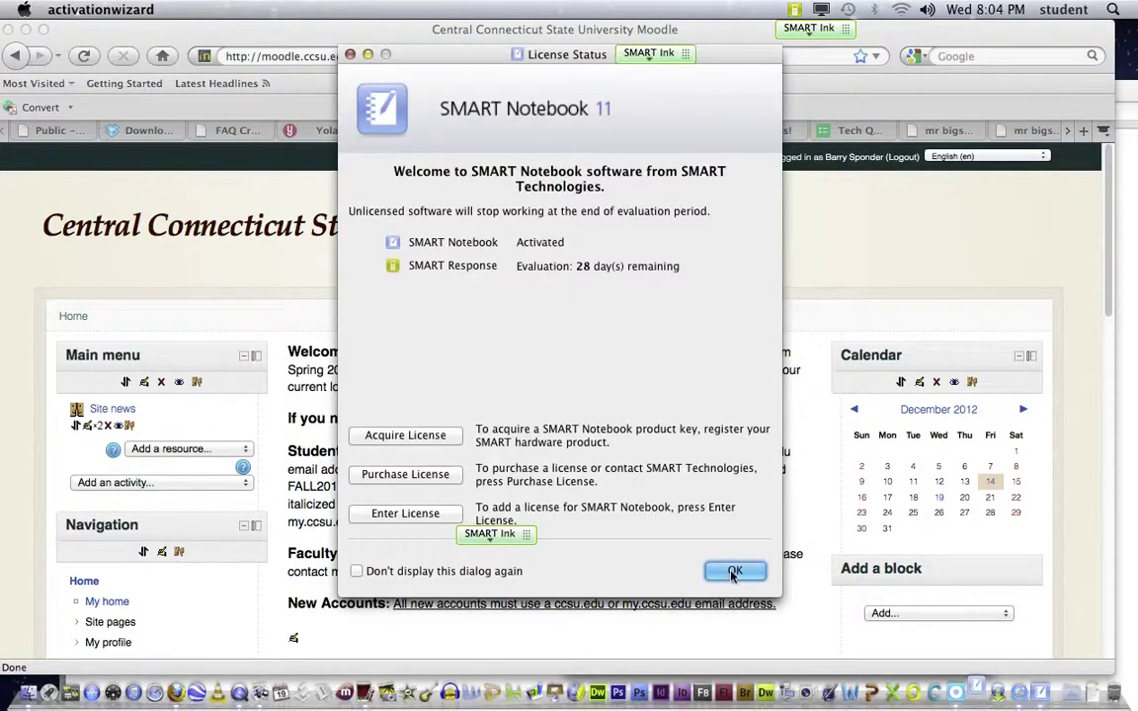
pyautogui.click(734, 570)
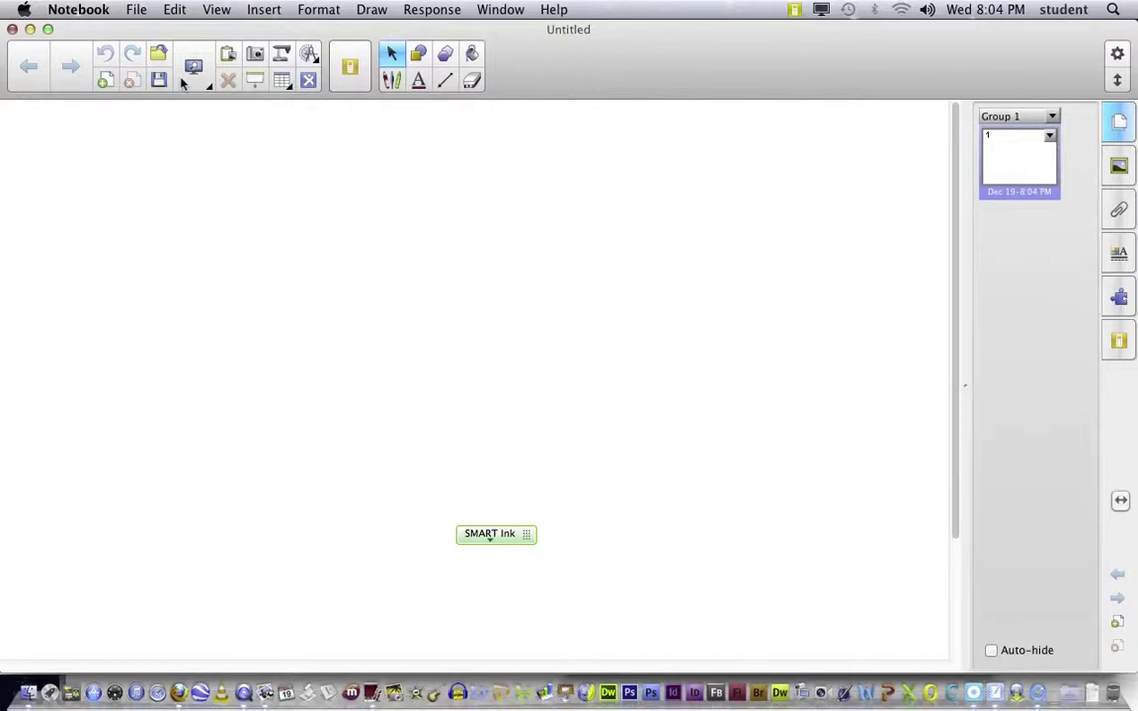
pyautogui.click(259, 204)
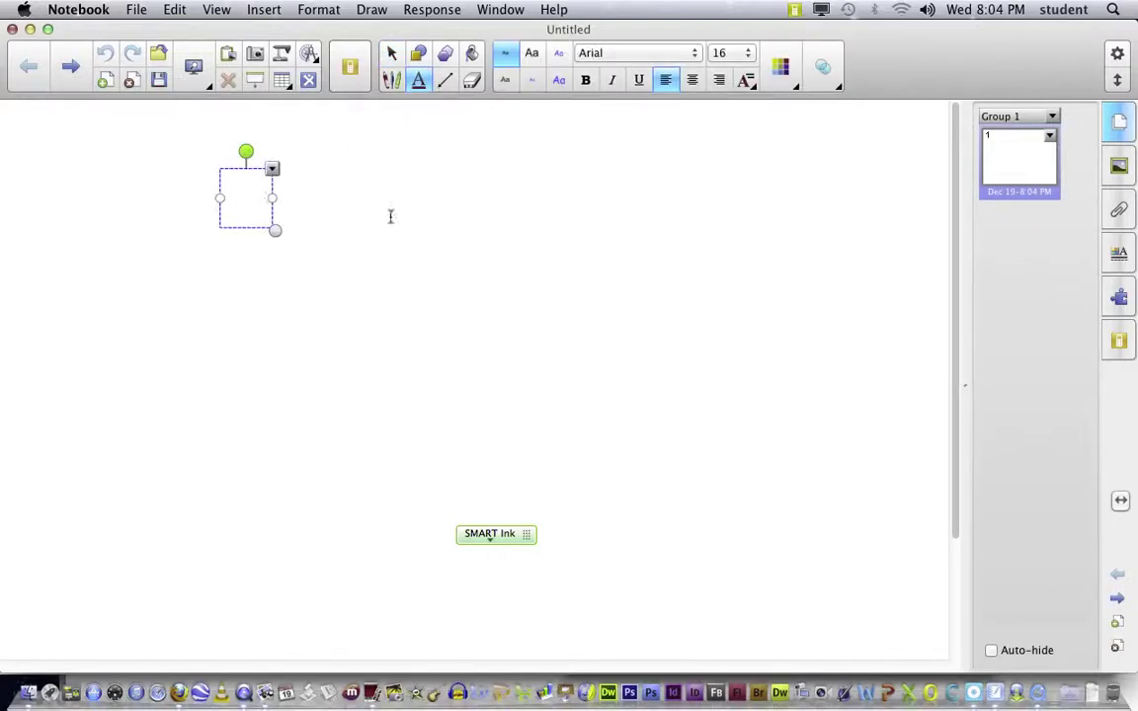
pyautogui.write('csu')
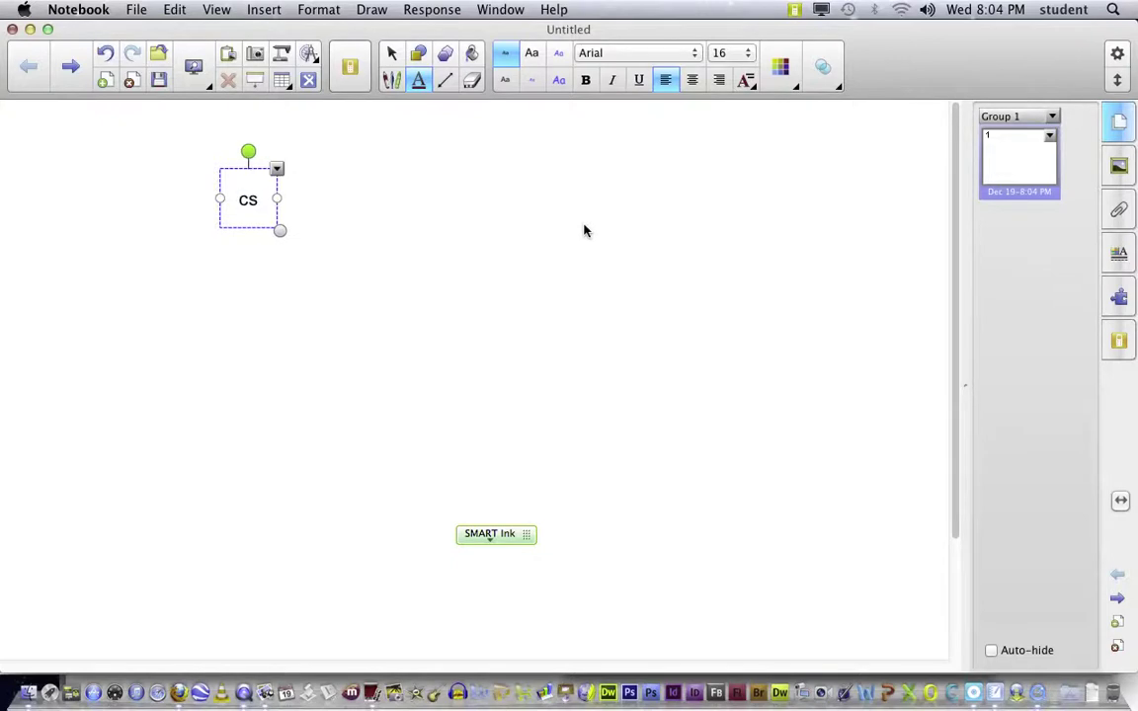
pyautogui.write('.webex.com')
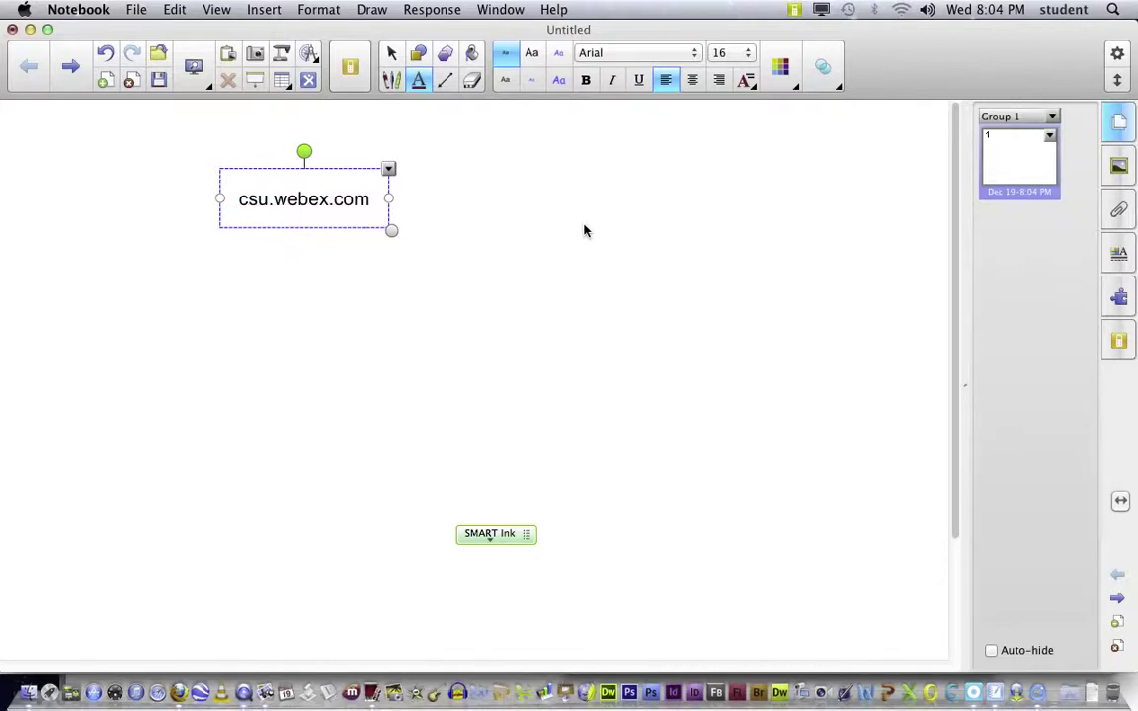
pyautogui.press('Return')
pyautogui.moveTo(391, 251); pyautogui.dragTo(775, 504)
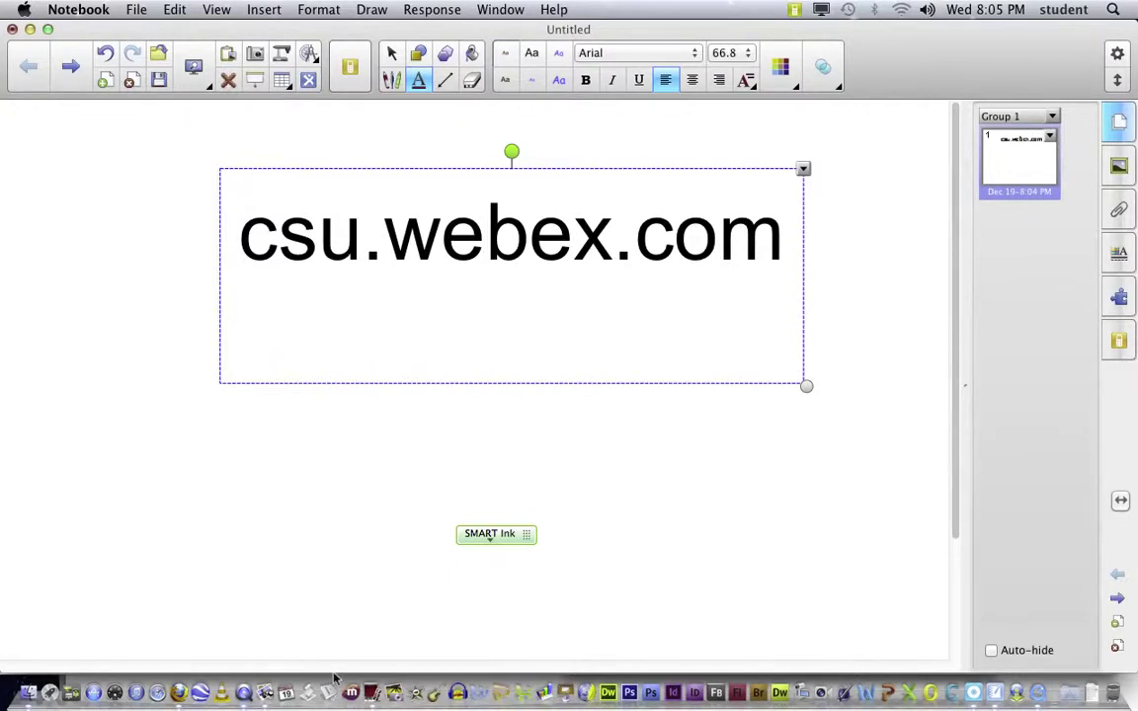
# Step: In Firefox, go to csu.webex.com
pyautogui.click(178, 693)
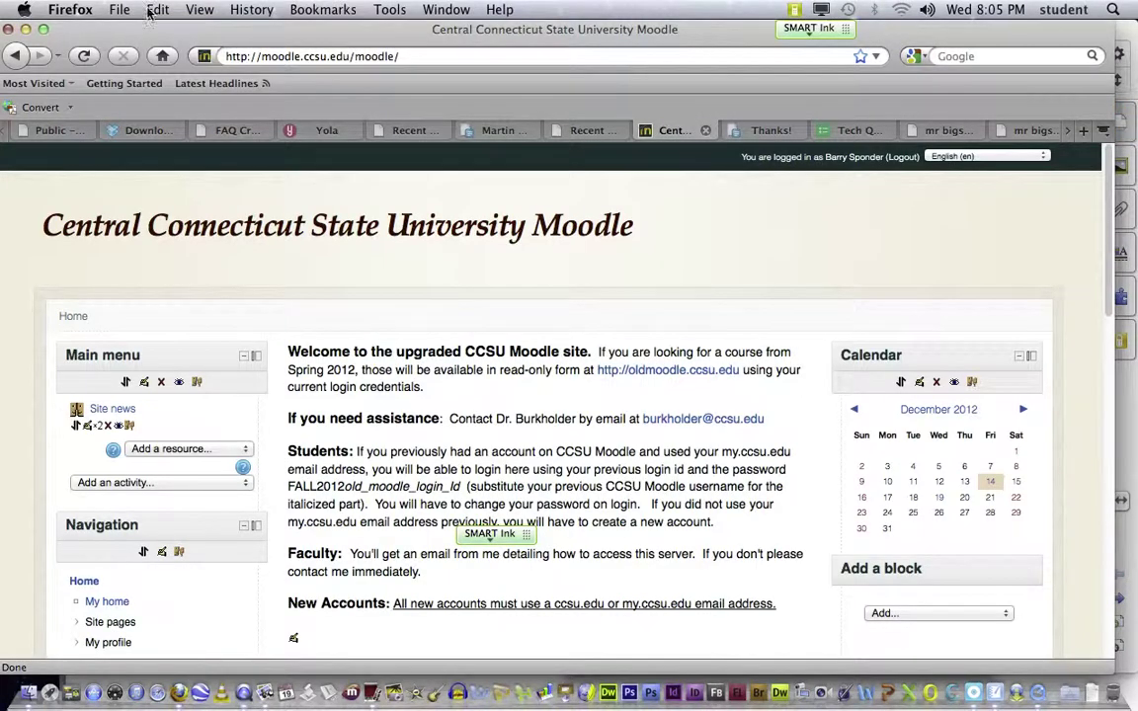
pyautogui.click(416, 56)
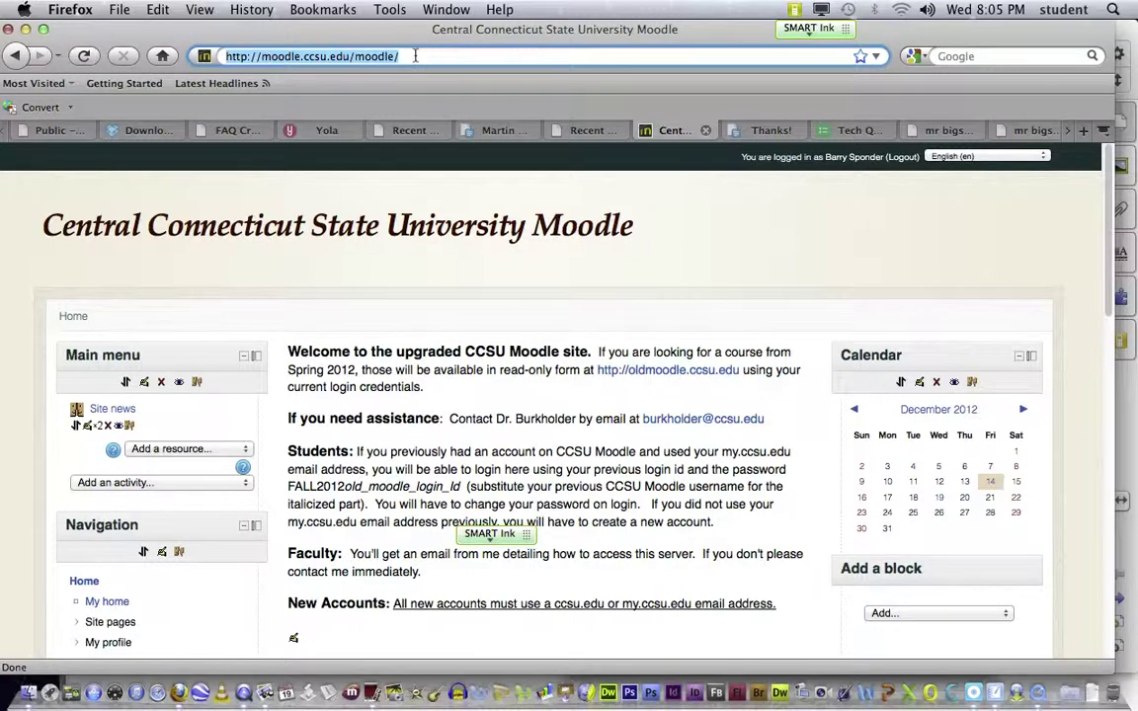
pyautogui.write('csu.')
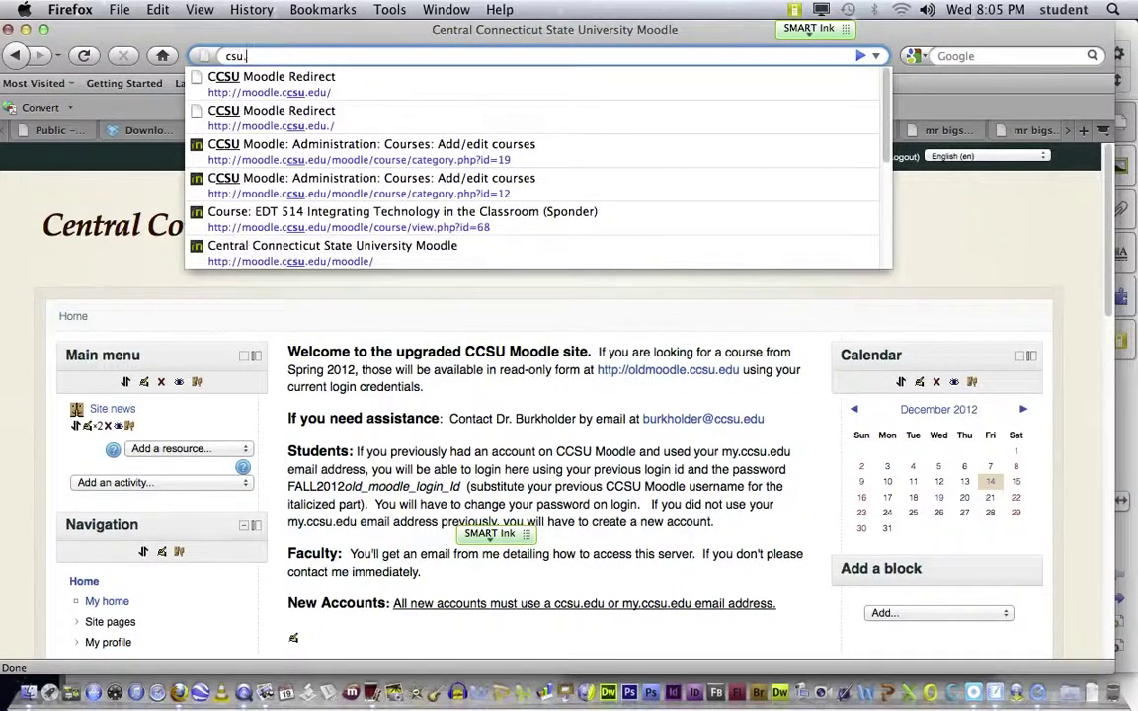
pyautogui.write('webex')
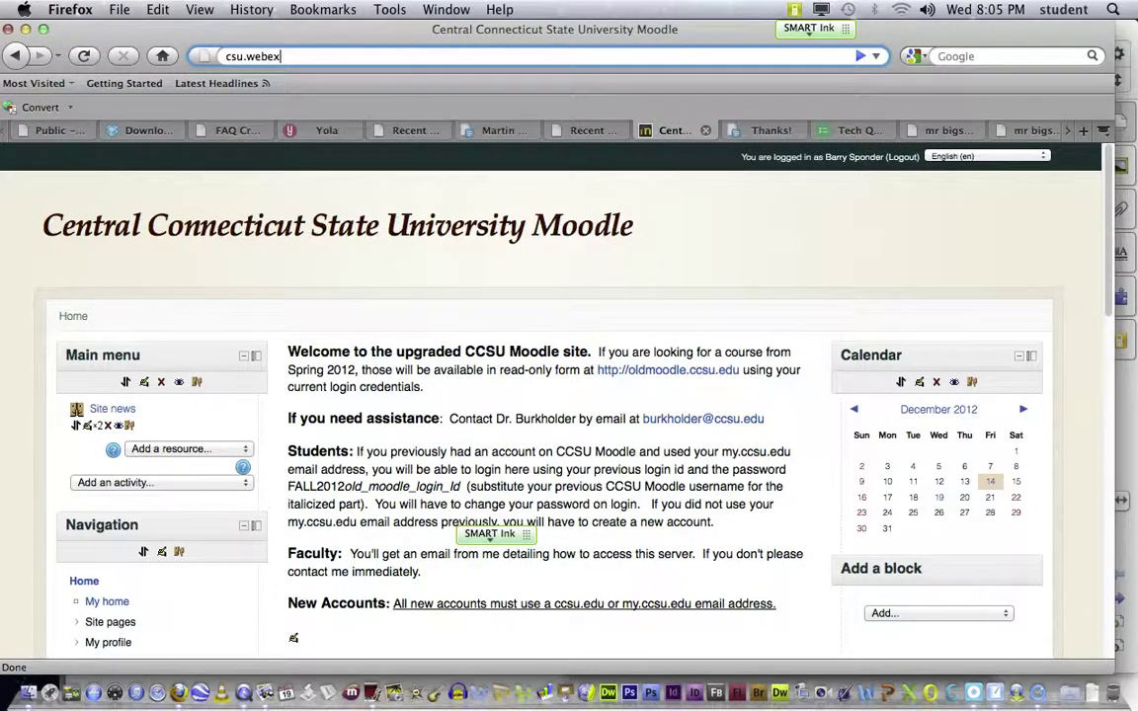
pyautogui.write('.com')
pyautogui.press('Return')
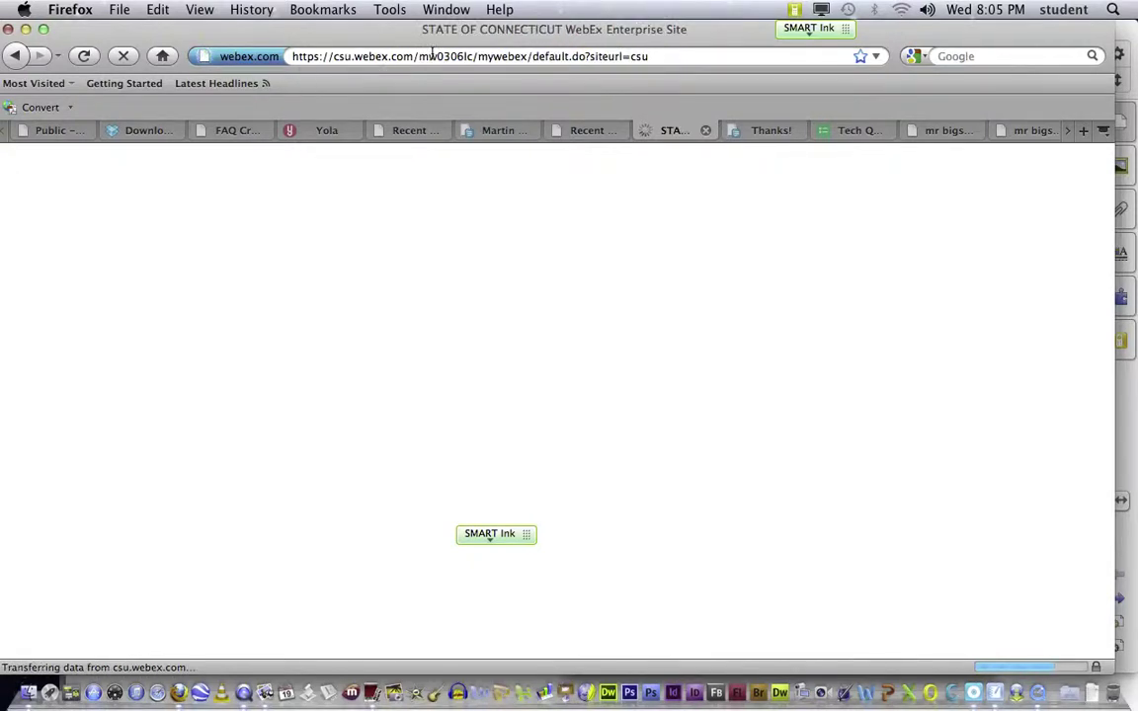
pyautogui.moveTo(421, 56); pyautogui.dragTo(673, 63)
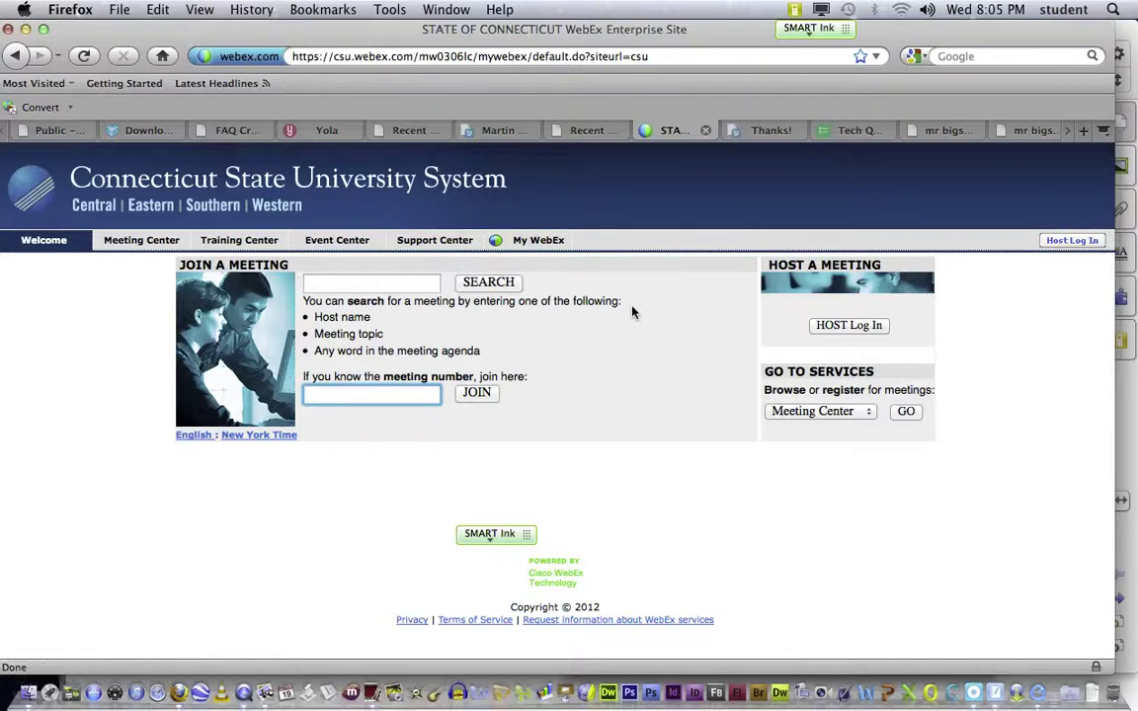
# Step: Move the floating ink palette out of the way and refocus the browser
pyautogui.click(490, 509)
pyautogui.moveTo(491, 508); pyautogui.dragTo(289, 498)
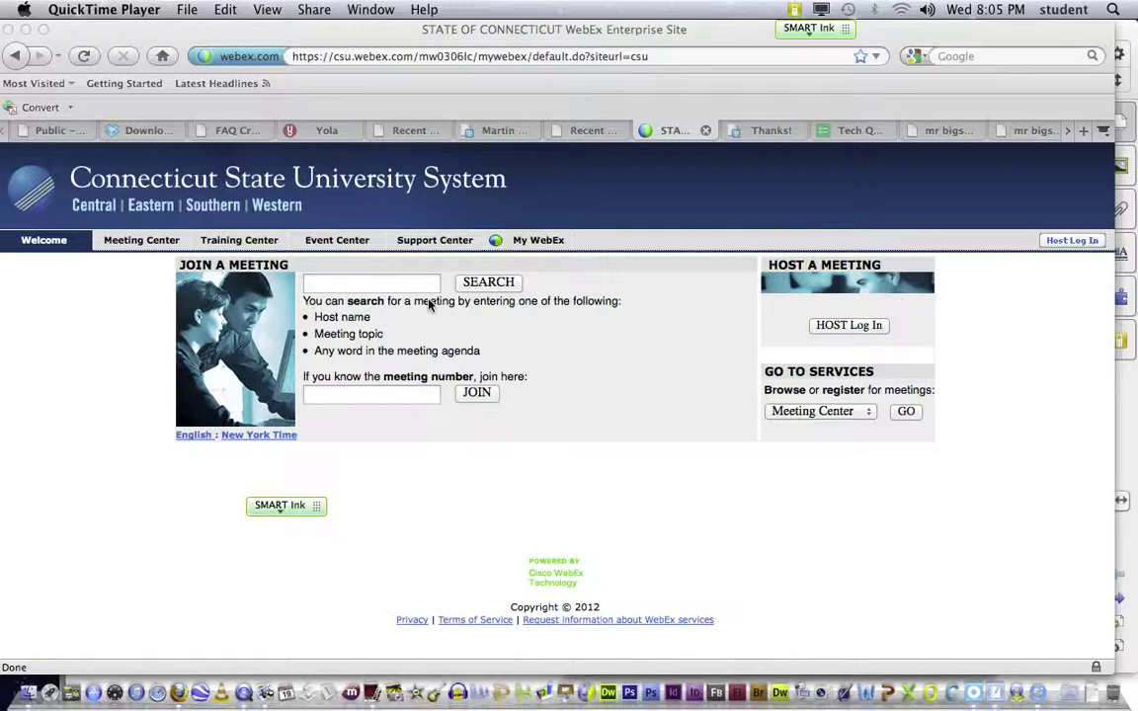
pyautogui.click(843, 330)
pyautogui.click(319, 393)
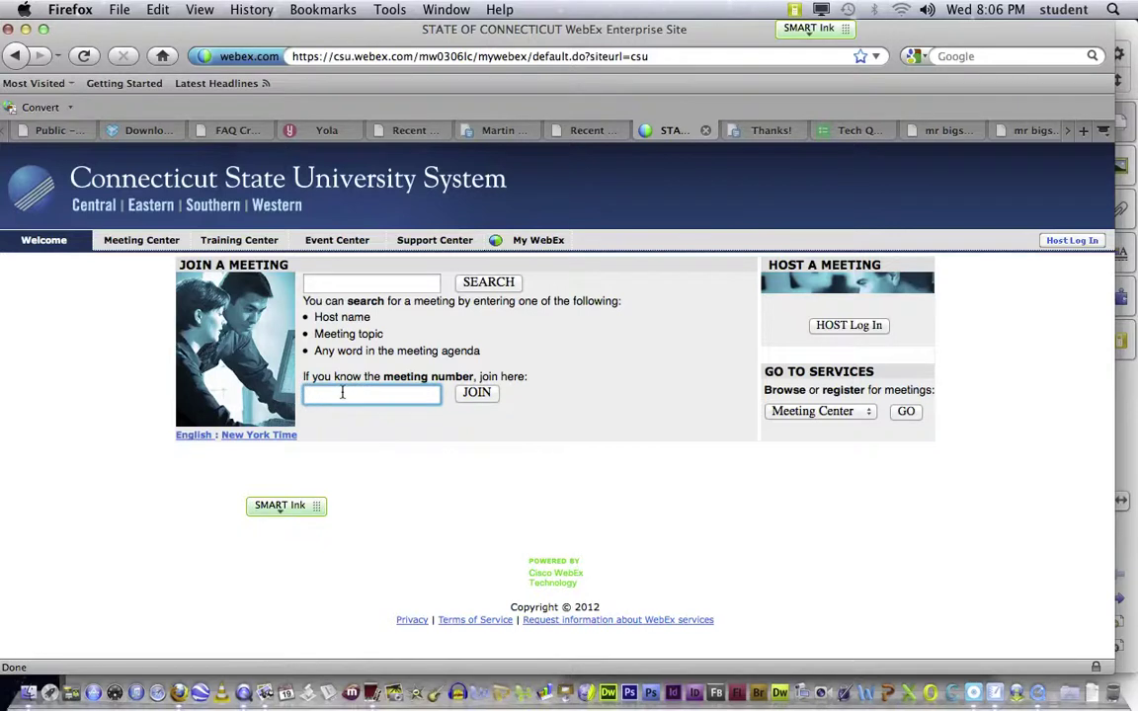
# Step: Log in as host with the account username and password, then open My Meetings
pyautogui.click(844, 327)
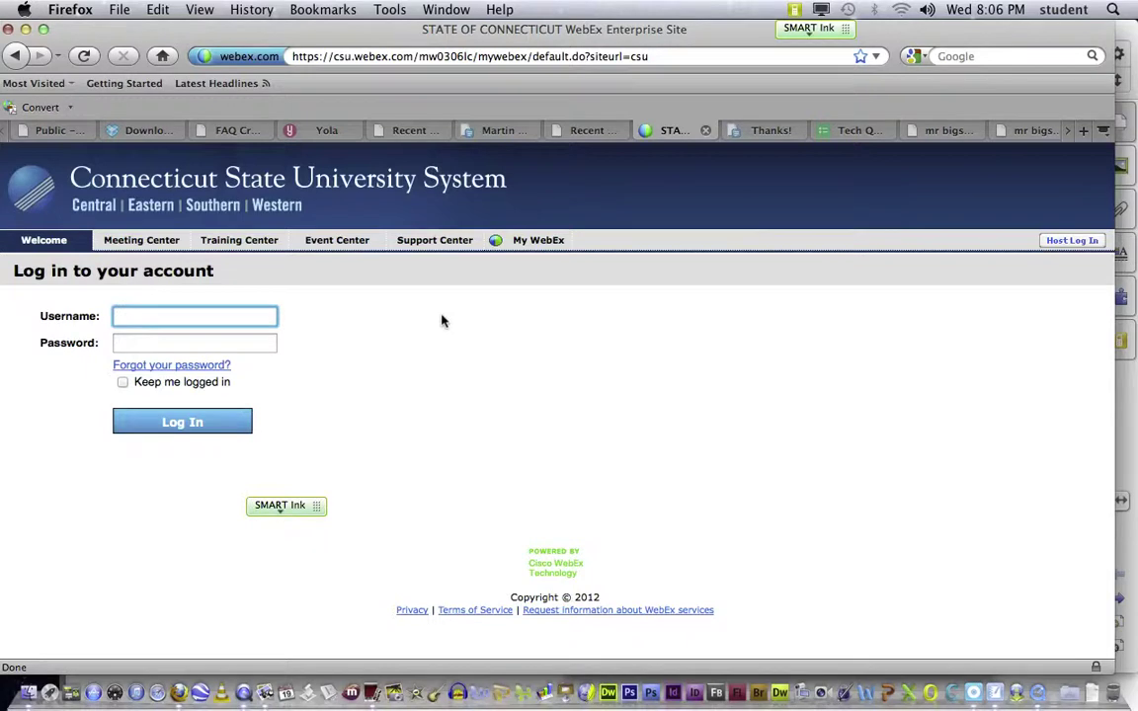
pyautogui.press('Tab')
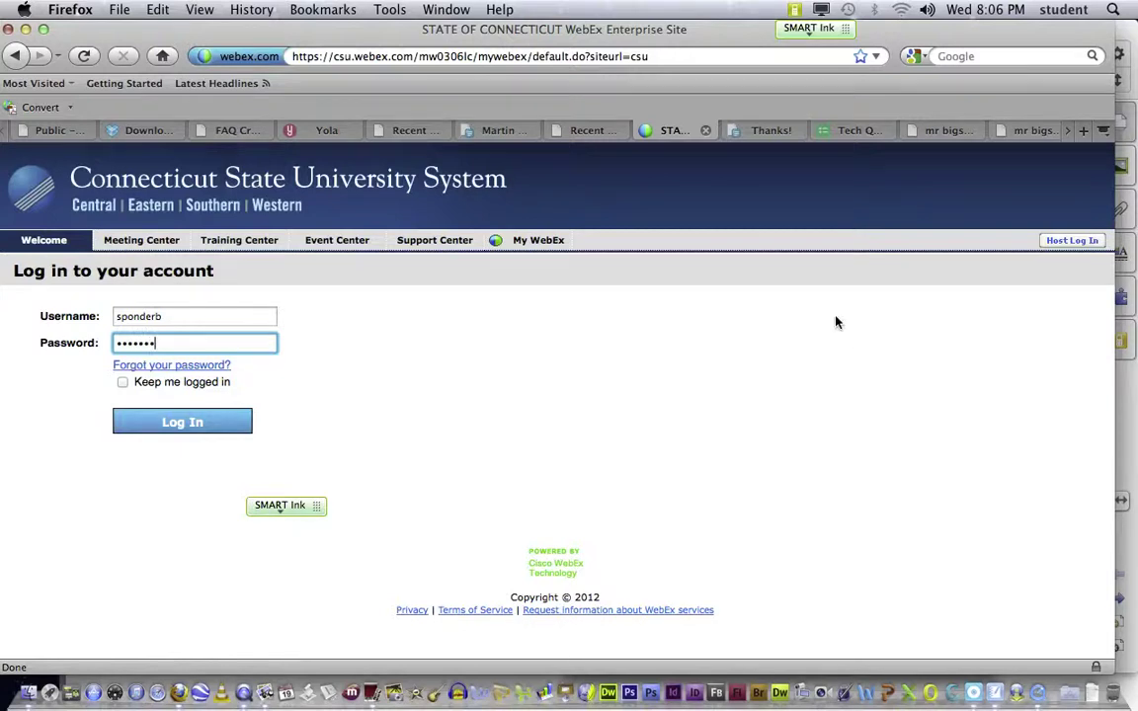
pyautogui.click(181, 423)
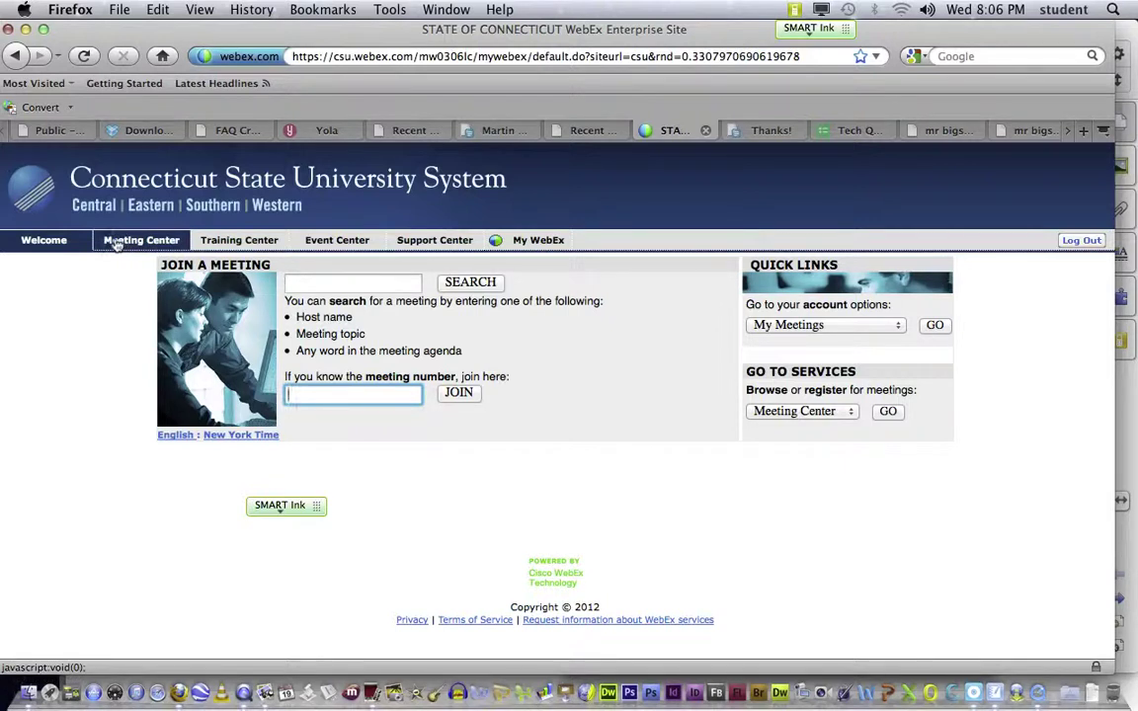
pyautogui.click(935, 325)
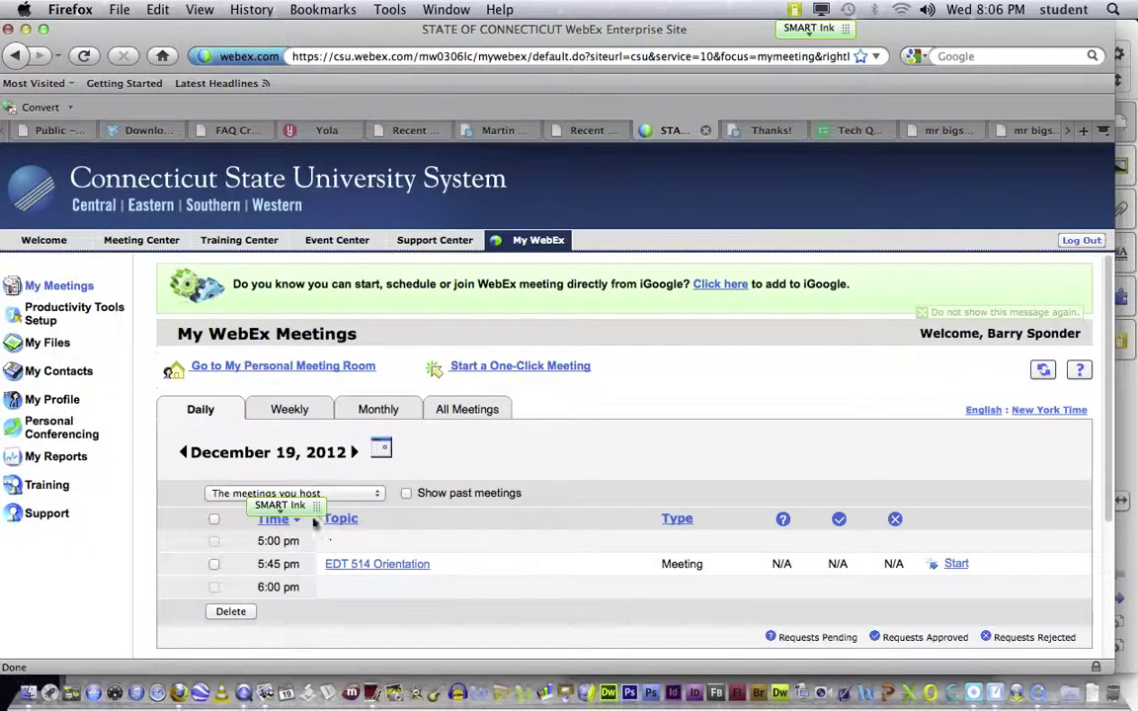
# Step: Move the ink palette aside and start the EDT 514 Orientation WebEx meeting
pyautogui.moveTo(306, 507)
pyautogui.mouseDown()
pyautogui.moveTo(525, 622)
pyautogui.moveTo(437, 645)
pyautogui.moveTo(446, 642)
pyautogui.mouseUp()
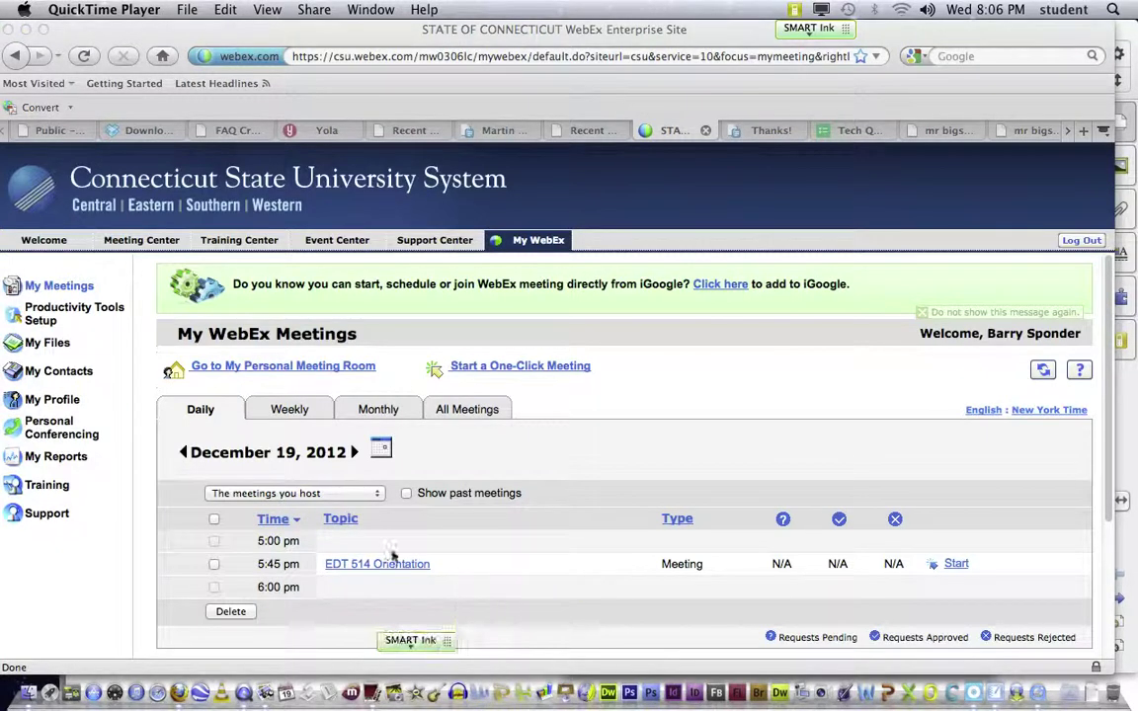
pyautogui.click(956, 564)
pyautogui.click(956, 564)
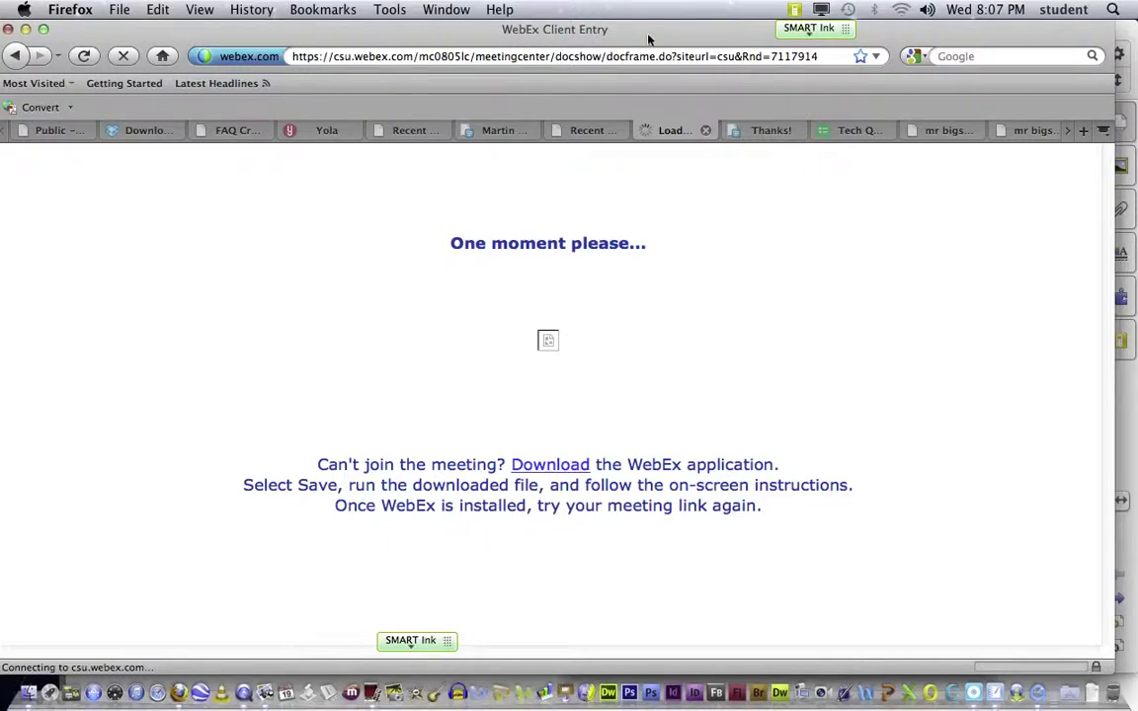
# Step: Quit SMART Notebook, discarding the unsaved csu.webex.com page
pyautogui.moveTo(637, 30); pyautogui.dragTo(758, 254)
pyautogui.click(79, 27)
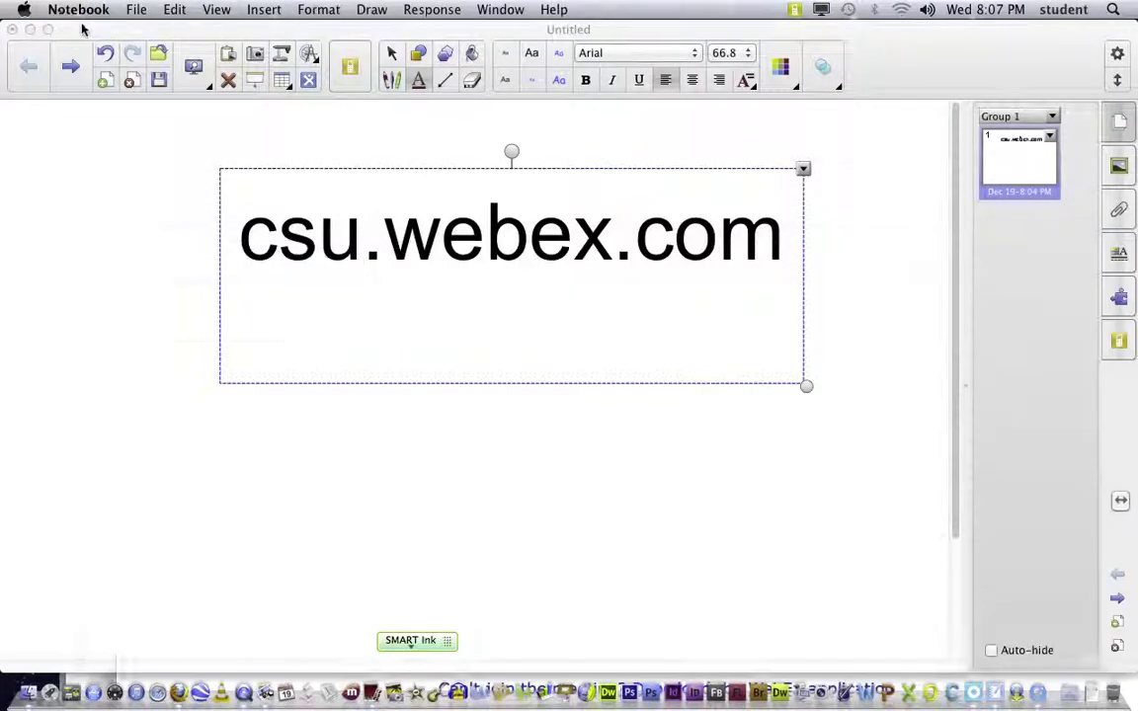
pyautogui.click(78, 10)
pyautogui.click(102, 203)
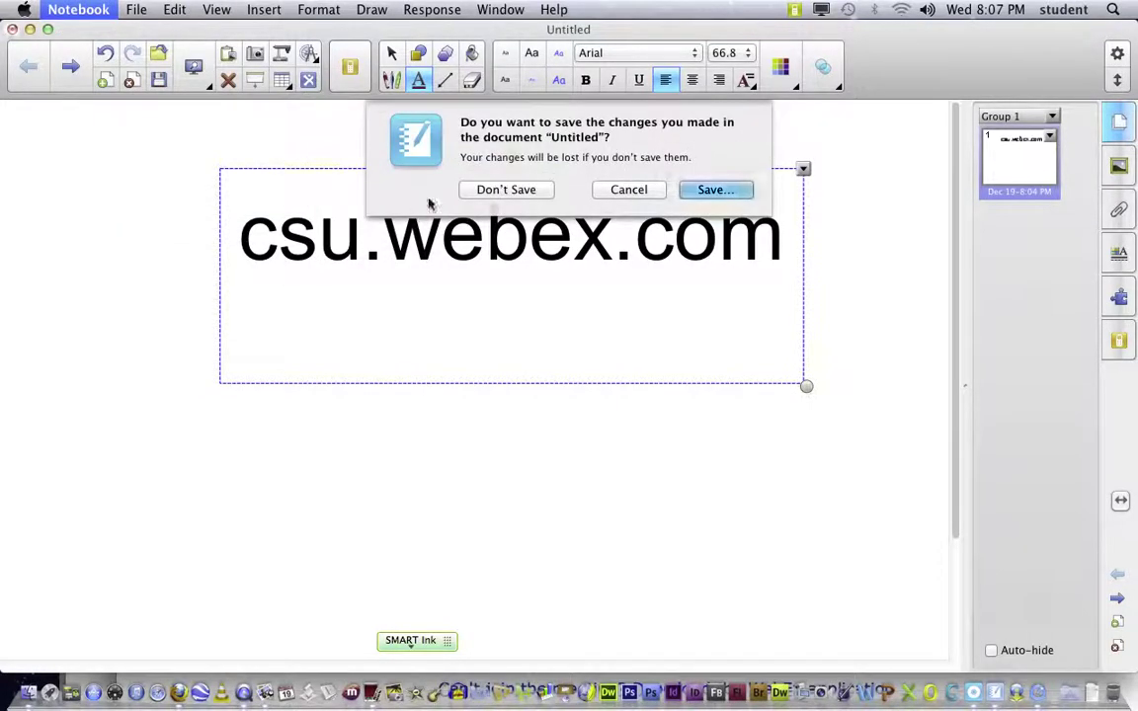
pyautogui.click(478, 188)
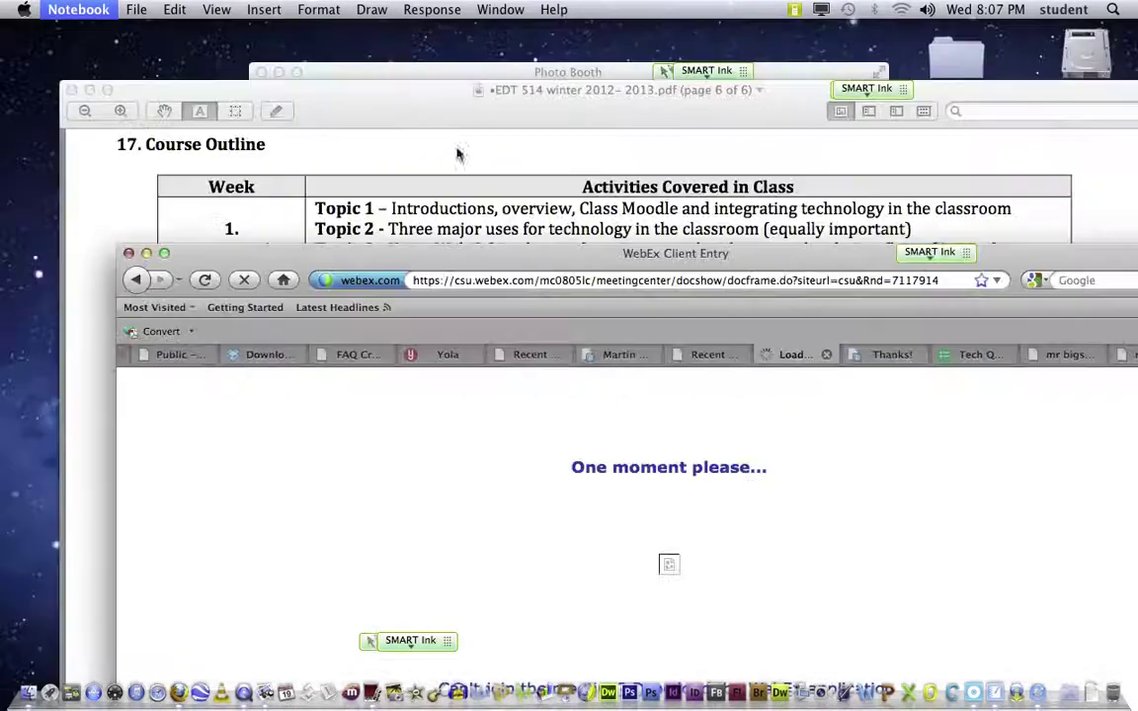
# Step: Force quit Board Tools from the running-applications list, then select Photo Booth
pyautogui.moveTo(453, 259); pyautogui.dragTo(367, 52)
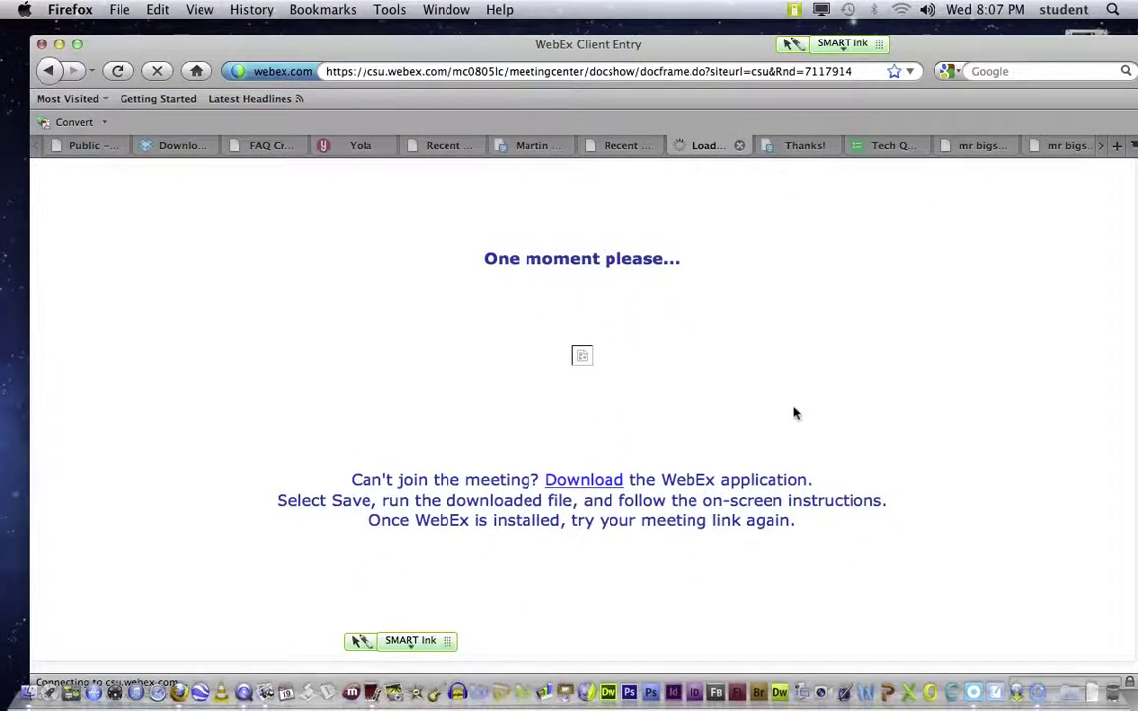
pyautogui.press('super+alt+Escape')
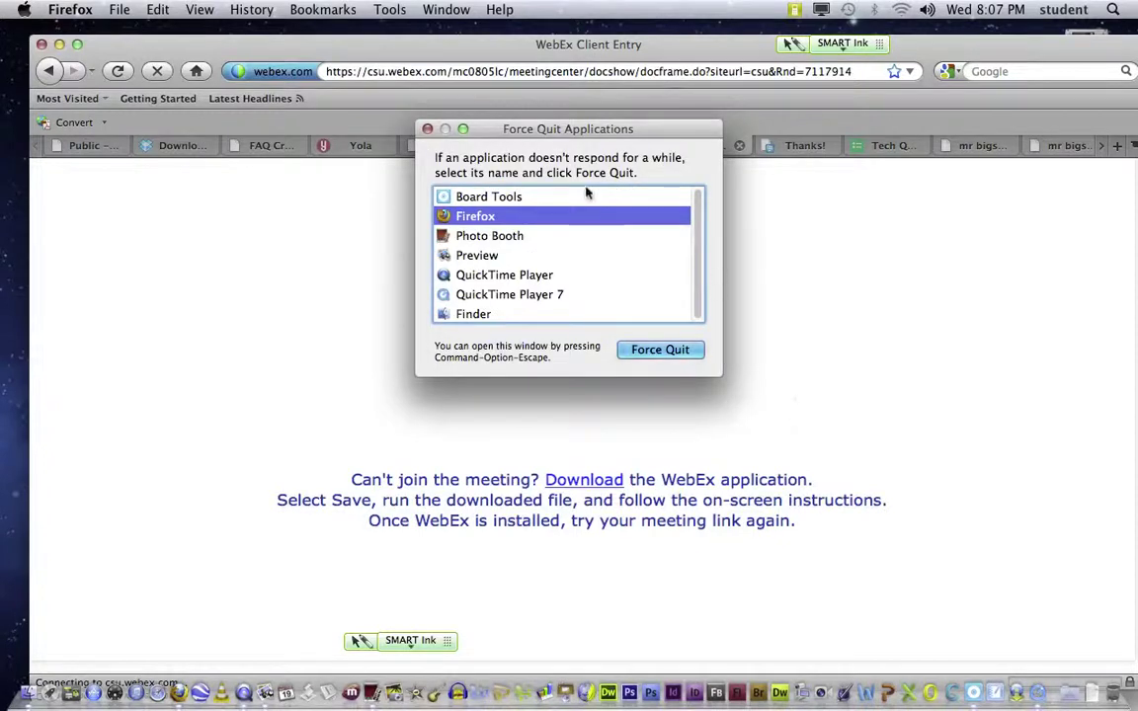
pyautogui.click(521, 197)
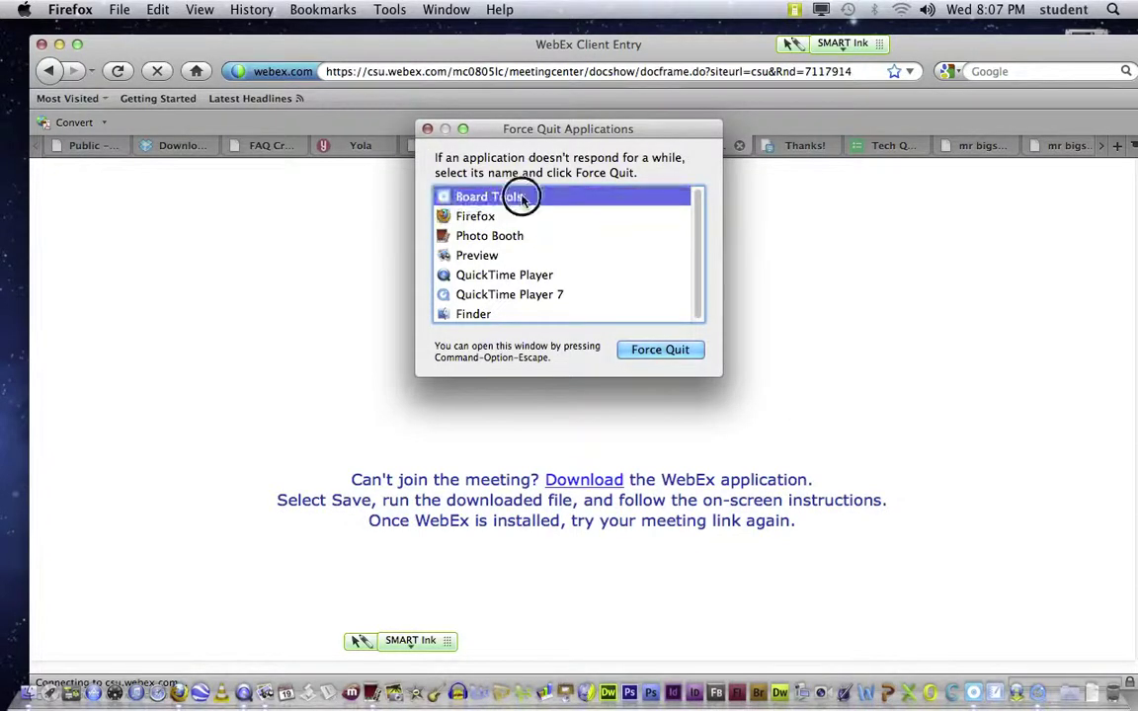
pyautogui.click(654, 350)
pyautogui.click(681, 222)
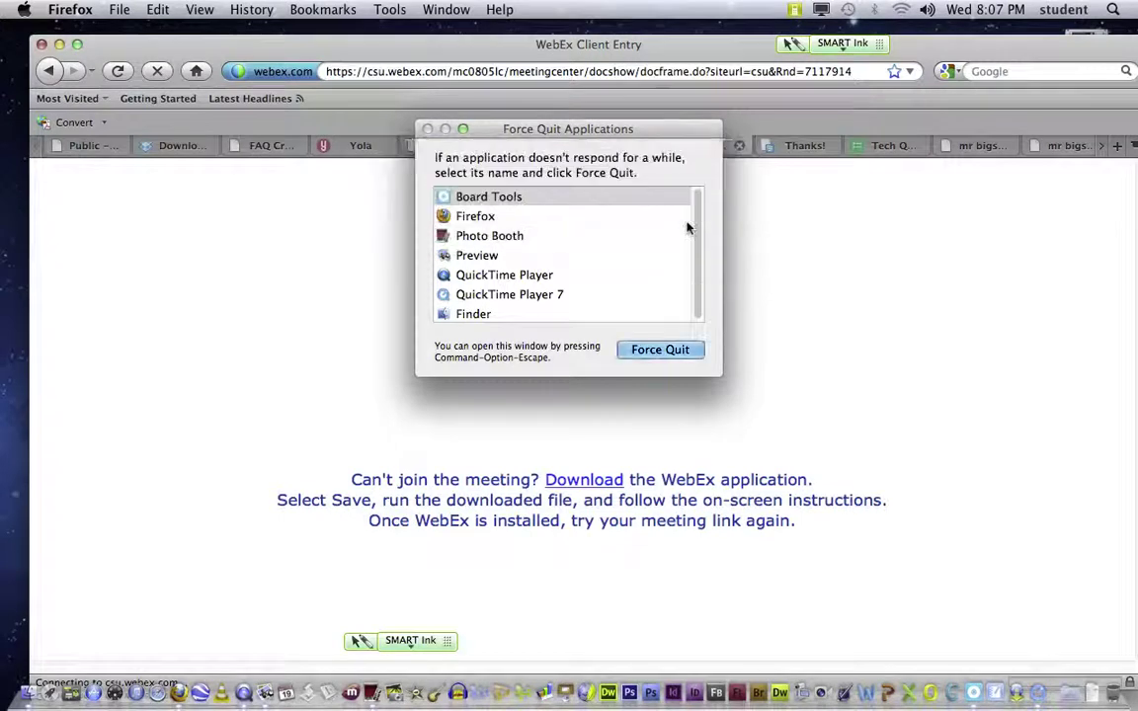
pyautogui.click(476, 217)
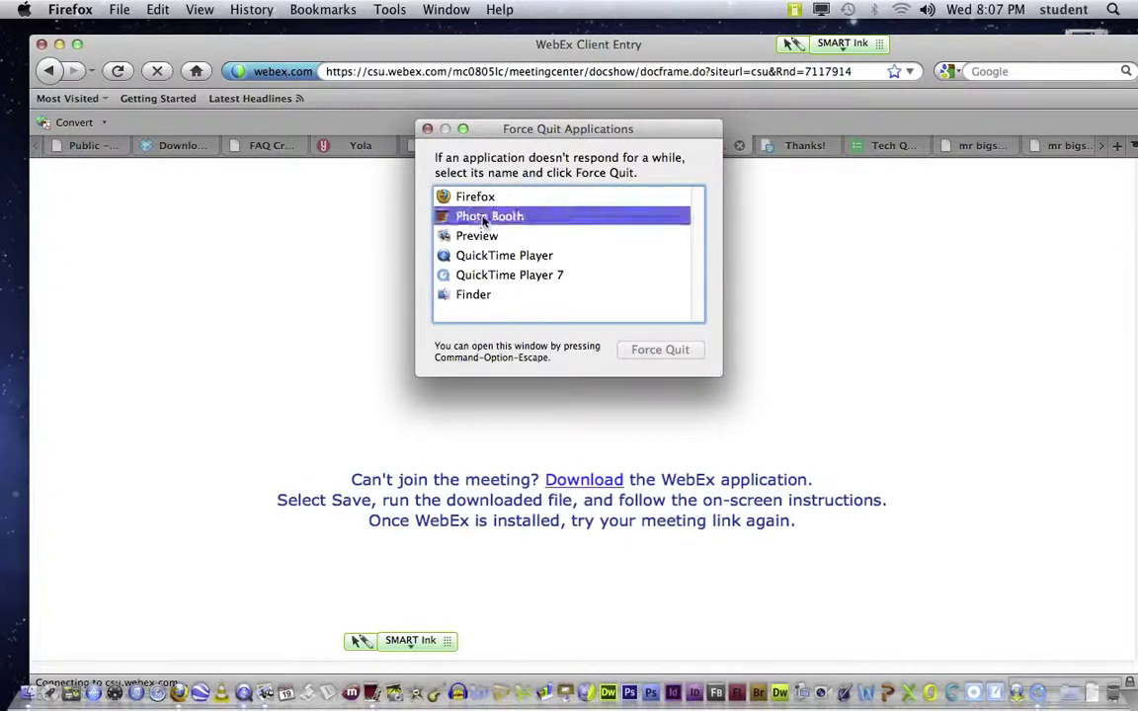